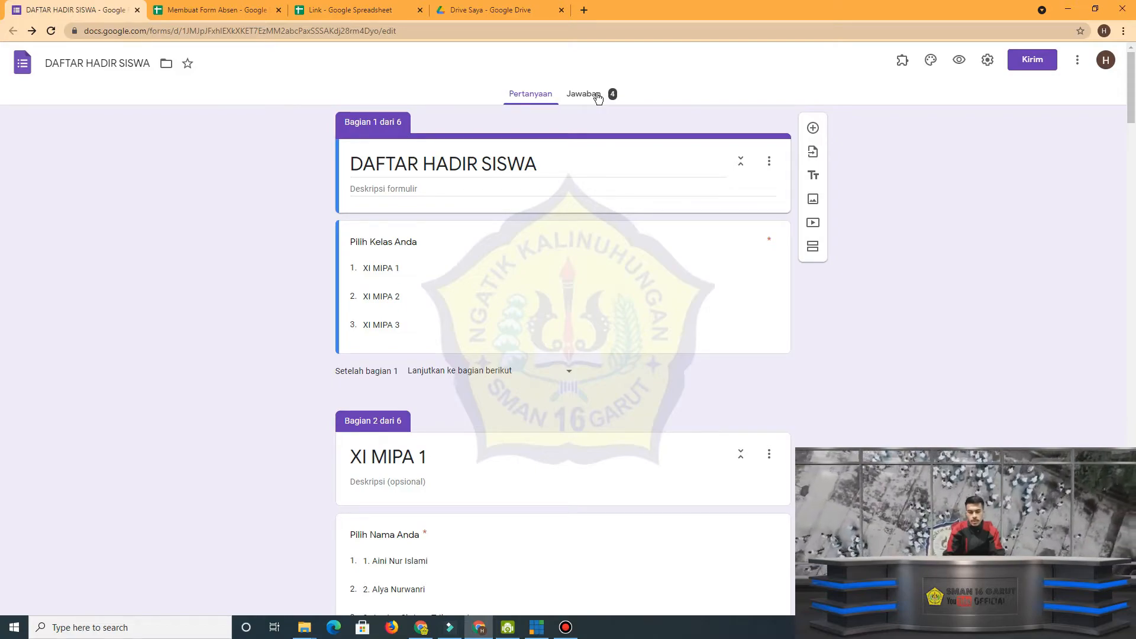
Set the responses of the DAFTAR HADIR SISWA form to be collected in a newly created spreadsheet.
click(598, 98)
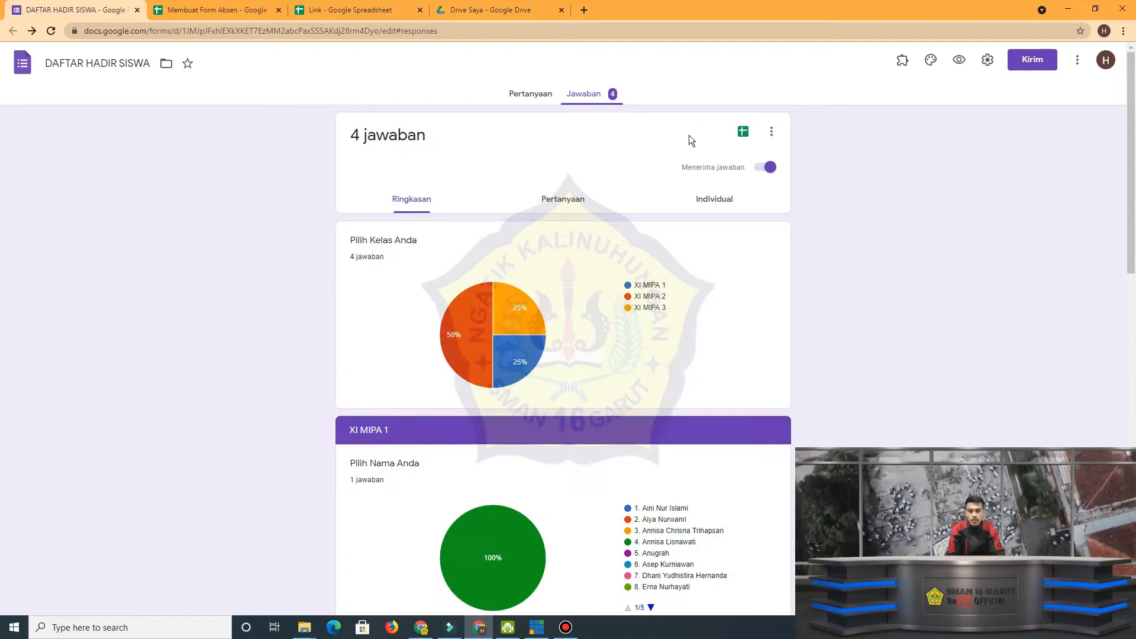
click(771, 134)
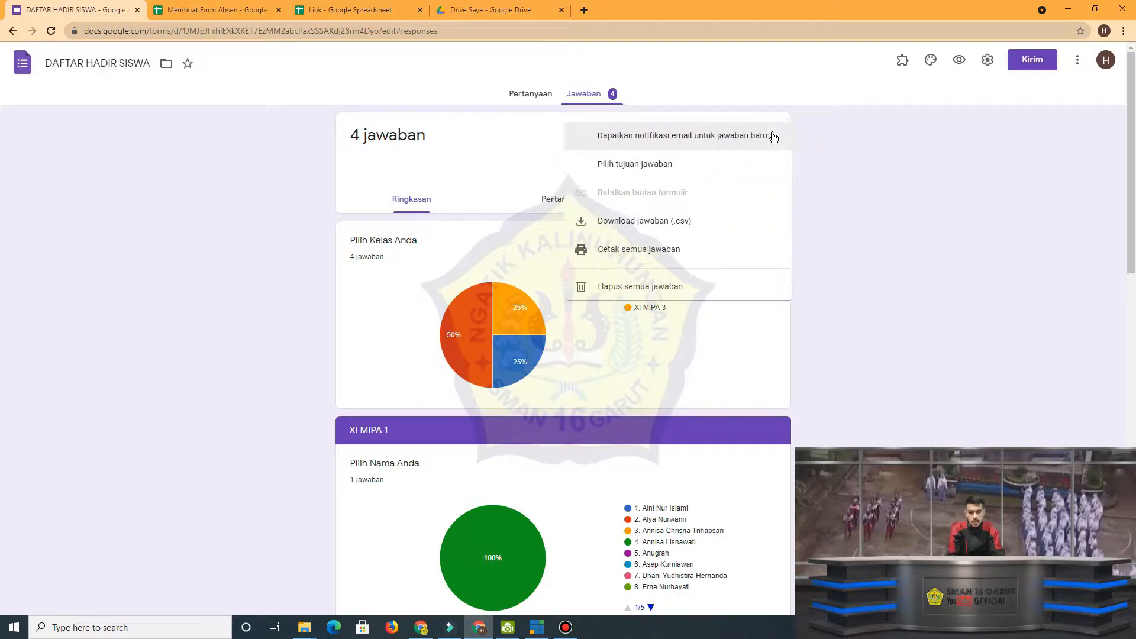
click(709, 168)
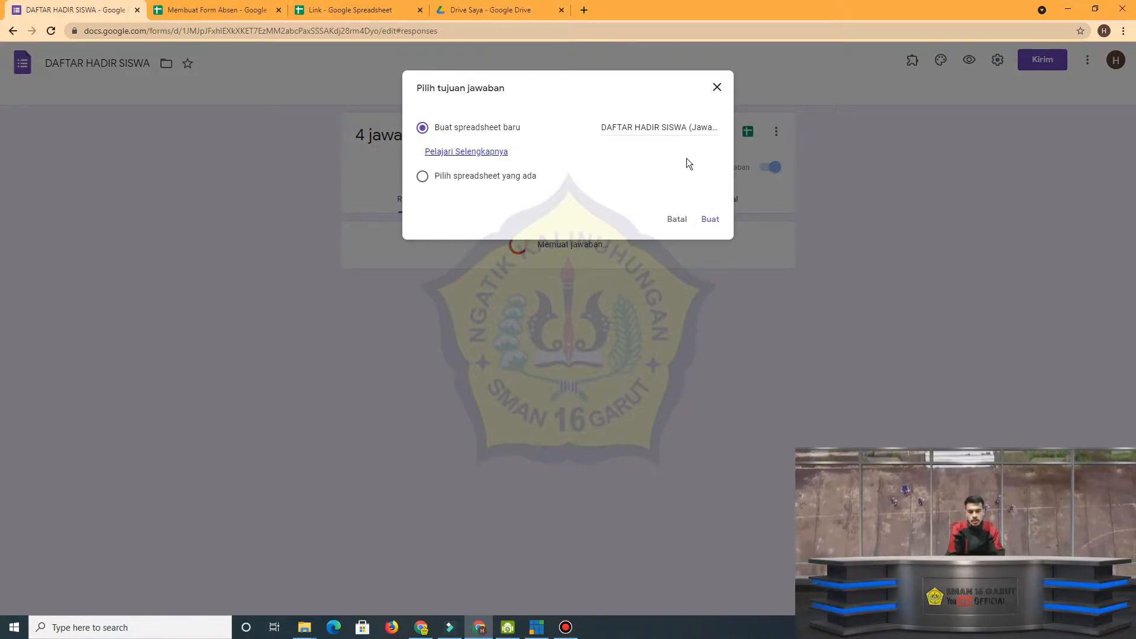
click(709, 220)
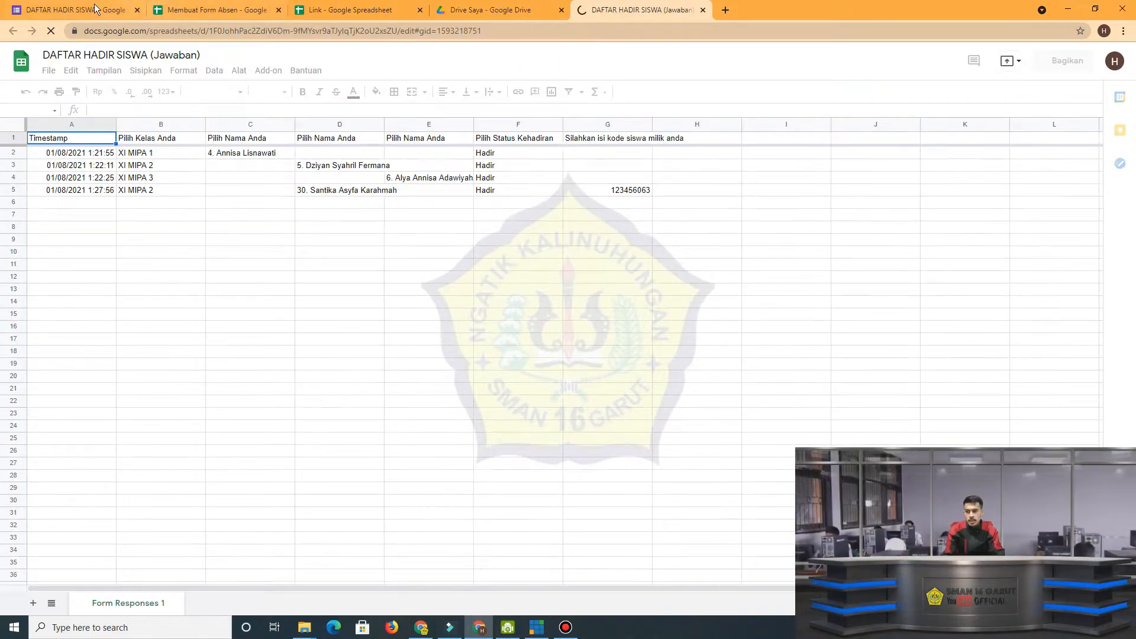
Review the collected attendance responses in the new spreadsheet, checking the last row's student name and student code.
click(92, 10)
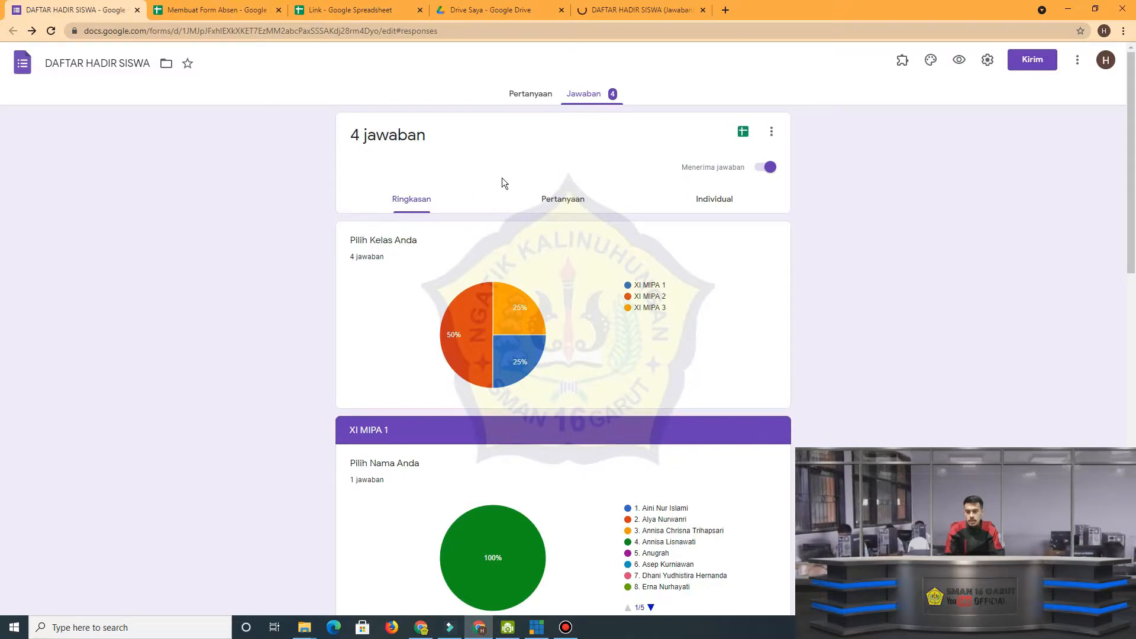
click(616, 7)
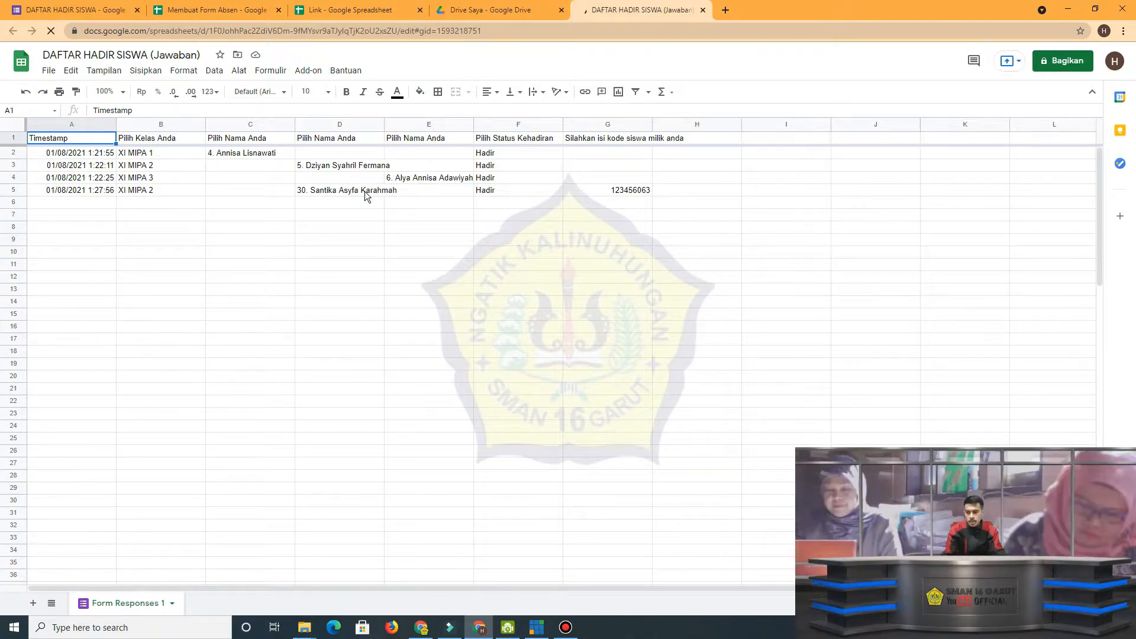
click(345, 191)
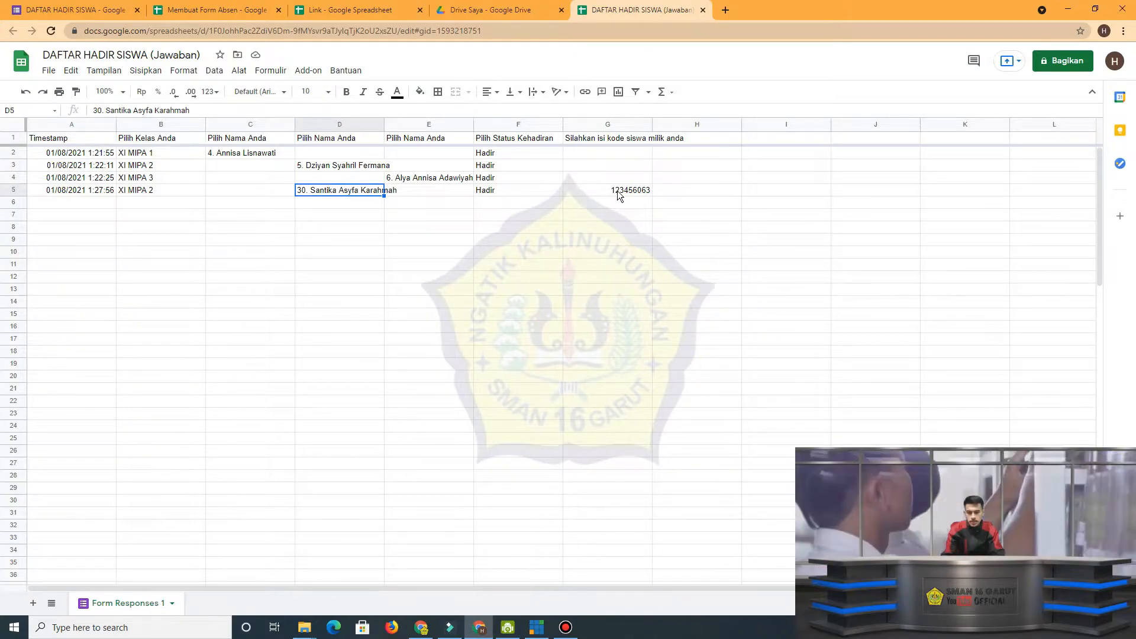
click(641, 190)
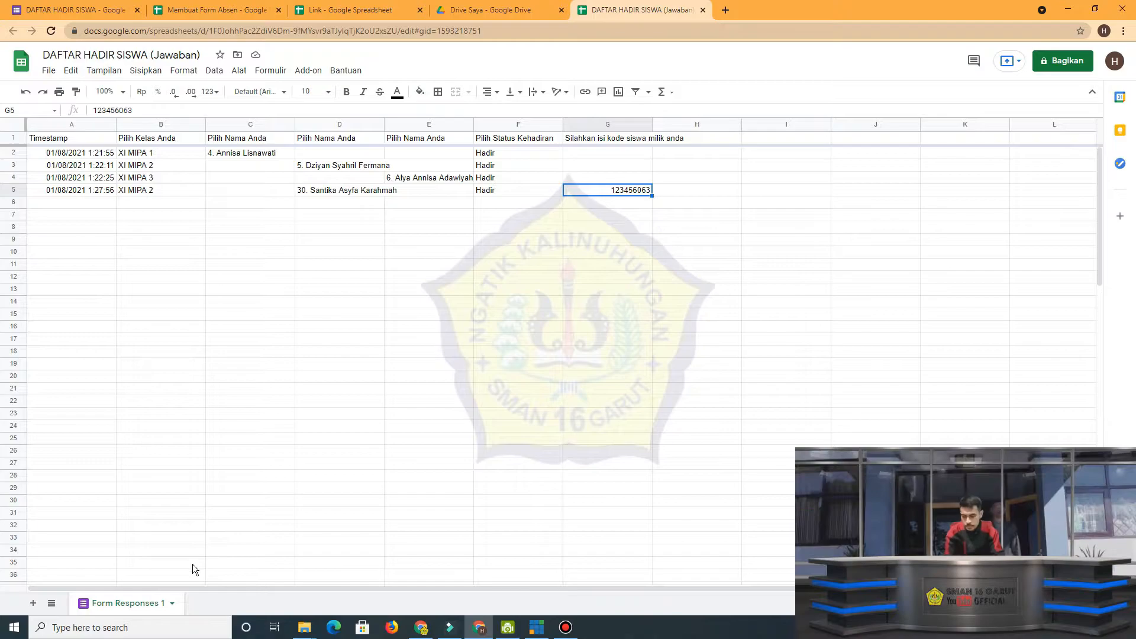
Add two blank sheets to the response spreadsheet after the form responses sheet.
click(33, 602)
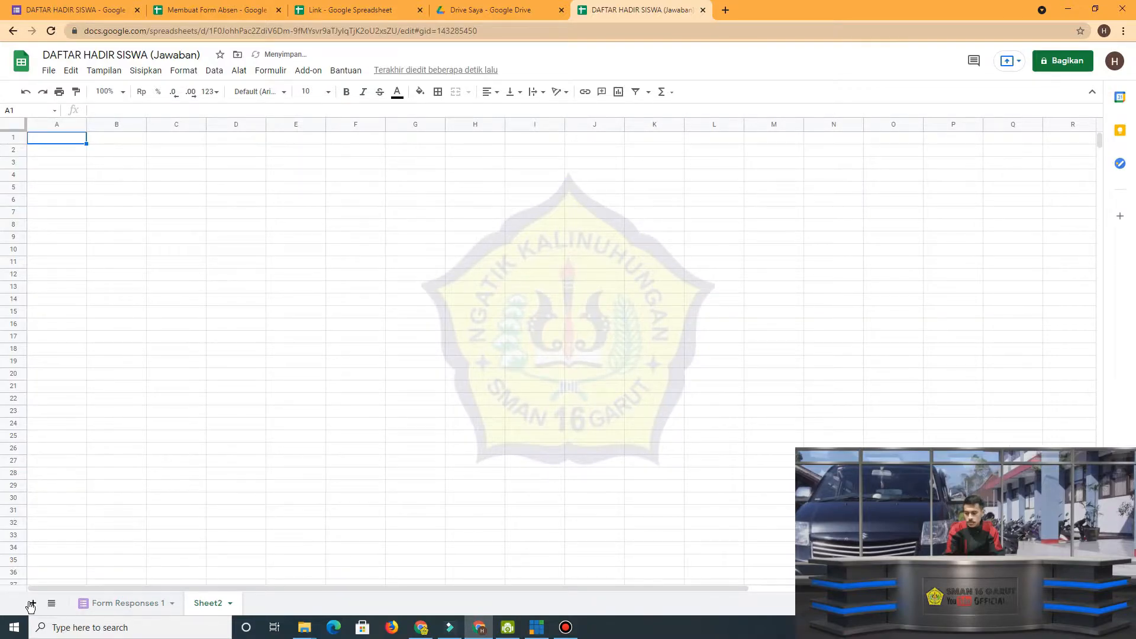
click(37, 603)
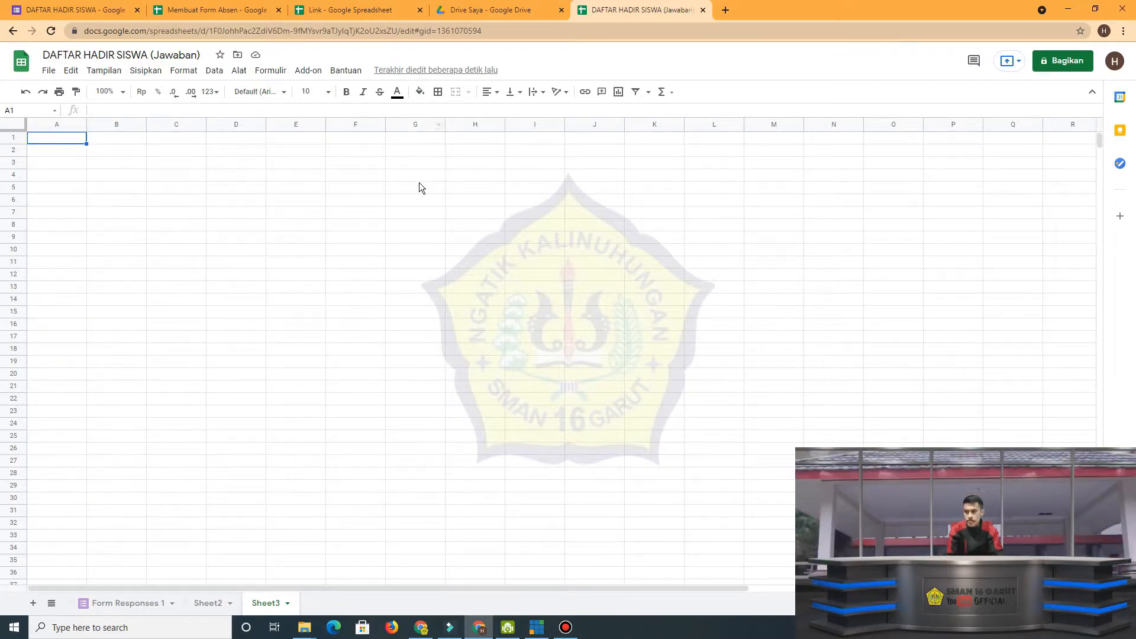
Open the Rumus.txt formula file through the Link Rumus link in the Link spreadsheet.
click(354, 10)
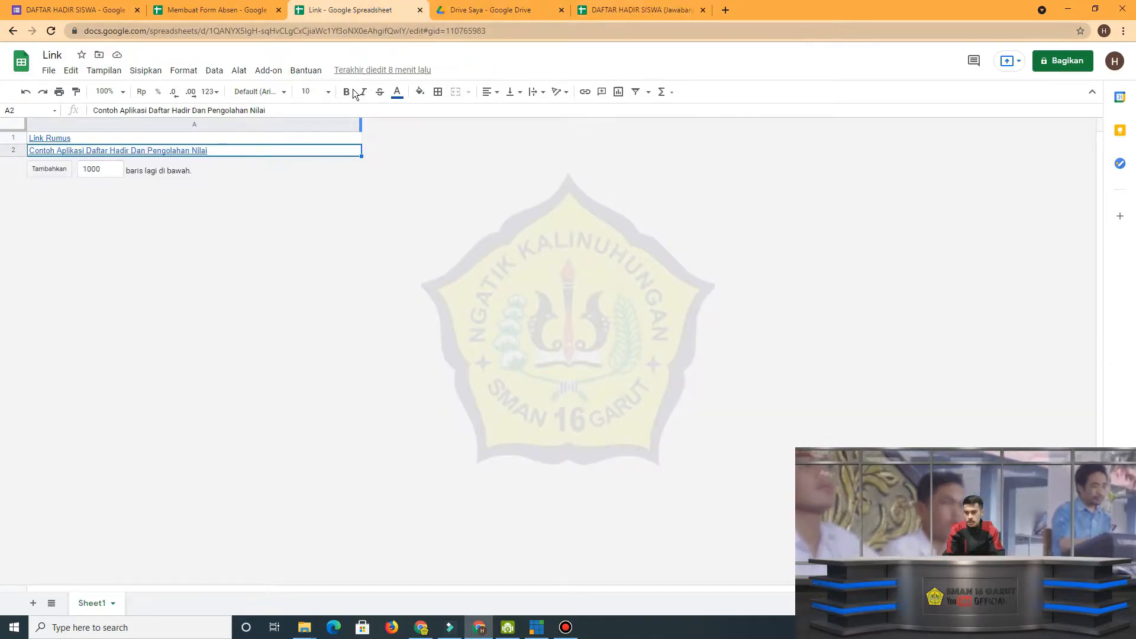
click(116, 135)
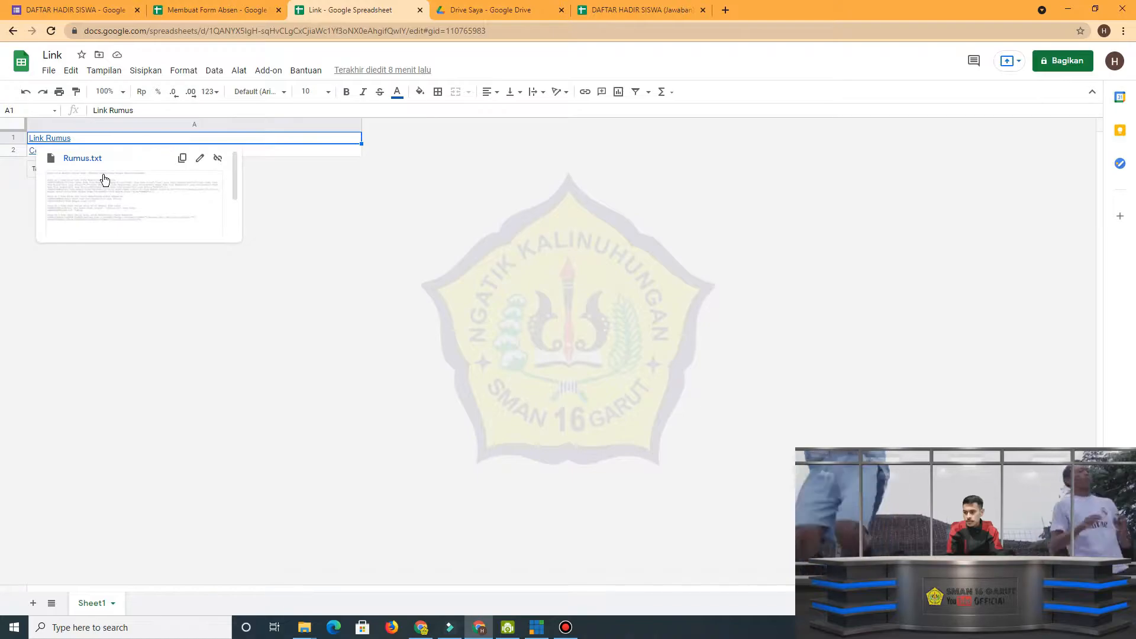
click(104, 179)
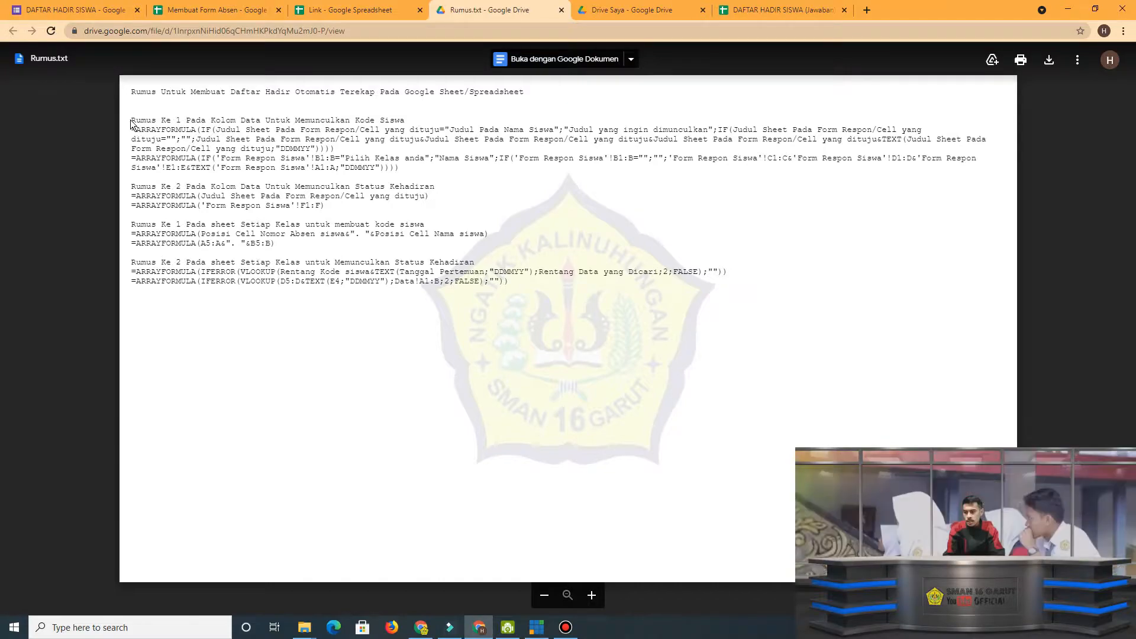
Examine the formula templates and examples in Rumus.txt for student codes and attendance status, for both the data and class sheets.
drag(132, 121, 408, 118)
drag(132, 130, 459, 148)
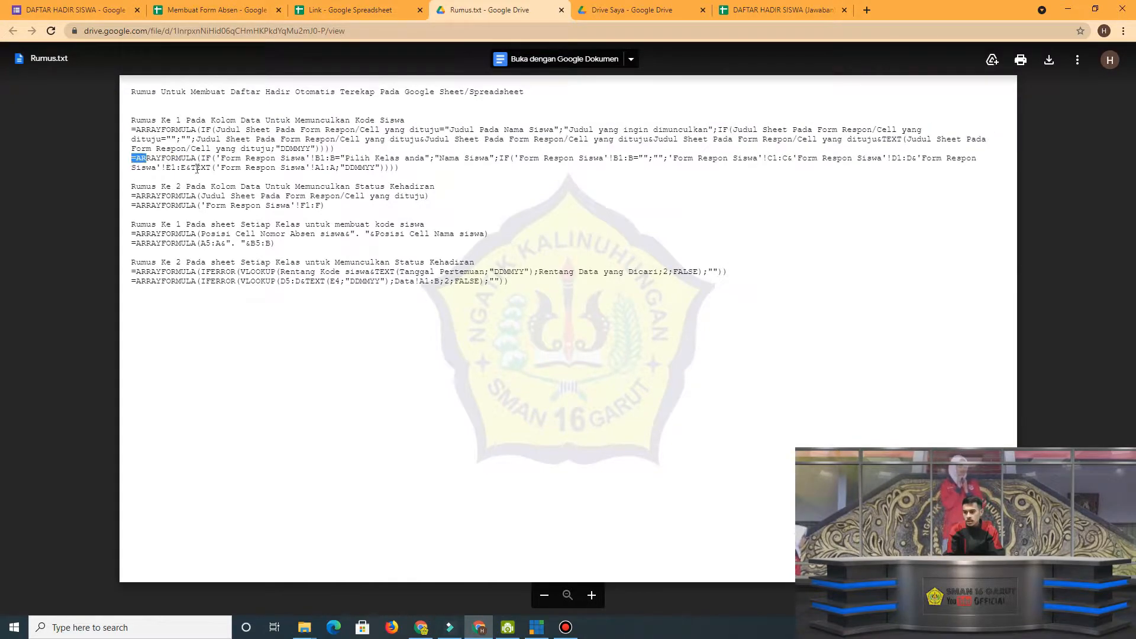
drag(132, 158, 401, 170)
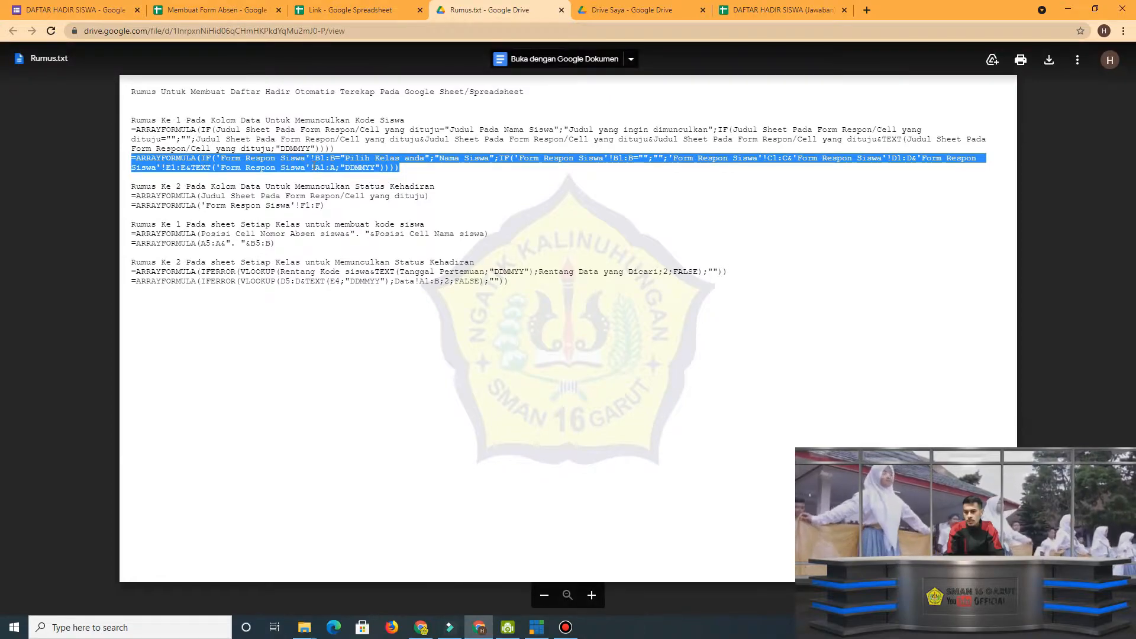
drag(132, 129, 355, 148)
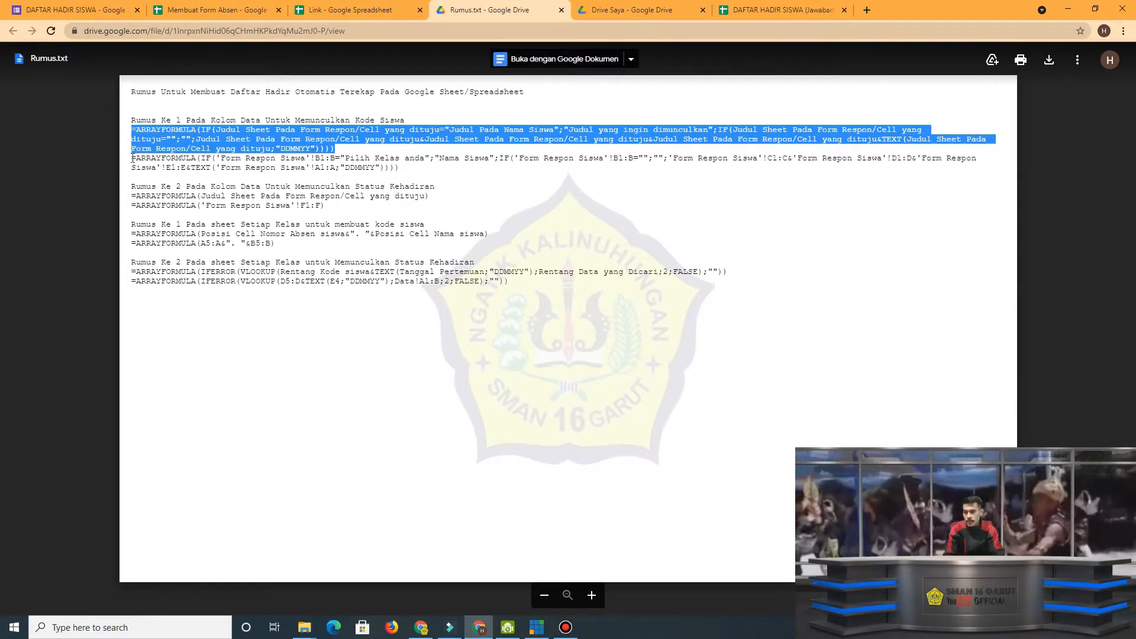
drag(133, 159, 399, 167)
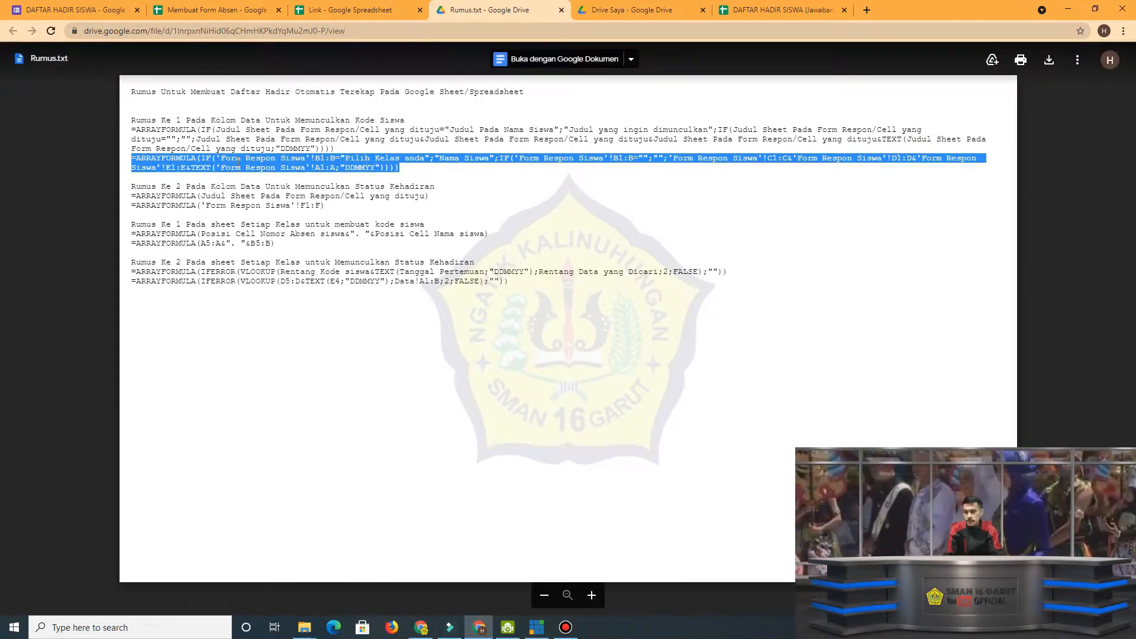
drag(131, 206, 337, 210)
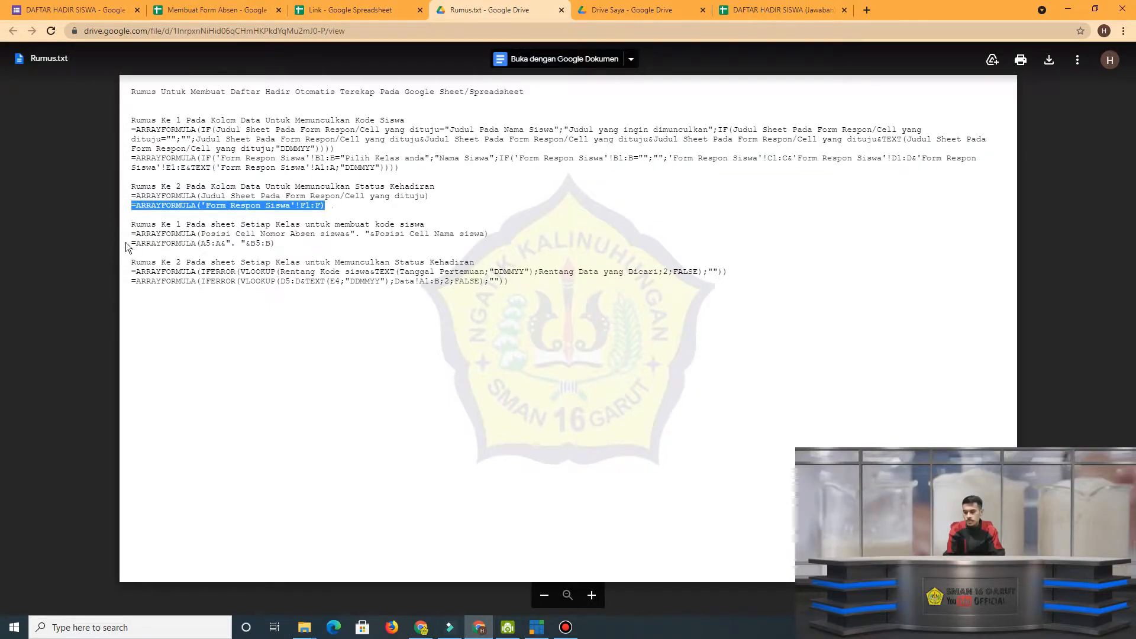
drag(126, 242, 262, 247)
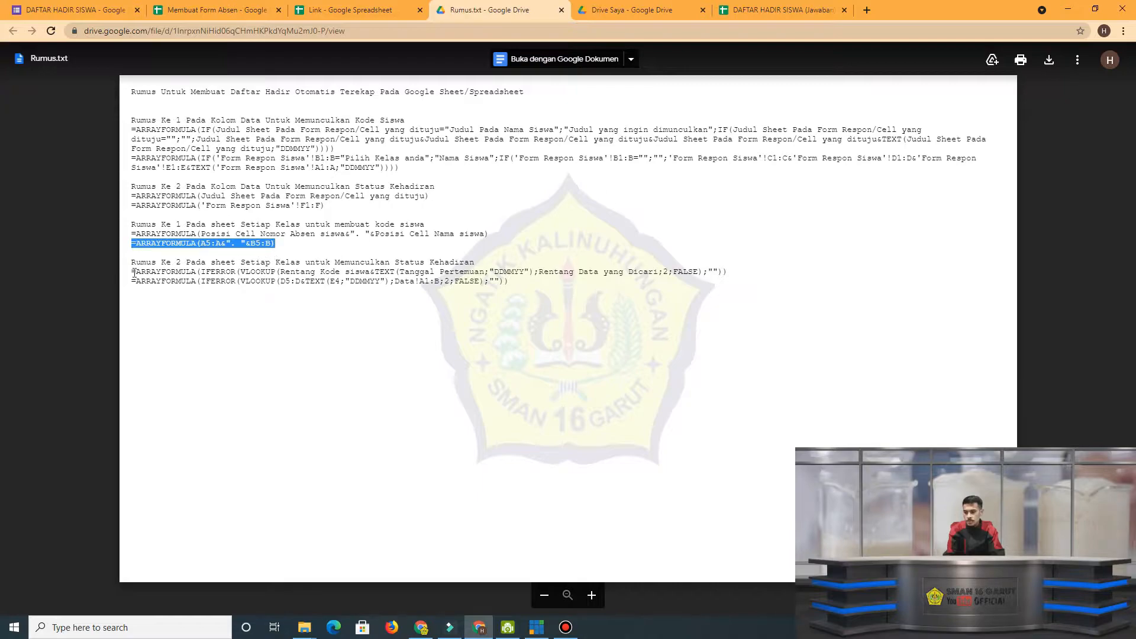
drag(129, 281, 552, 284)
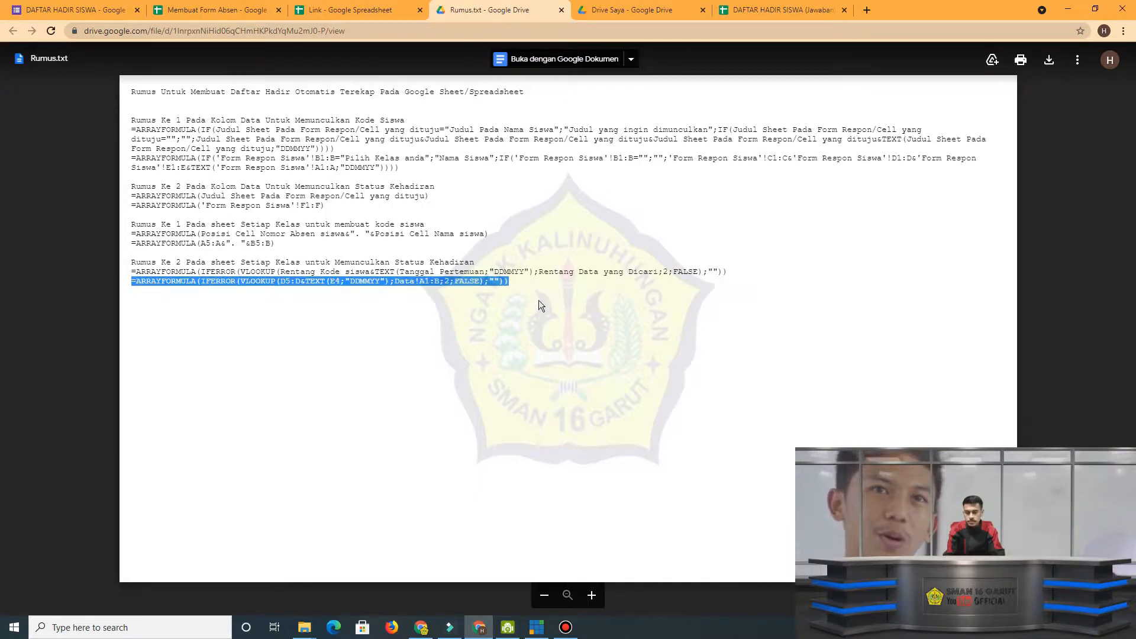
click(537, 303)
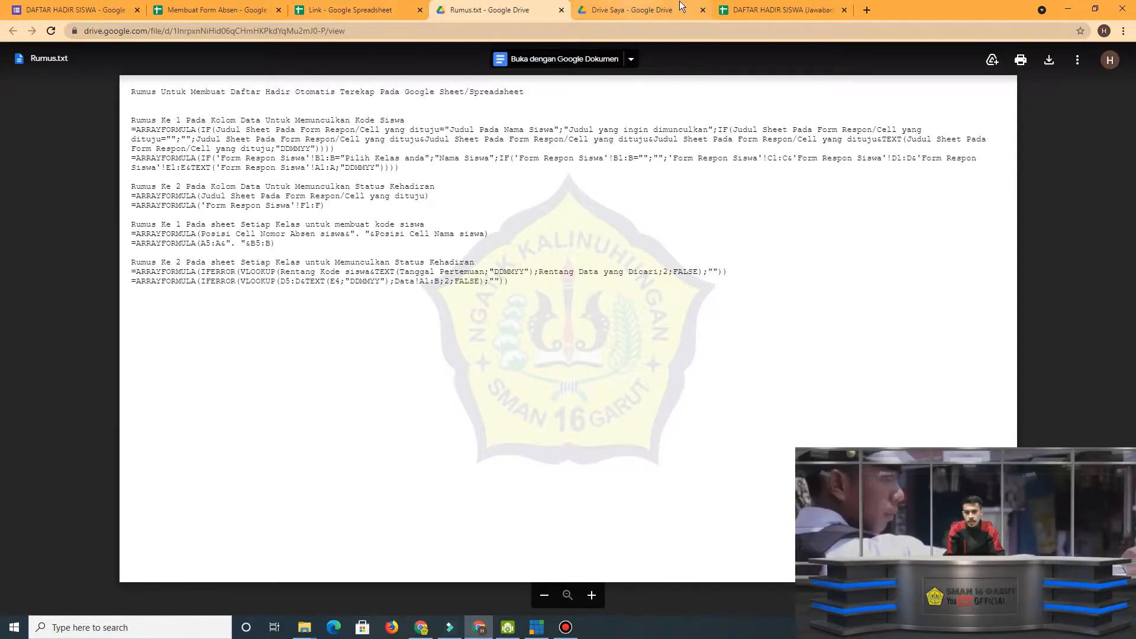
Return to the response spreadsheet and rename Sheet2 as Data.
click(753, 10)
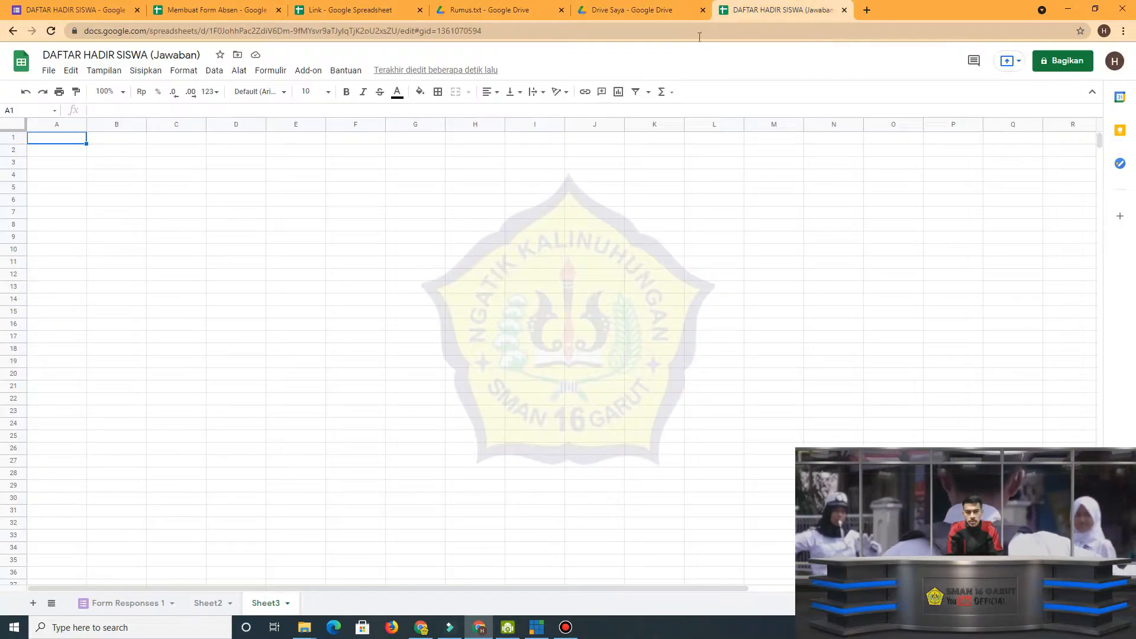
double_click(219, 603)
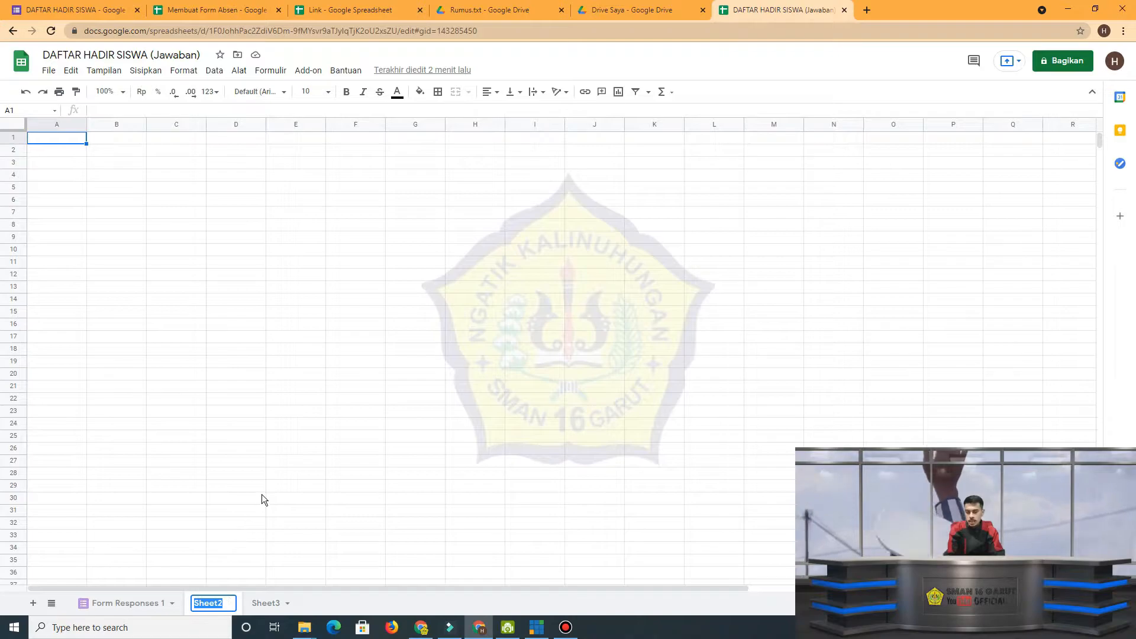
key(Caps_Lock)
text(D)
key(Caps_Lock)
text(at)
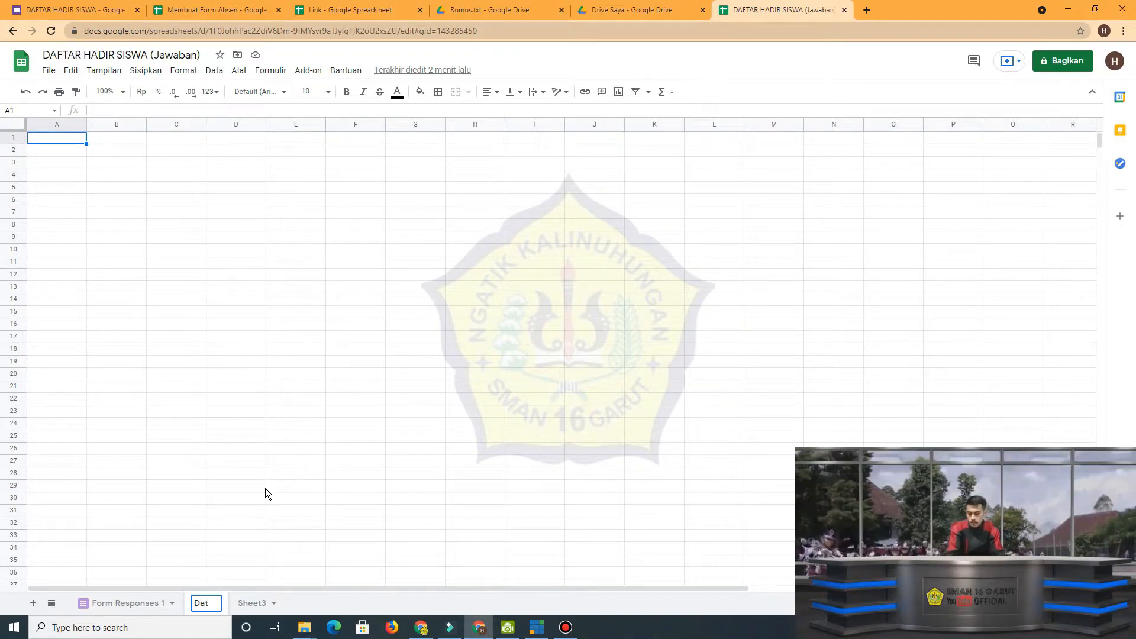
text(a)
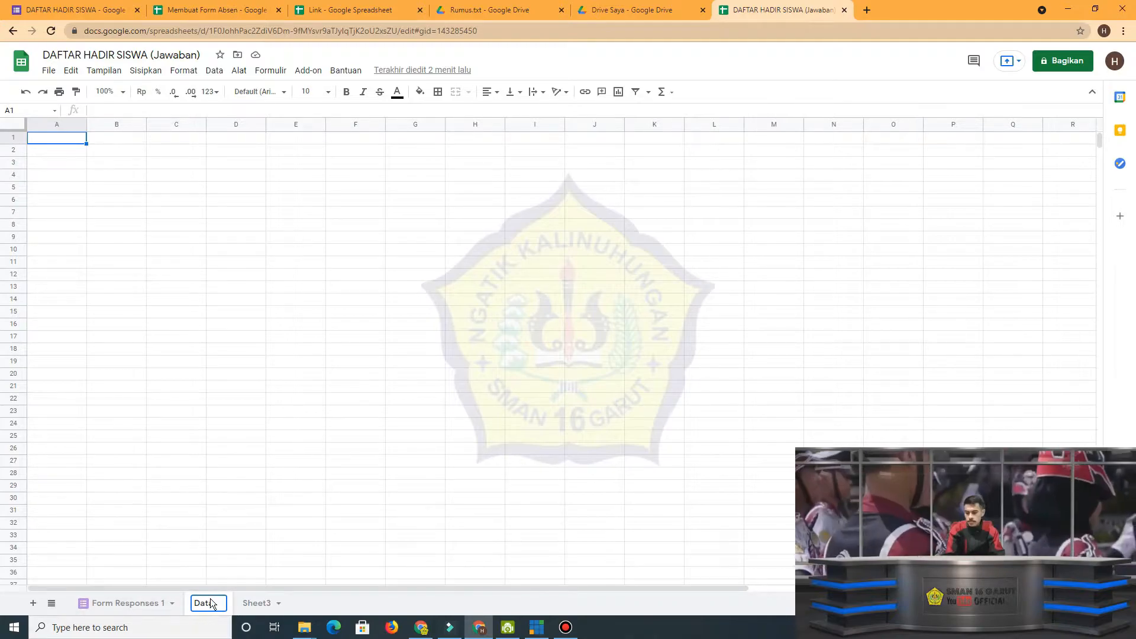
click(296, 506)
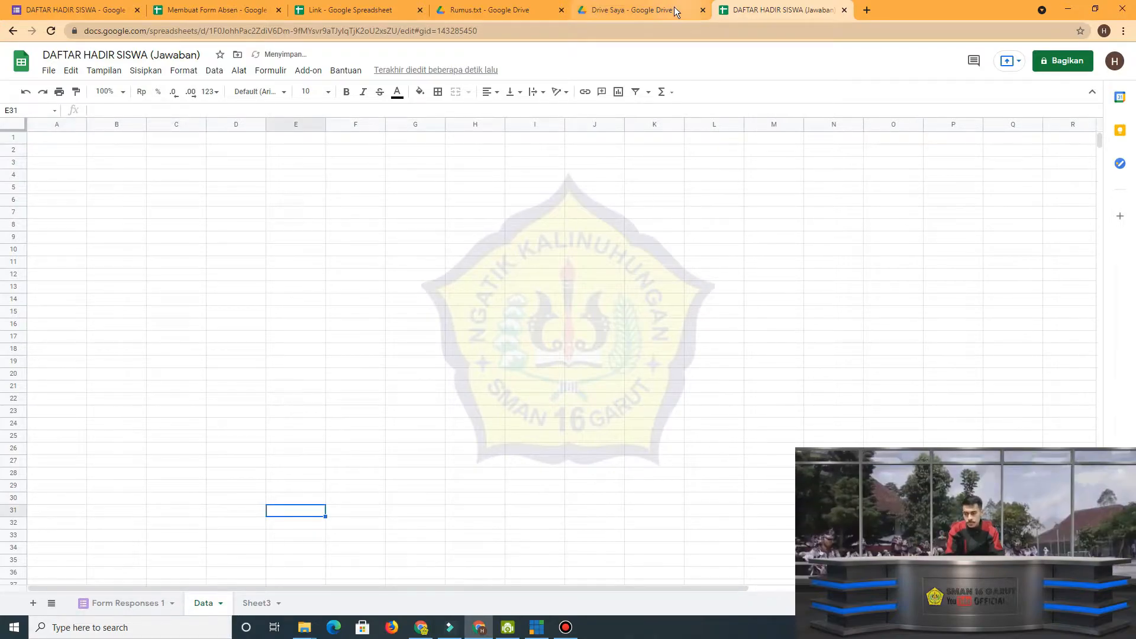
Copy the example student-code ARRAYFORMULA from Rumus.txt and enter it in cell A1 of the Data sheet.
click(484, 11)
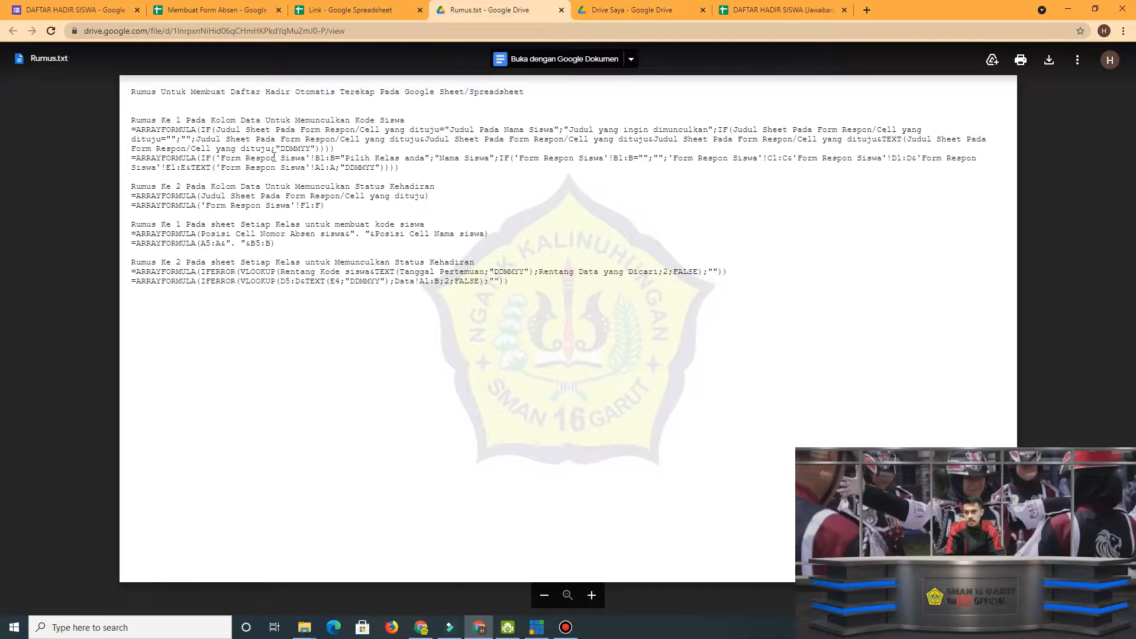
drag(132, 158, 423, 171)
key(ctrl+c)
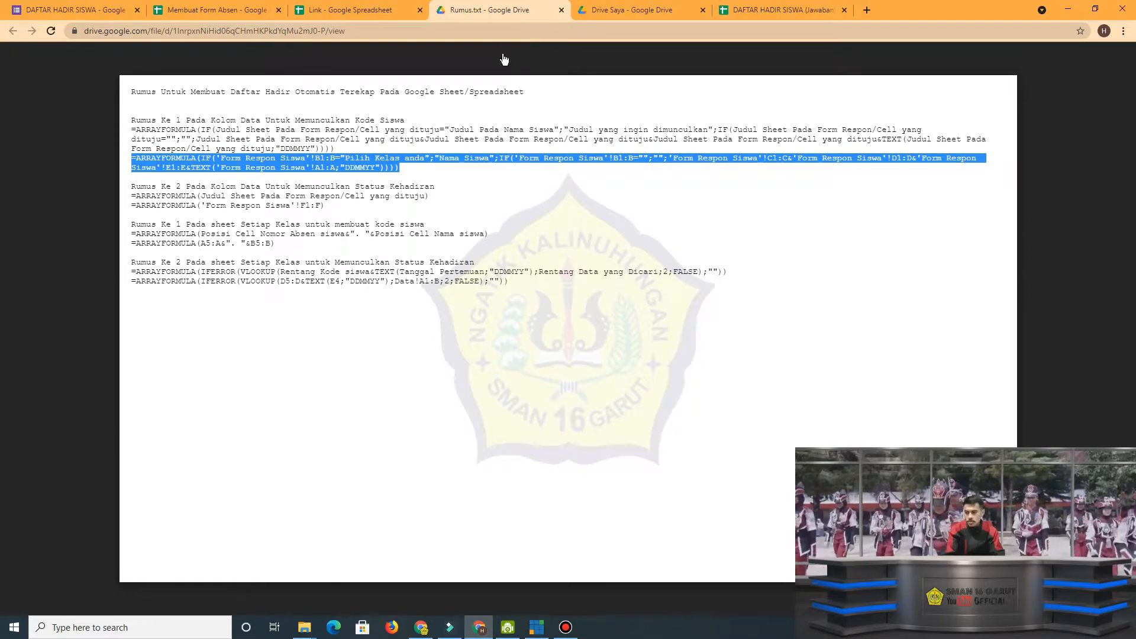
click(767, 7)
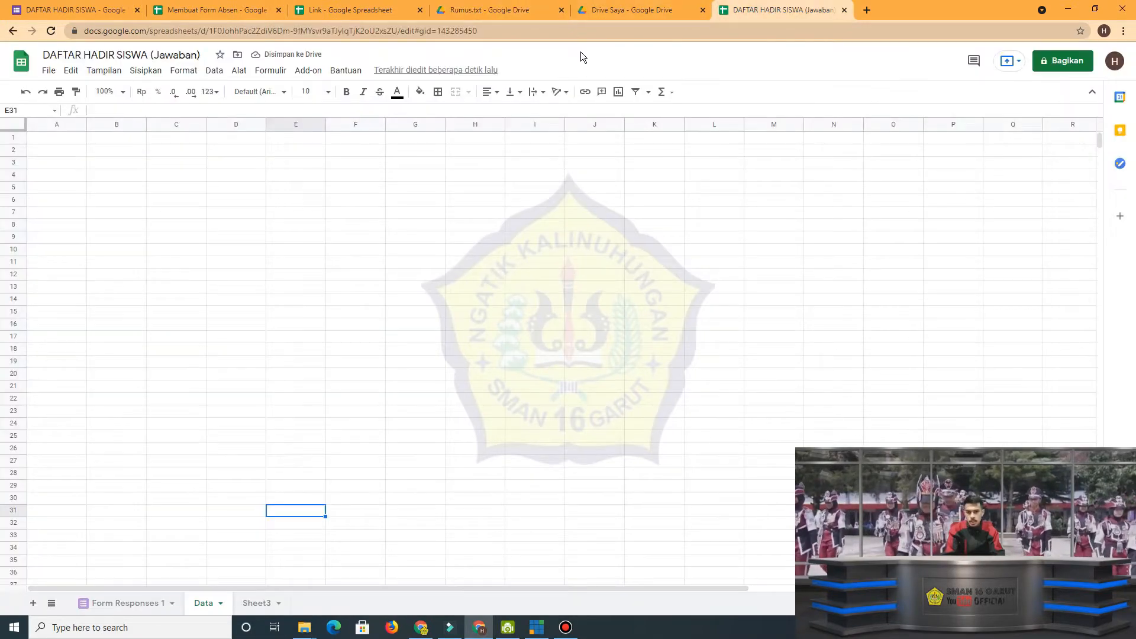
click(73, 140)
double_click(73, 139)
key(ctrl+v)
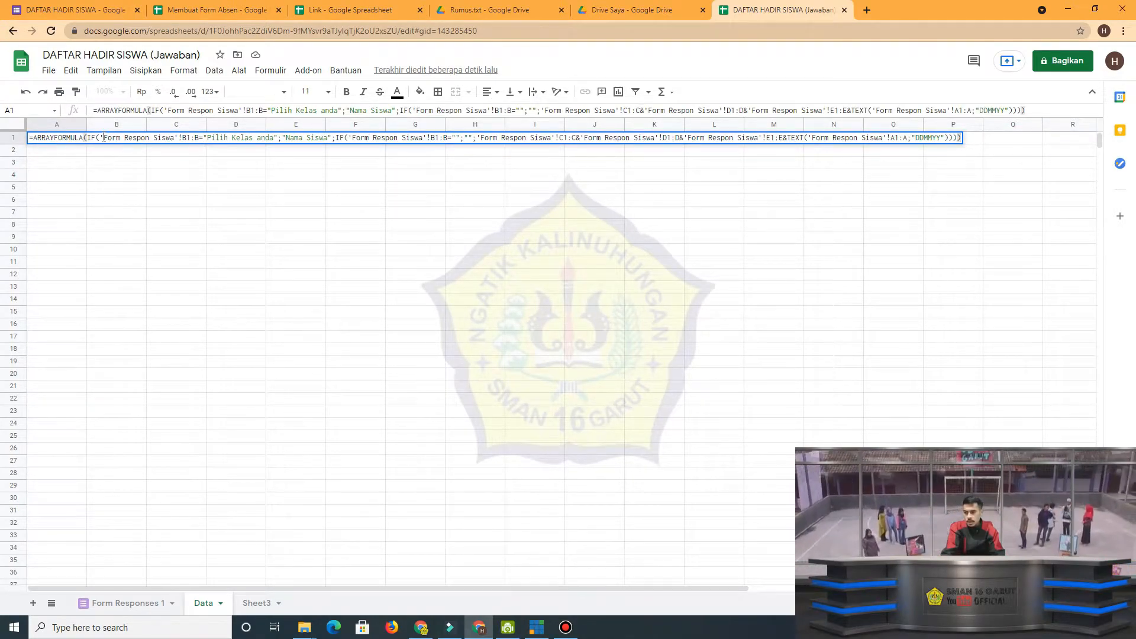
drag(100, 138, 177, 139)
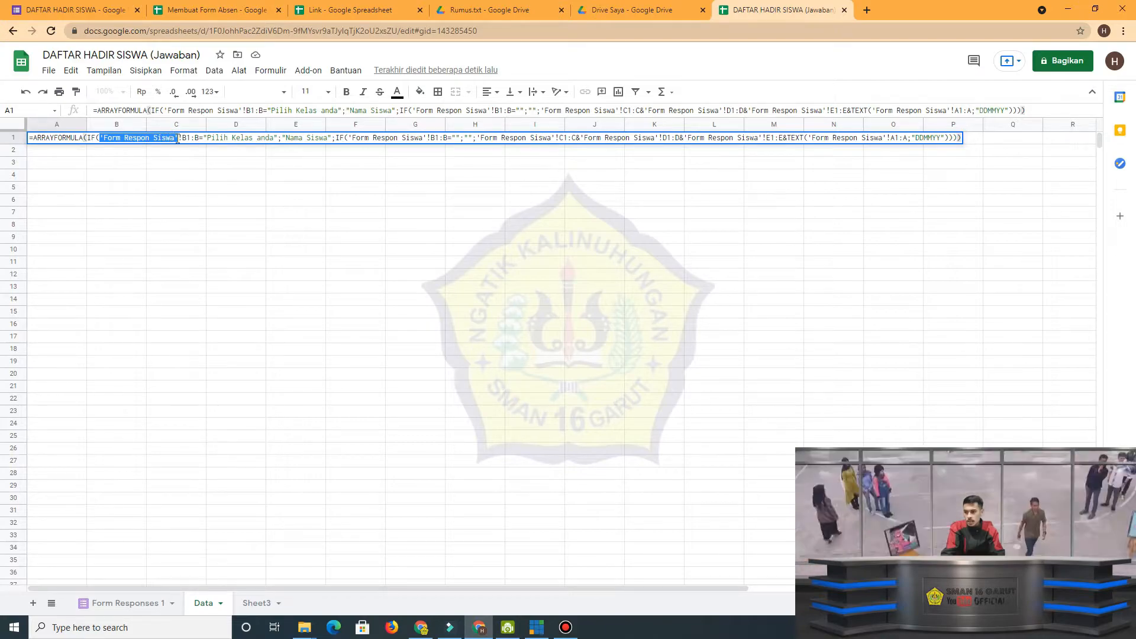
click(231, 260)
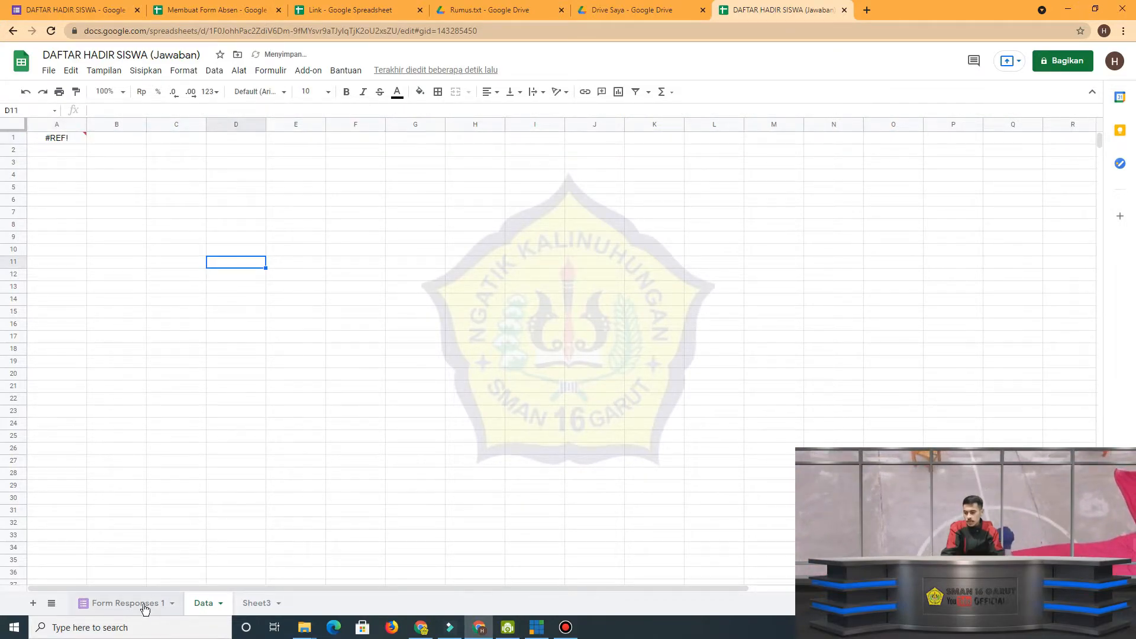
Rename the Form Responses 1 sheet as Pilih Kelas anda, using the text copied from the formula in Data cell A1.
click(55, 138)
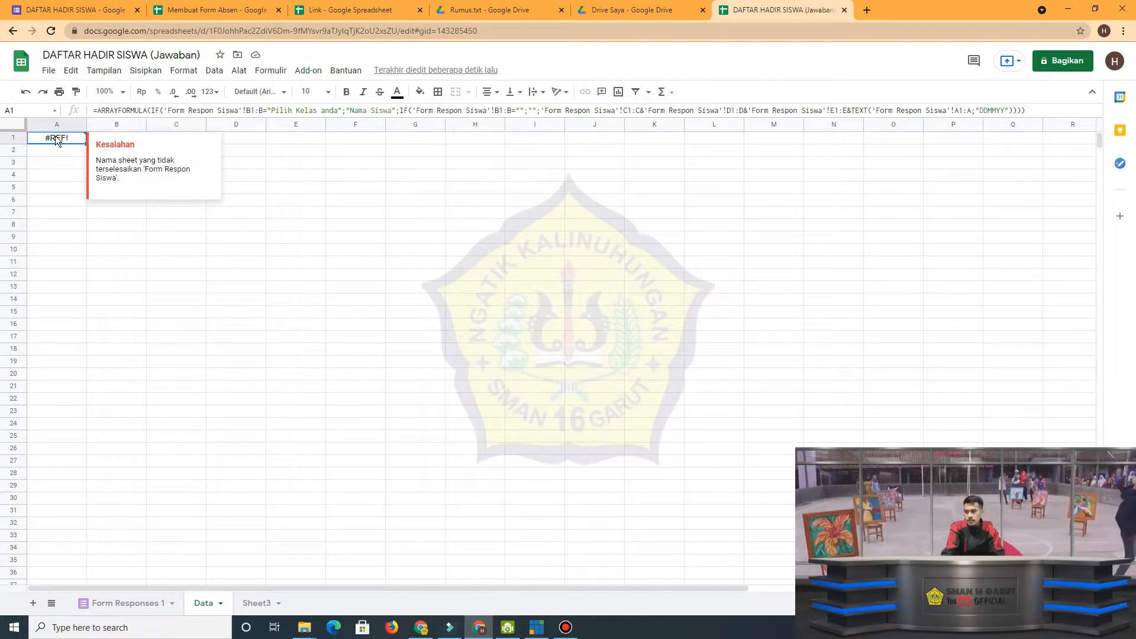
double_click(55, 136)
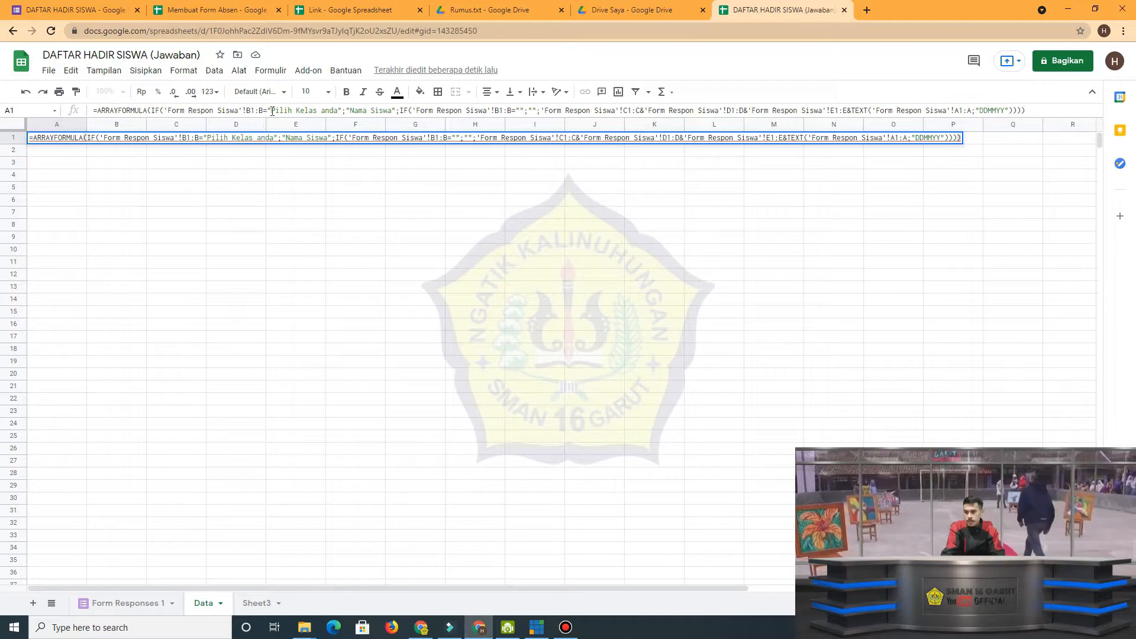
drag(271, 110, 339, 112)
key(ctrl+c)
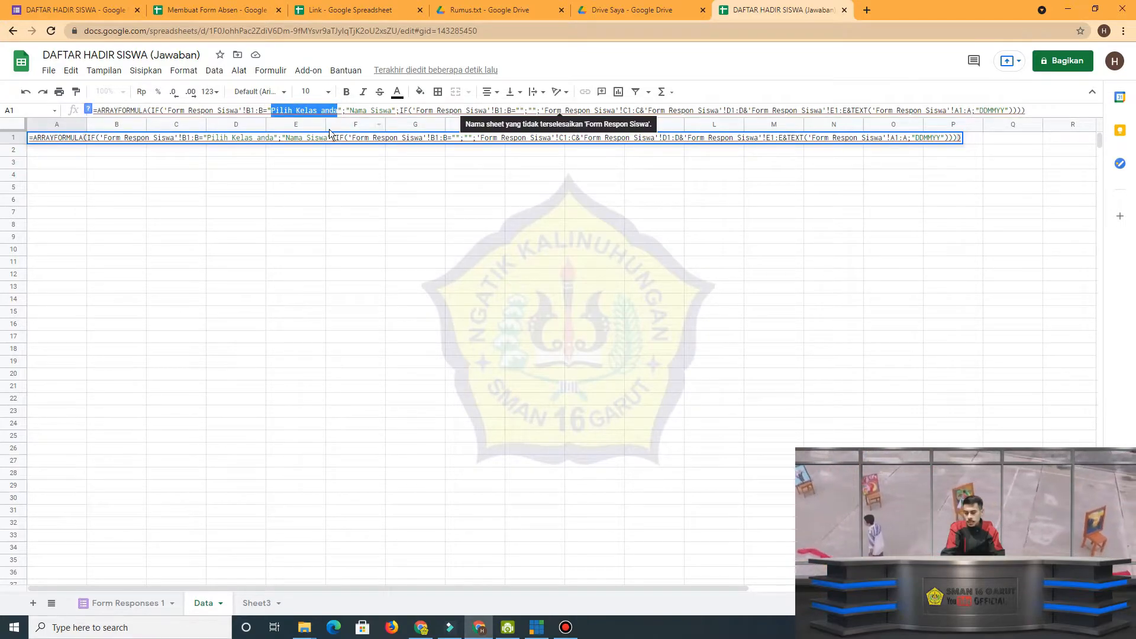
click(245, 290)
click(144, 604)
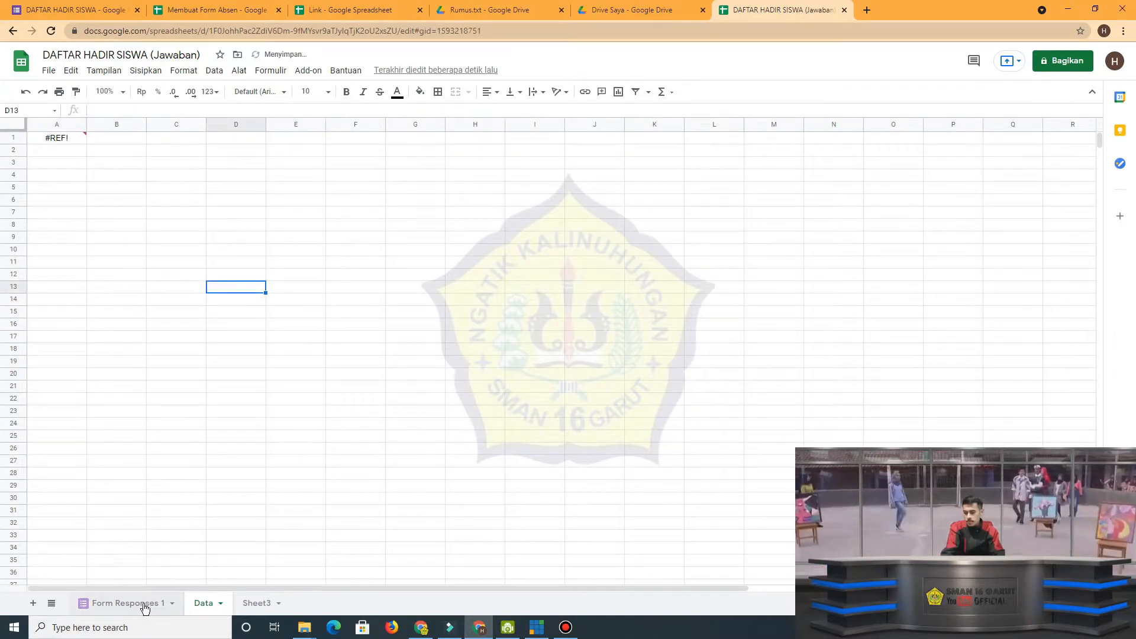
double_click(143, 605)
key(ctrl+v)
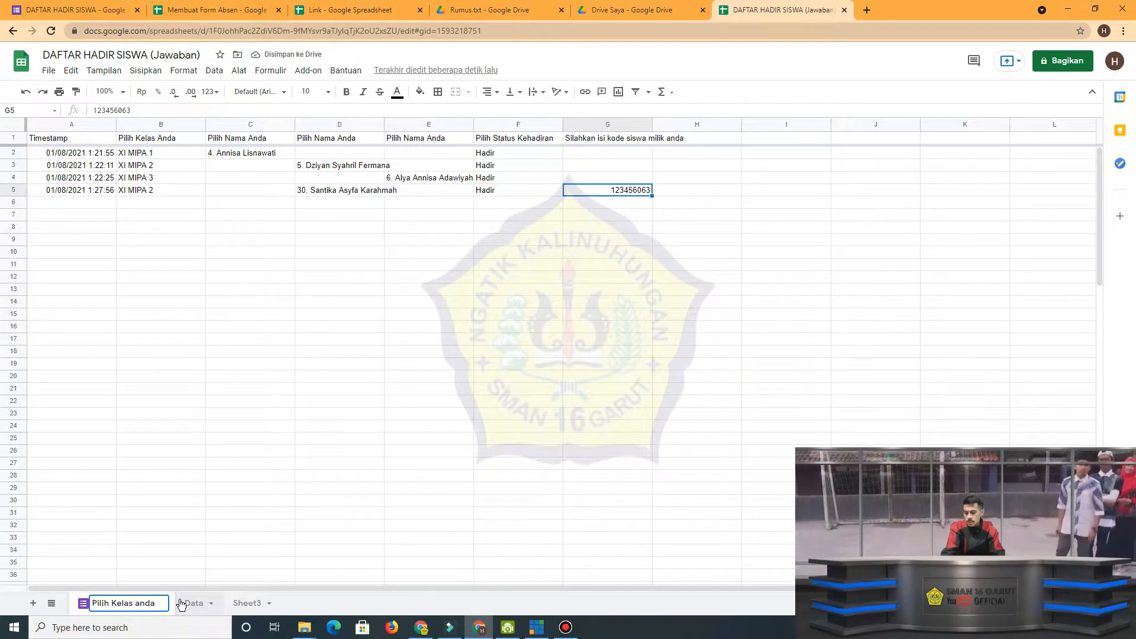
click(214, 516)
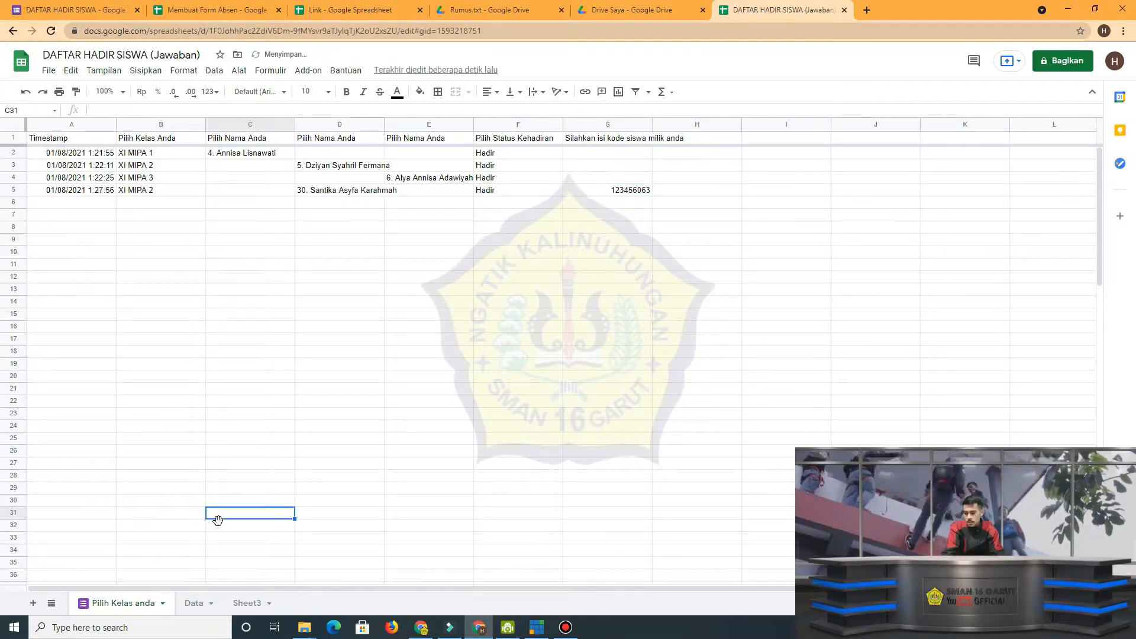
Copy the referenced sheet name from the formula in Data cell A1 and rename the responses sheet as Form Respon Siswa.
click(194, 603)
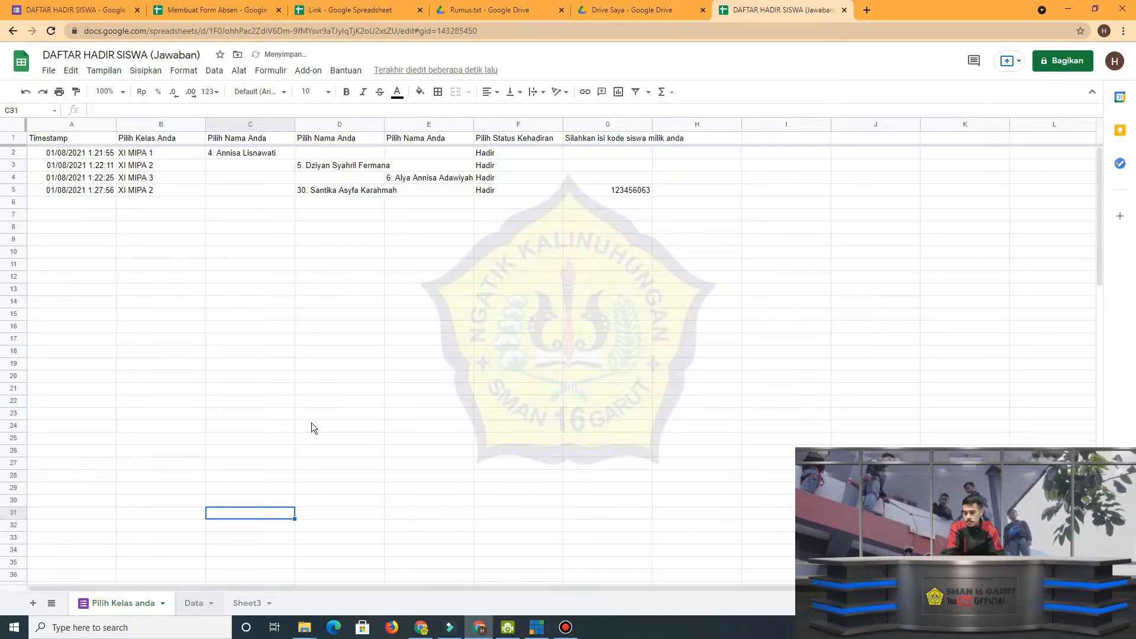
click(80, 140)
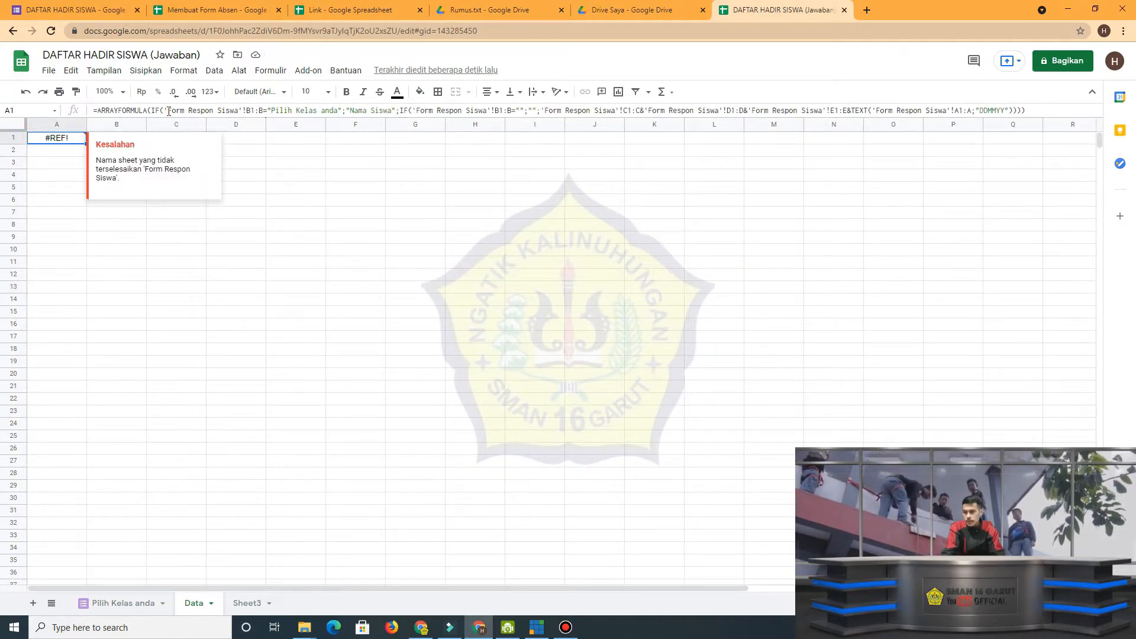
drag(168, 111, 238, 111)
key(ctrl+c)
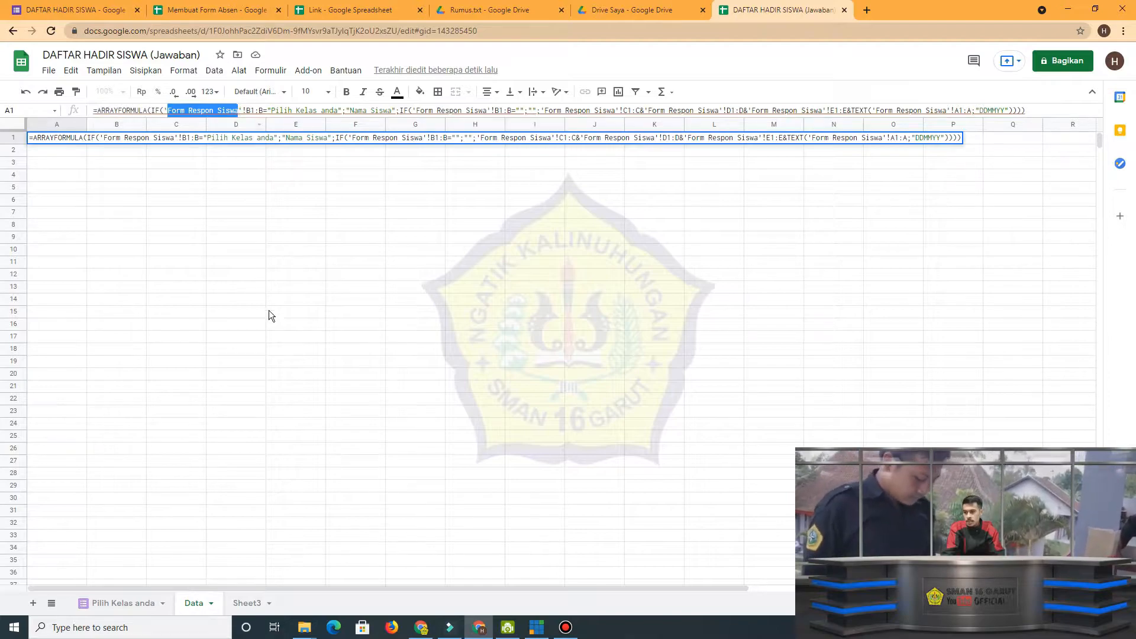
click(129, 601)
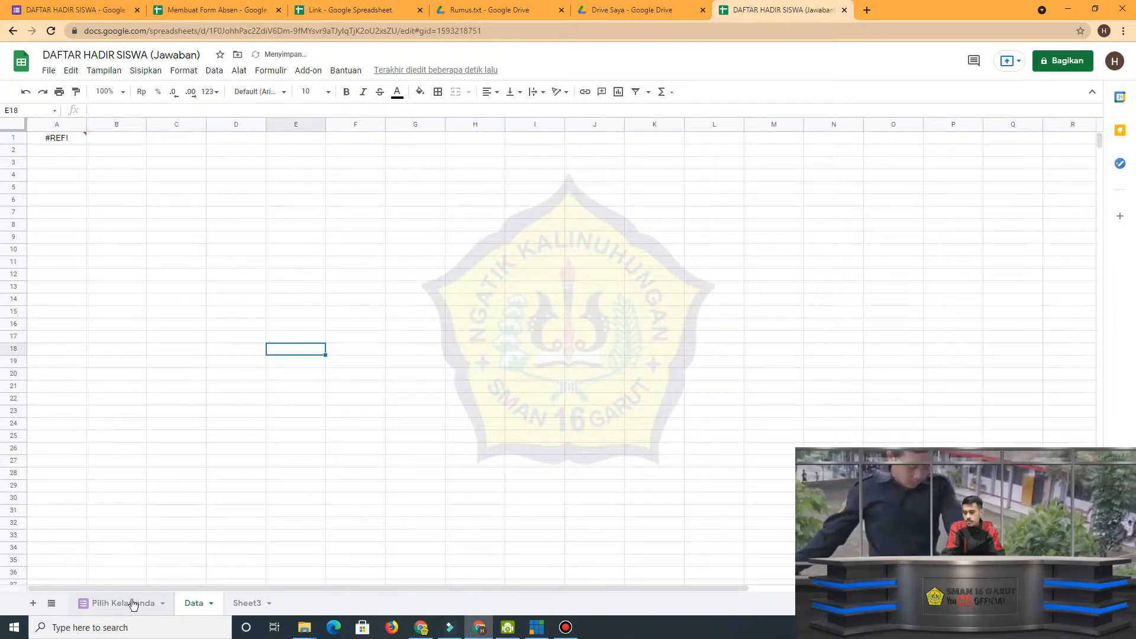
double_click(130, 601)
key(ctrl+v)
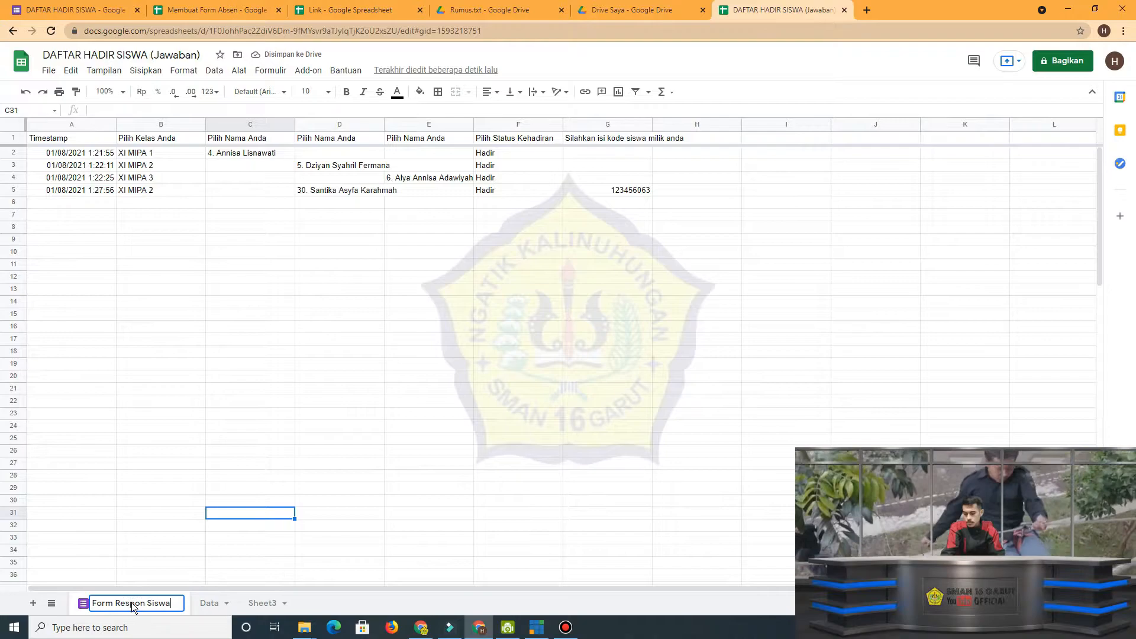
key(Return)
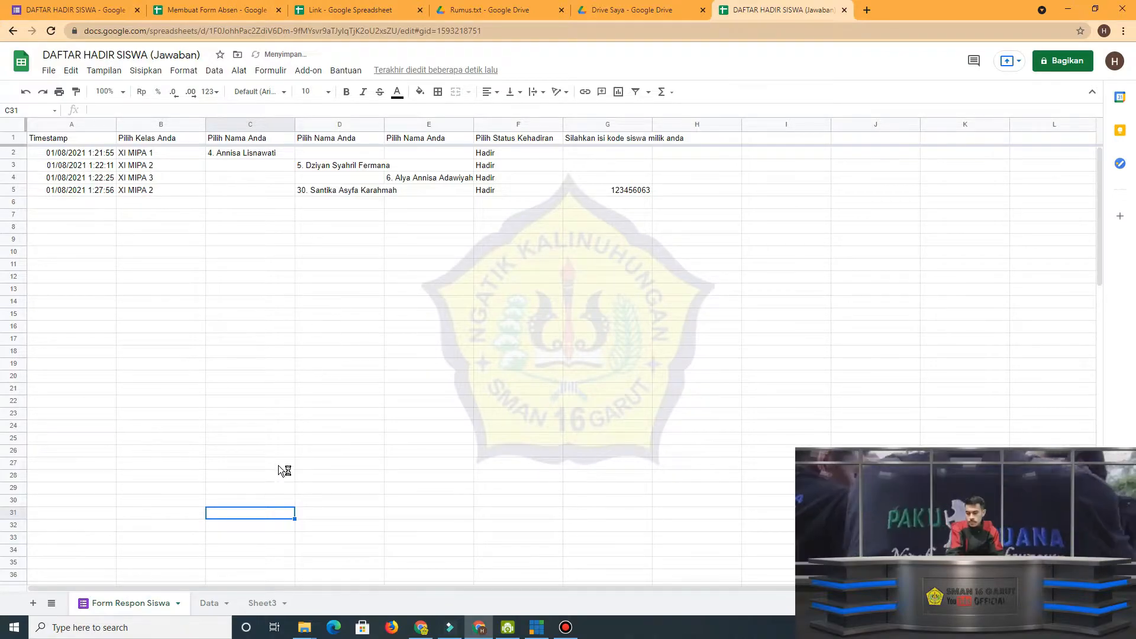
Return to the Data sheet and fit column A's width to its contents.
click(215, 605)
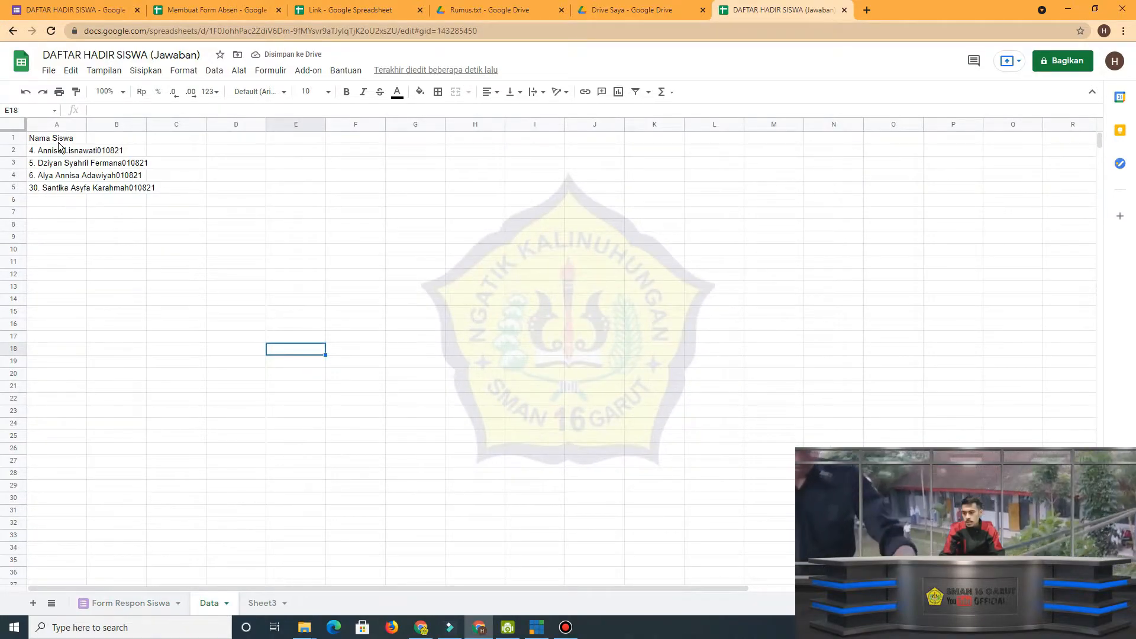
click(78, 140)
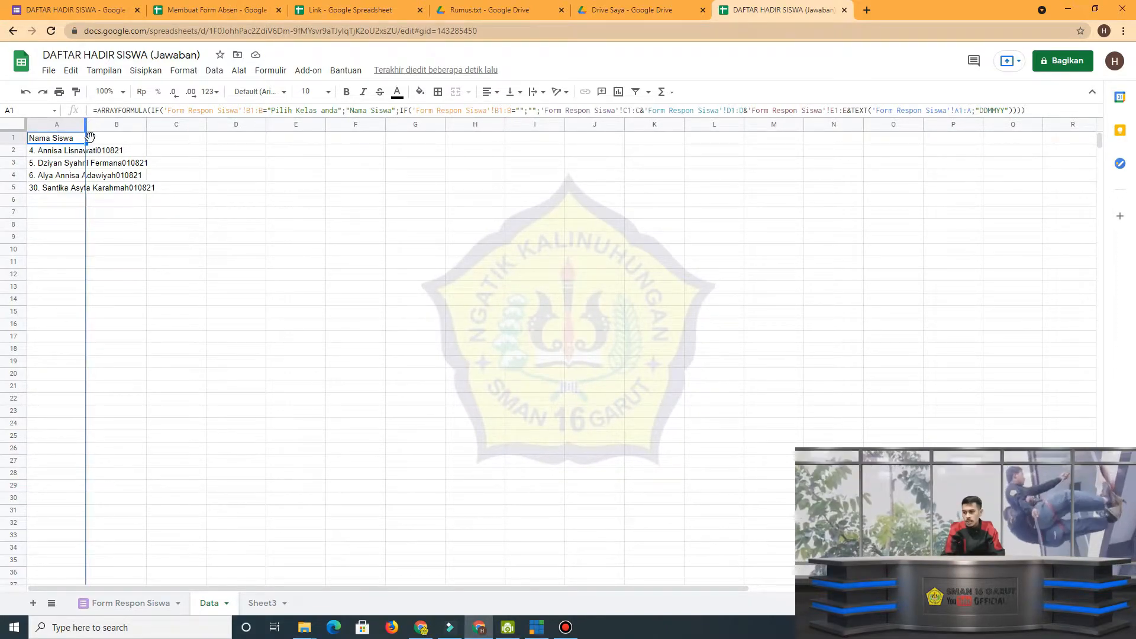
double_click(86, 123)
Compare the student names in the Form Respon Siswa name columns with the combined name-and-date codes in column A of the Data sheet.
click(157, 603)
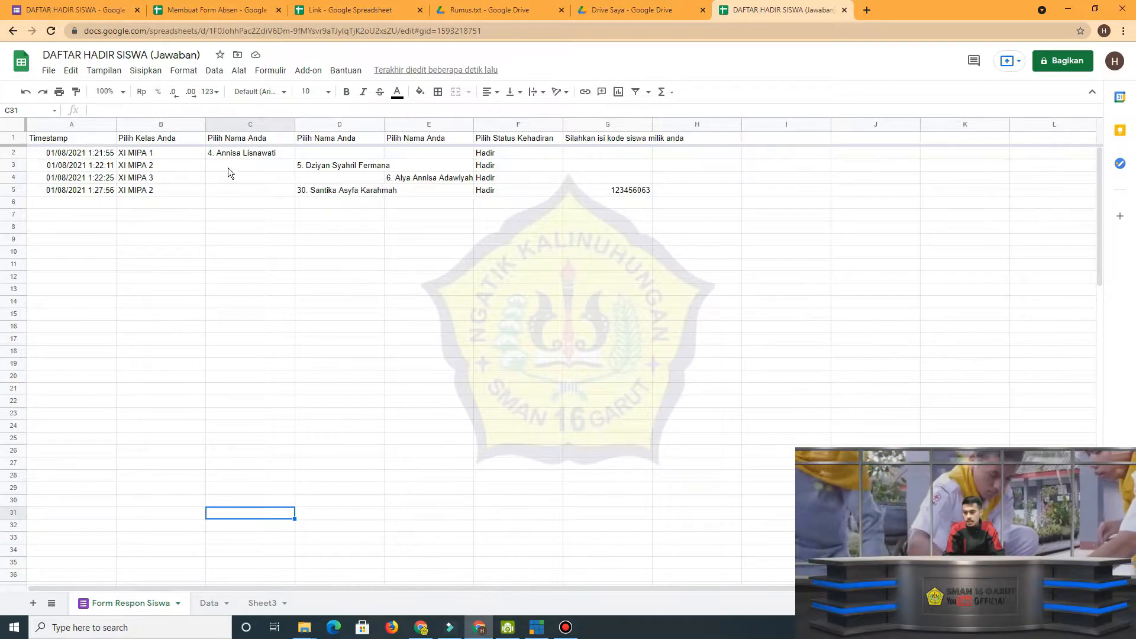
click(257, 151)
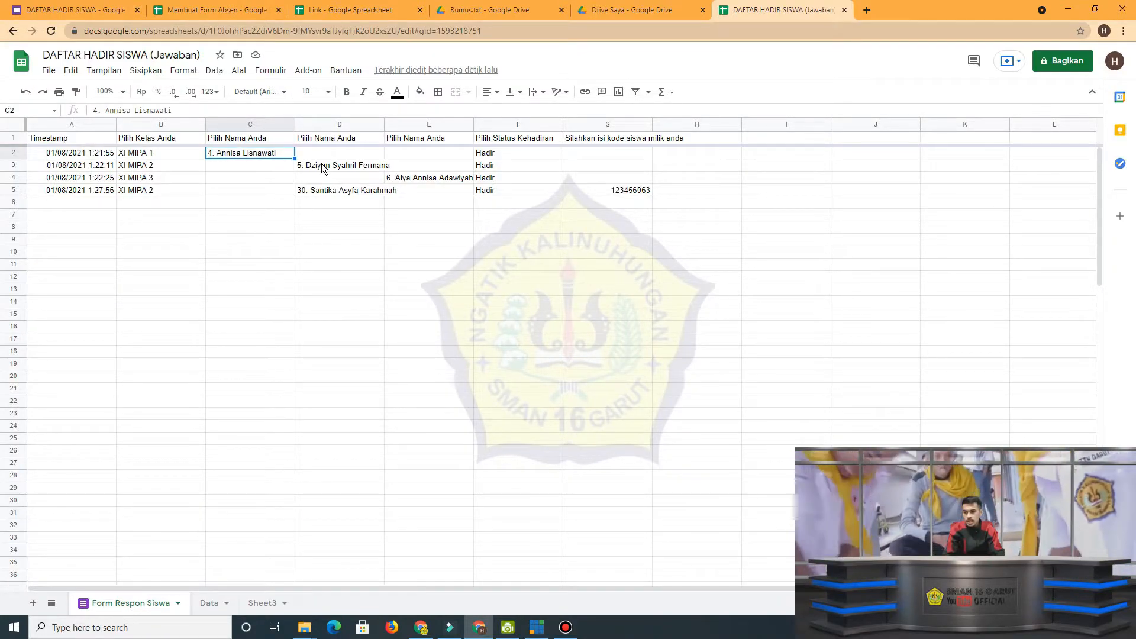
click(326, 170)
click(408, 179)
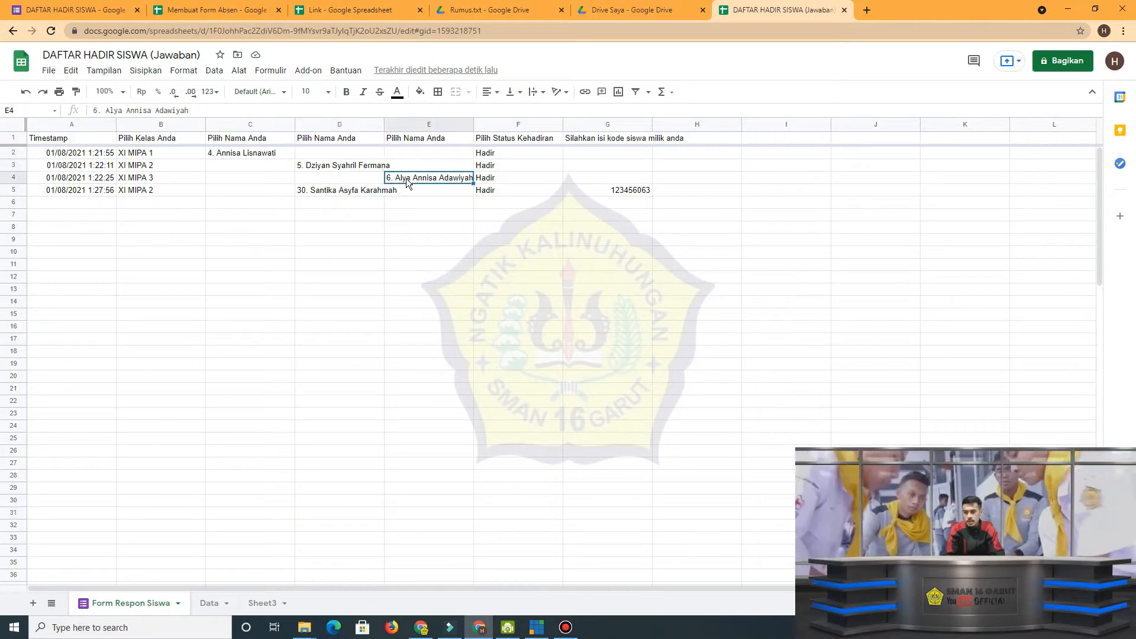
click(212, 603)
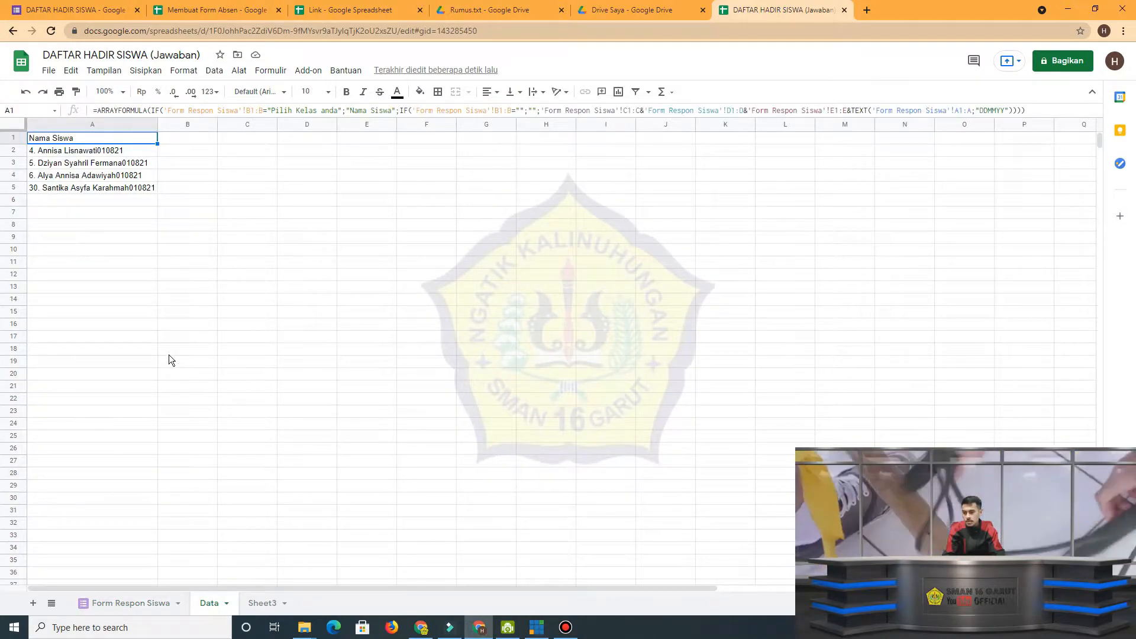
click(130, 152)
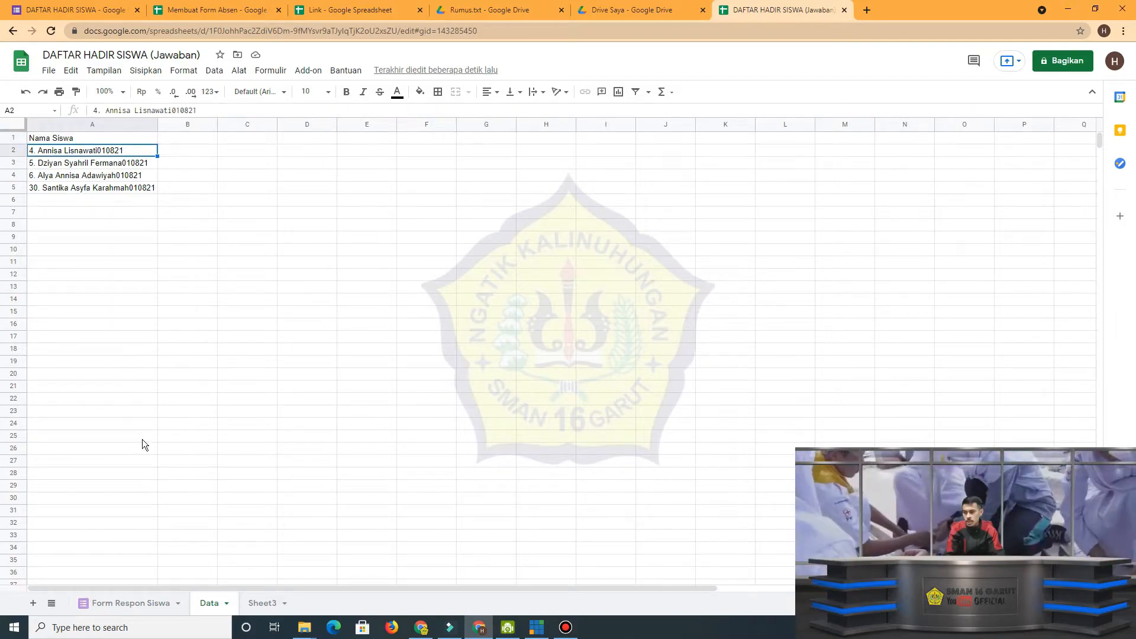
click(123, 600)
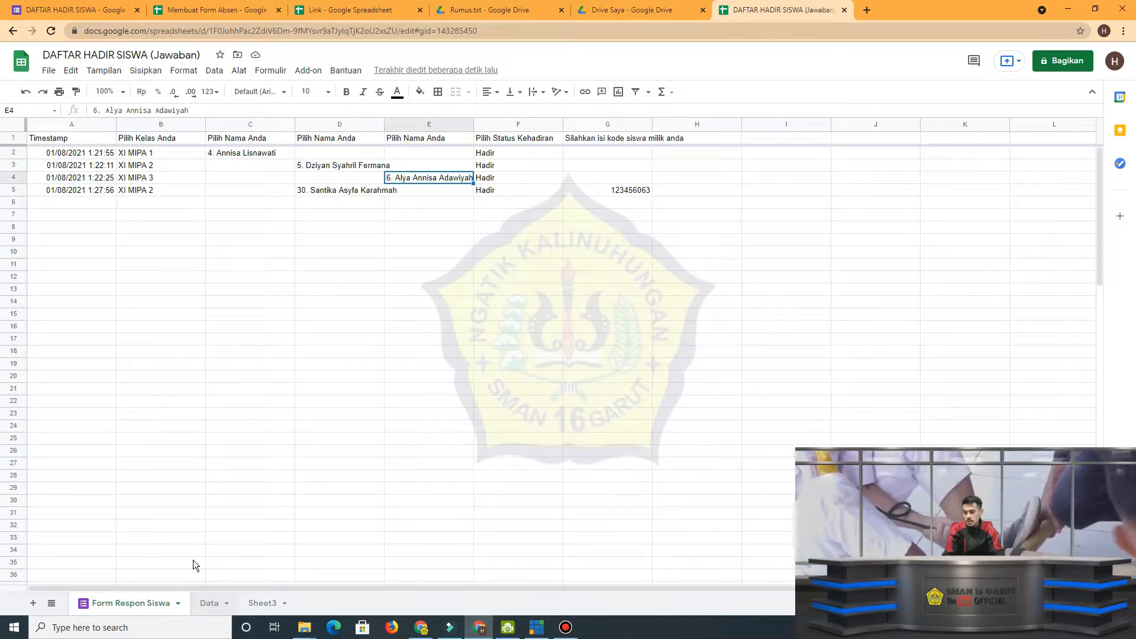
click(209, 603)
click(90, 137)
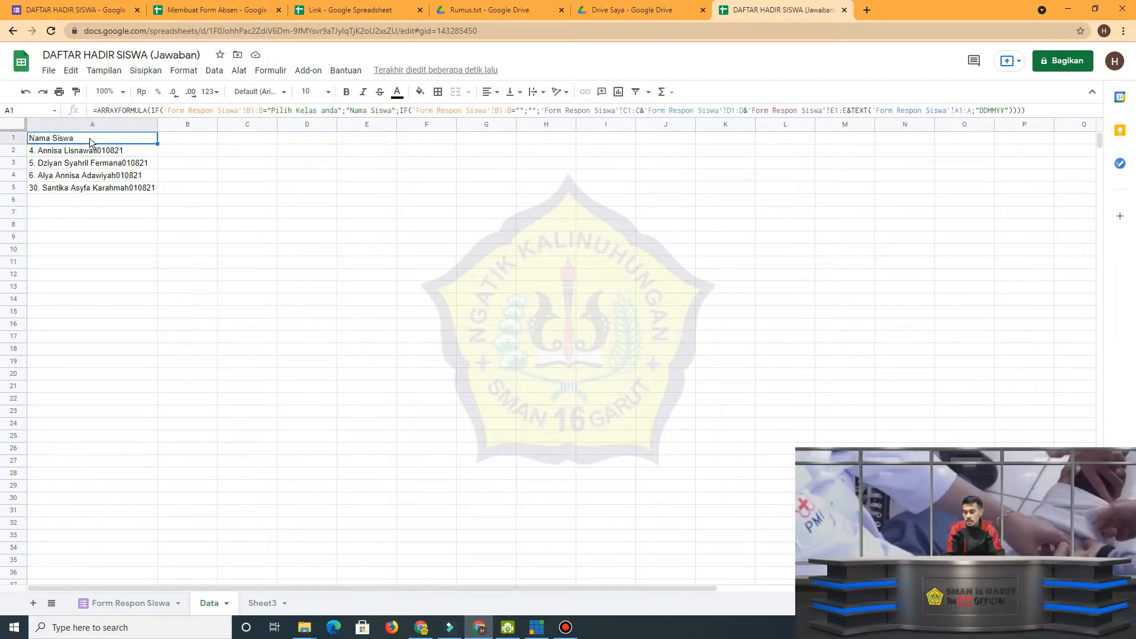
click(127, 152)
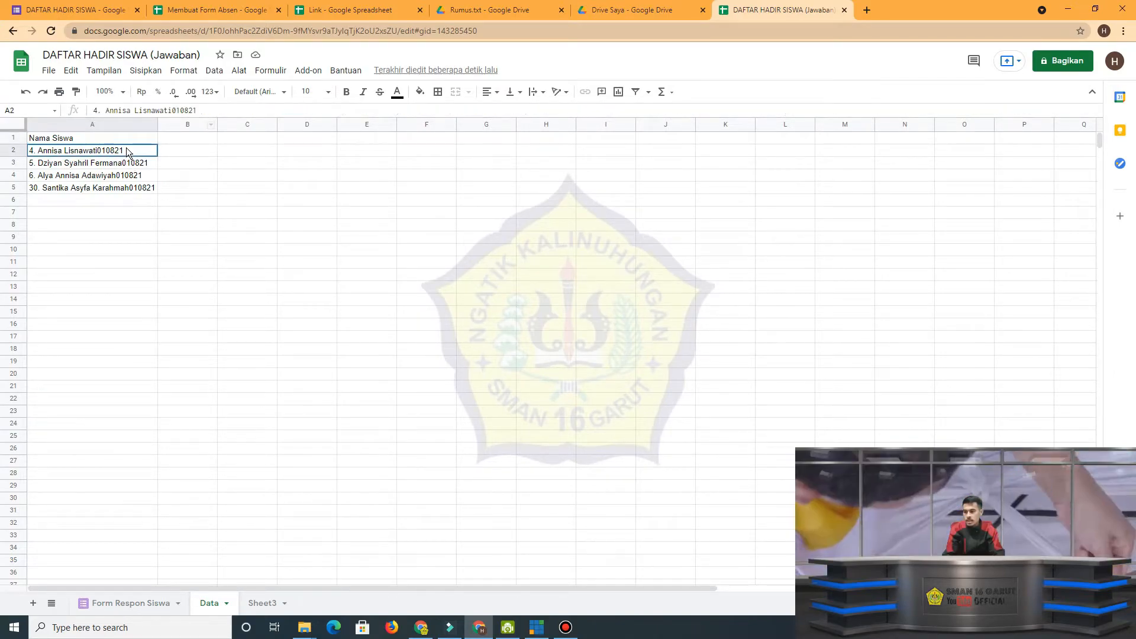
drag(127, 152, 128, 189)
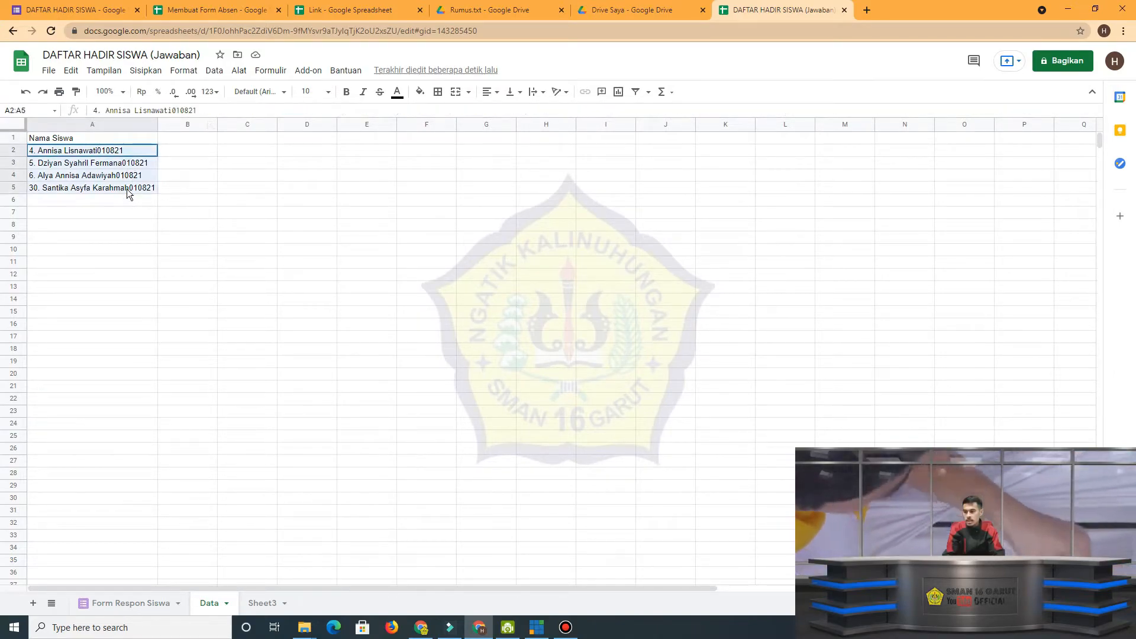
Examine the ARRAYFORMULA and opening IF parts of the formula in cell A1 of the Data sheet.
click(132, 133)
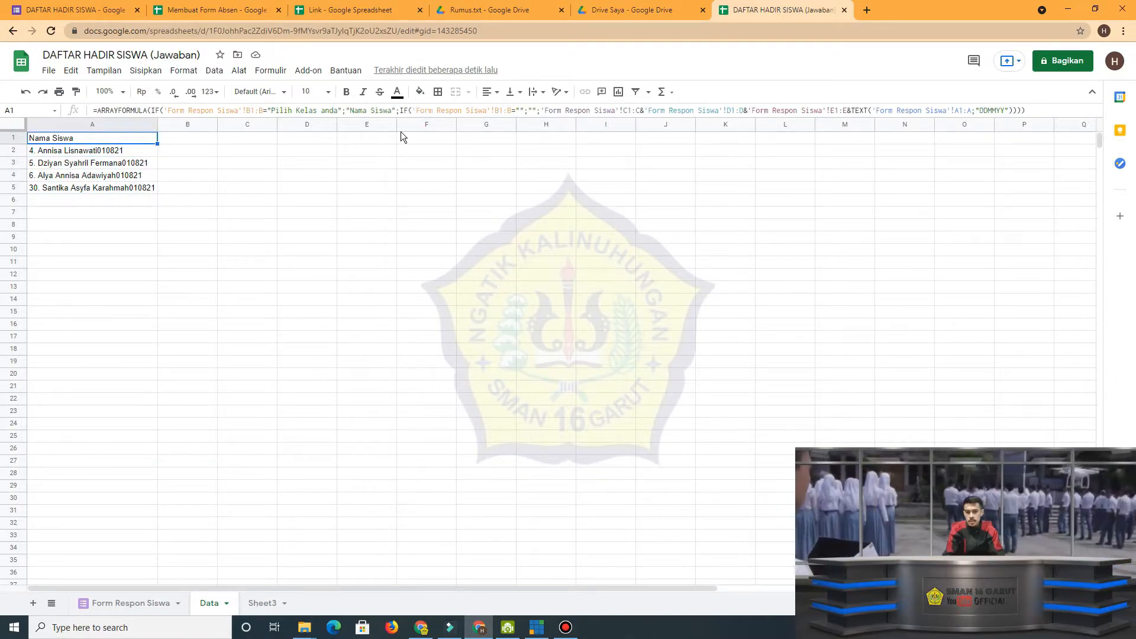
click(134, 111)
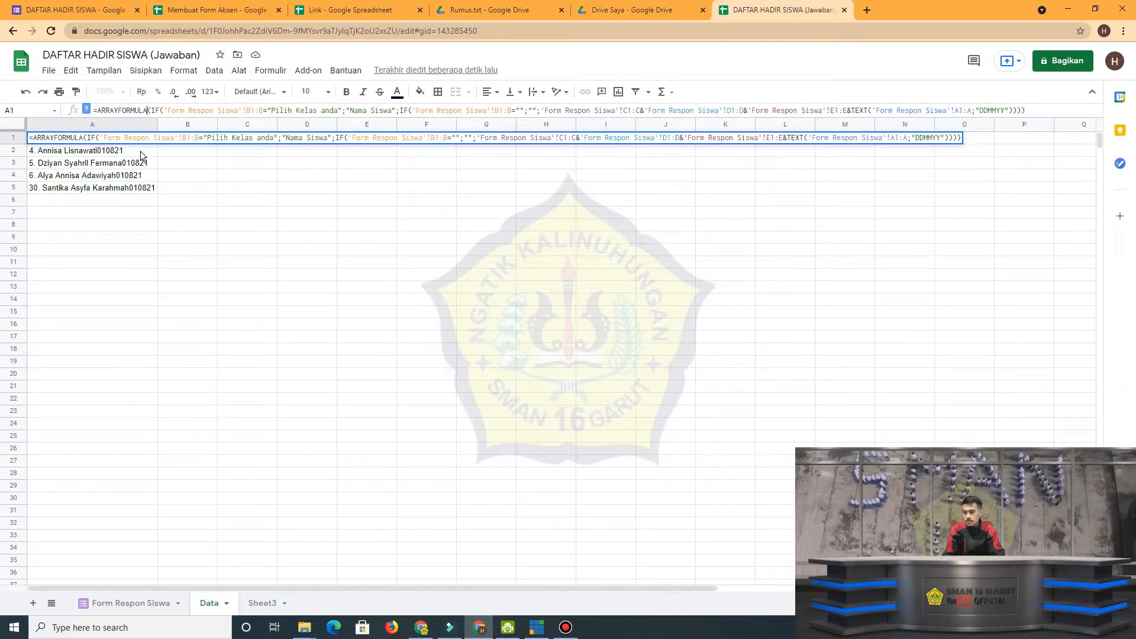
click(165, 110)
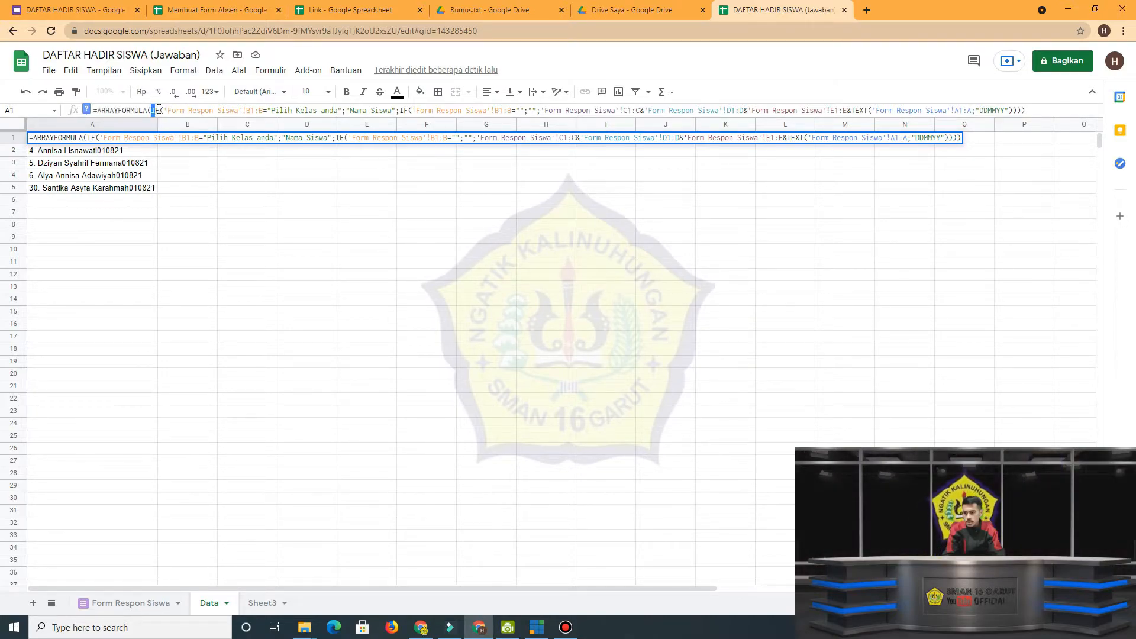
drag(151, 110, 158, 110)
click(167, 110)
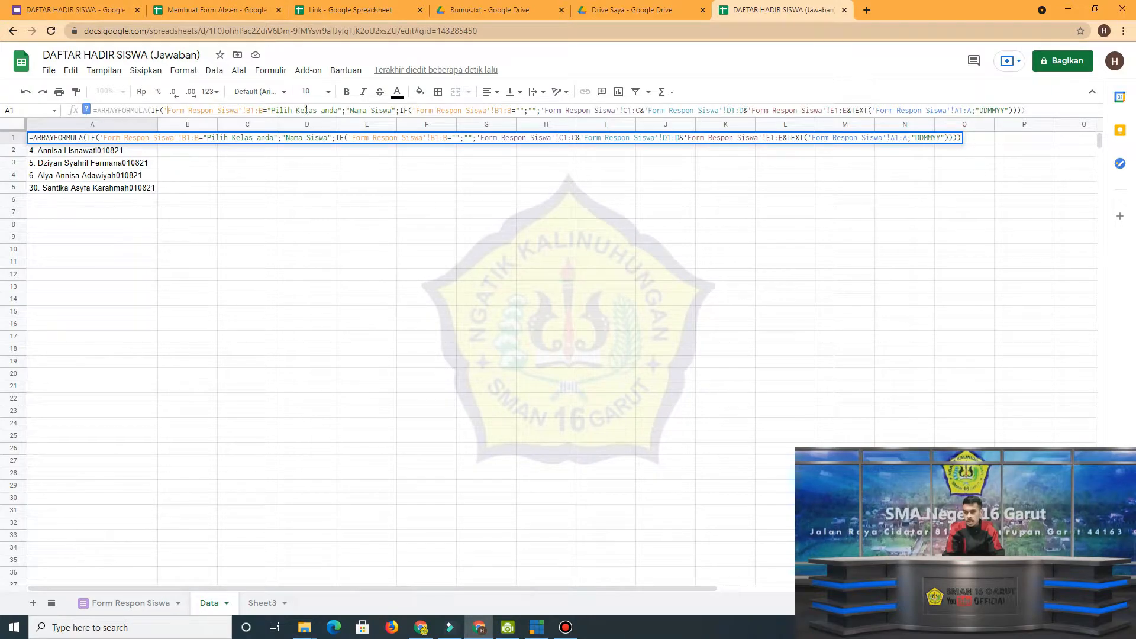
click(239, 199)
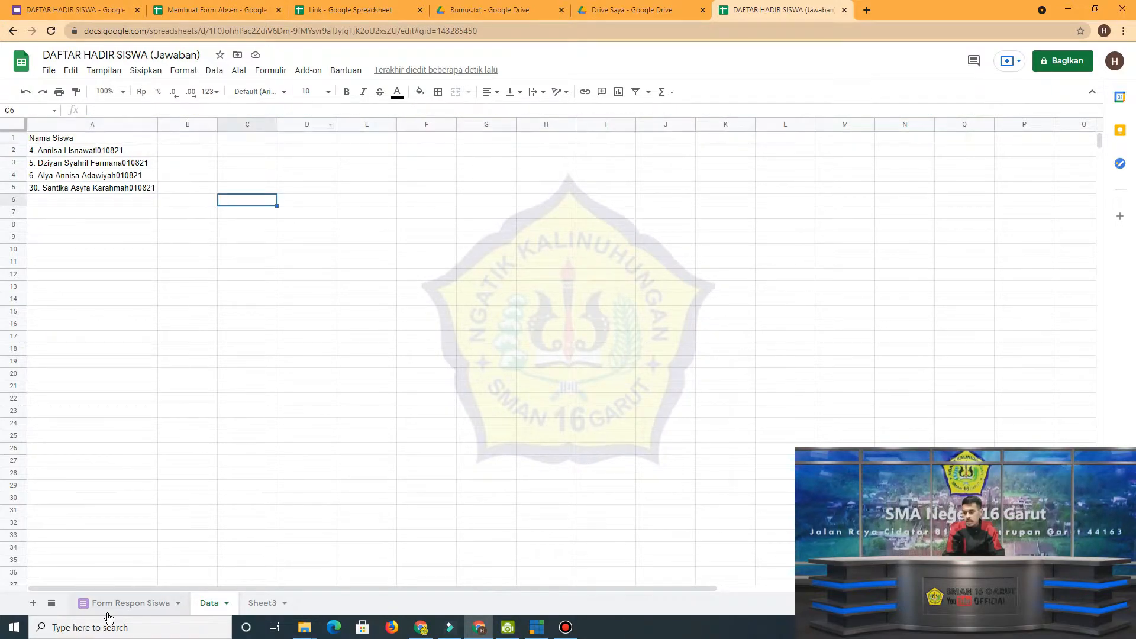
Check the Form Respon Siswa header in B1 against the B1:B condition, "Pilih Kelas anda" text and "Nama Siswa" output in the Data A1 formula.
click(119, 603)
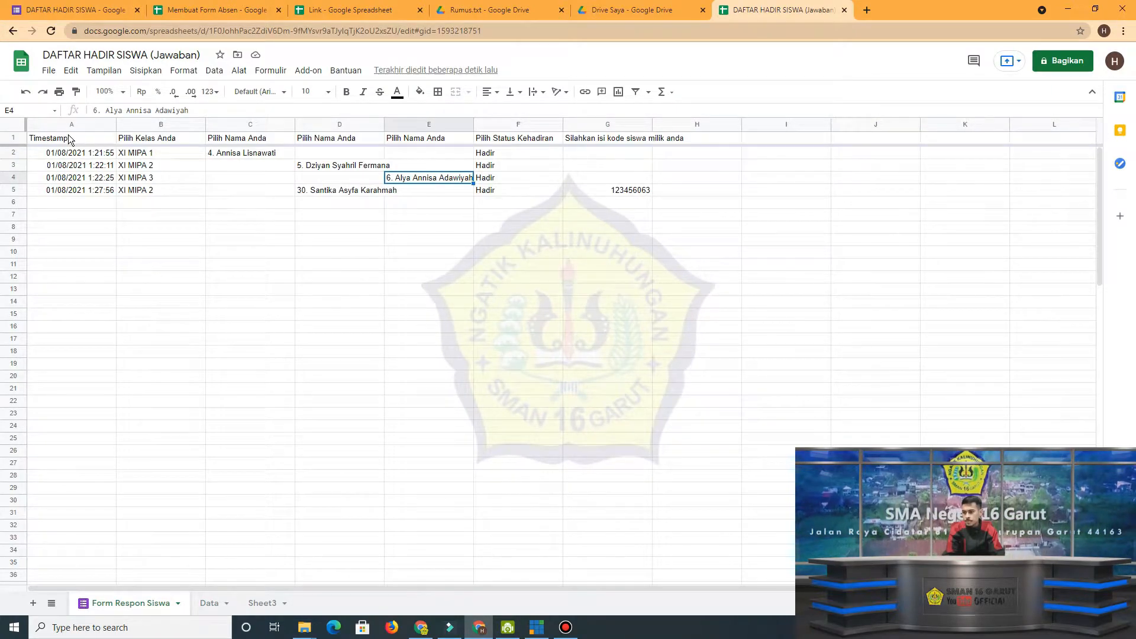
click(144, 143)
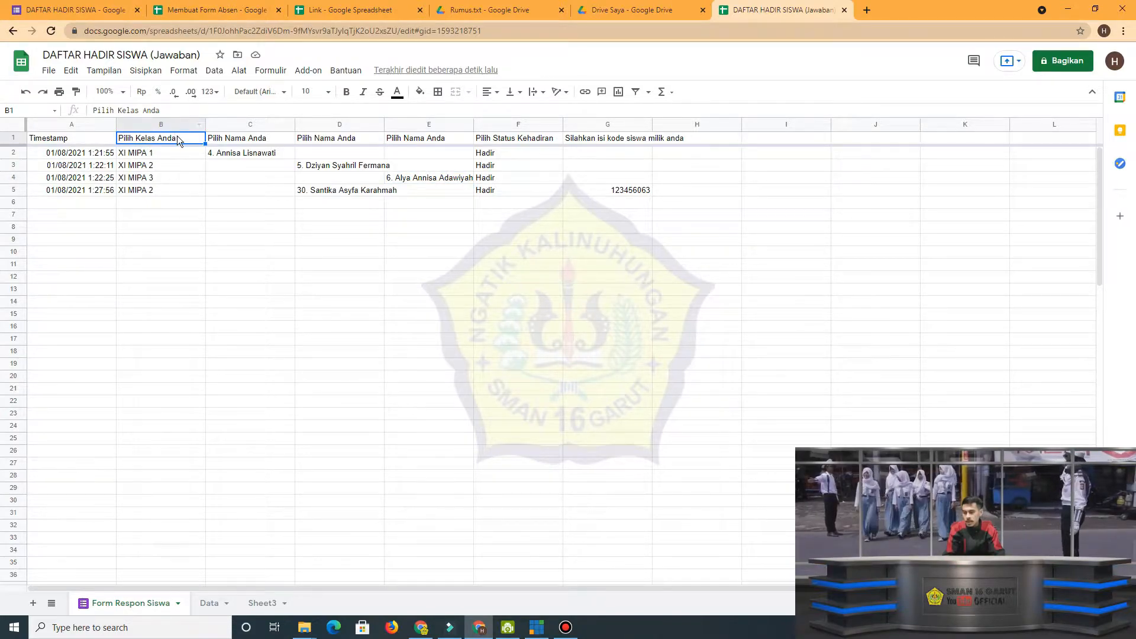
click(210, 603)
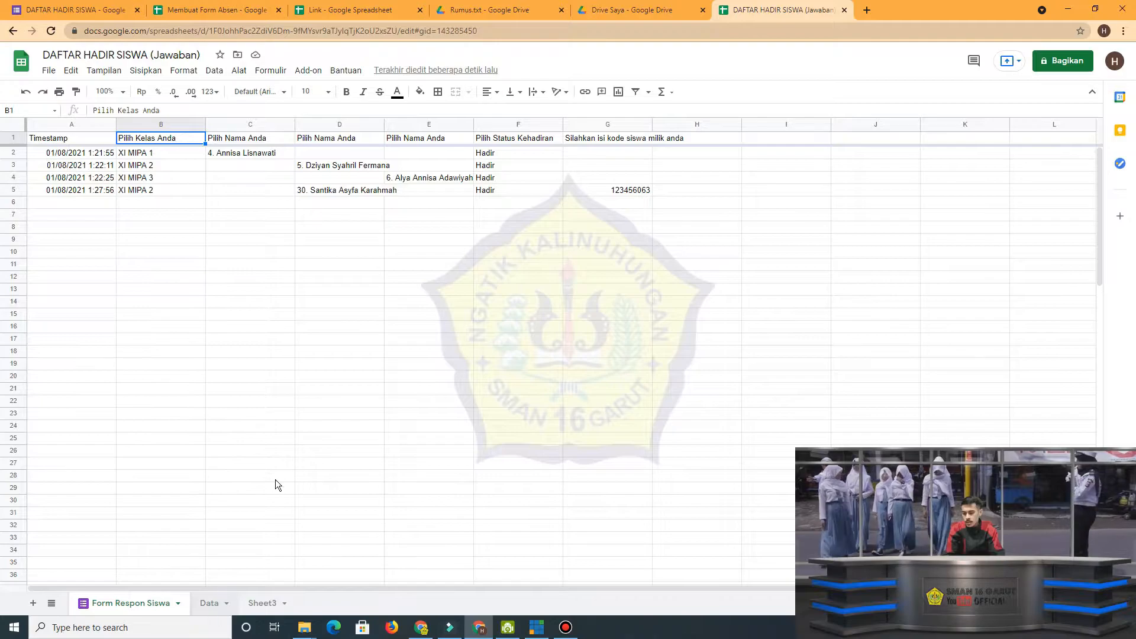
click(111, 138)
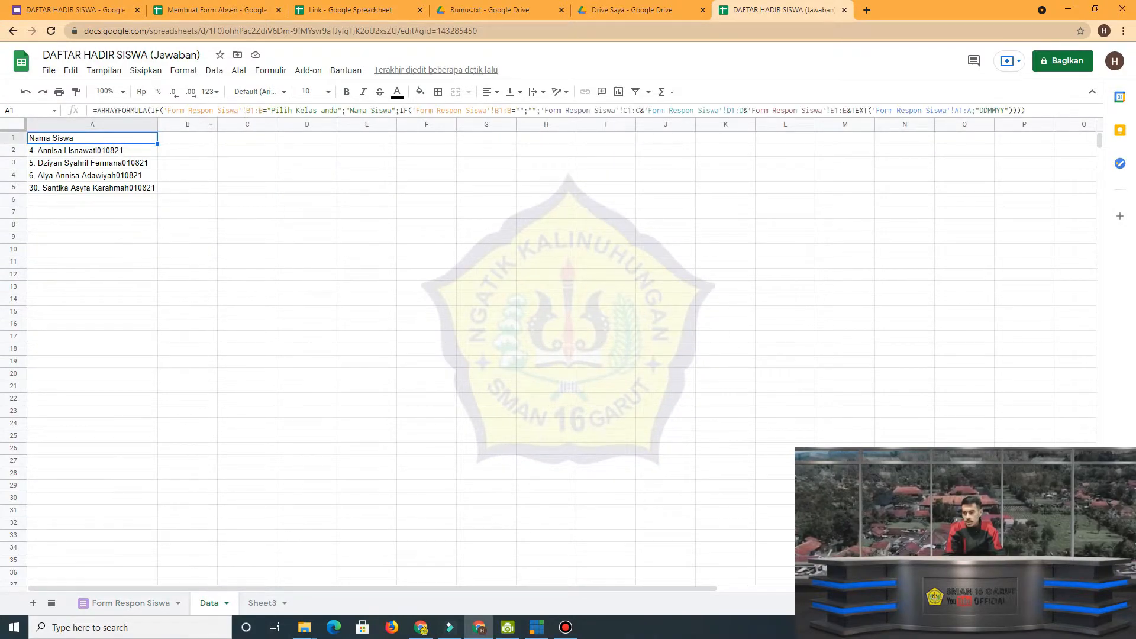
click(262, 110)
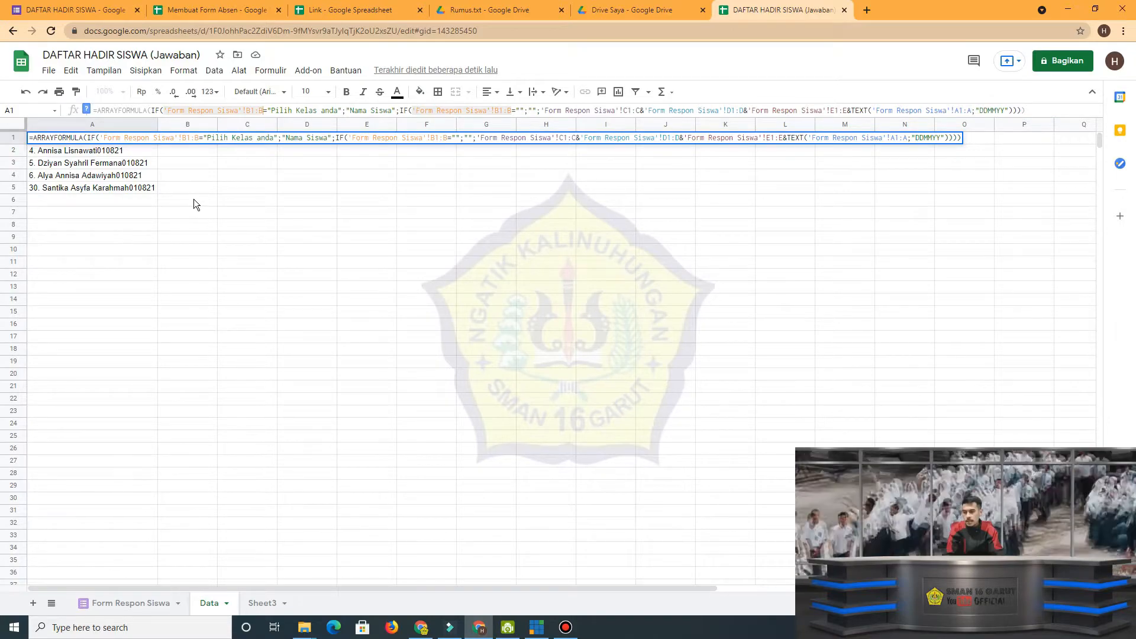
drag(278, 110, 332, 107)
click(365, 110)
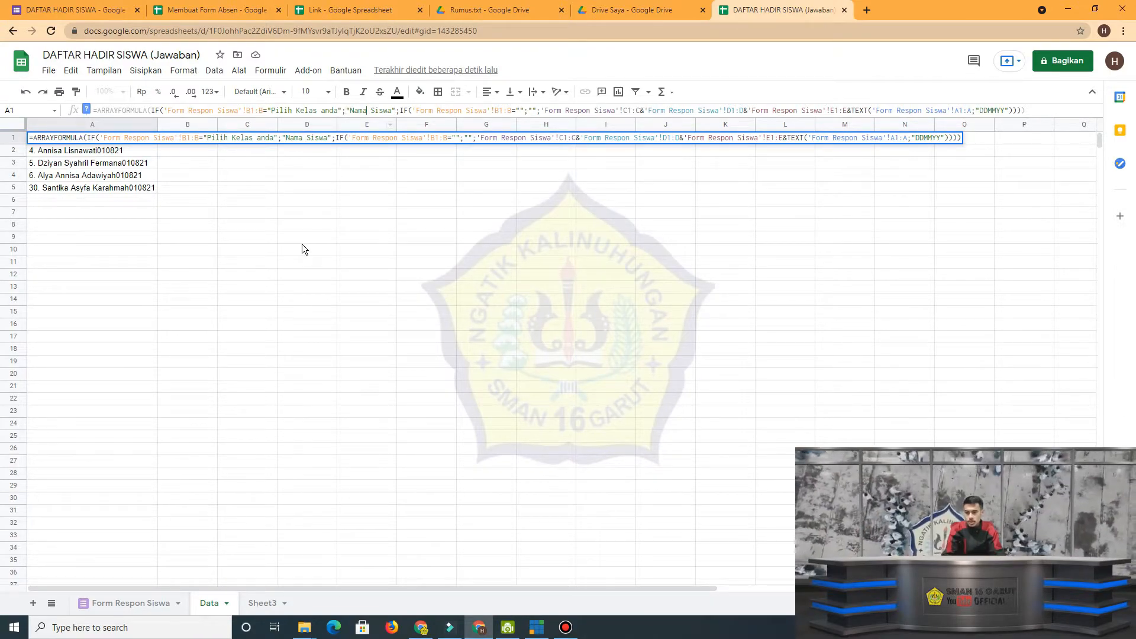
key(Return)
click(133, 137)
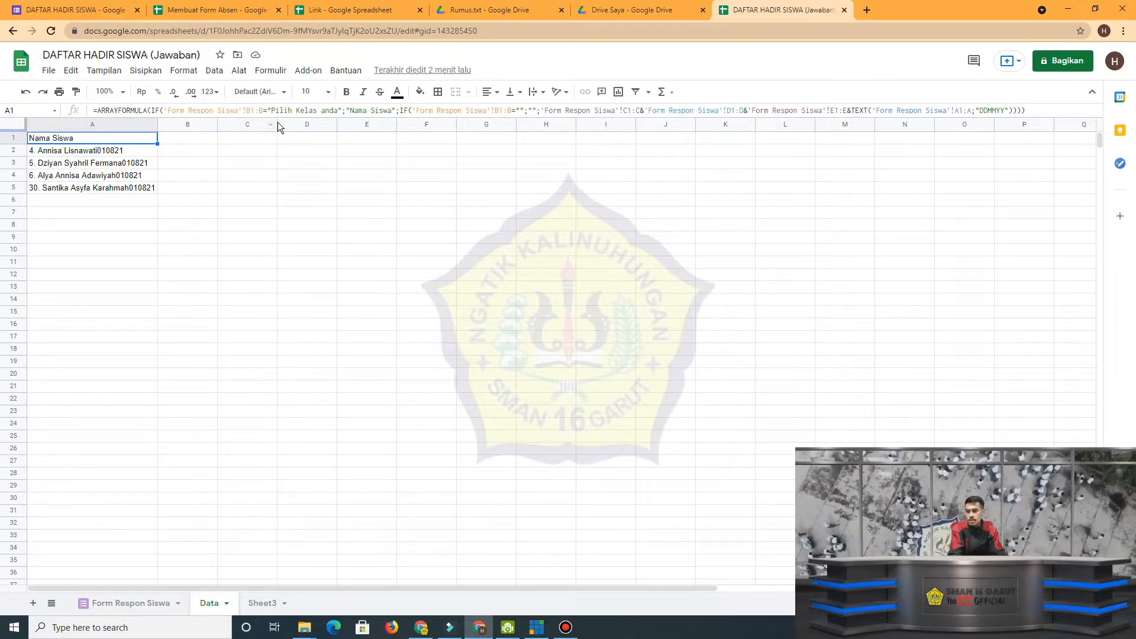
Try the shorter header text "Nama" in place of "Nama Siswa" in the Data A1 formula, and undo the change.
drag(367, 111, 393, 111)
key(BackSpace)
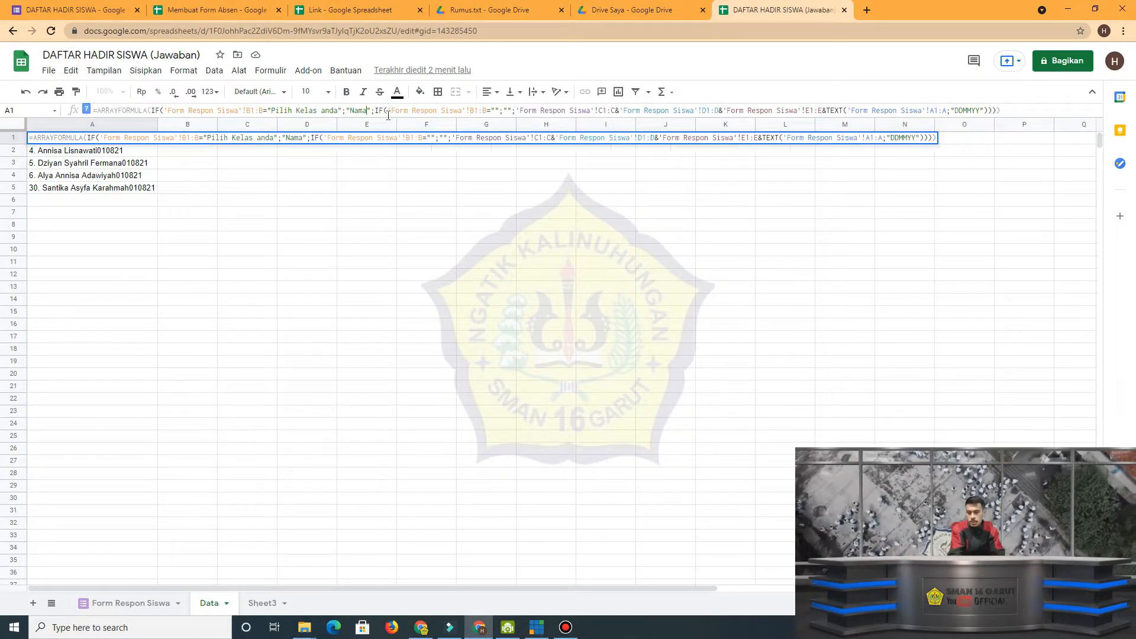
key(Return)
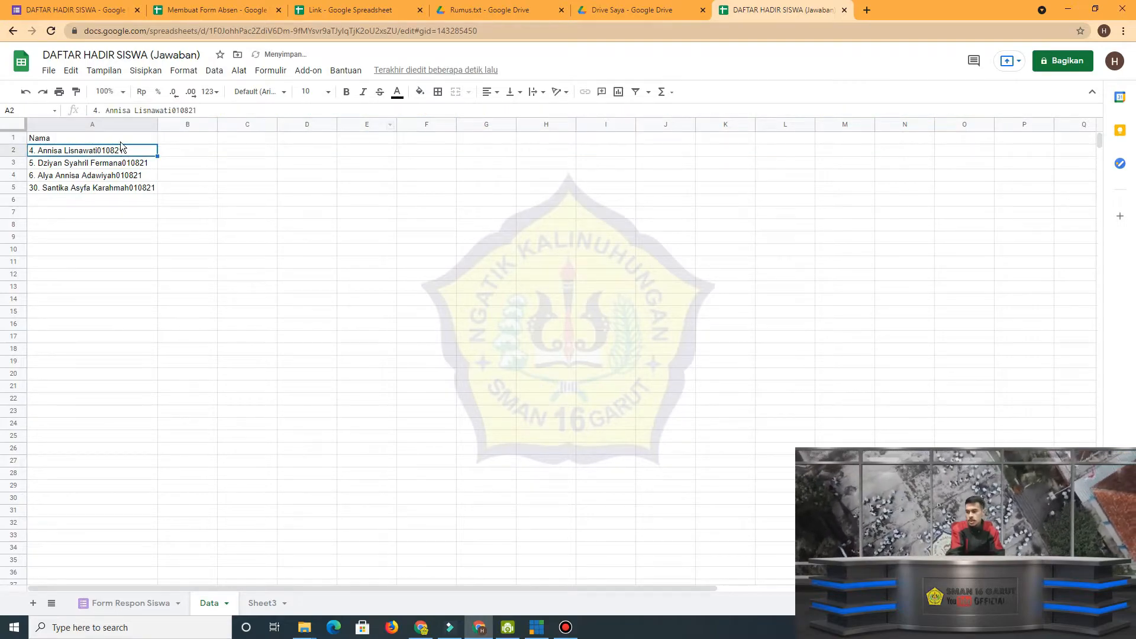
key(ctrl+z)
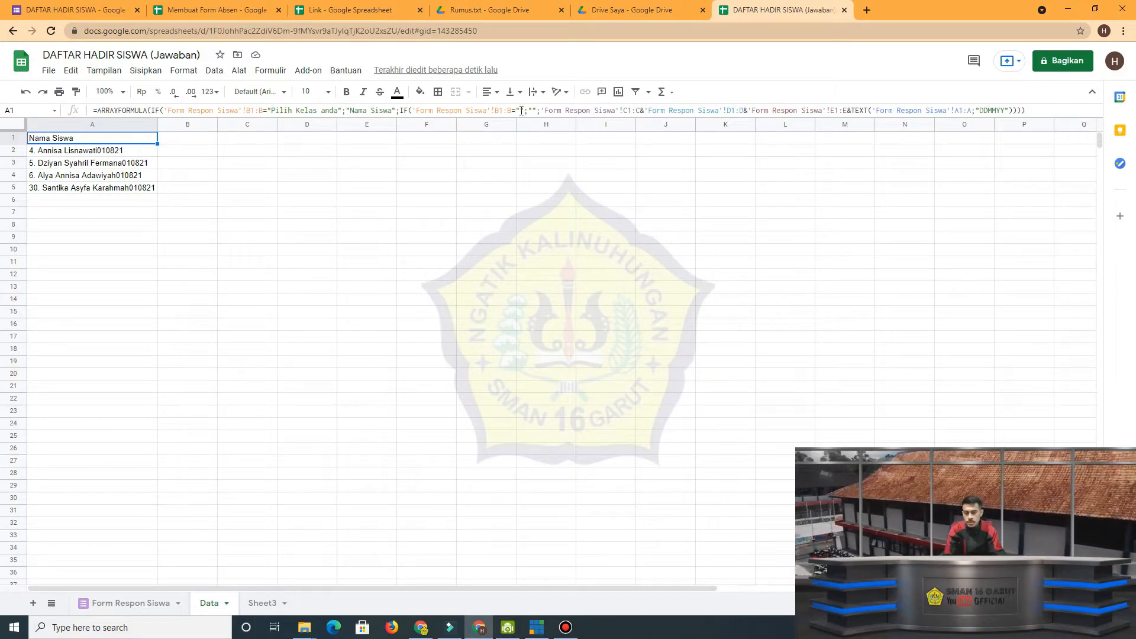
Compare the empty cells below the student codes with the second IF's blank condition in the Data A1 formula.
click(132, 199)
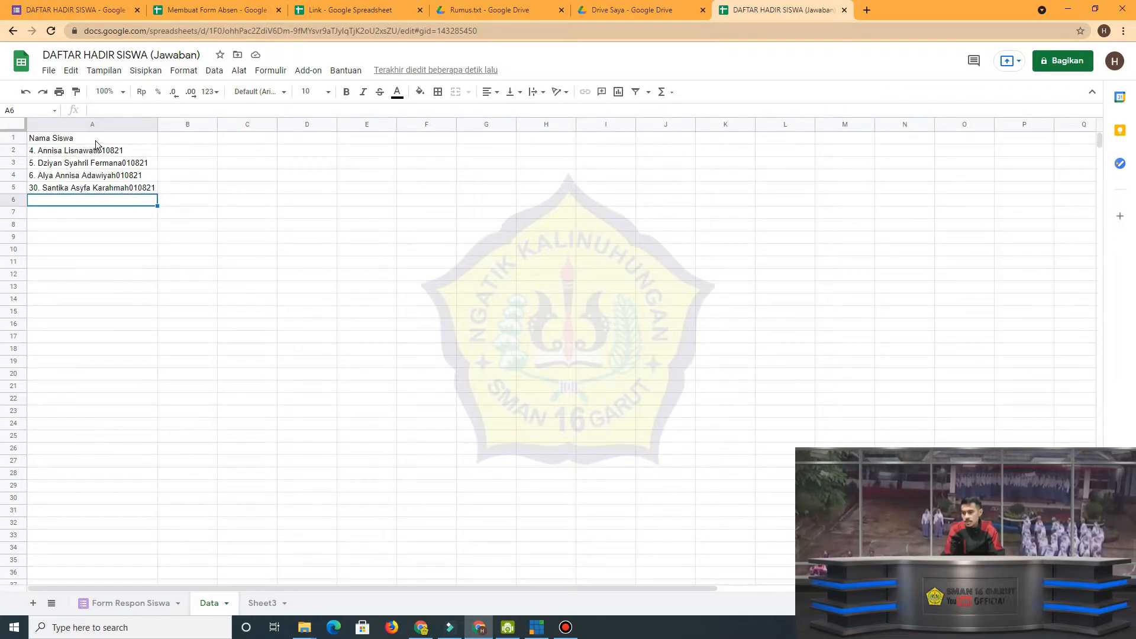
drag(91, 200, 83, 517)
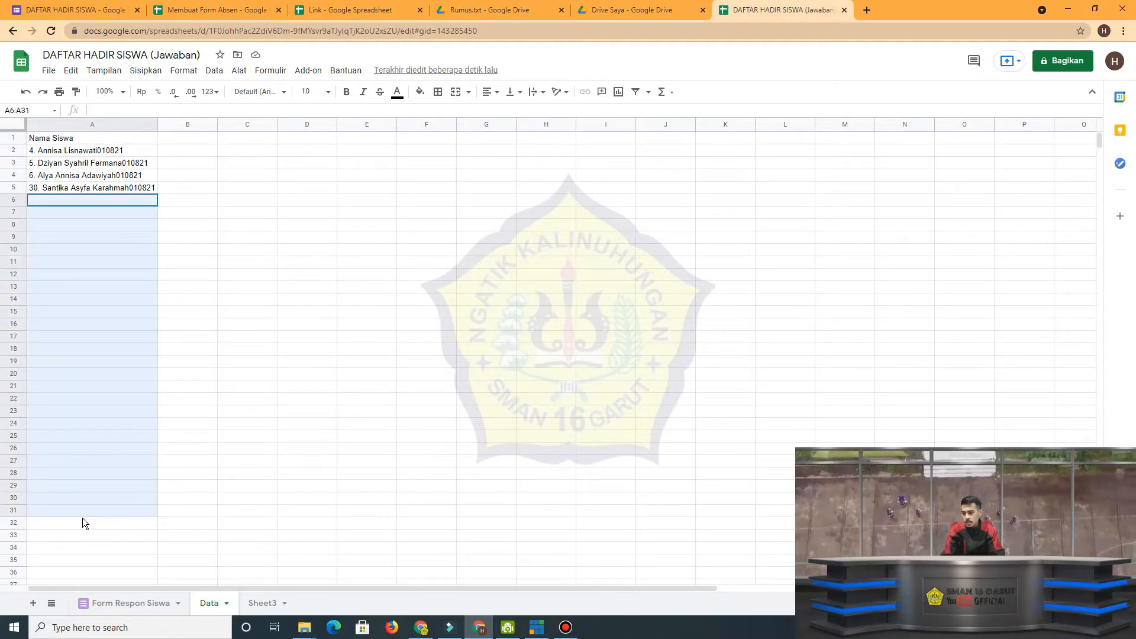
click(114, 140)
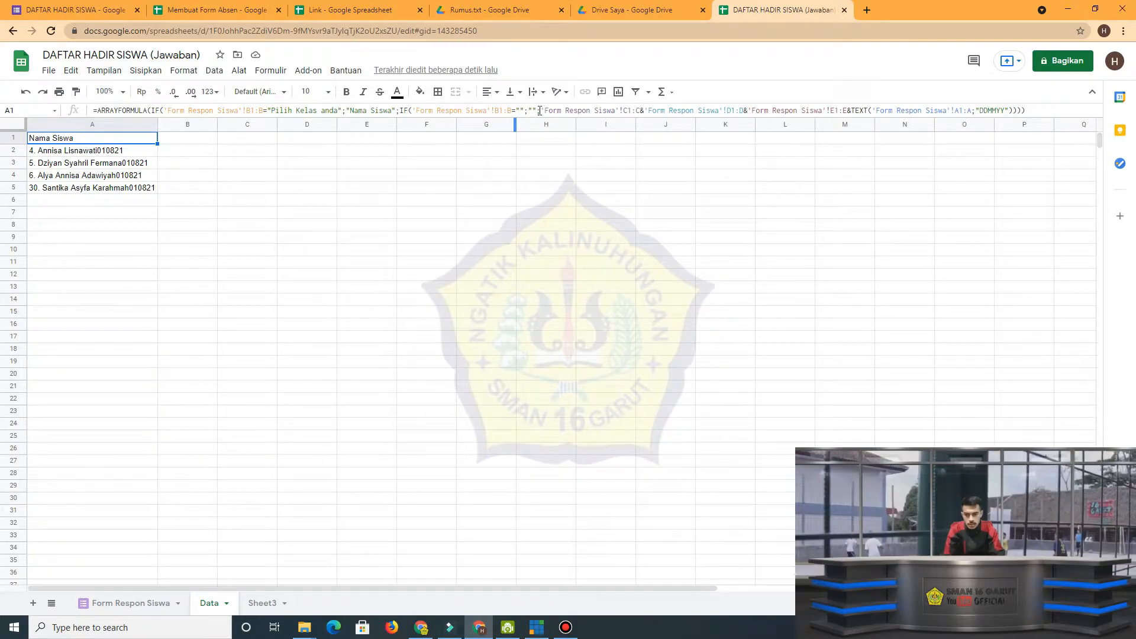
drag(539, 111, 536, 111)
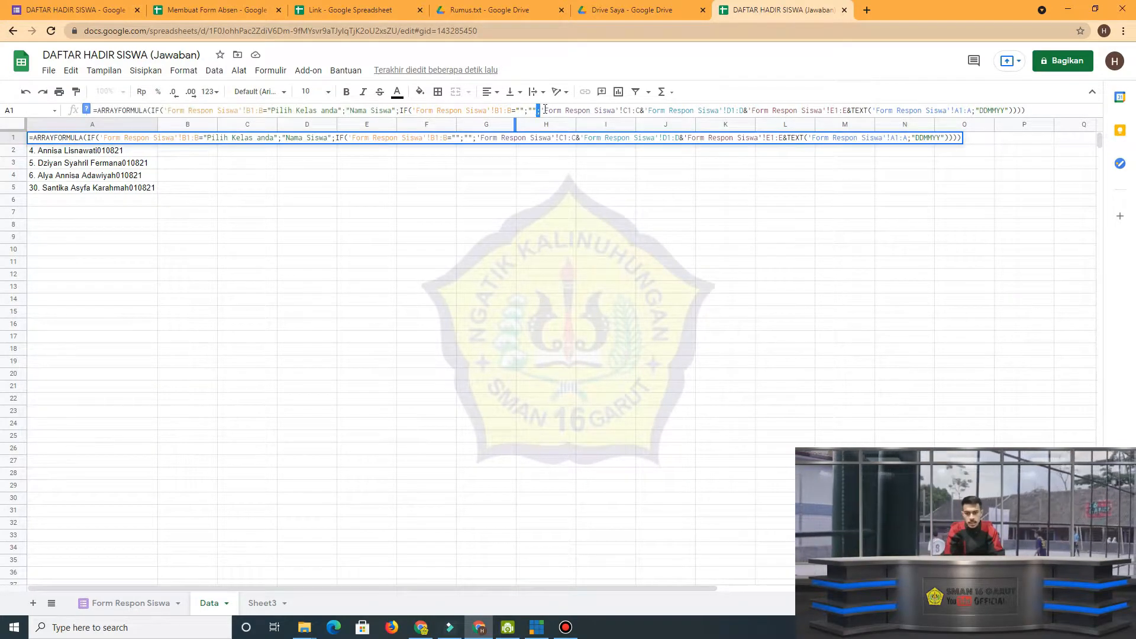
click(561, 110)
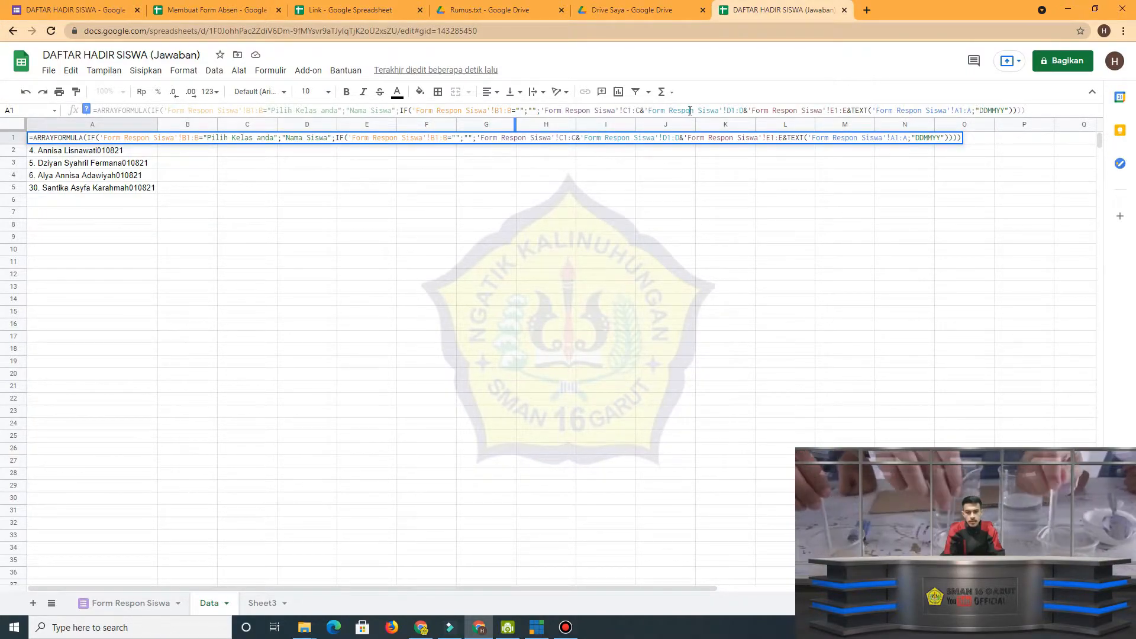
Match the C1:C, D1:D and E1:E references in the formula with the three Pilih Nama Anda columns on Form Respon Siswa.
drag(649, 111, 842, 110)
click(131, 603)
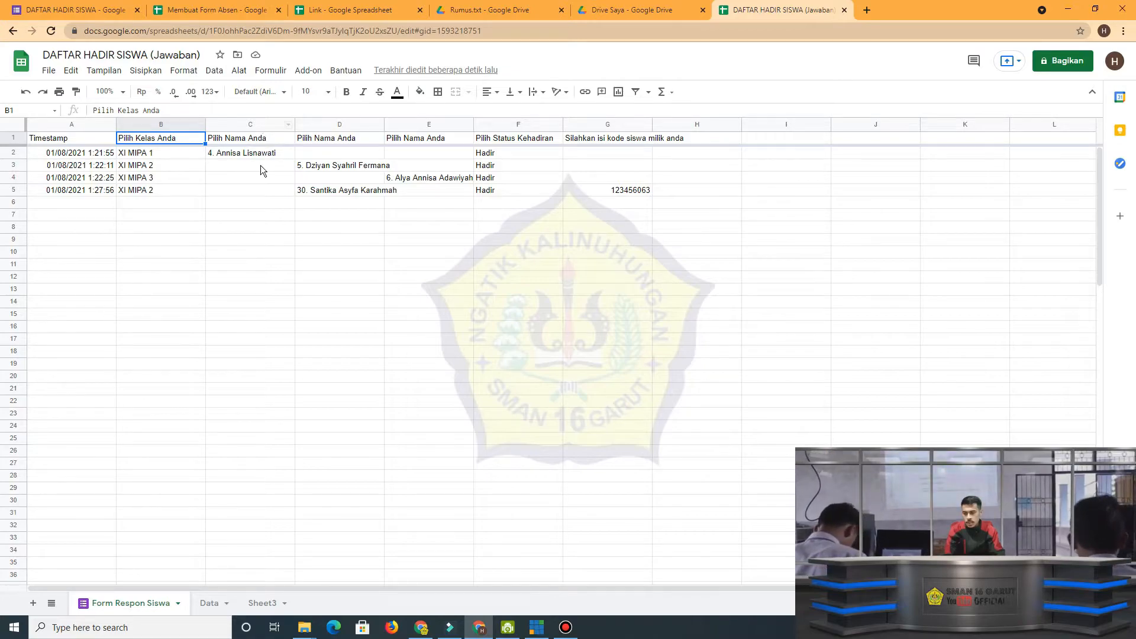
click(265, 140)
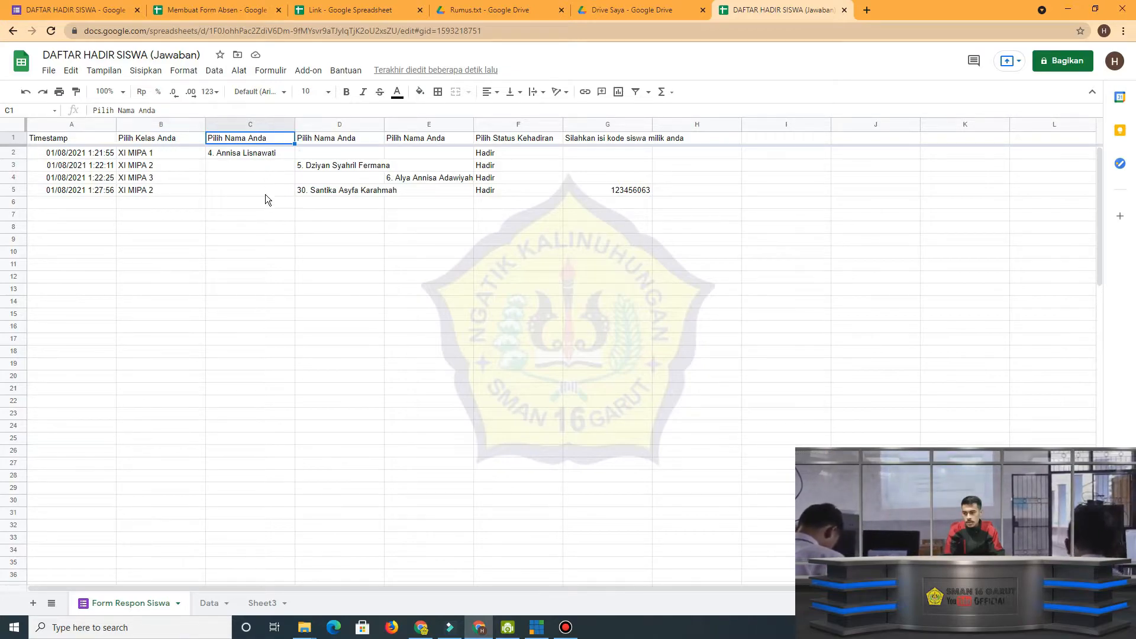
click(328, 125)
click(429, 125)
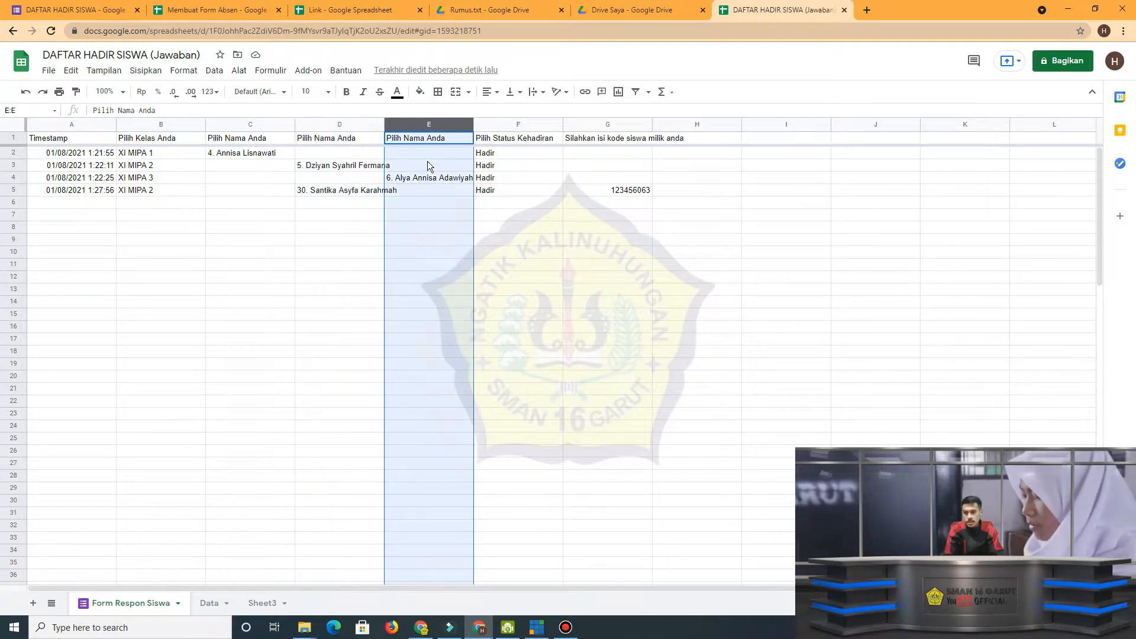
click(352, 213)
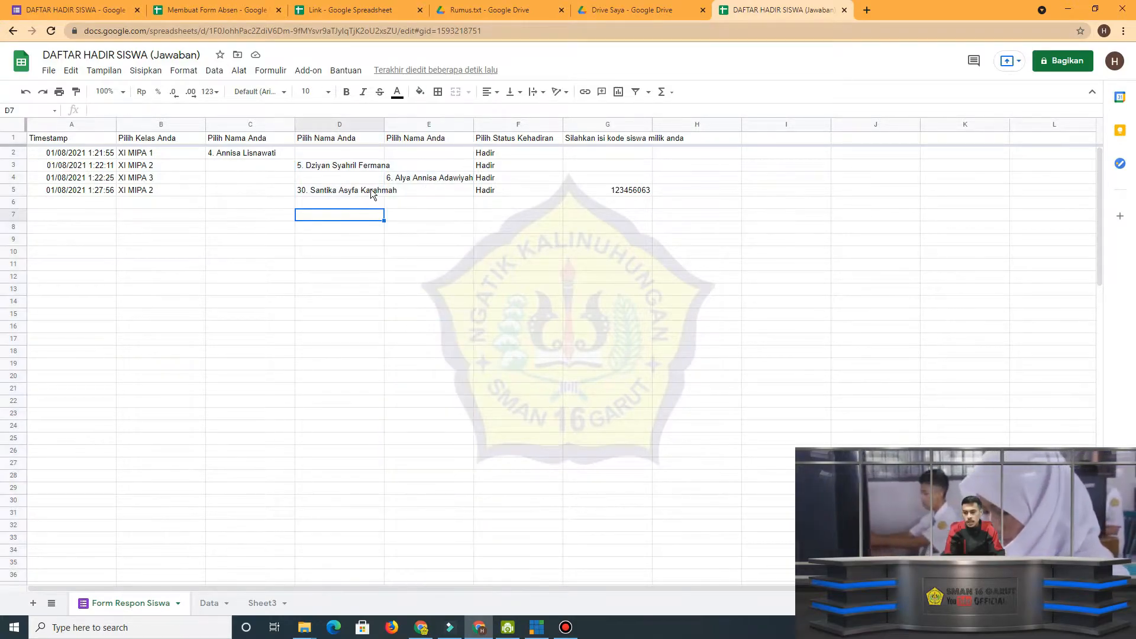
Examine how the first response fills only one of the three name columns, comparing C2 with D2:E2.
click(314, 152)
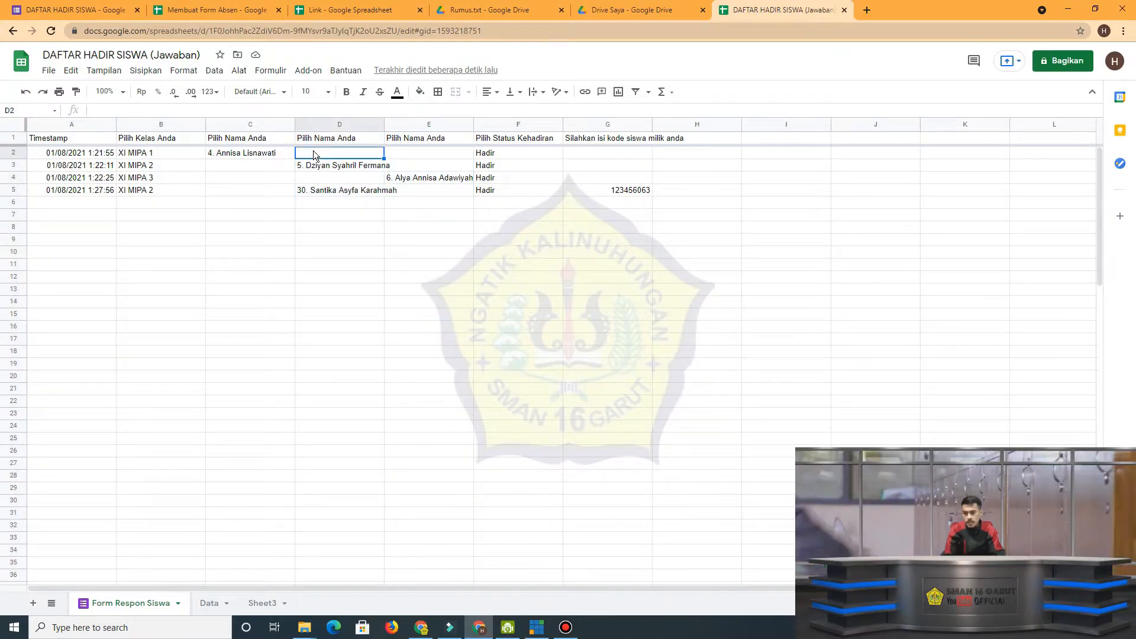
click(266, 155)
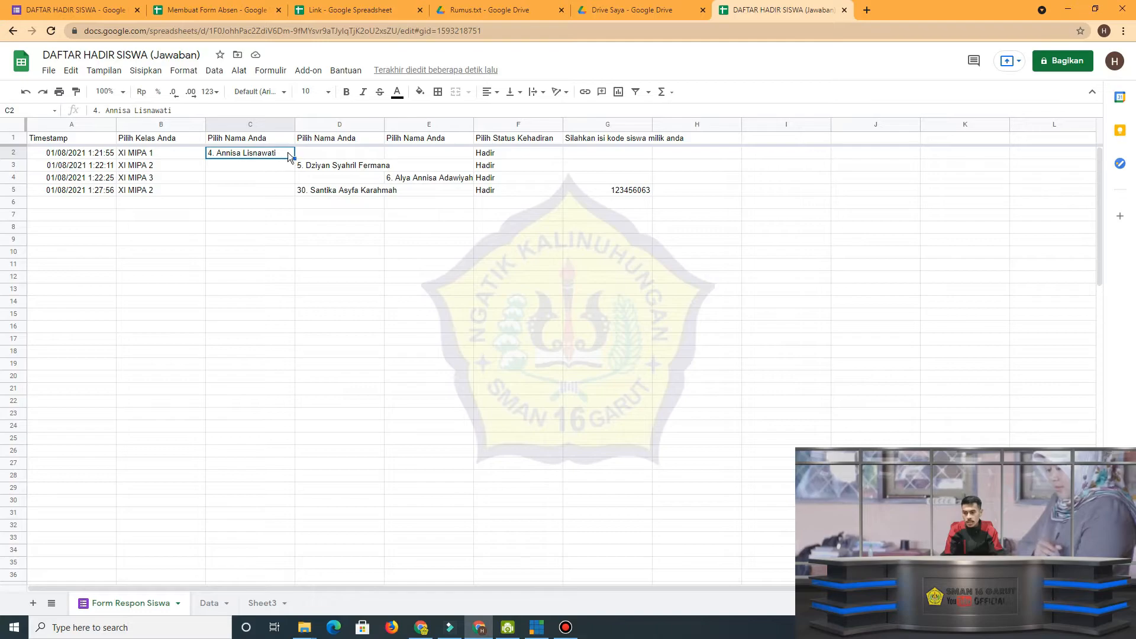
click(308, 152)
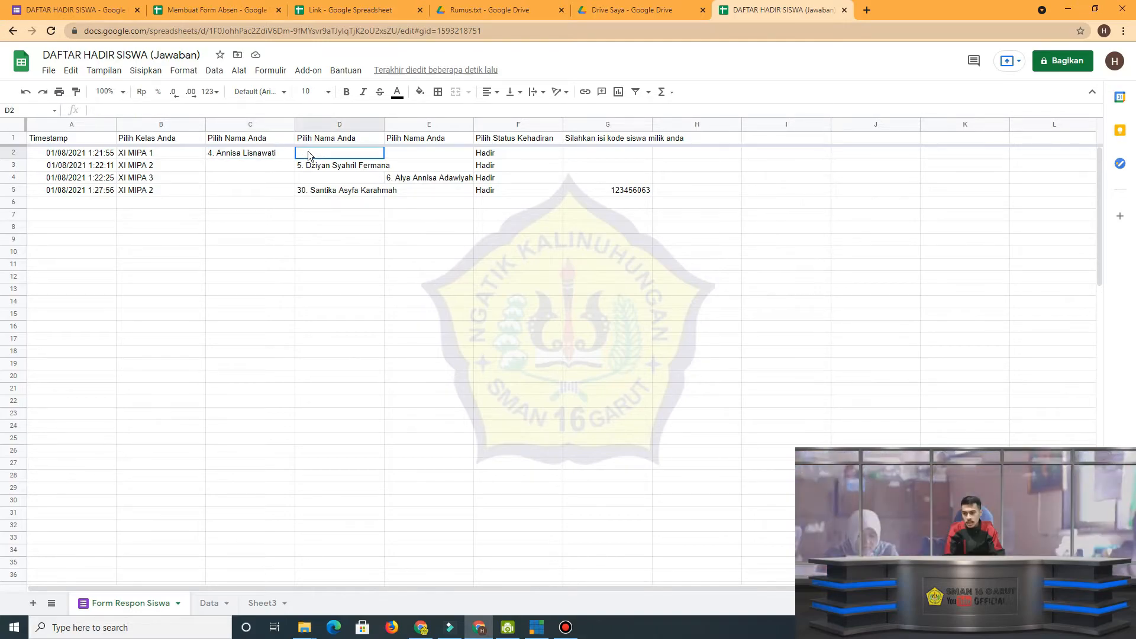
click(399, 153)
drag(348, 155, 401, 153)
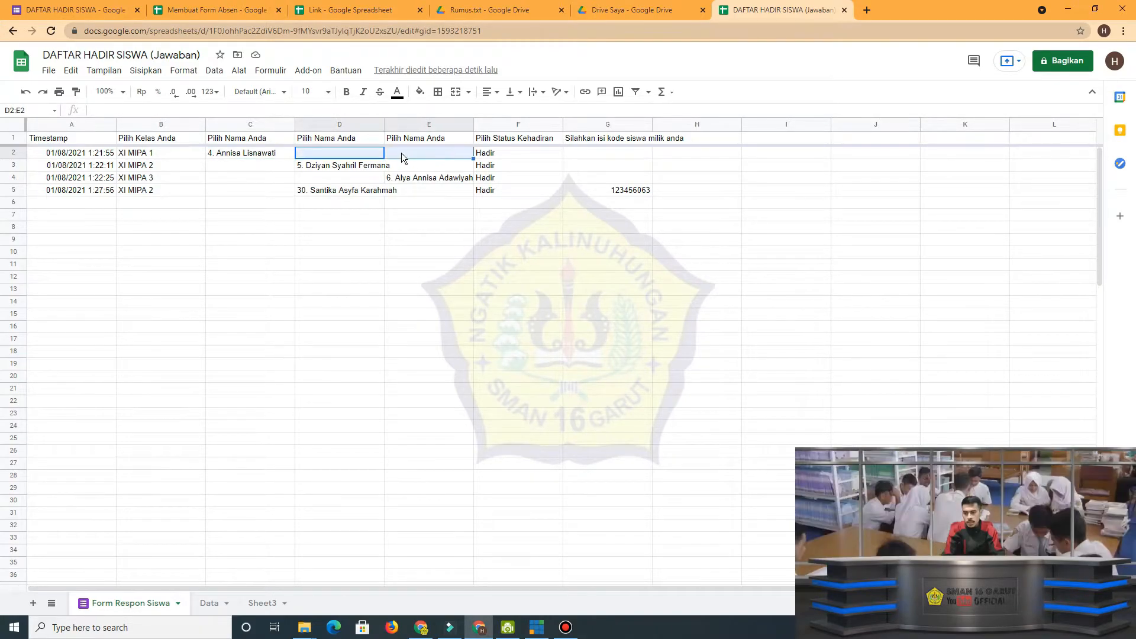
click(267, 153)
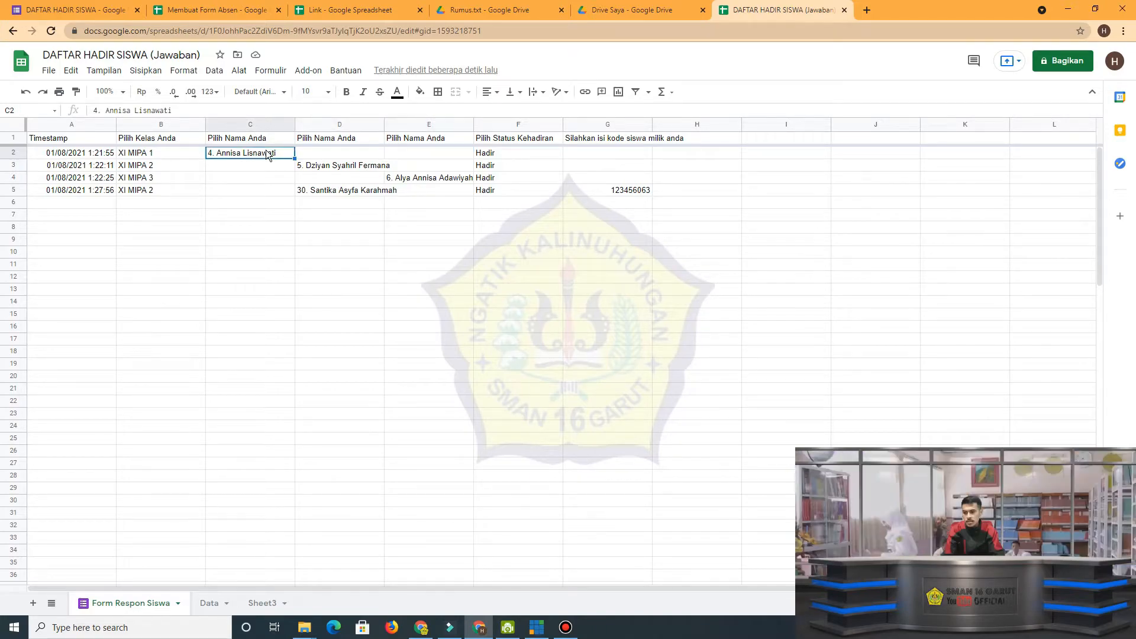
Return to the Data sheet and examine the joined name references and the TEXT part with "DDMMYY" in the A1 formula.
click(217, 602)
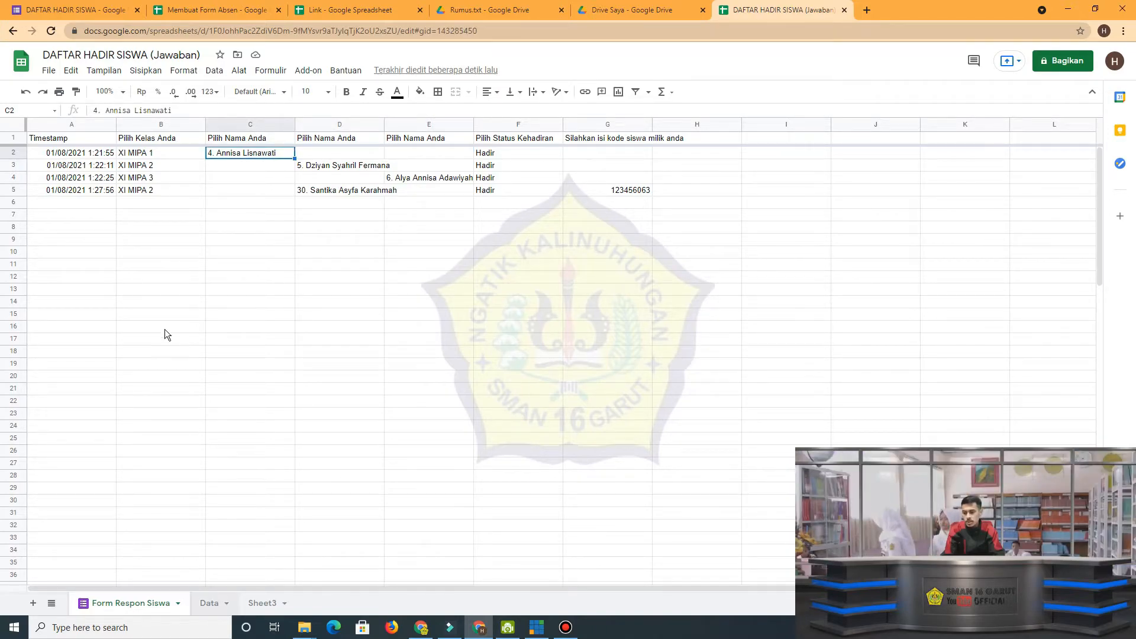
click(88, 153)
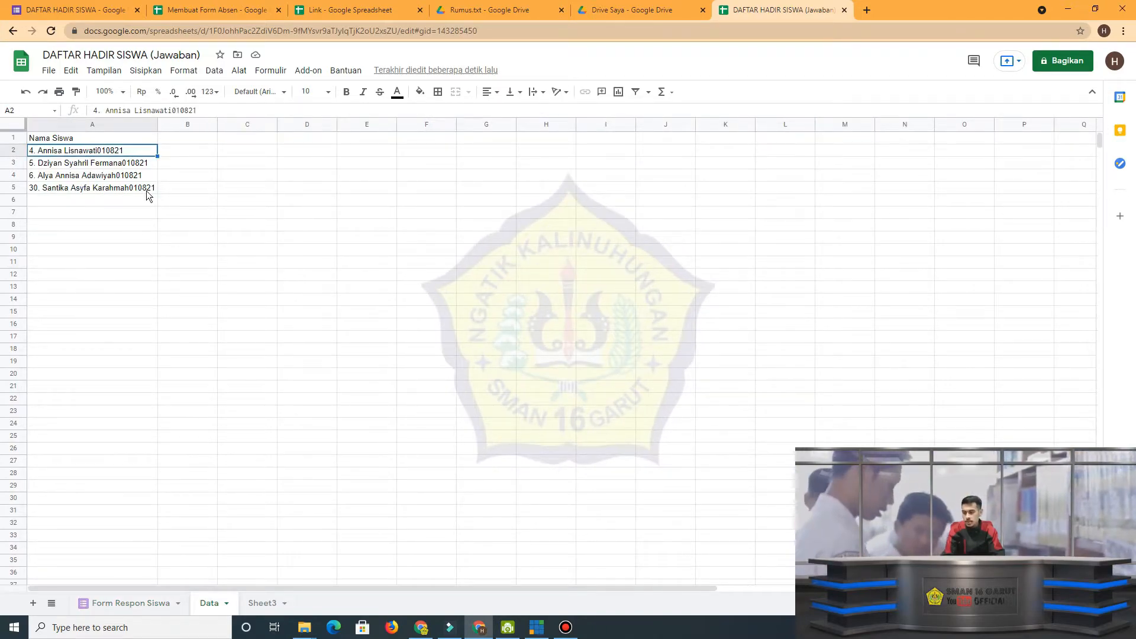
click(90, 137)
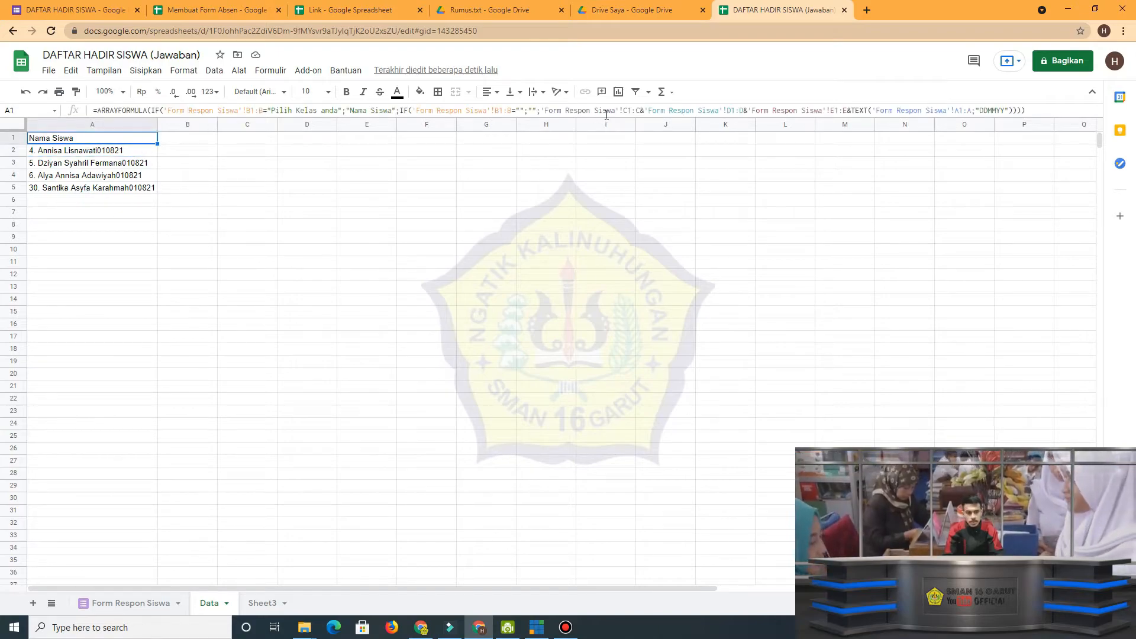
click(828, 110)
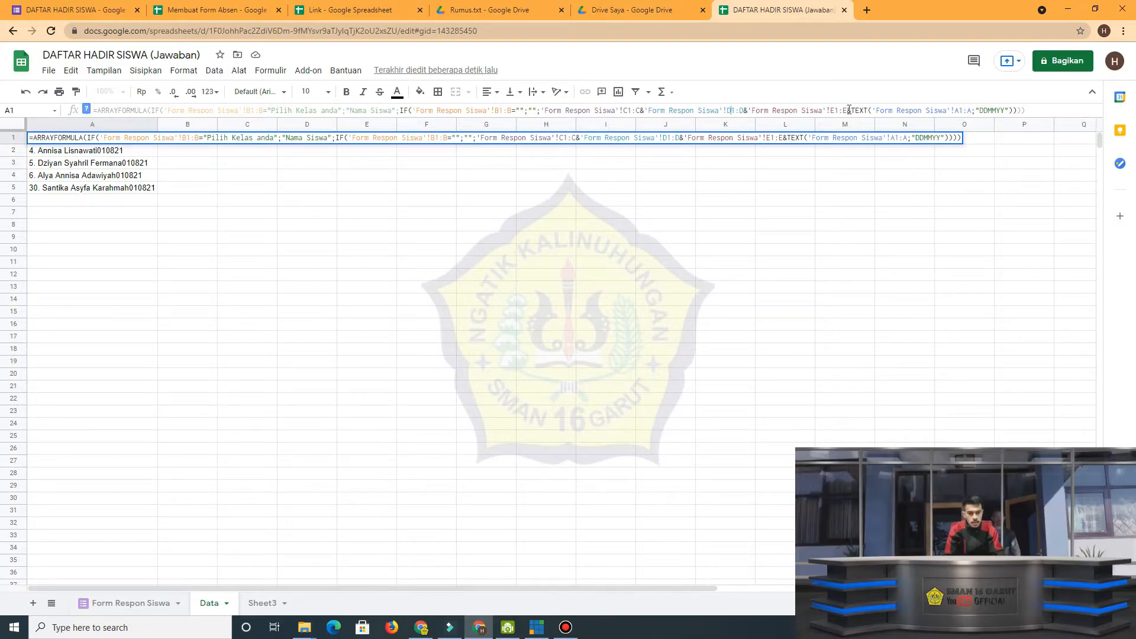
drag(855, 110, 864, 111)
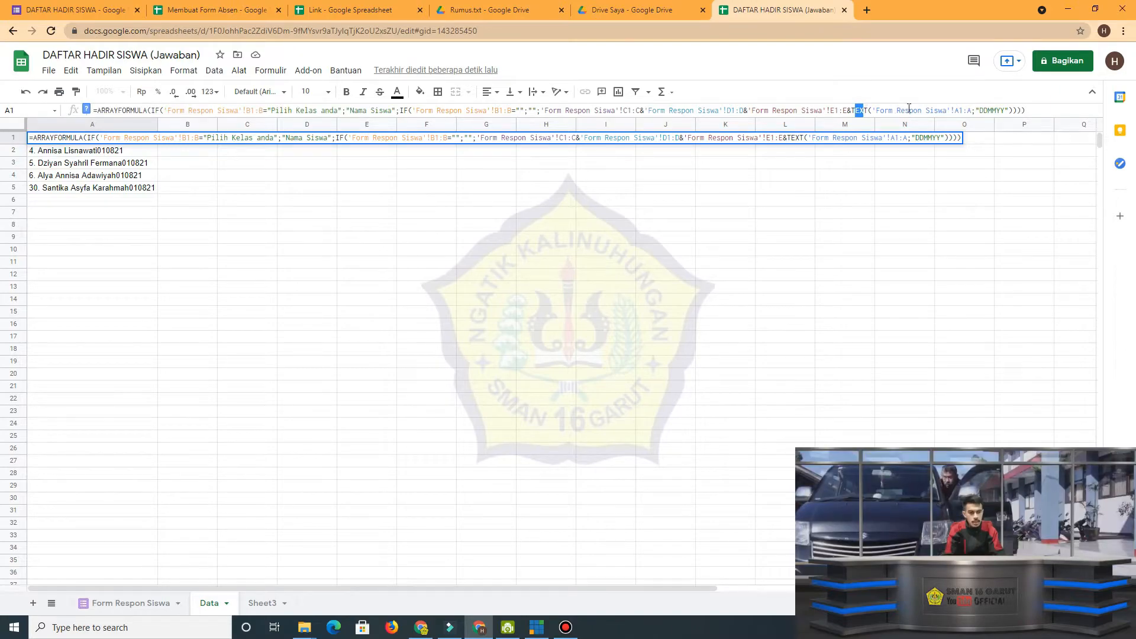
click(947, 110)
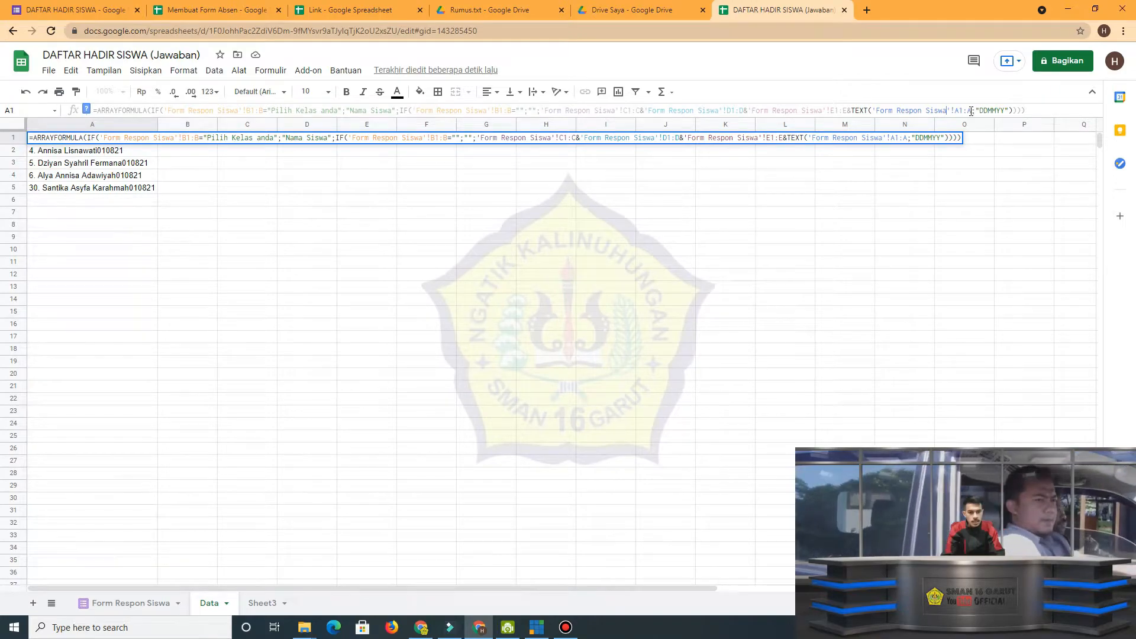
drag(971, 110, 1010, 110)
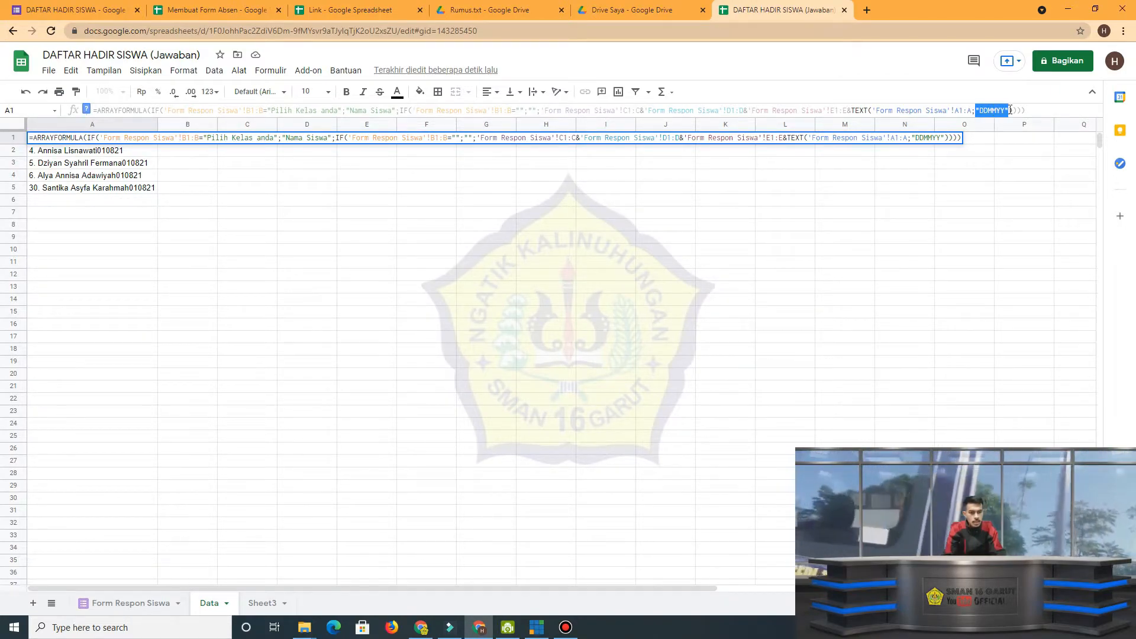
click(818, 164)
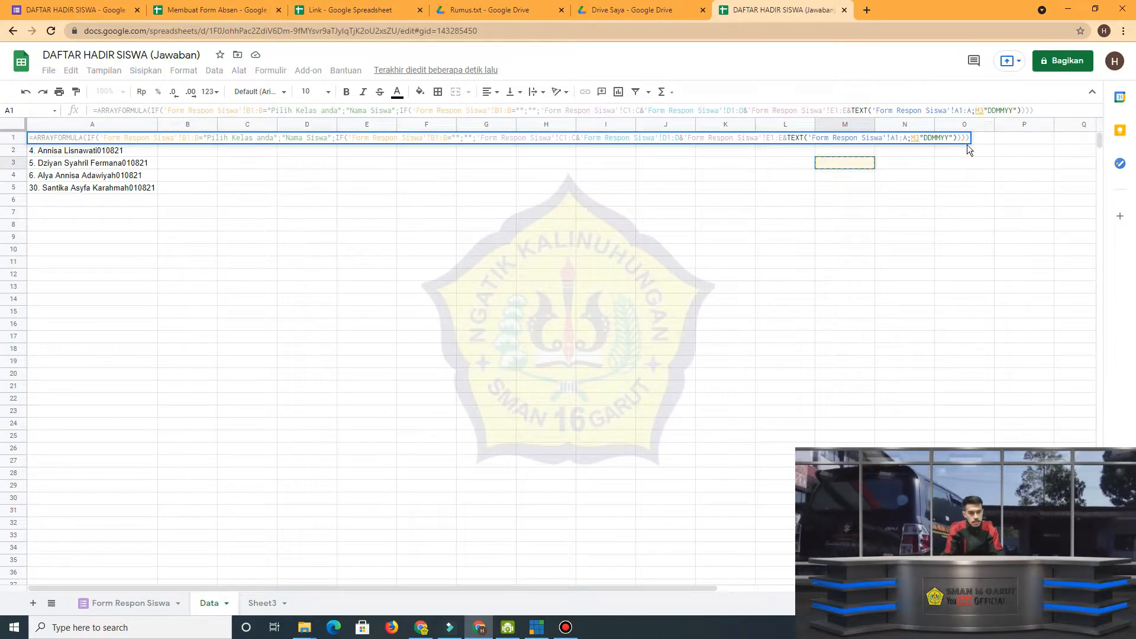
key(Return)
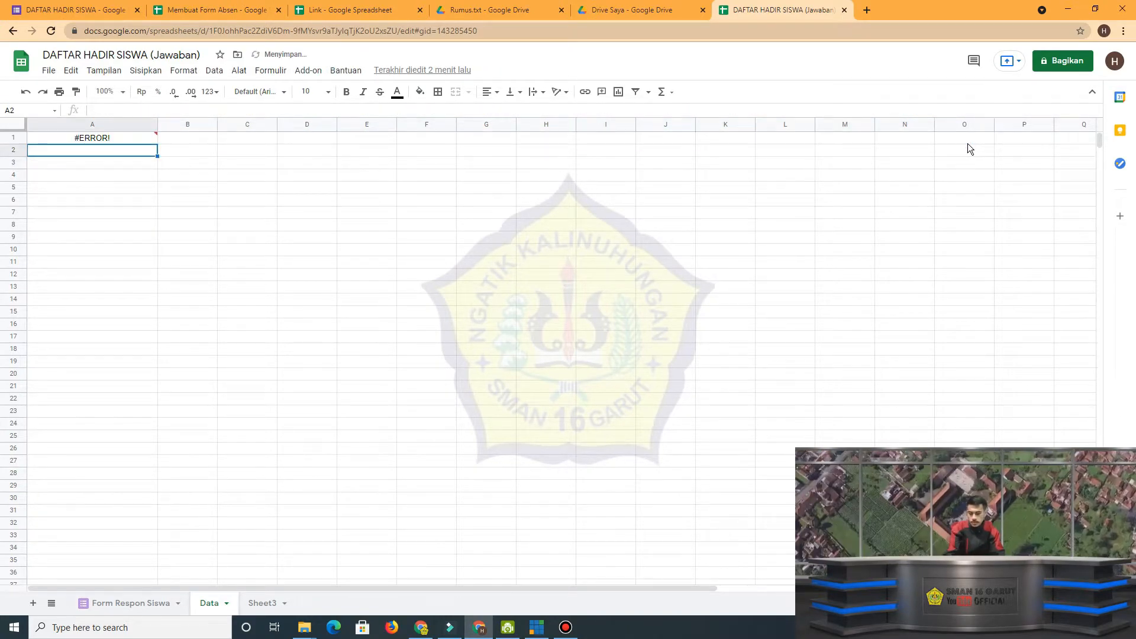
key(ctrl+z)
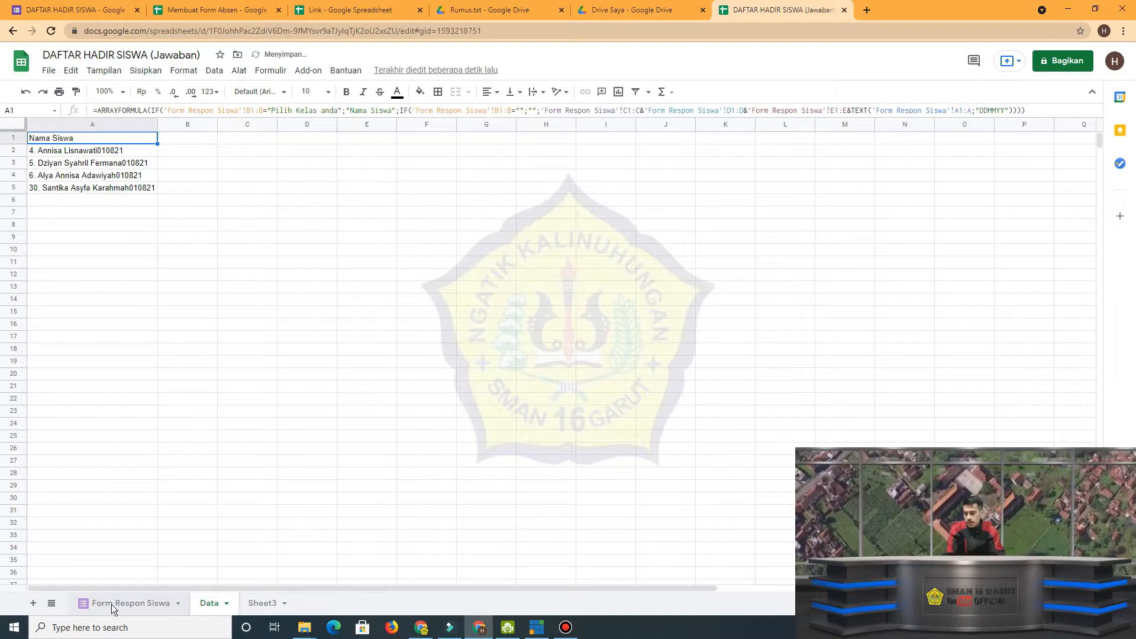
Check the Timestamp column on Form Respon Siswa that the formula's A1:A reference uses, and return to the Data sheet.
click(113, 603)
click(64, 140)
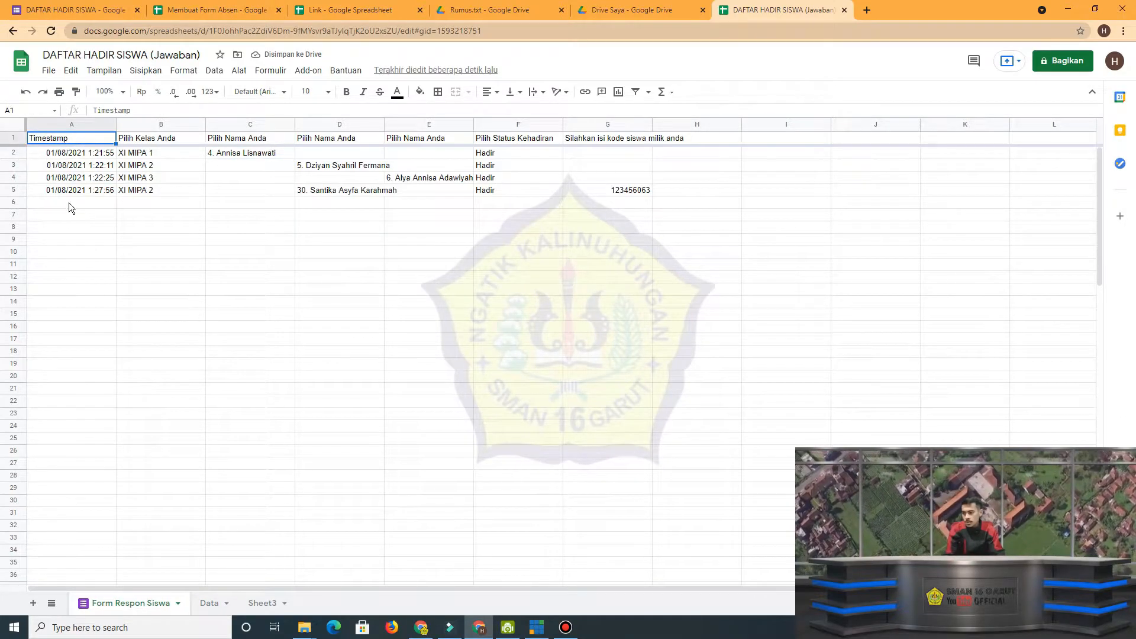
drag(71, 227, 88, 502)
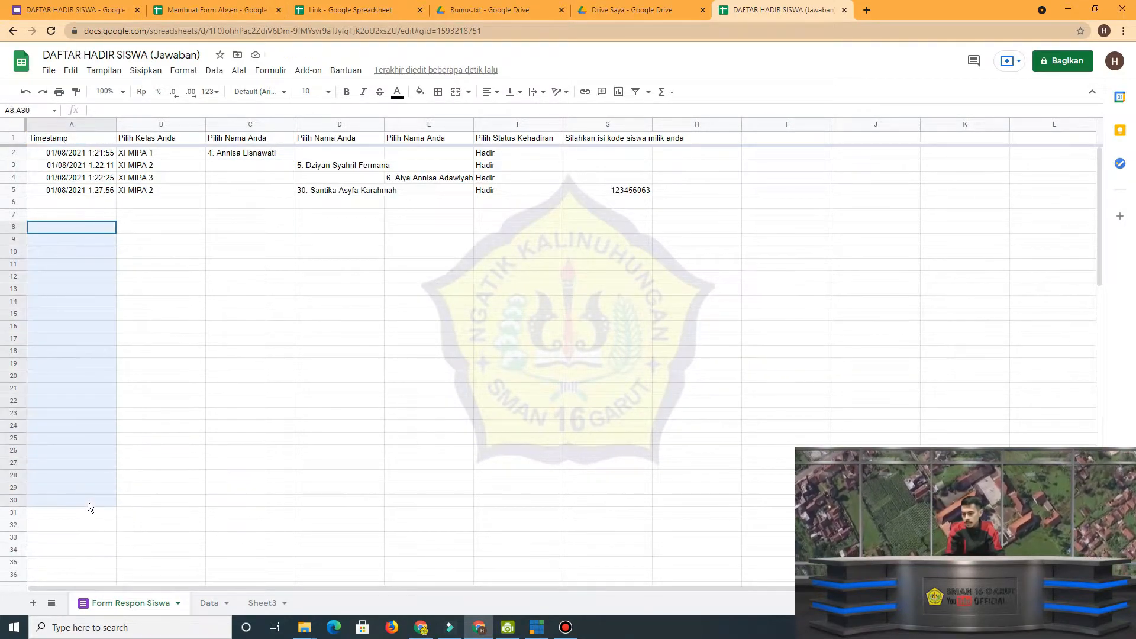
click(81, 155)
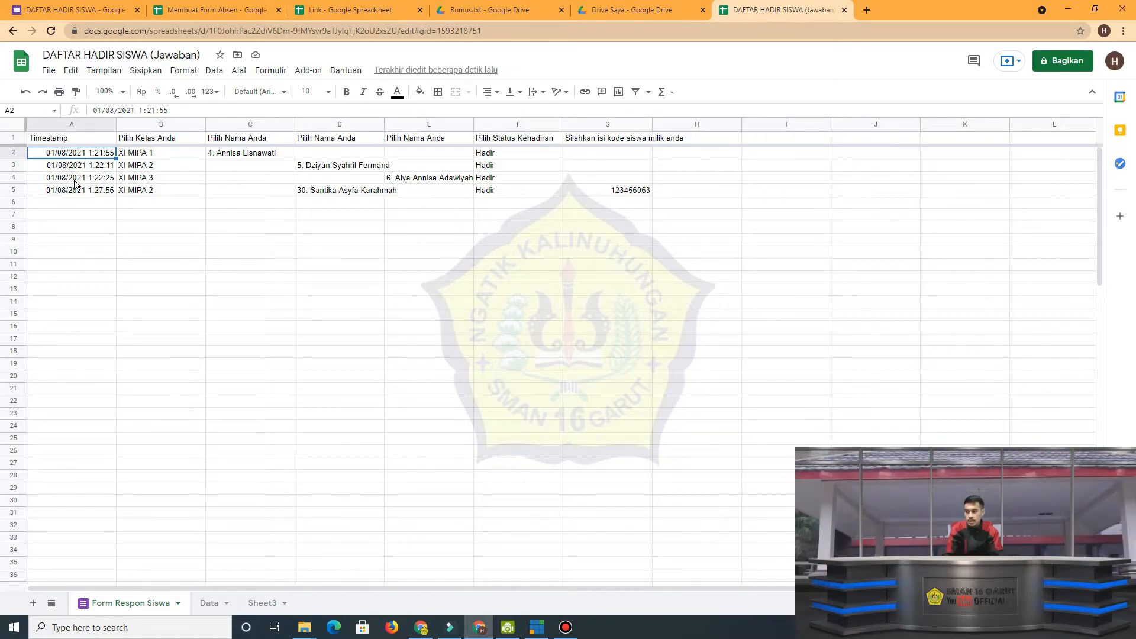
click(210, 603)
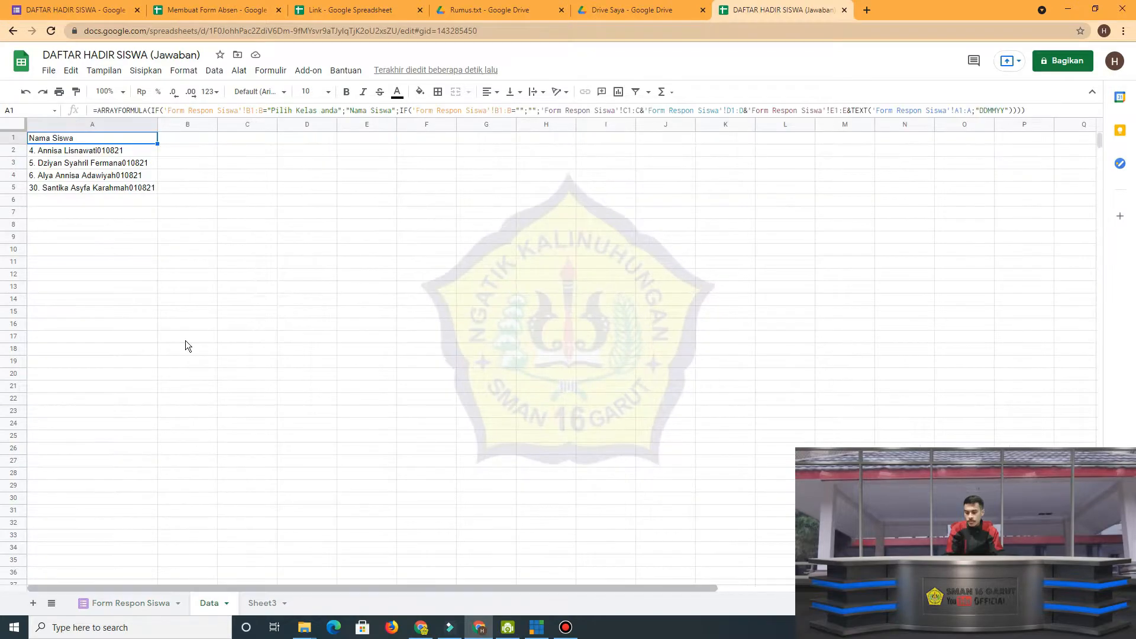
Review the complete formula in Data A1 and switch to the Rumus.txt formula list in Google Drive.
drag(93, 110, 1032, 113)
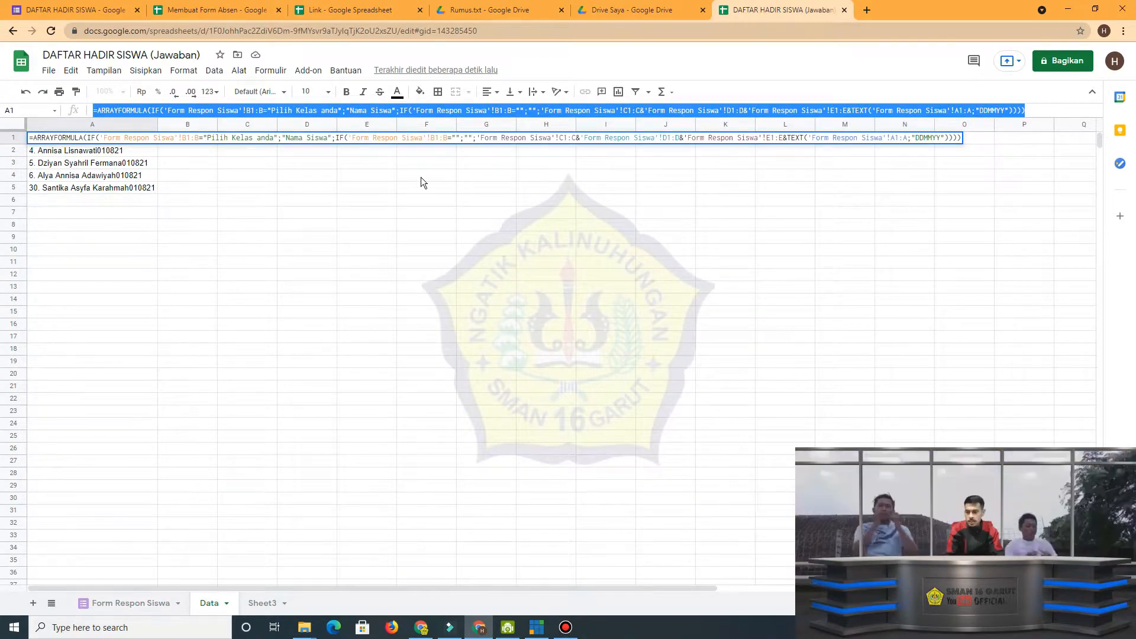
click(226, 390)
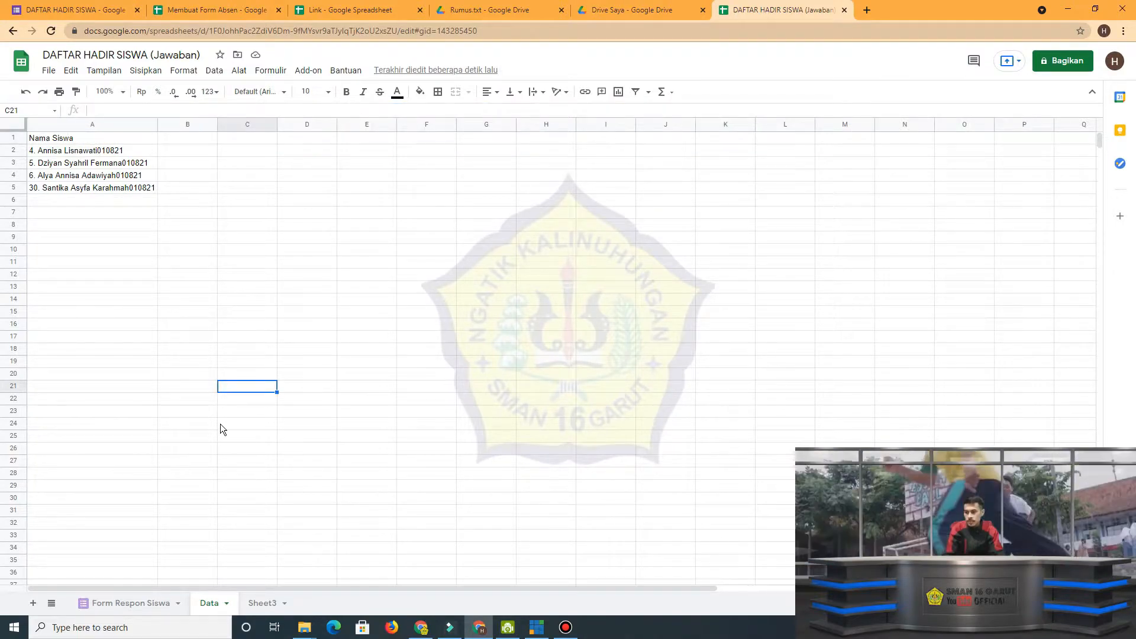
click(358, 12)
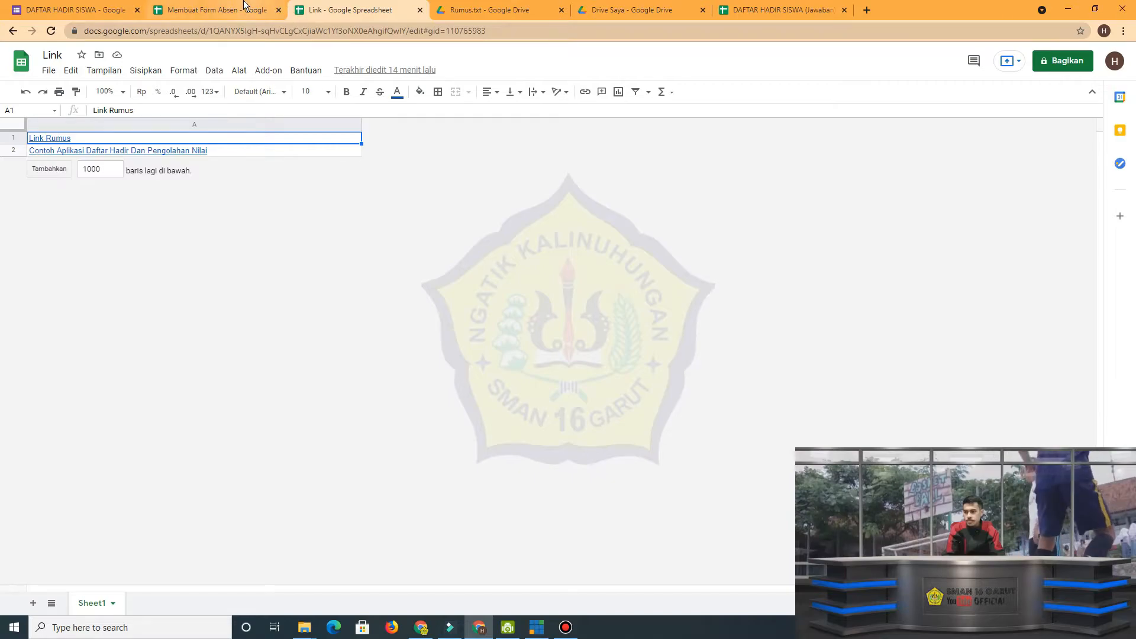
click(509, 13)
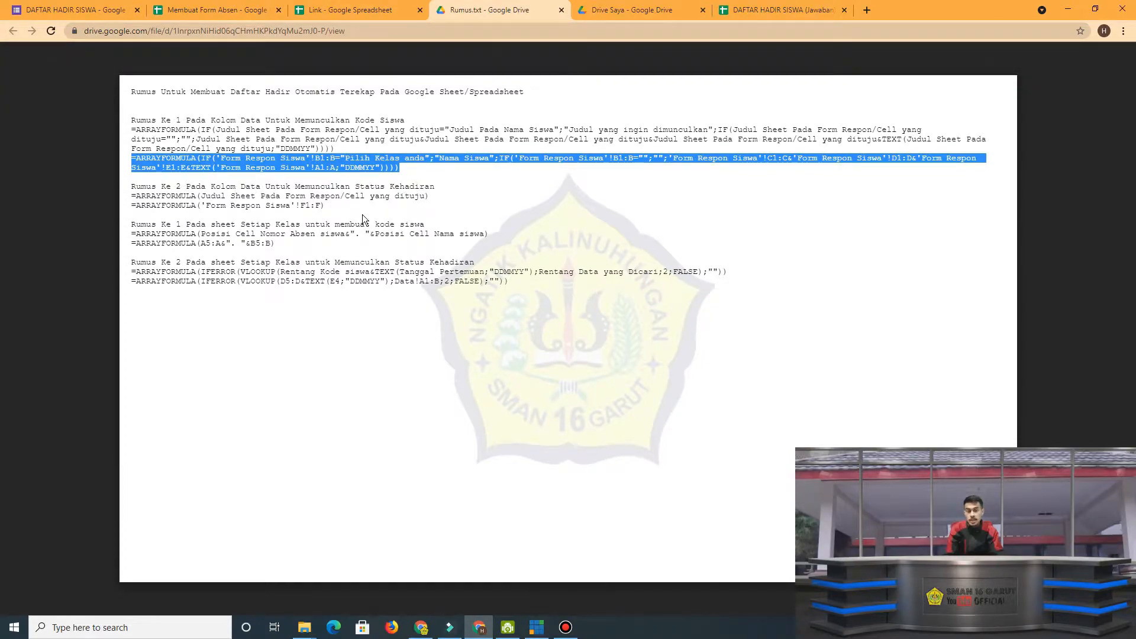
Copy the attendance status formula =ARRAYFORMULA('Form Respon Siswa'!F1:F) from Rumus.txt into cell B1 of the Data sheet.
drag(133, 204, 329, 203)
key(ctrl+c)
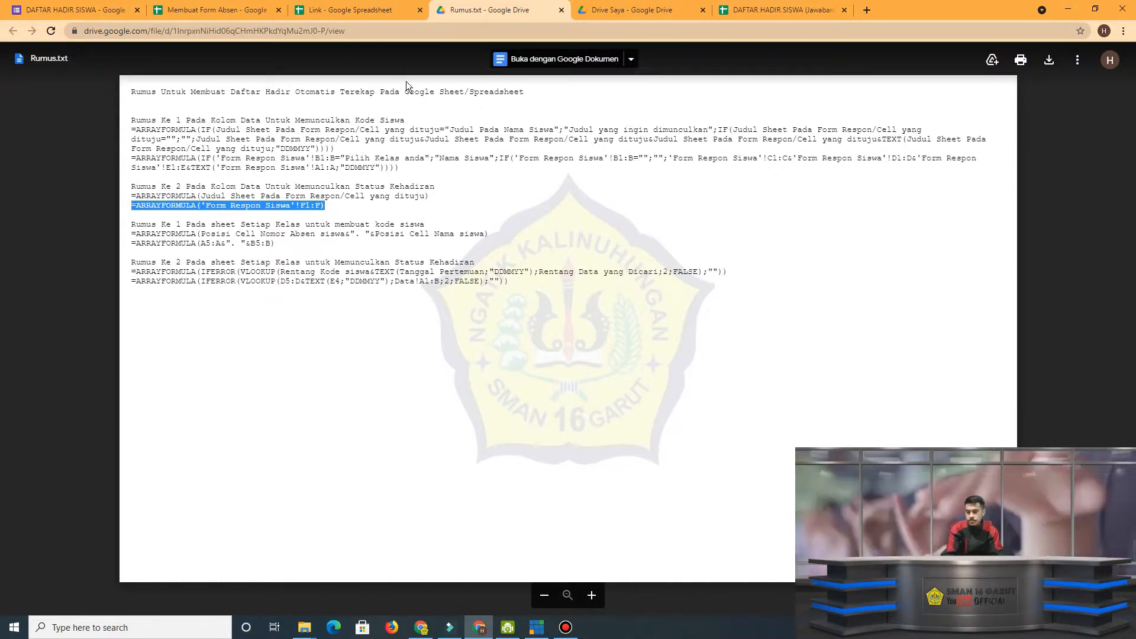
click(772, 11)
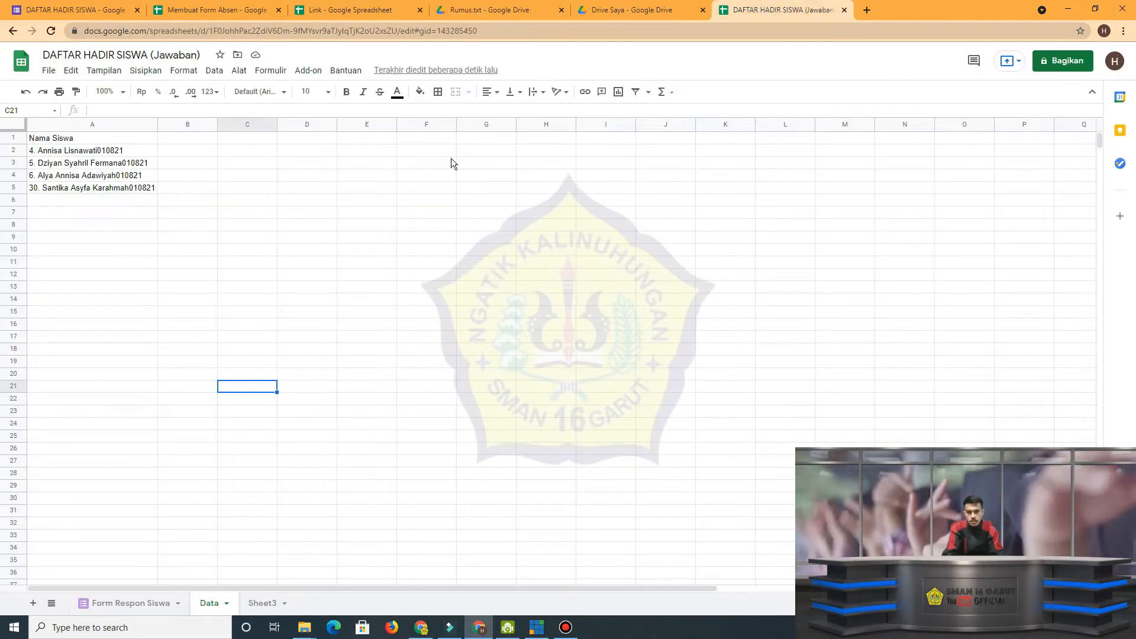
double_click(186, 138)
key(ctrl+v)
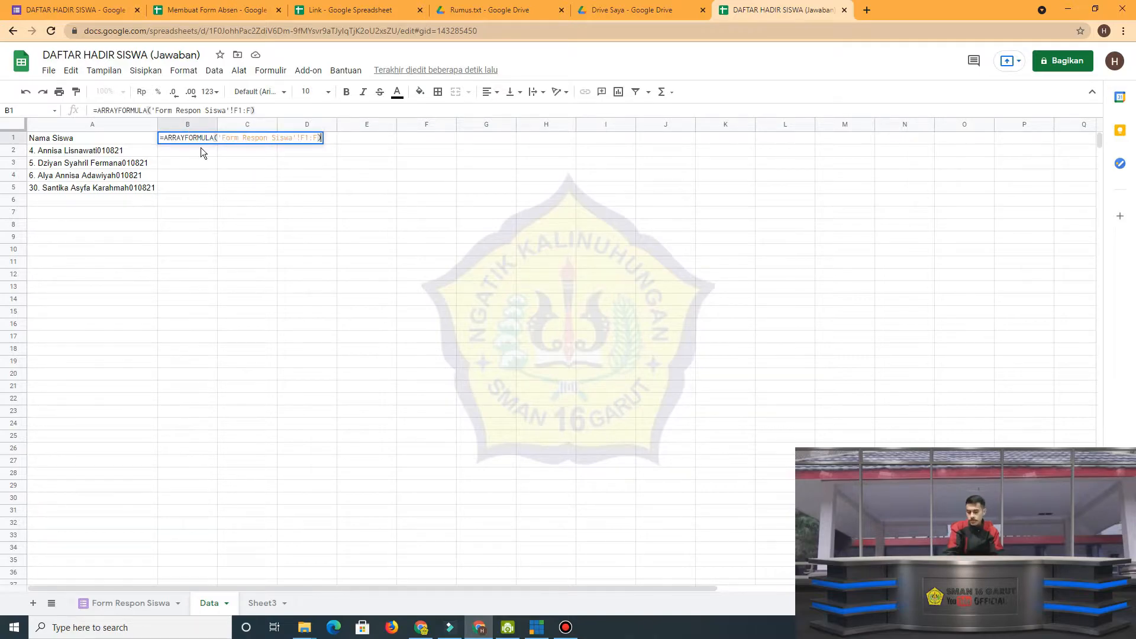
key(Return)
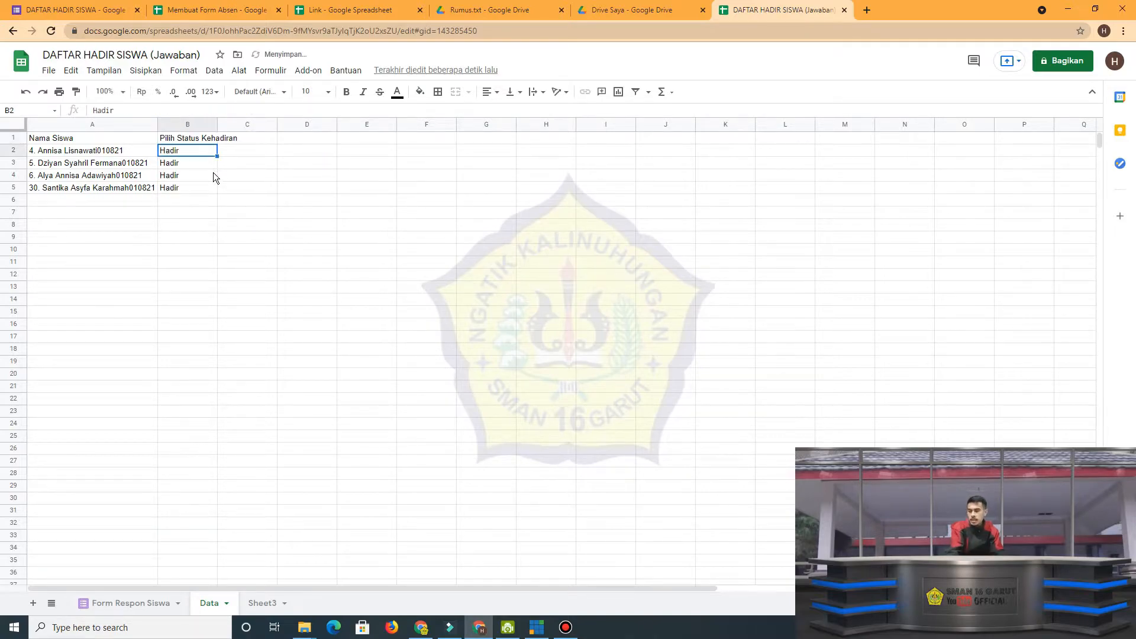
Compare the F1:F reference in Data B1 with the Pilih Status Kehadiran column on Form Respon Siswa, and return to Data.
click(138, 602)
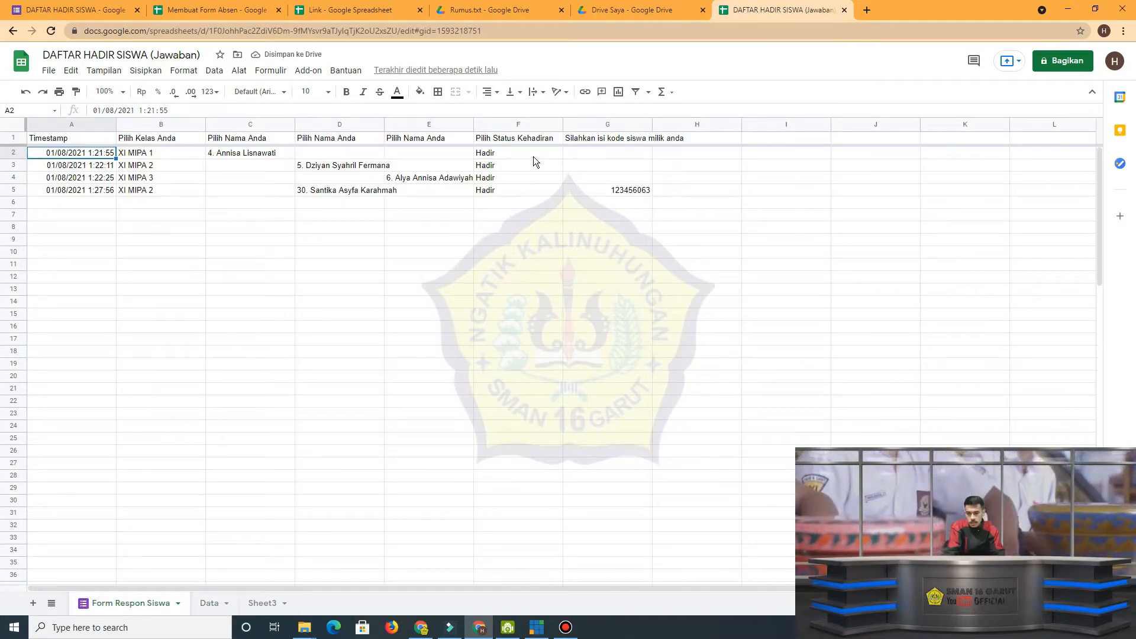
click(215, 611)
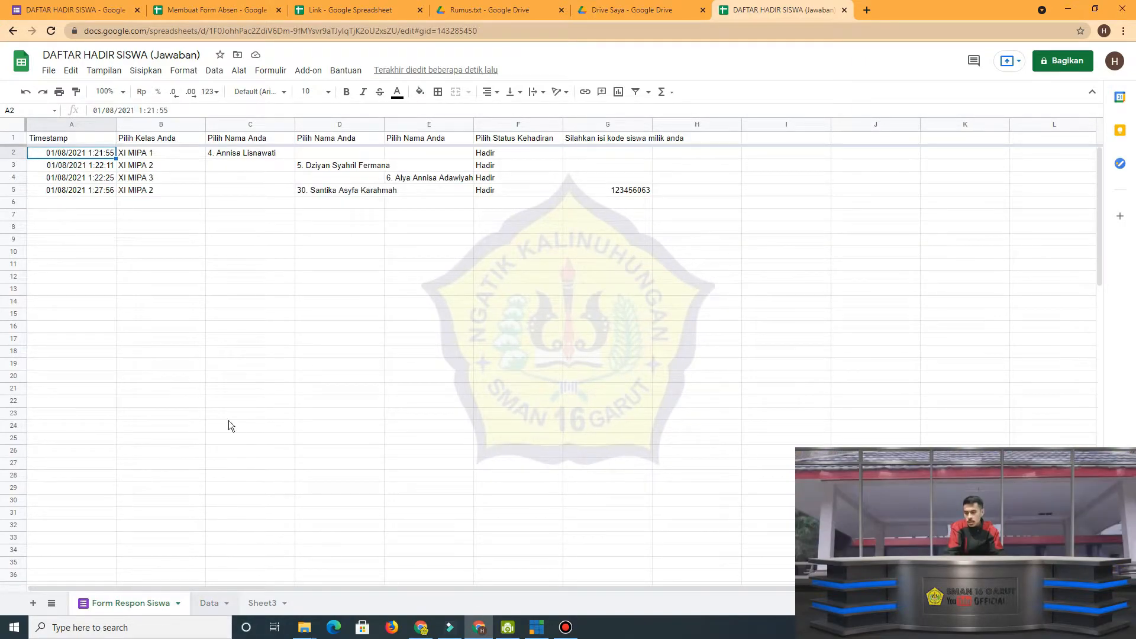
click(195, 141)
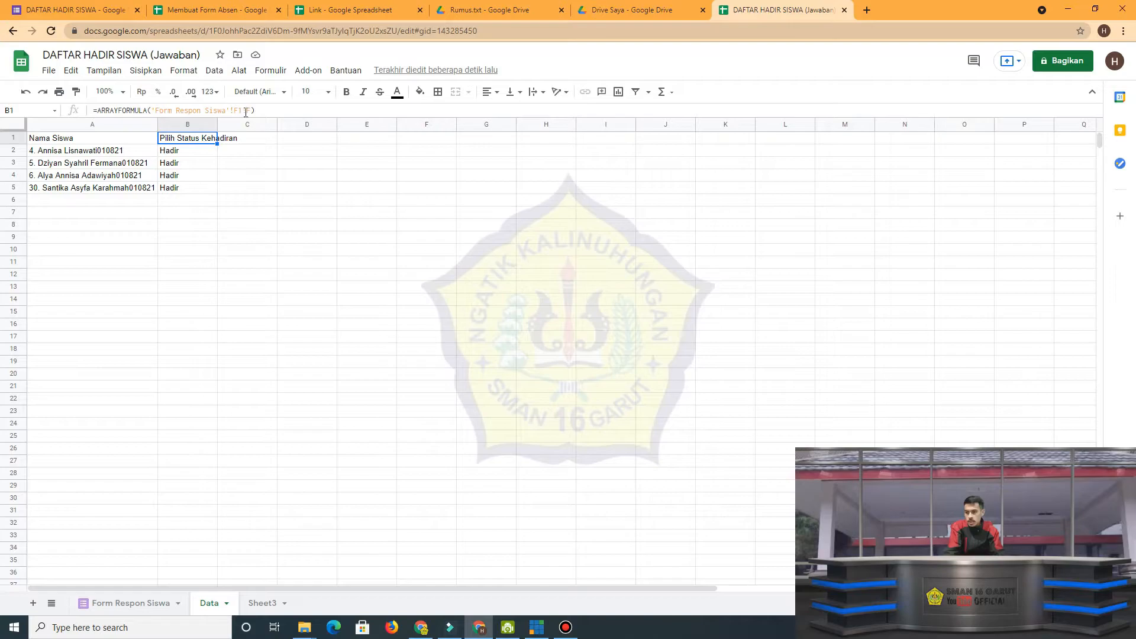
click(127, 602)
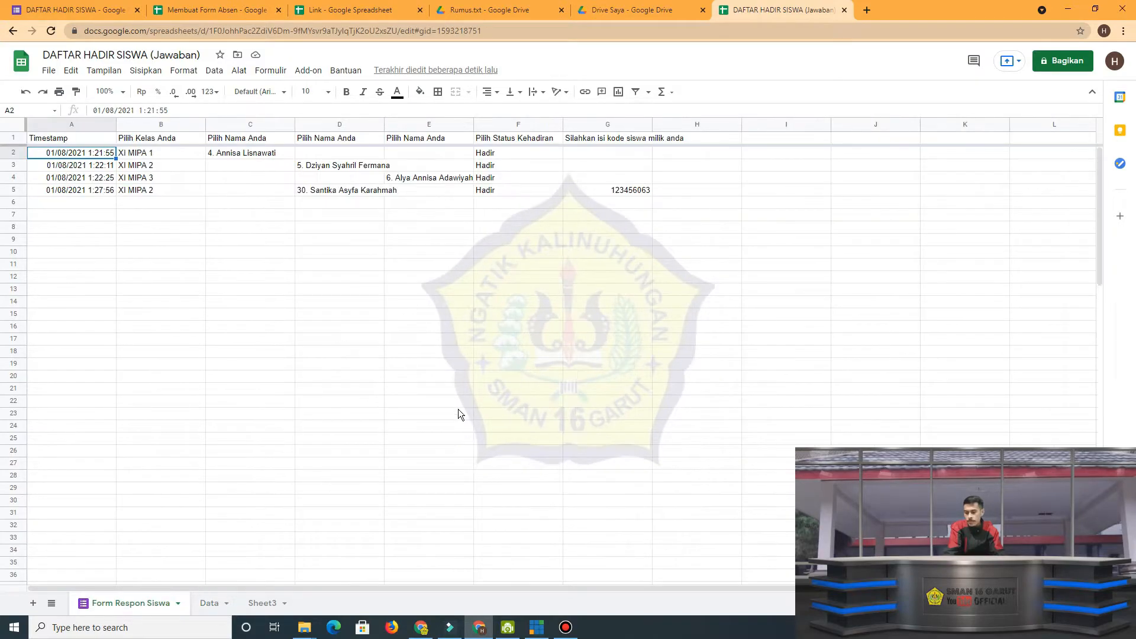
click(539, 136)
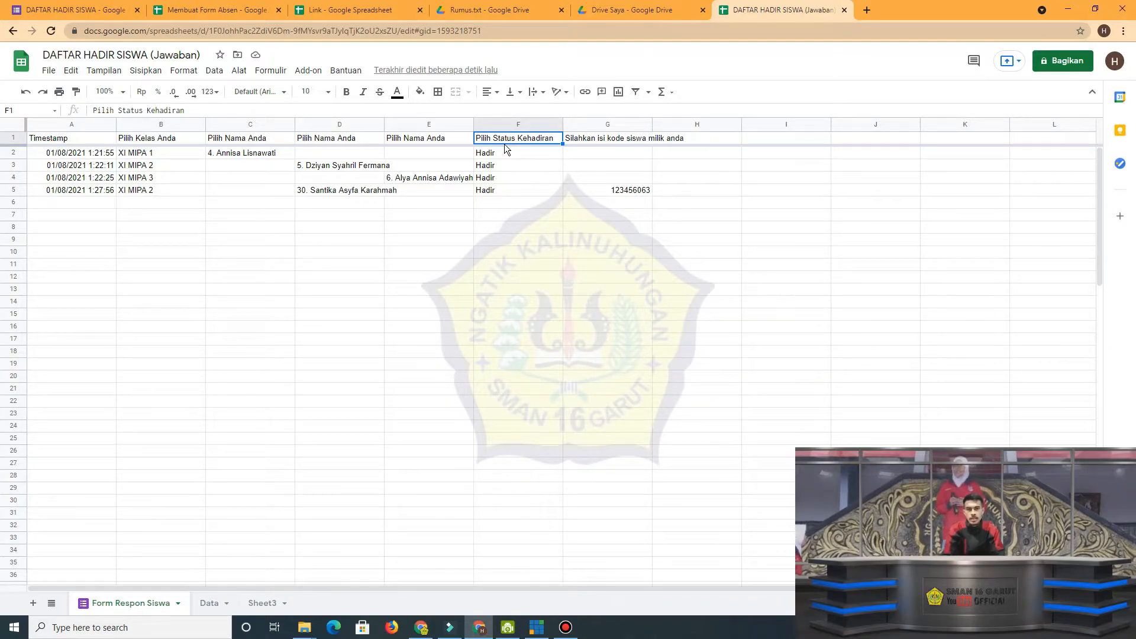
click(209, 603)
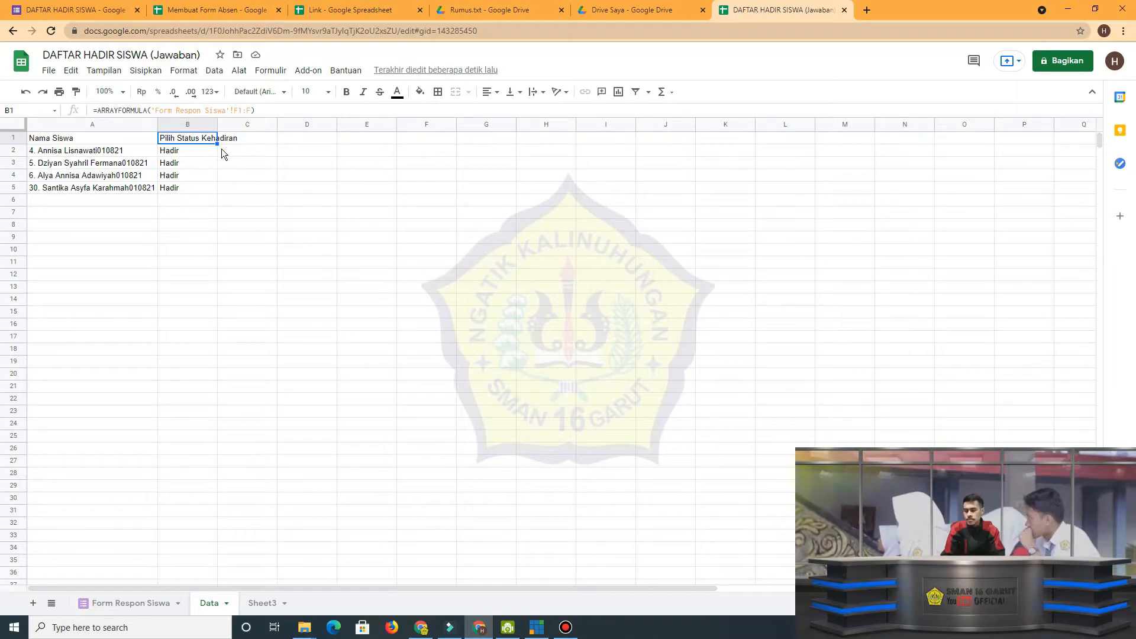
Compare the formulas in Data A1 and B1, and examine the 'Form Respon Siswa'!C1:C name reference in A1.
click(118, 138)
click(171, 138)
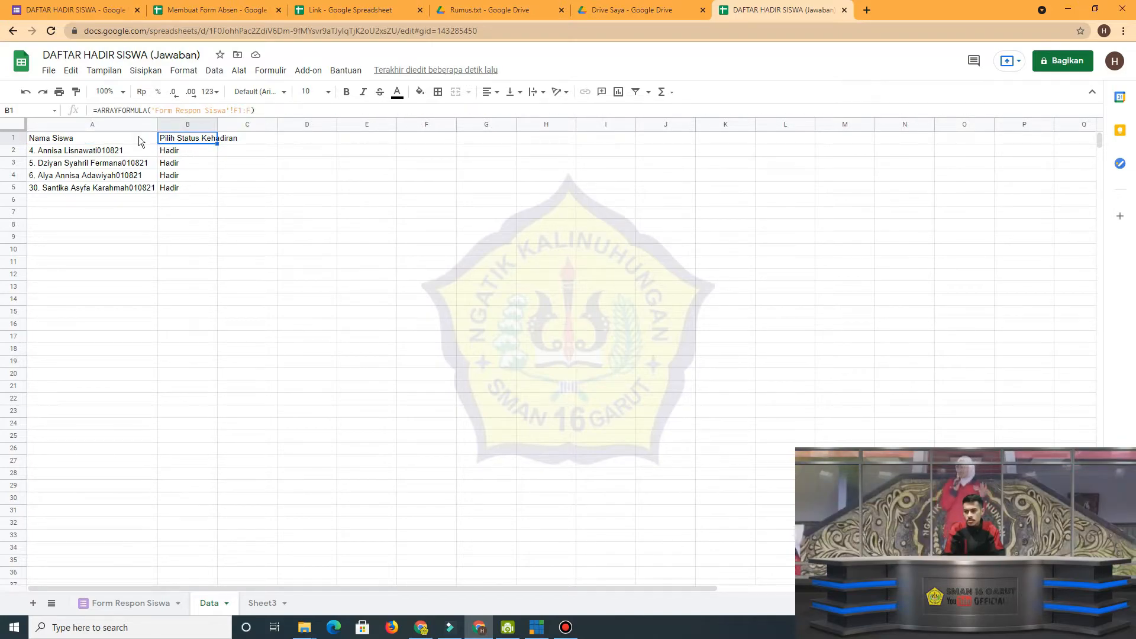
click(139, 138)
click(182, 139)
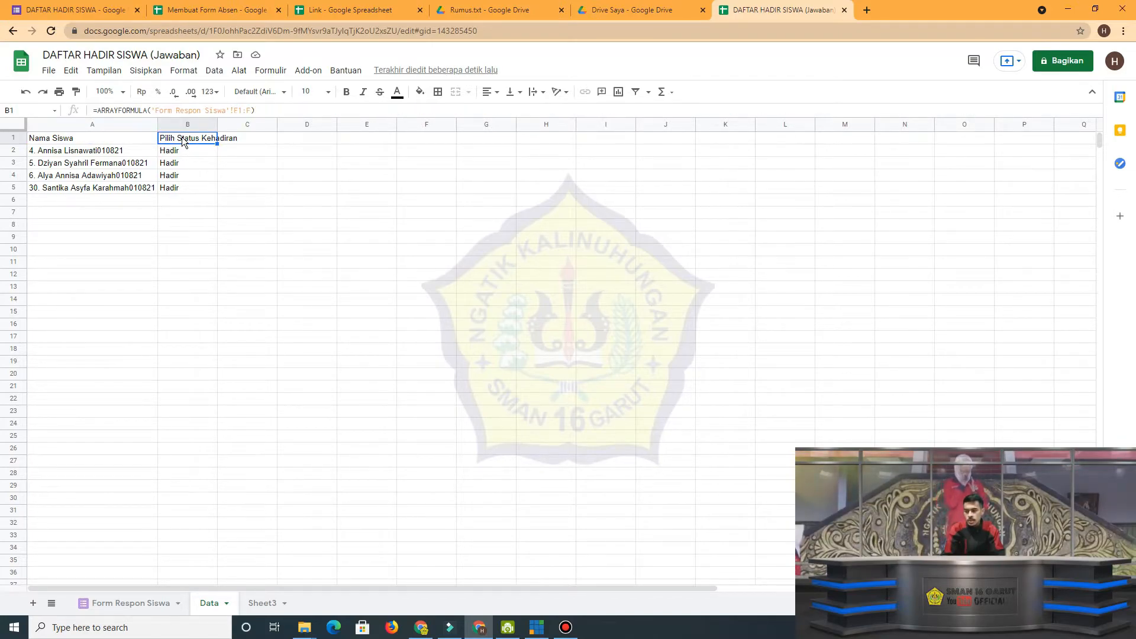
click(152, 136)
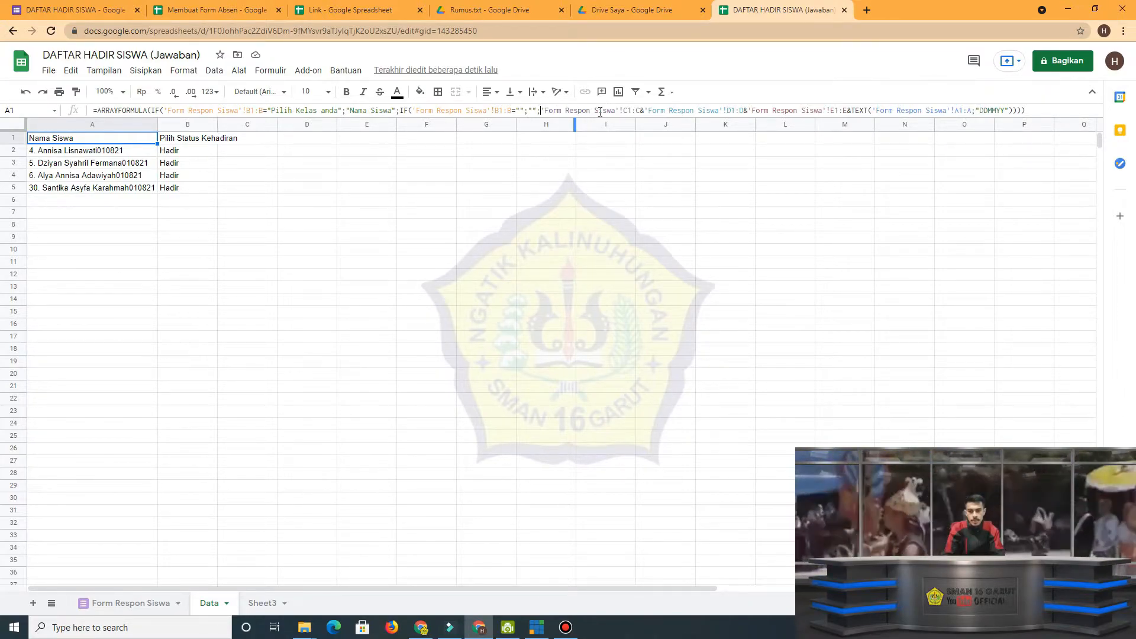
drag(600, 111, 642, 111)
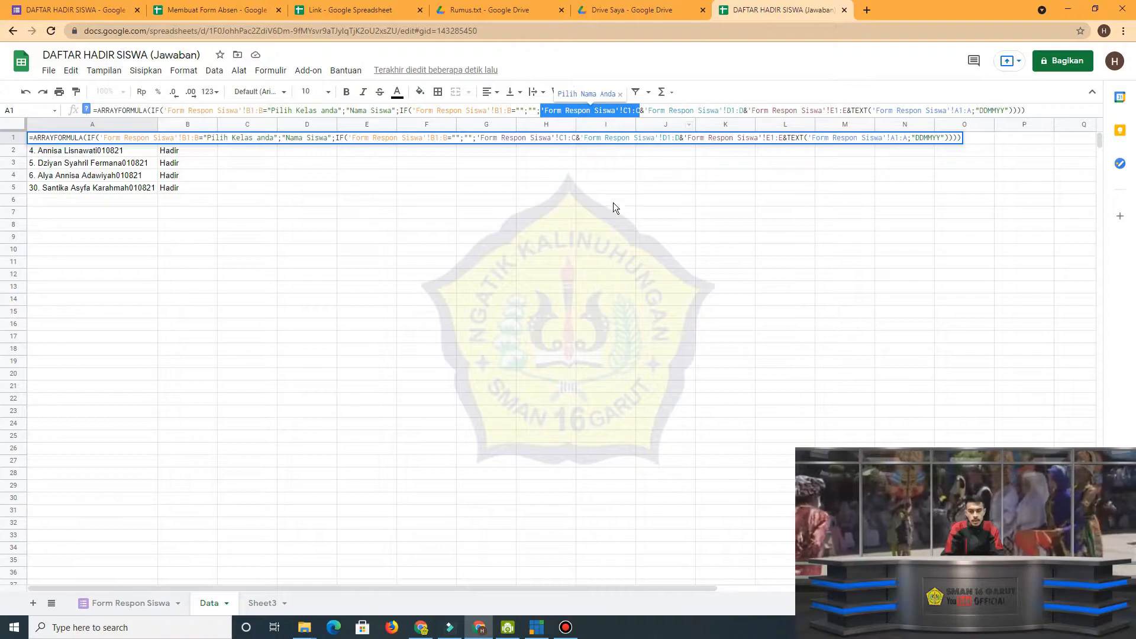
click(591, 253)
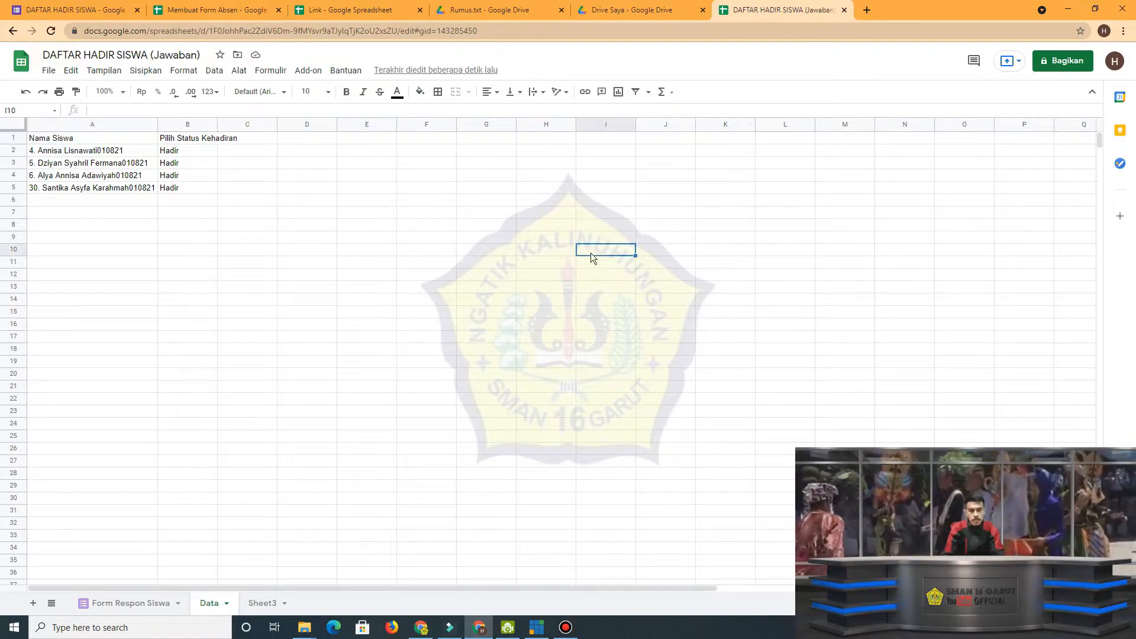
Examine the E1:E name reference in the A1 formula and check the name columns on Form Respon Siswa.
click(104, 147)
click(104, 140)
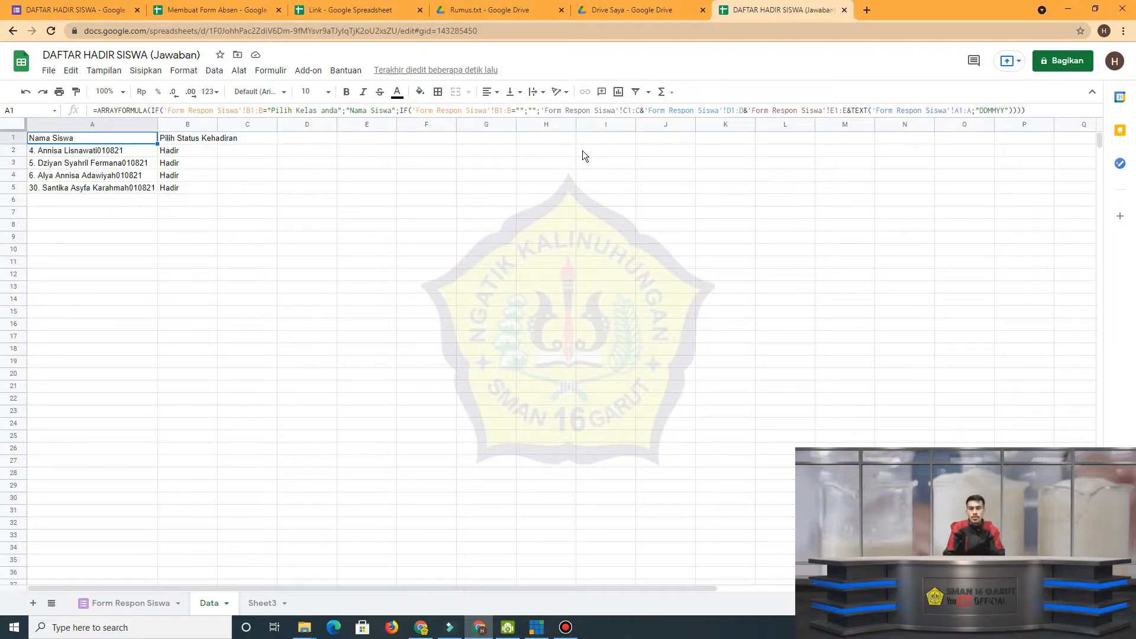
click(847, 110)
drag(847, 110, 814, 110)
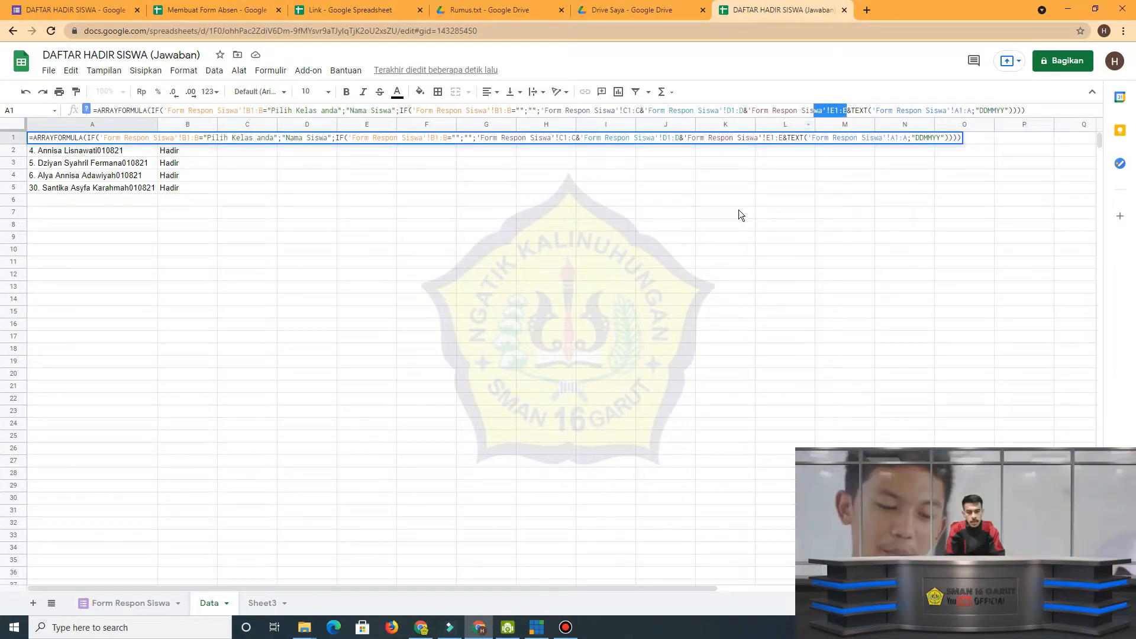
key(Return)
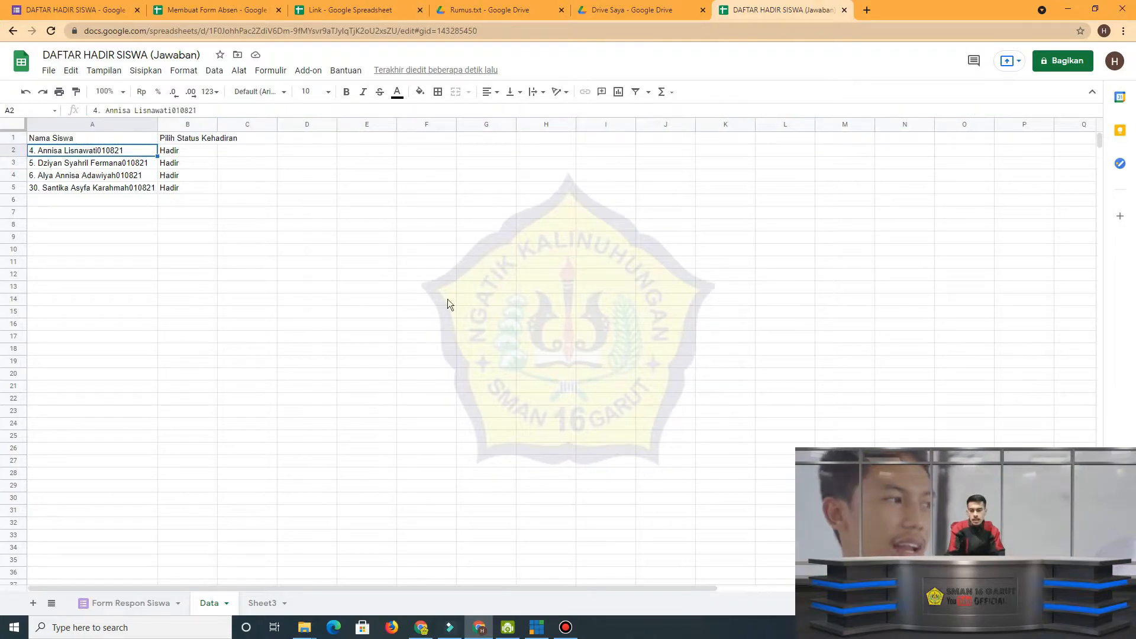
click(148, 604)
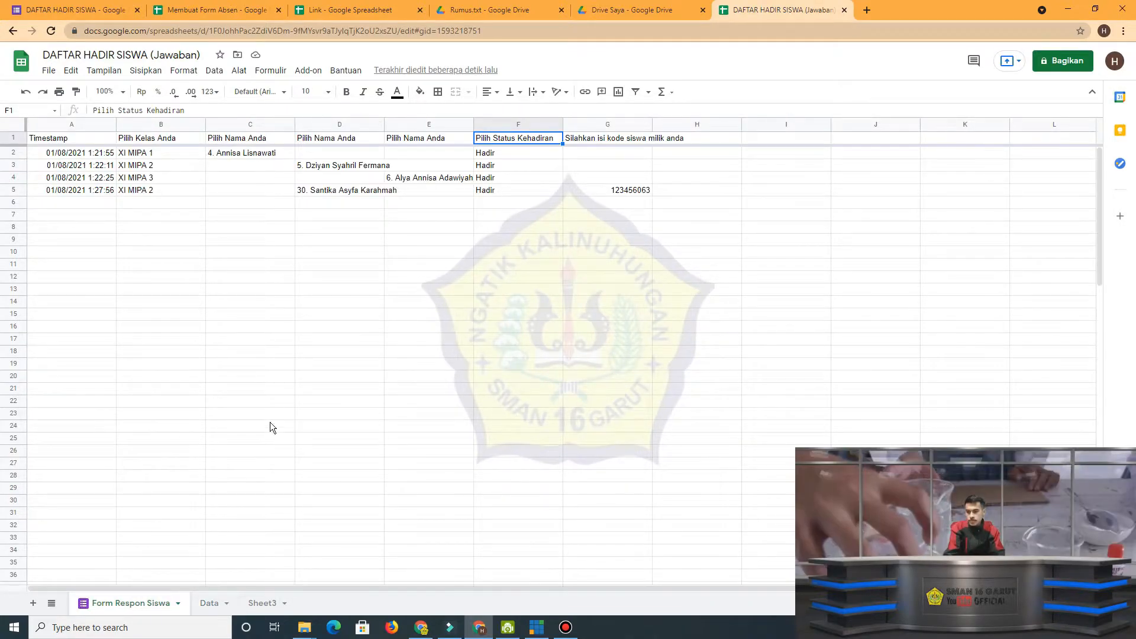
click(210, 603)
Remove the joined 'Form Respon Siswa'!D1:D and 'Form Respon Siswa'!E1:E references from the Data A1 formula, keeping only C1:C before TEXT.
click(142, 142)
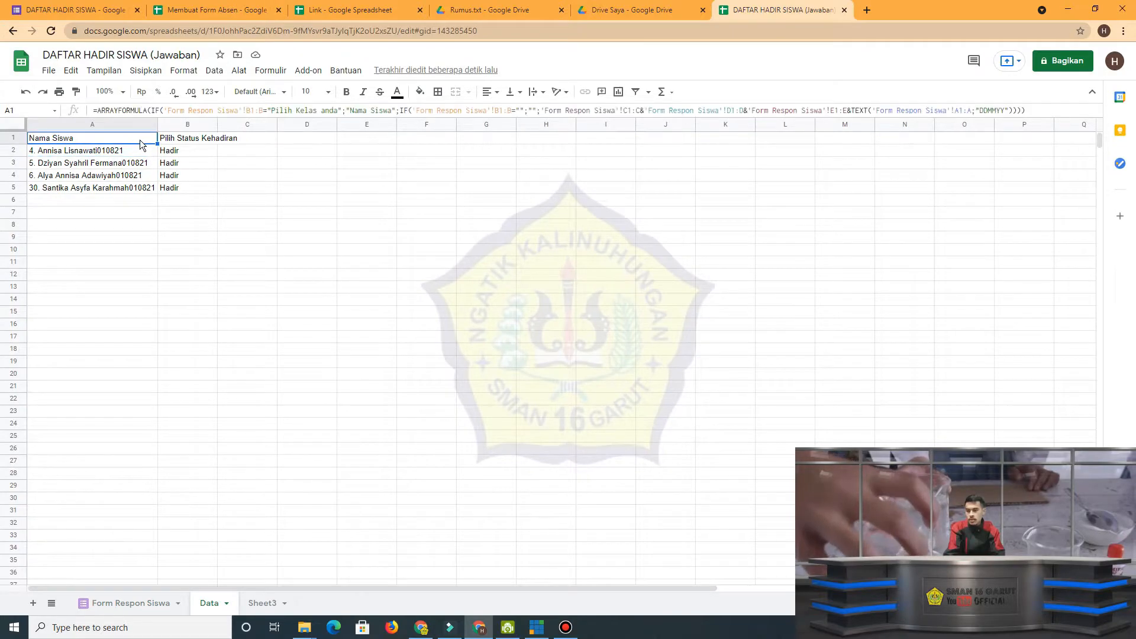
click(642, 110)
drag(642, 110, 843, 111)
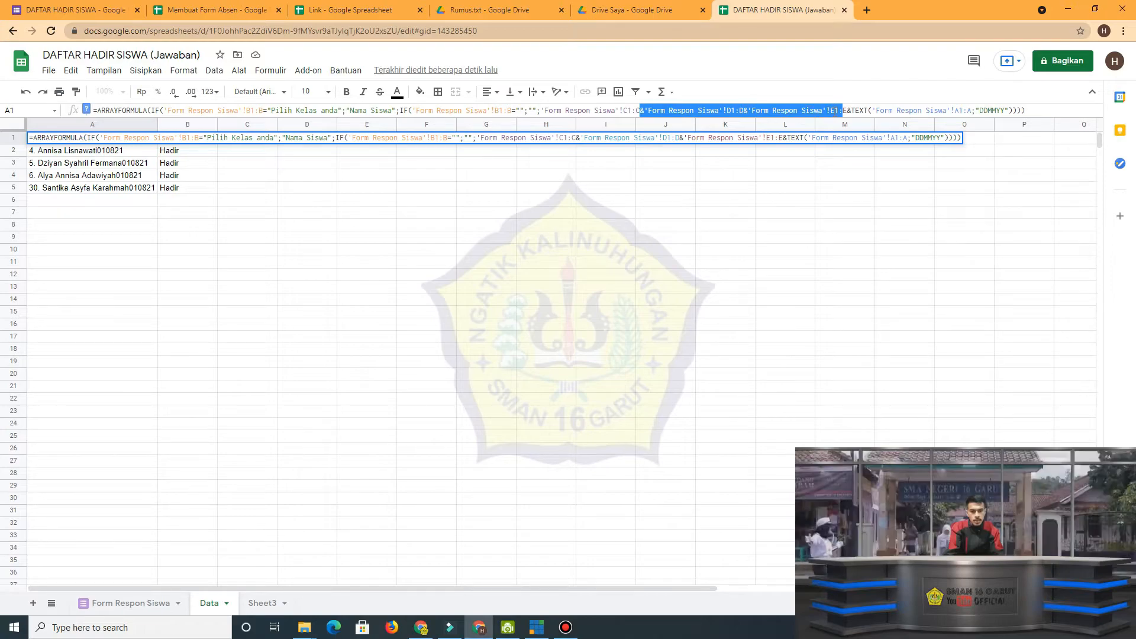
drag(847, 111, 641, 112)
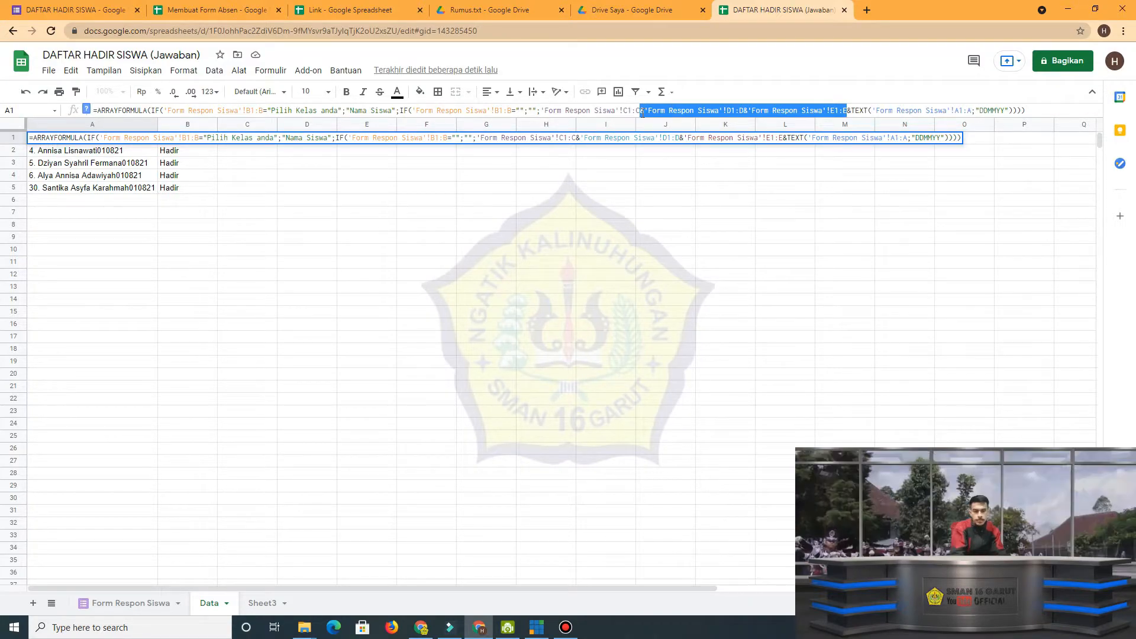
key(BackSpace)
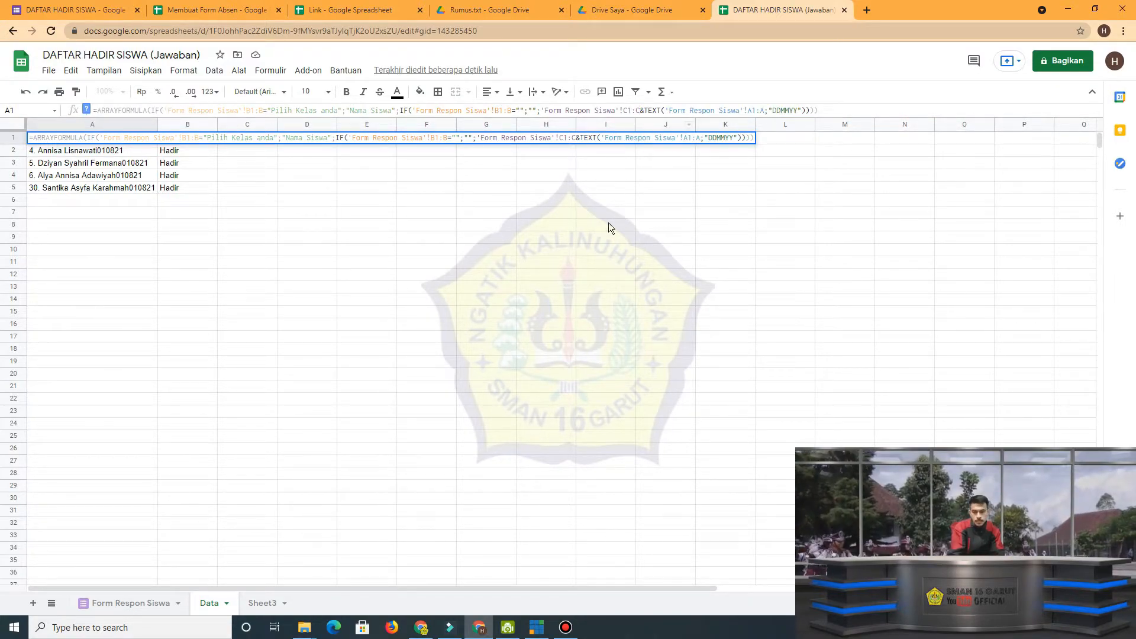
key(Return)
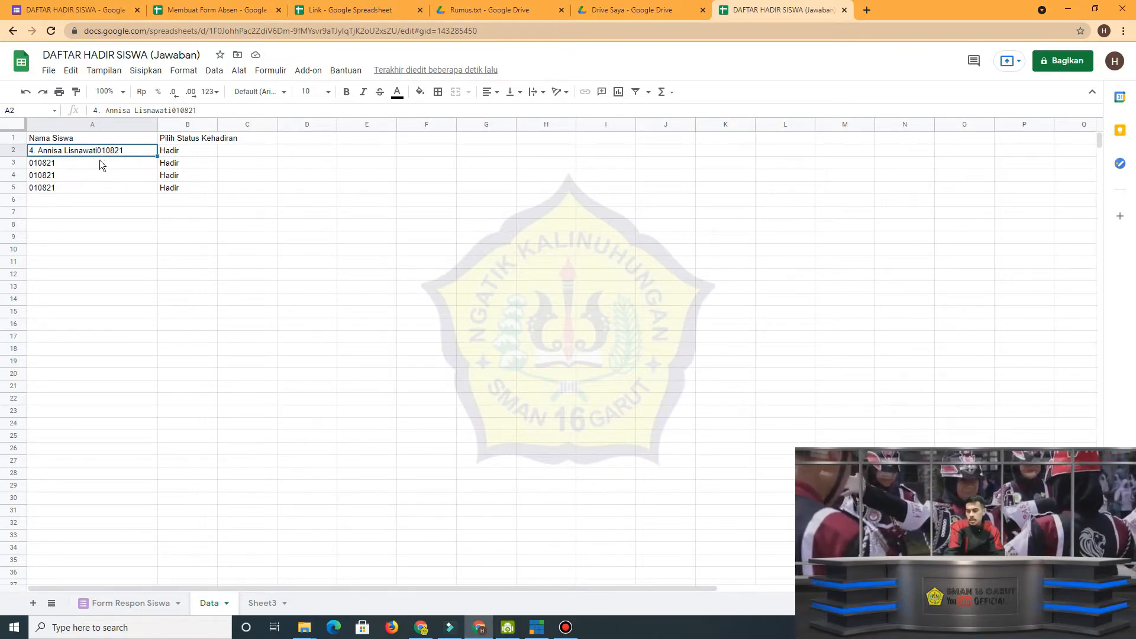
Compare Data A3:A5 with the timestamps in rows 3 to 5 of Form Respon Siswa, and return to Data.
drag(99, 165, 96, 191)
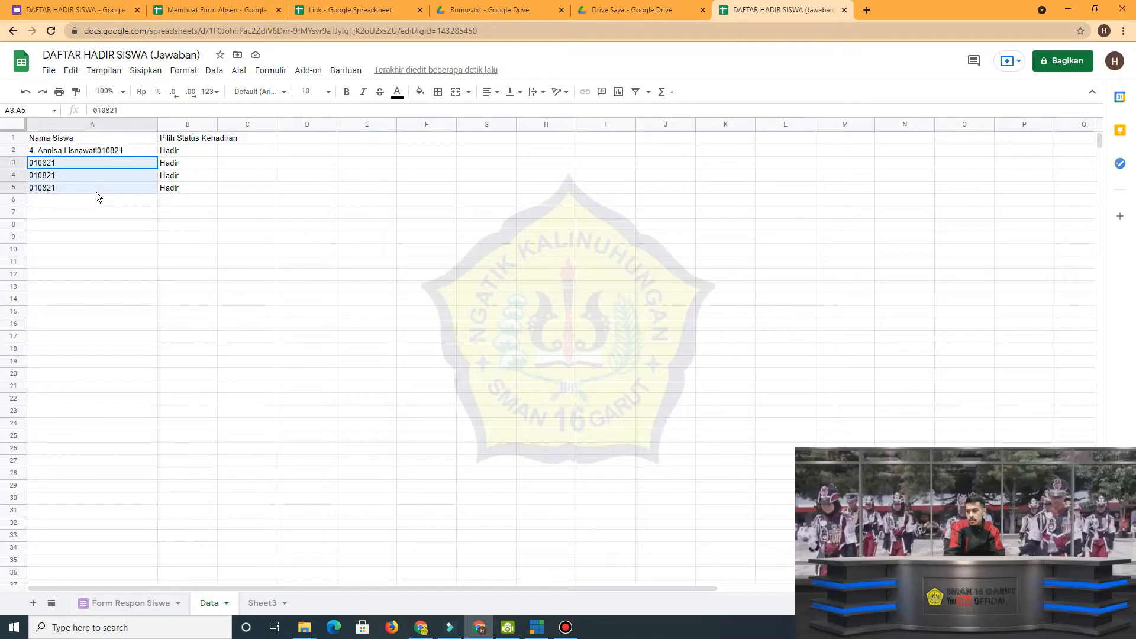
click(126, 604)
drag(87, 155, 83, 201)
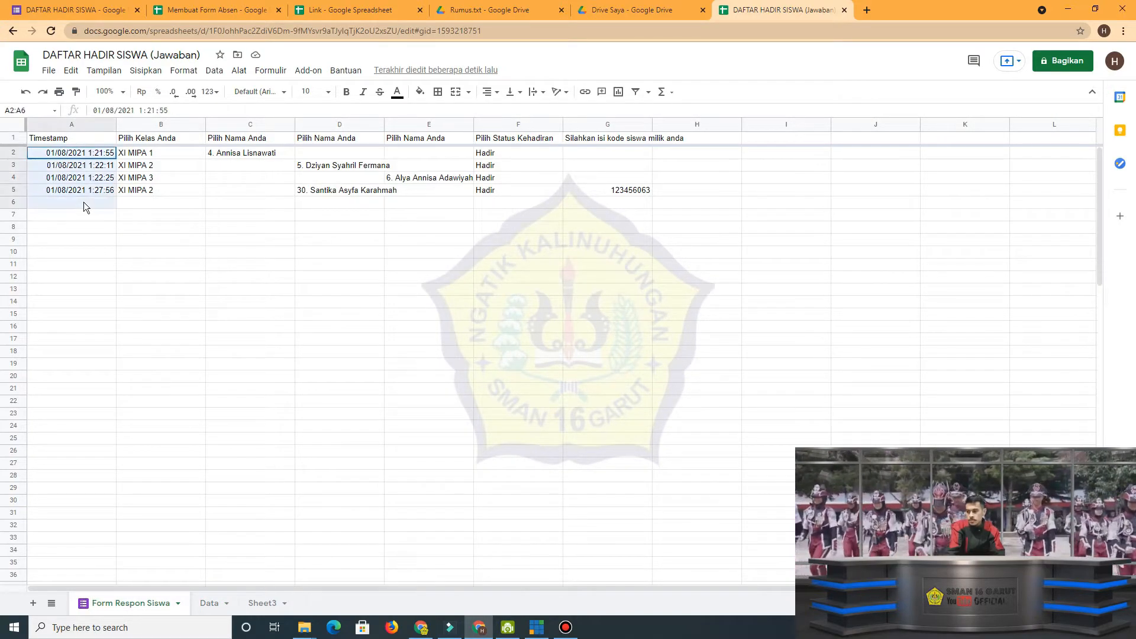
click(89, 168)
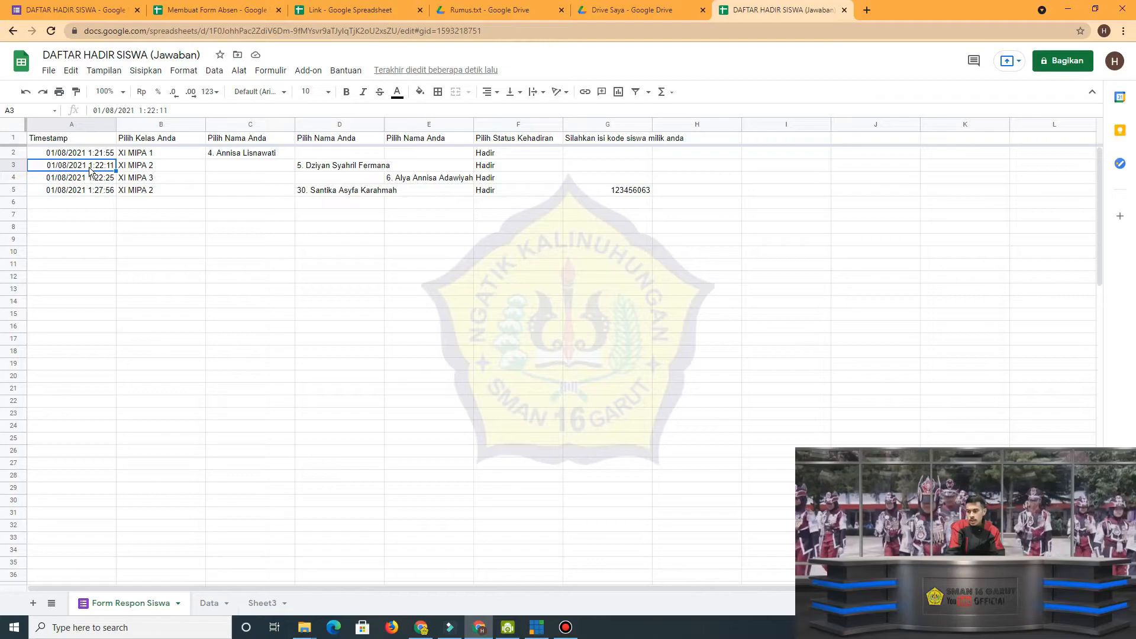
drag(88, 166, 90, 190)
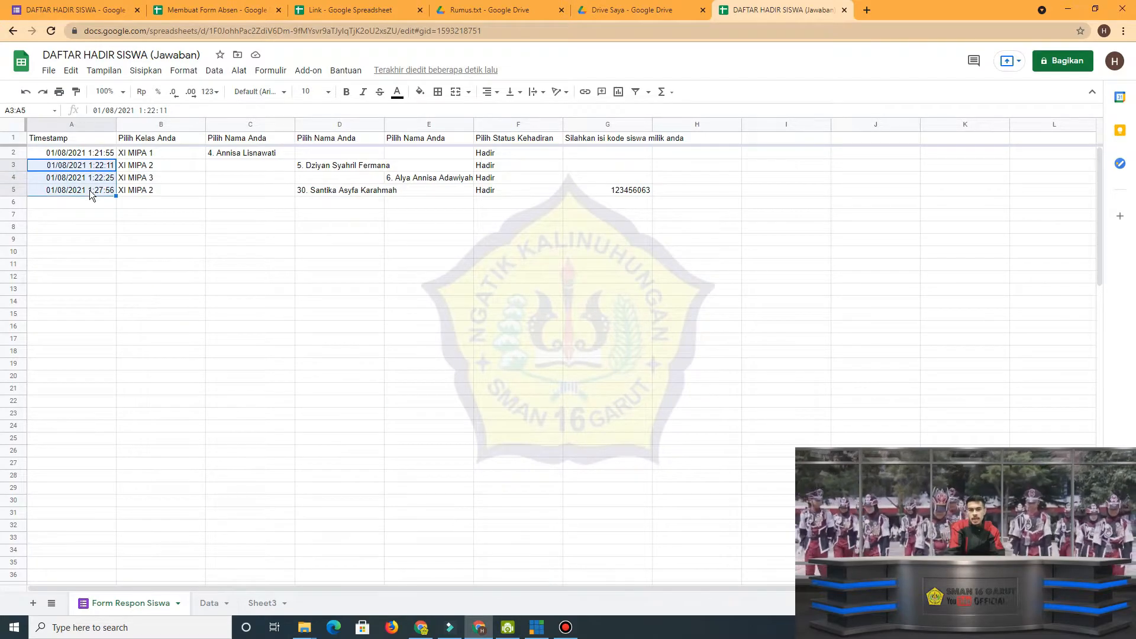
click(204, 606)
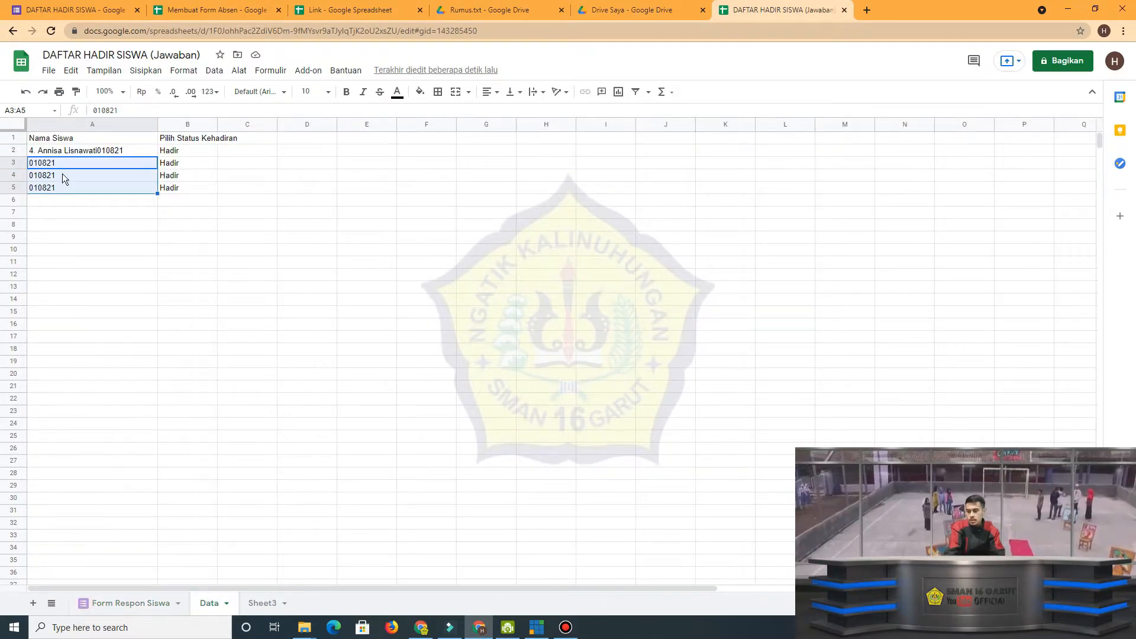
Join 'Form Respon Siswa'!D1:D after the C1:C reference in the Data A1 formula, reusing a copy of the C1:C reference.
click(102, 151)
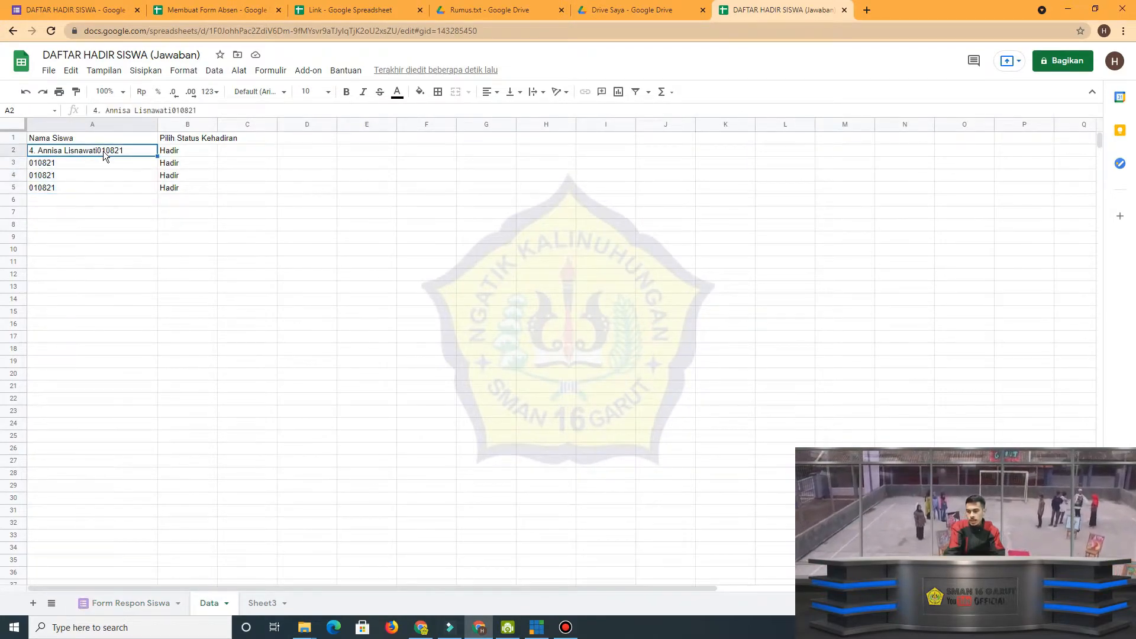
click(145, 139)
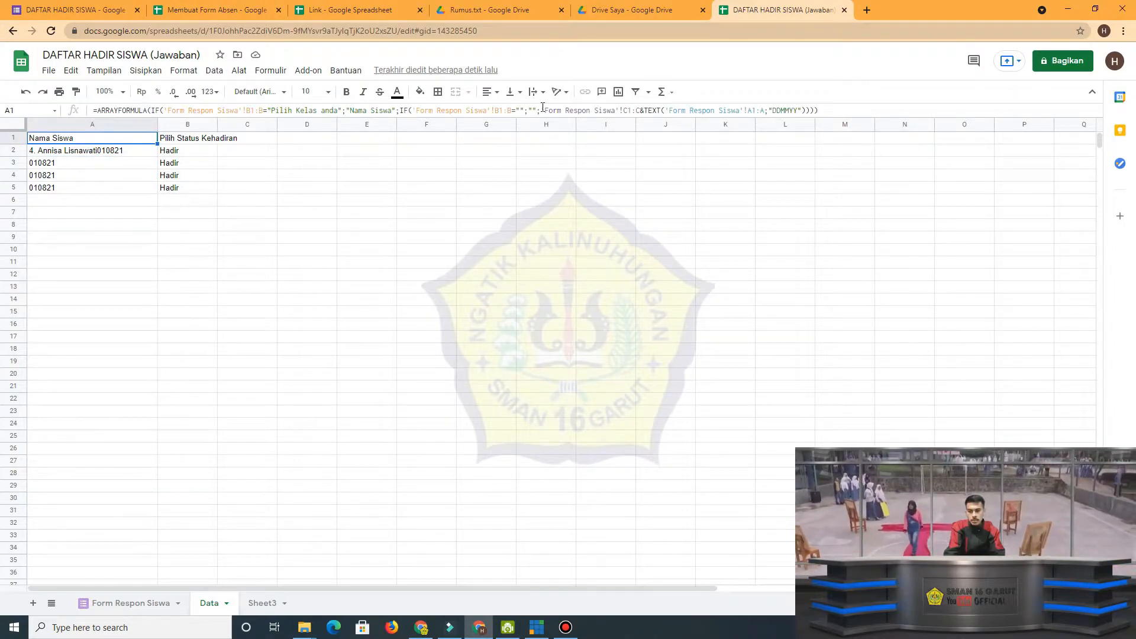
drag(541, 110, 551, 112)
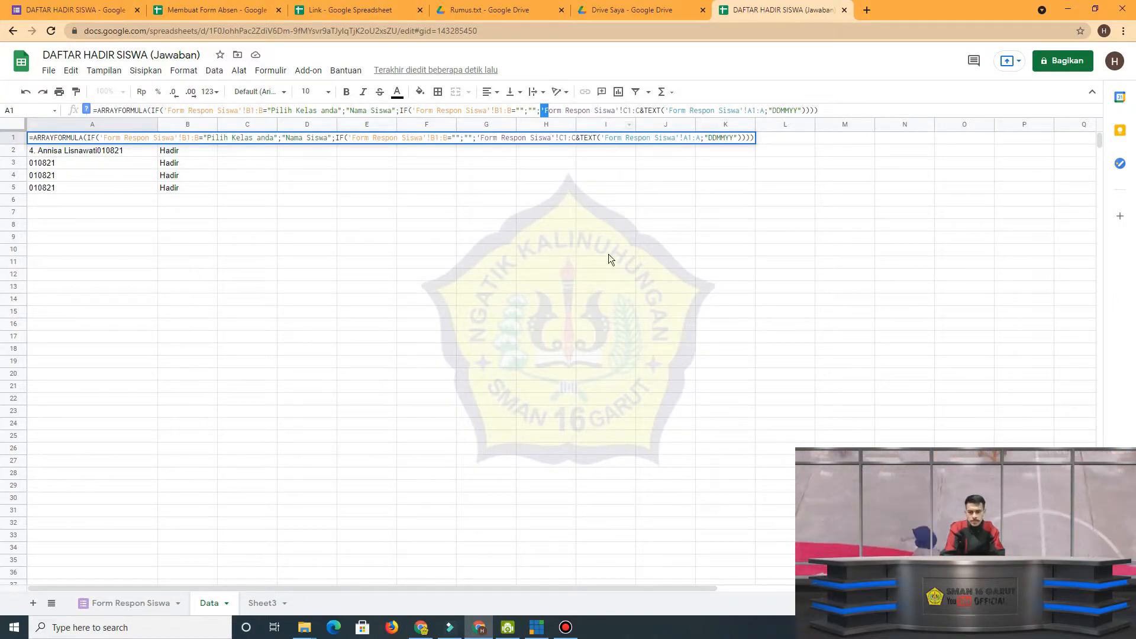
click(544, 110)
drag(541, 110, 640, 110)
key(ctrl+c)
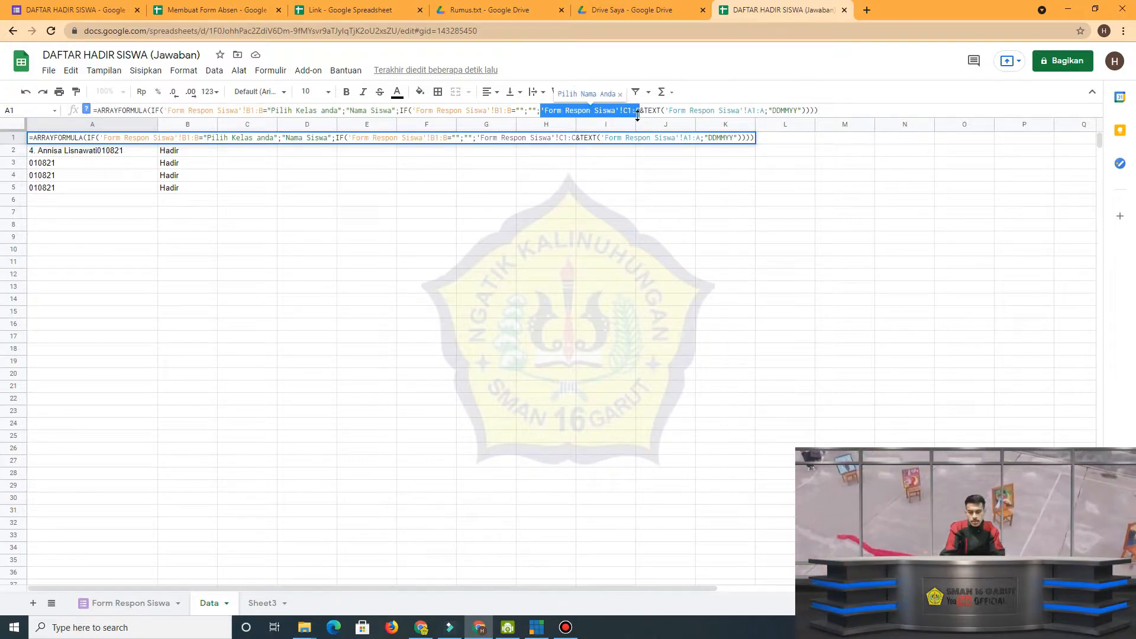
click(643, 112)
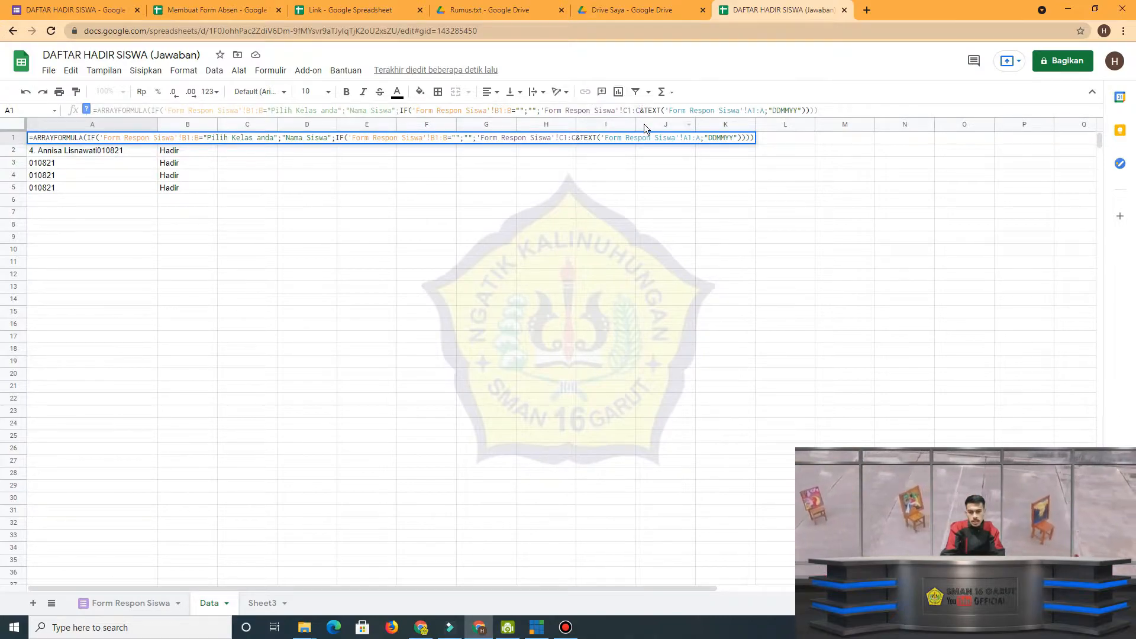
text(&_)
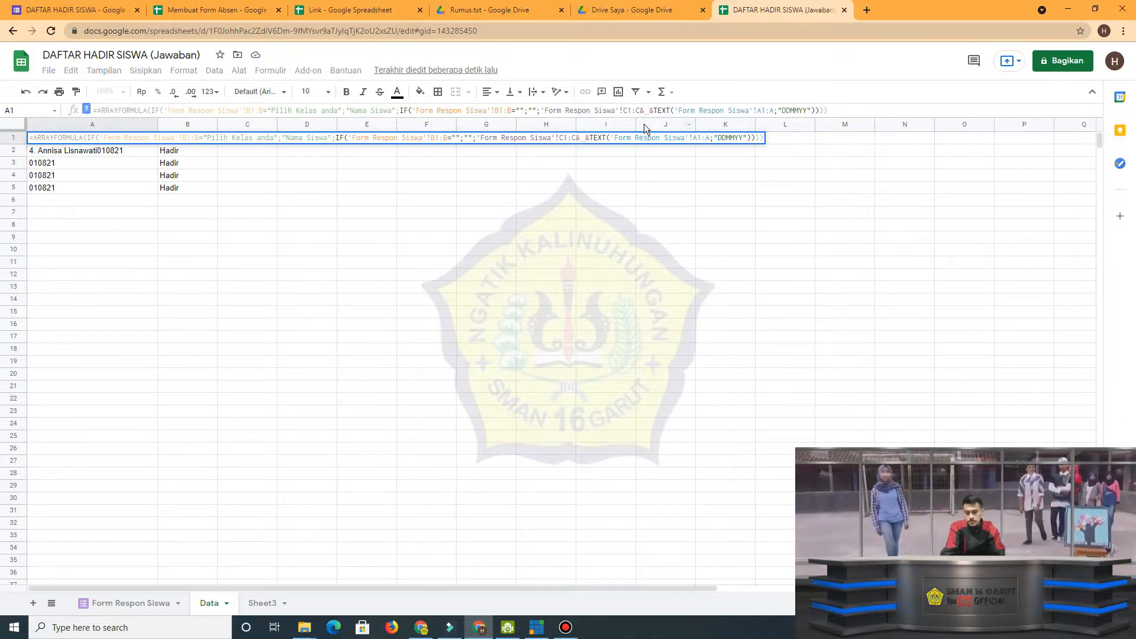
key(ctrl+v)
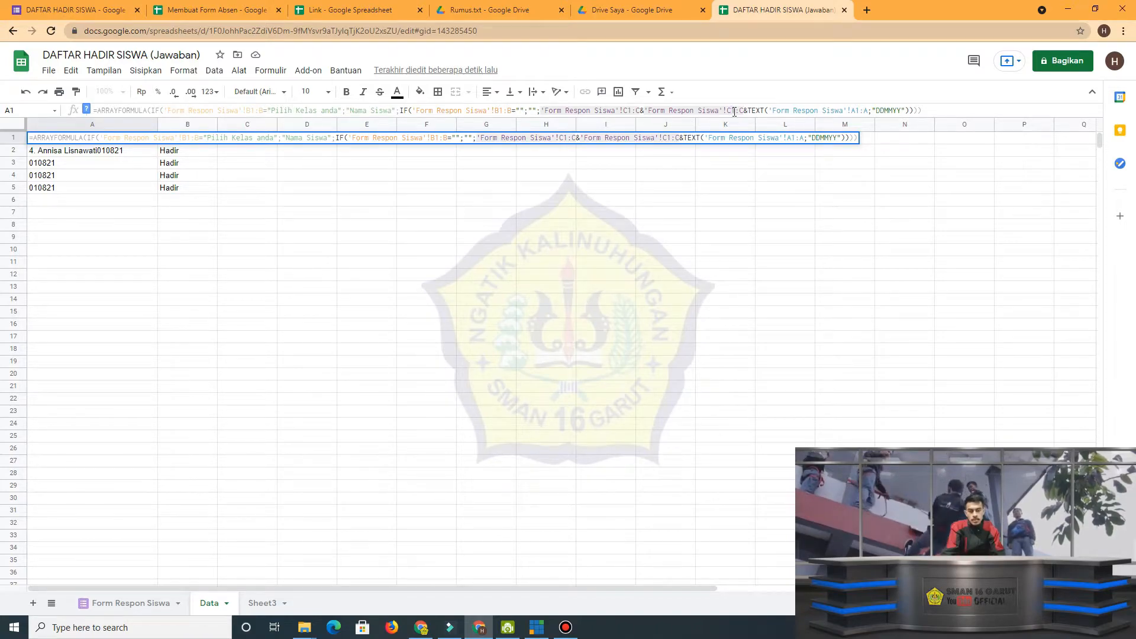
click(731, 110)
key(BackSpace)
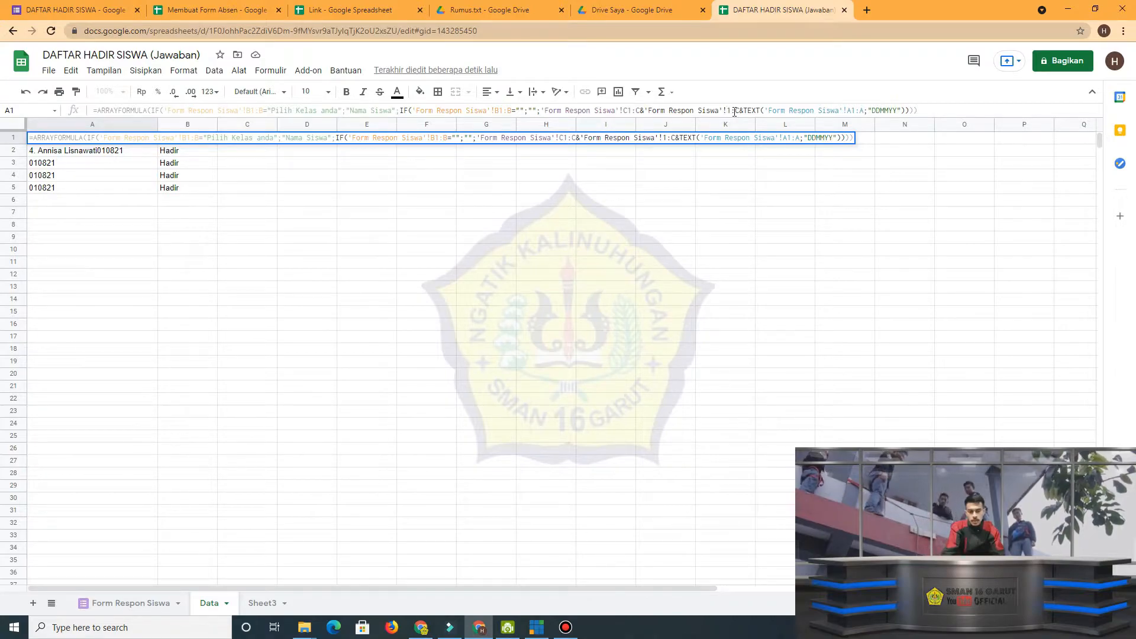
key(Caps_Lock)
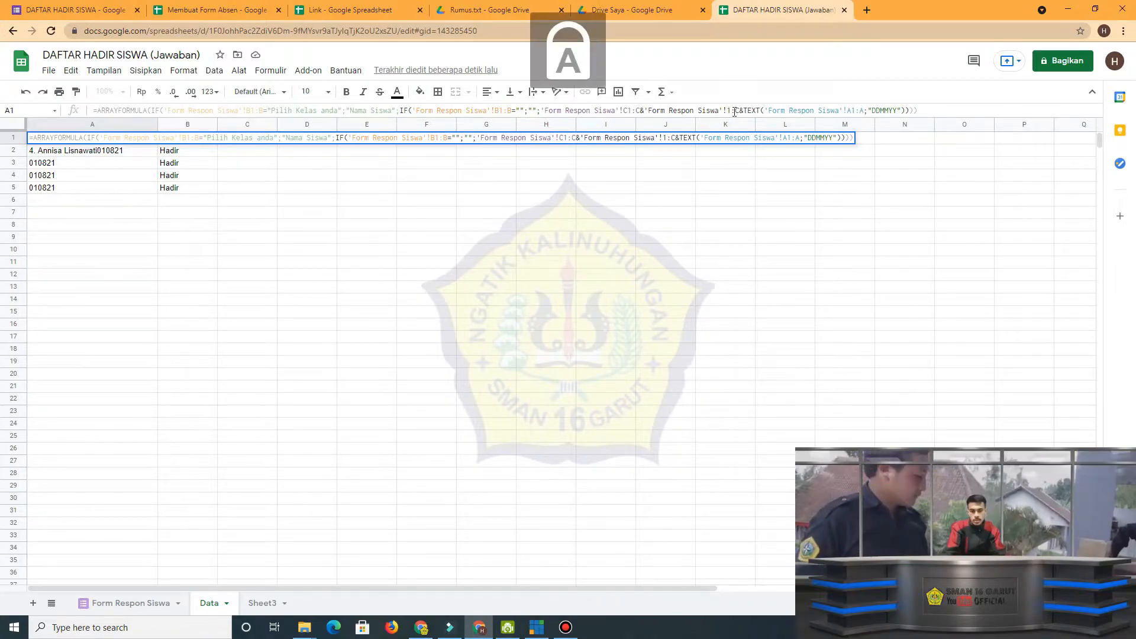
text(D)
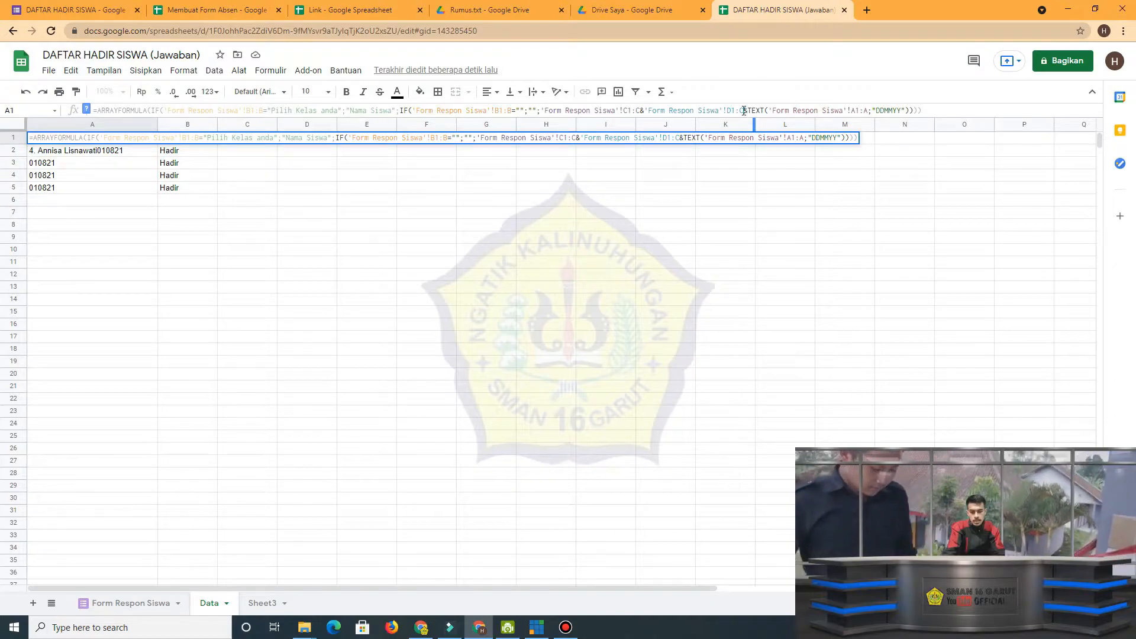
click(745, 111)
key(BackSpace)
text(D)
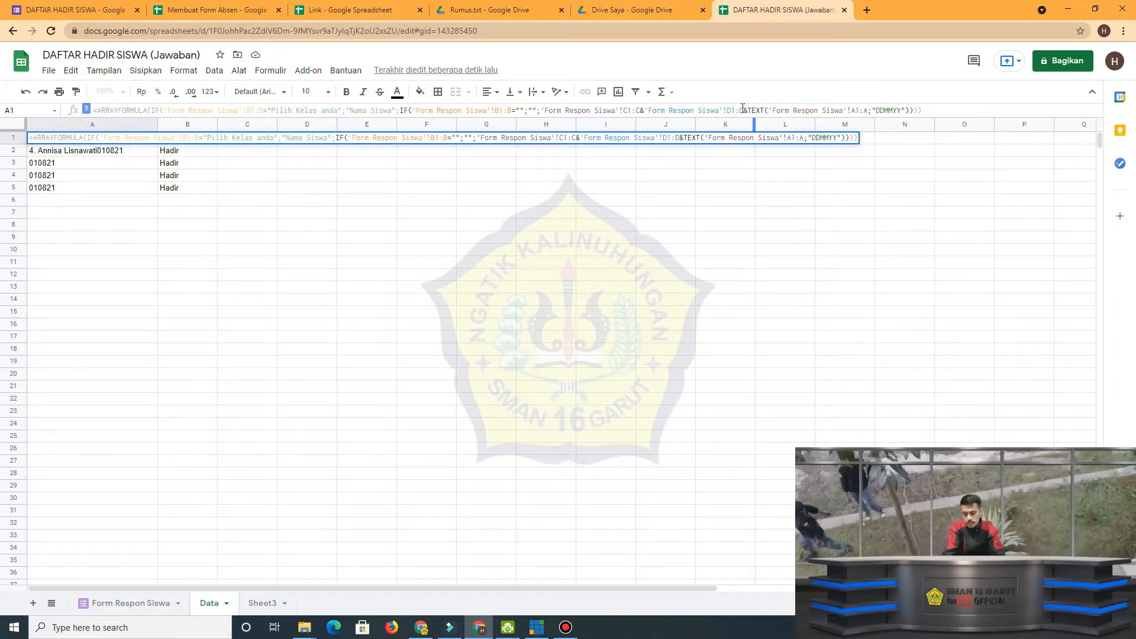
text(&)
Join 'Form Respon Siswa'!E1:E after the D1:D reference in the Data A1 formula and commit the formula.
key(ctrl+v)
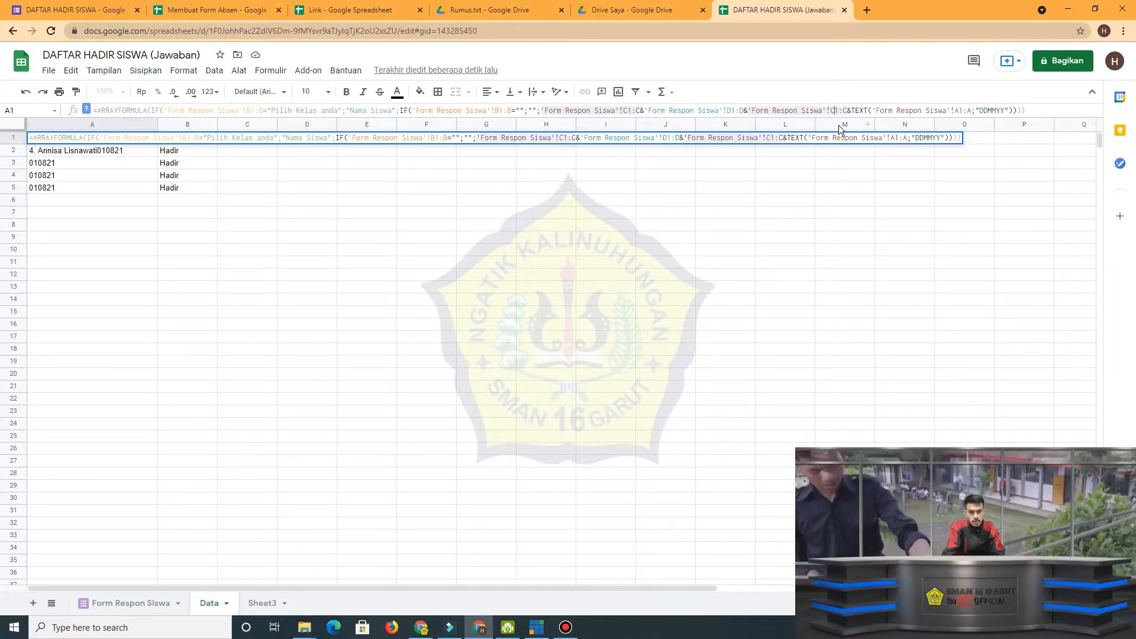
key(BackSpace)
text(E)
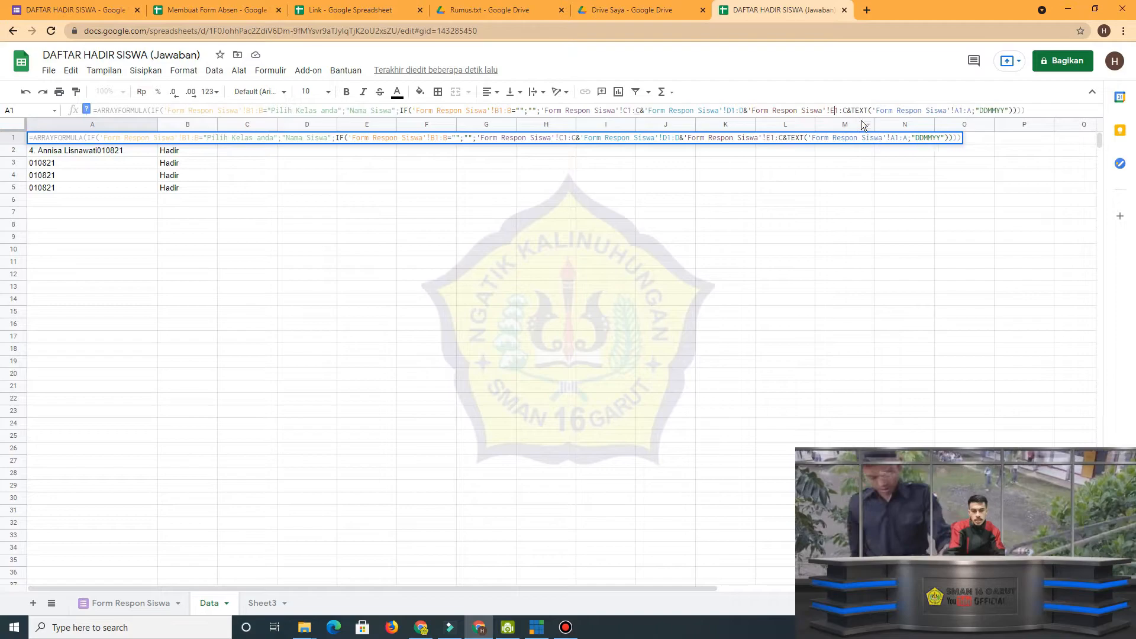
key(BackSpace)
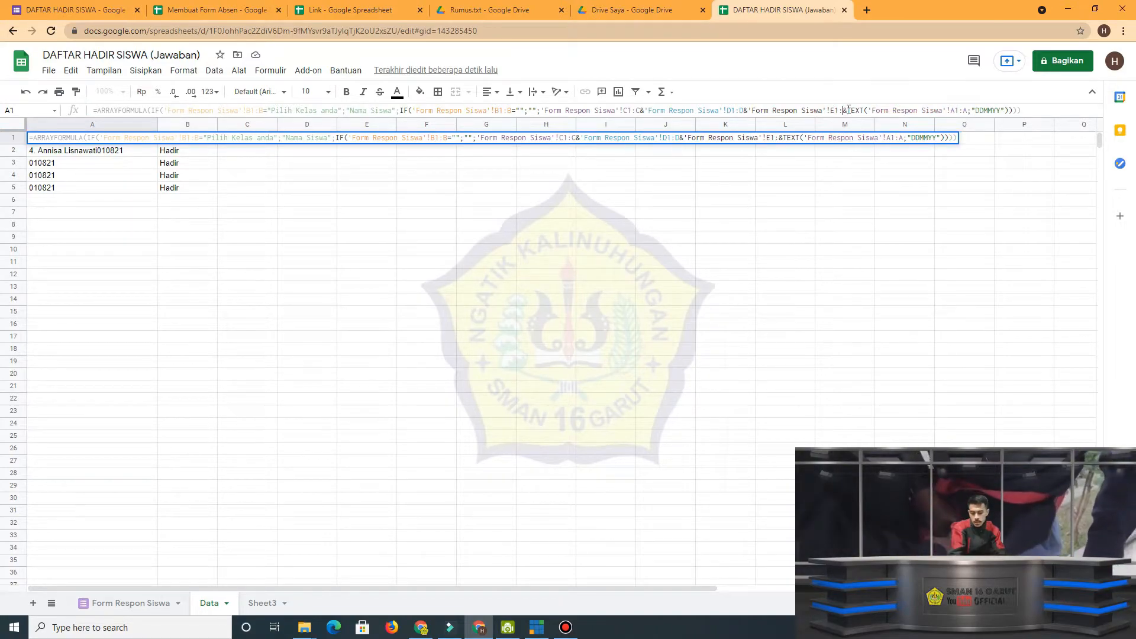
text(E)
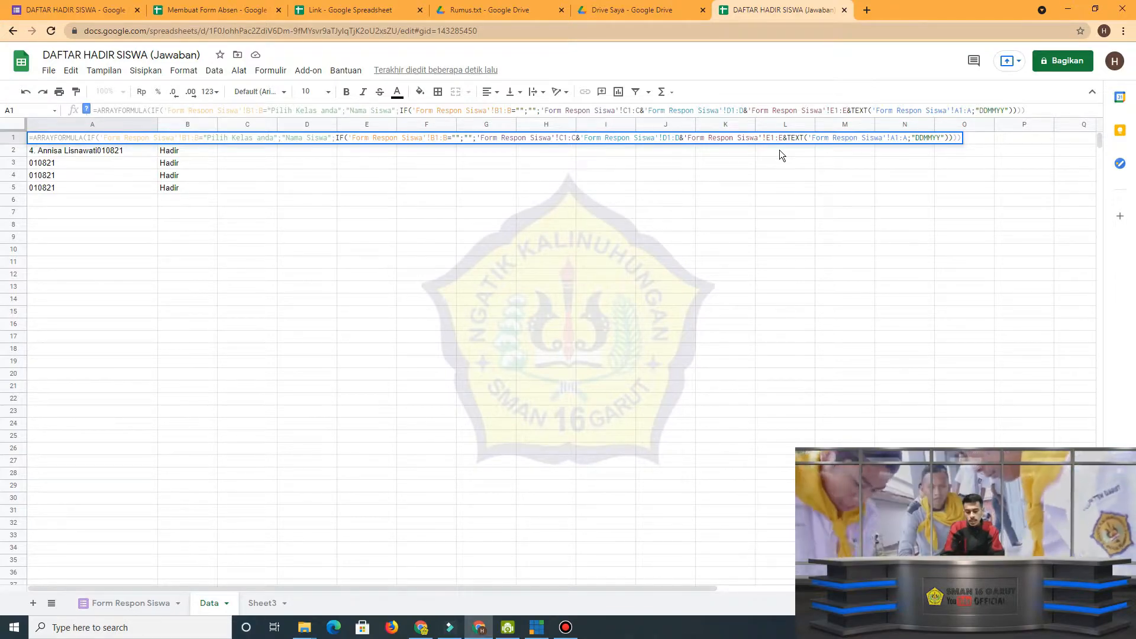
key(Return)
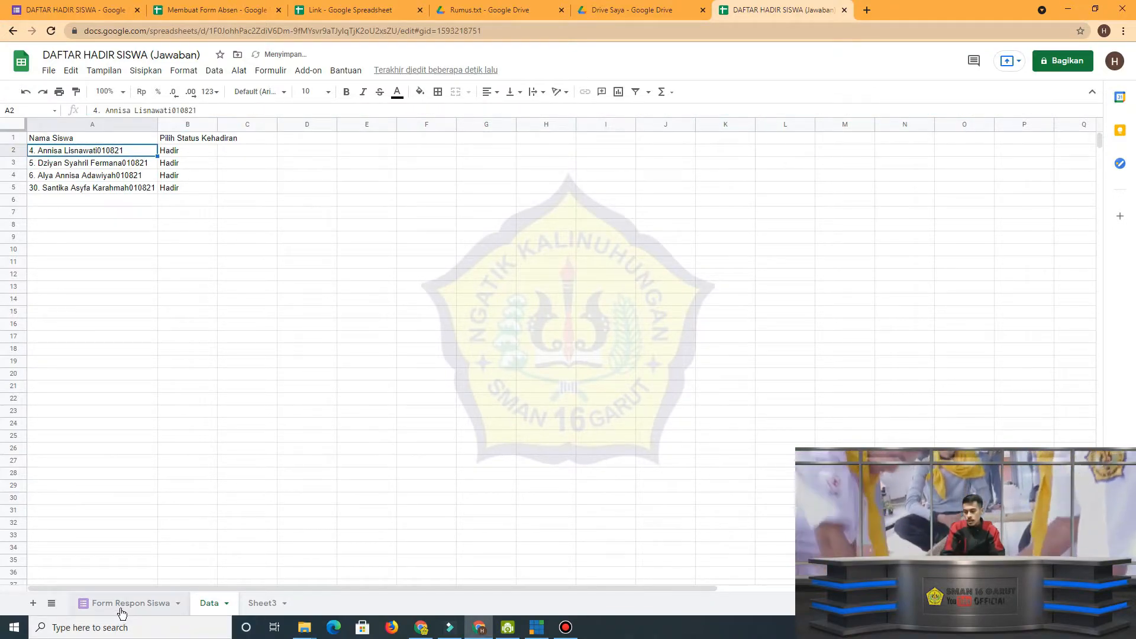
Compare the name columns on Form Respon Siswa with the student codes and the A1 formula on Data.
click(131, 603)
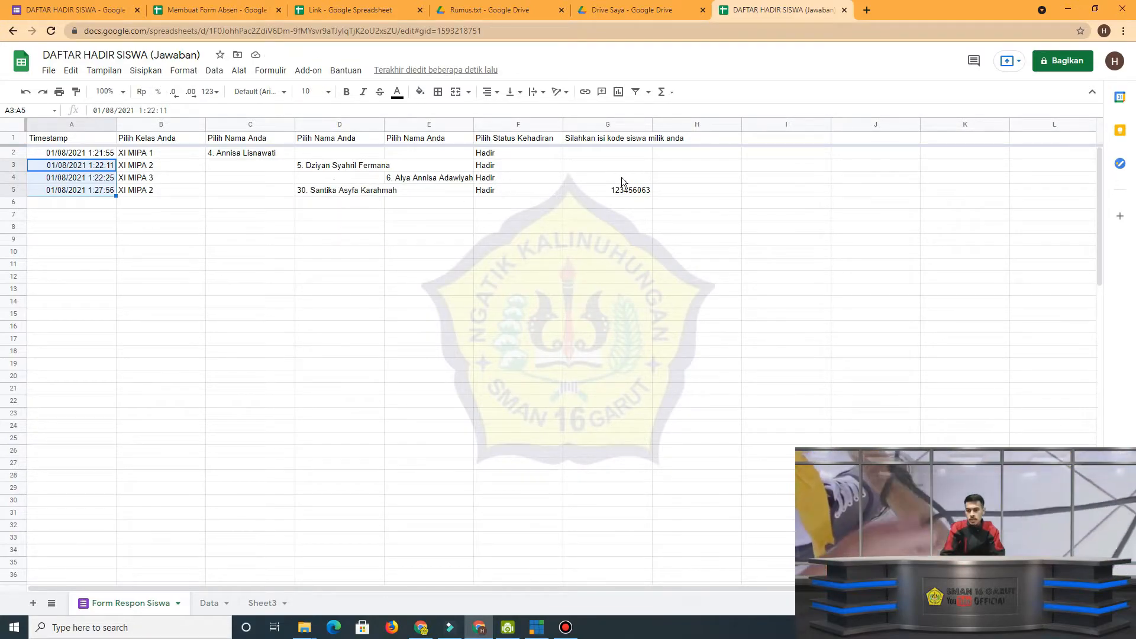
click(216, 603)
click(148, 134)
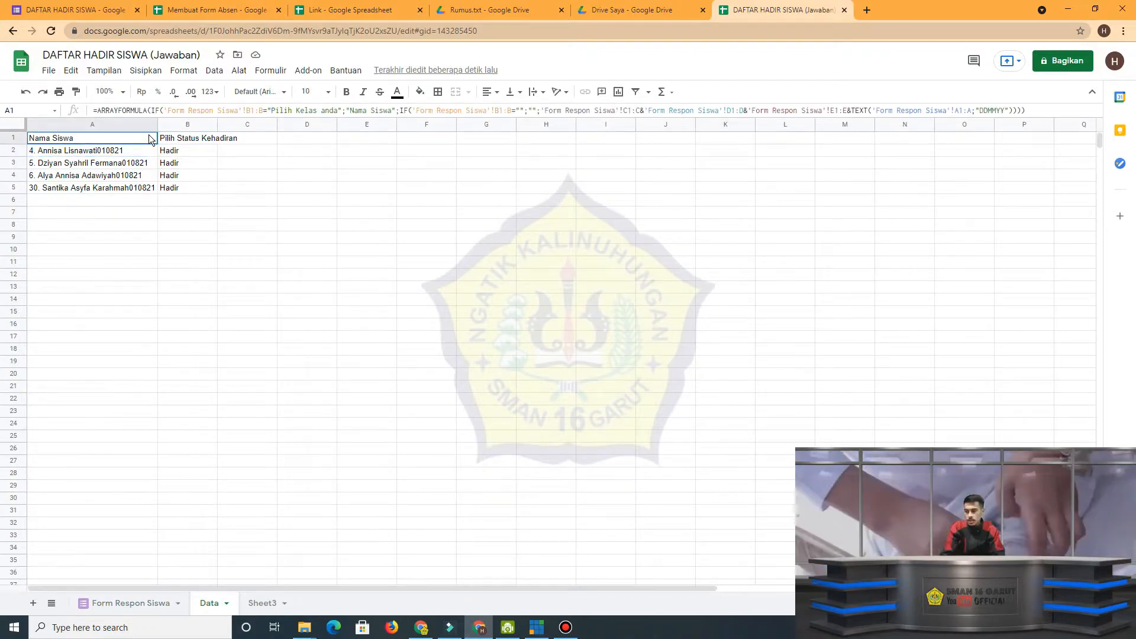
Examine the F1:F reference in the Data B1 formula against the Pilih Status Kehadiran column on Form Respon Siswa.
click(188, 140)
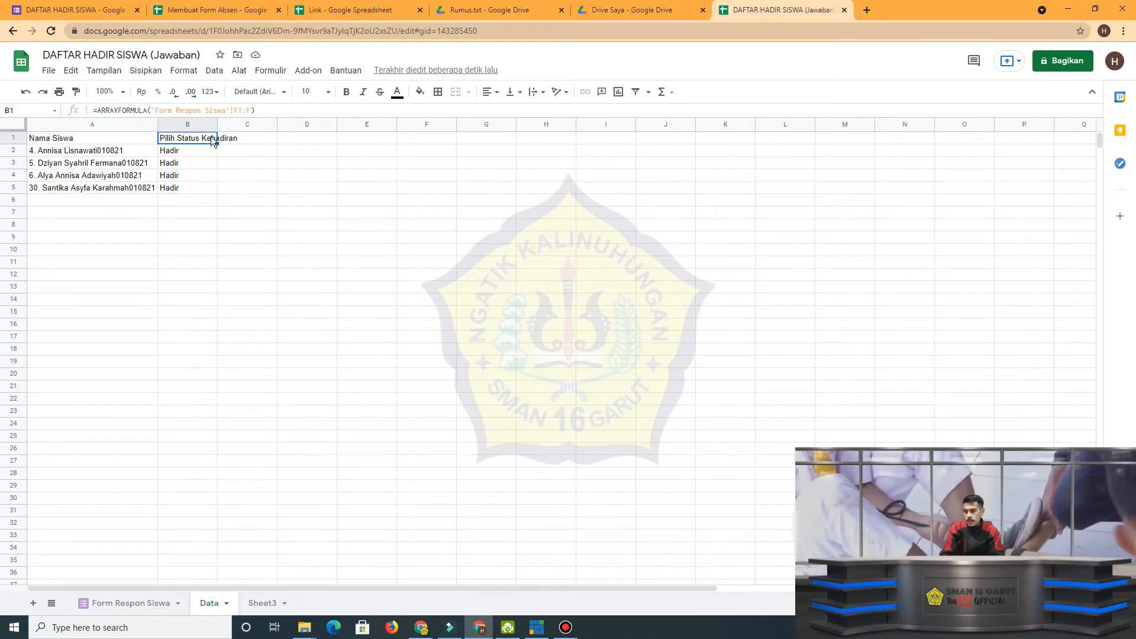
click(137, 602)
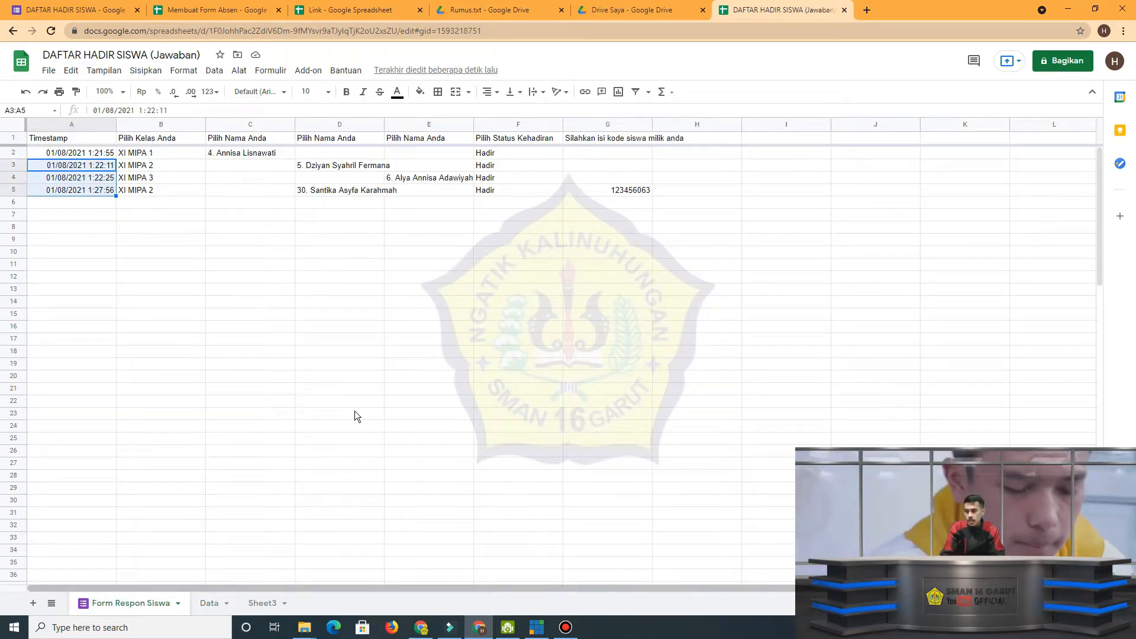
click(762, 169)
click(534, 138)
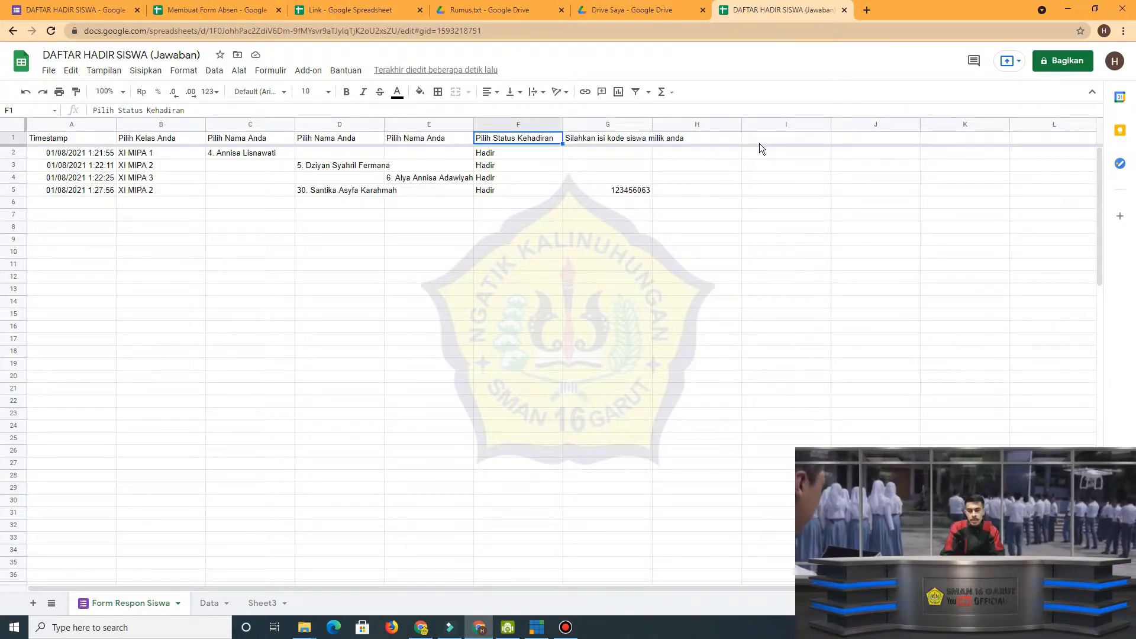
click(881, 155)
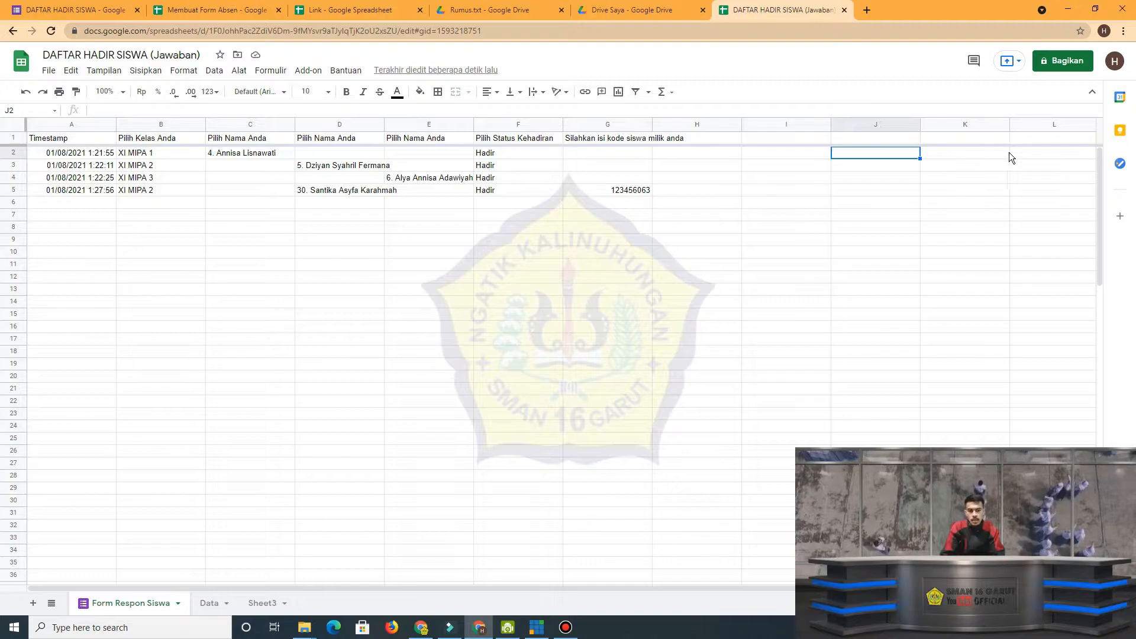
click(210, 605)
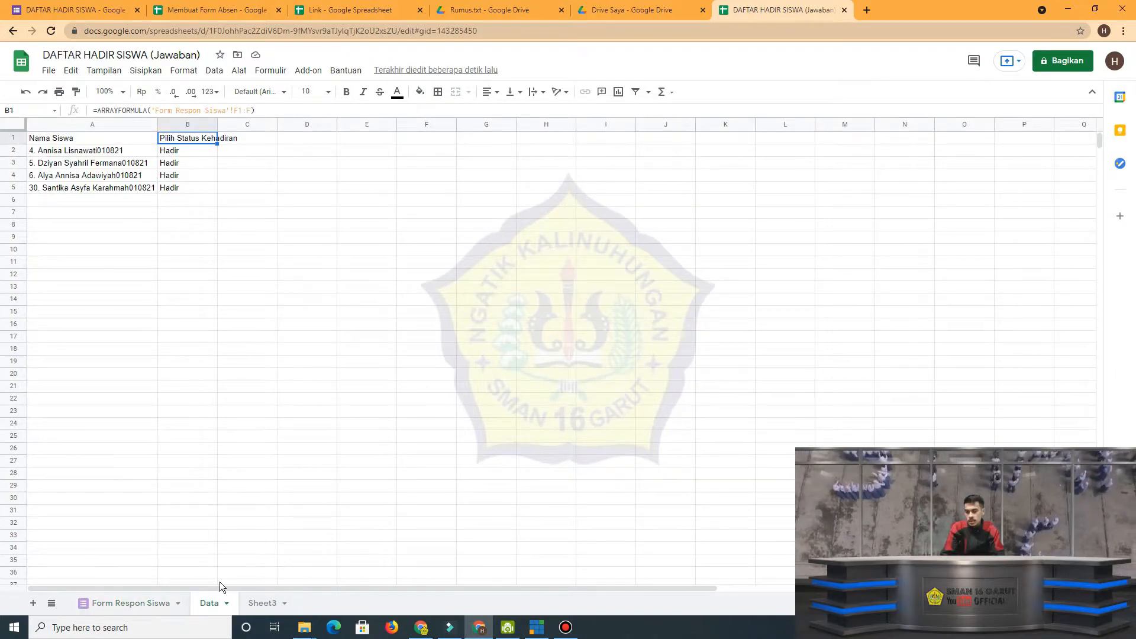
drag(233, 110, 251, 110)
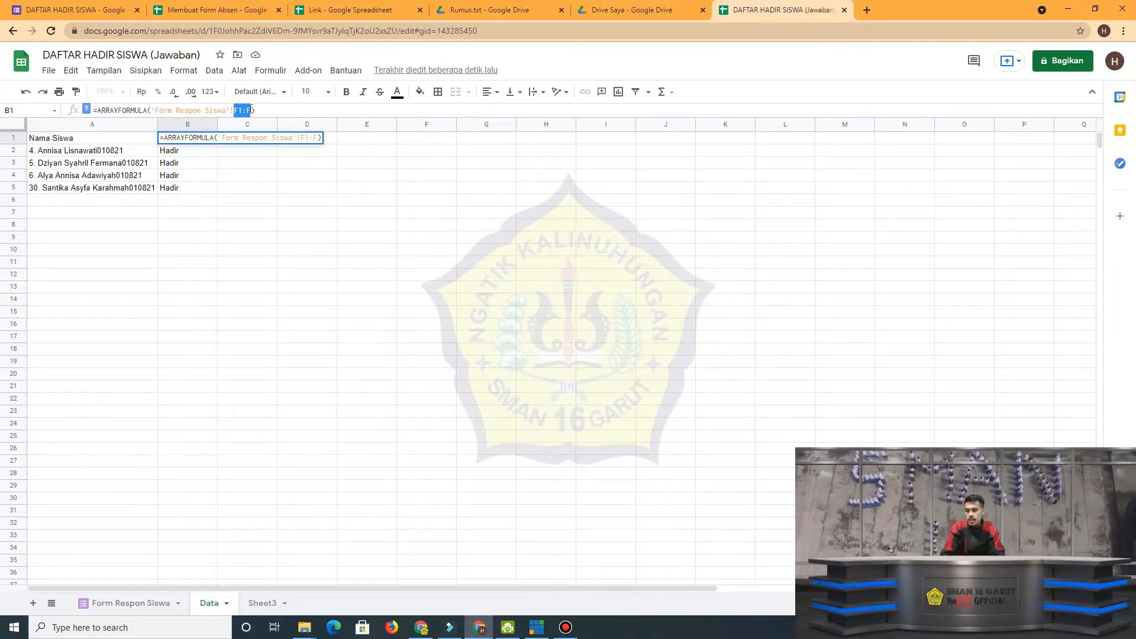
click(239, 111)
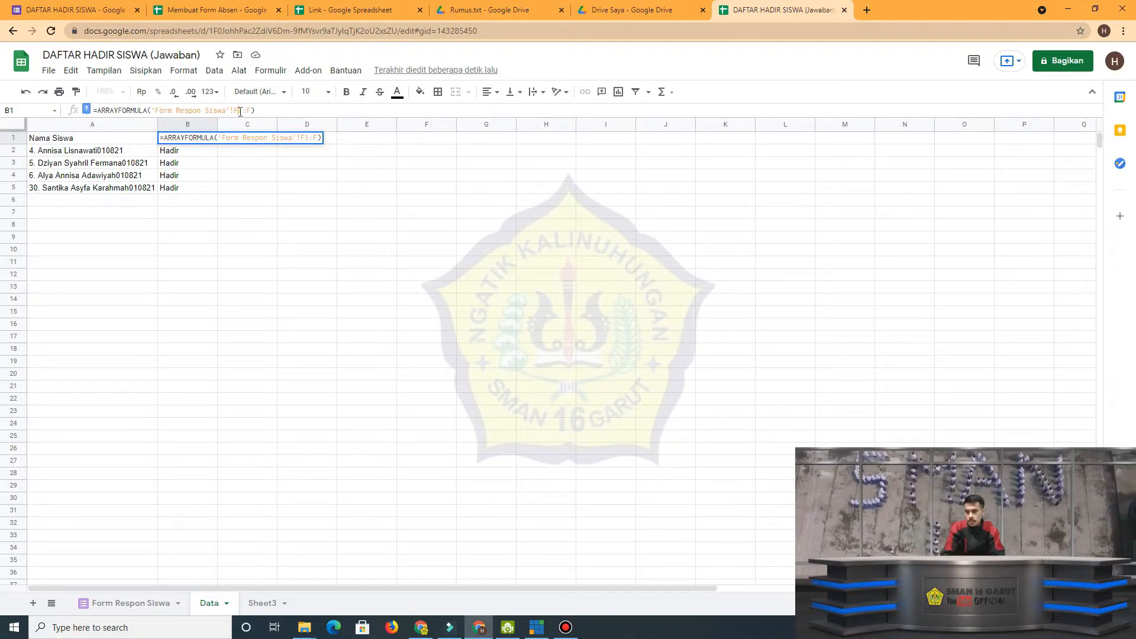
mouse_move(237, 111)
mouse_down()
mouse_move(251, 109)
mouse_move(233, 110)
mouse_up()
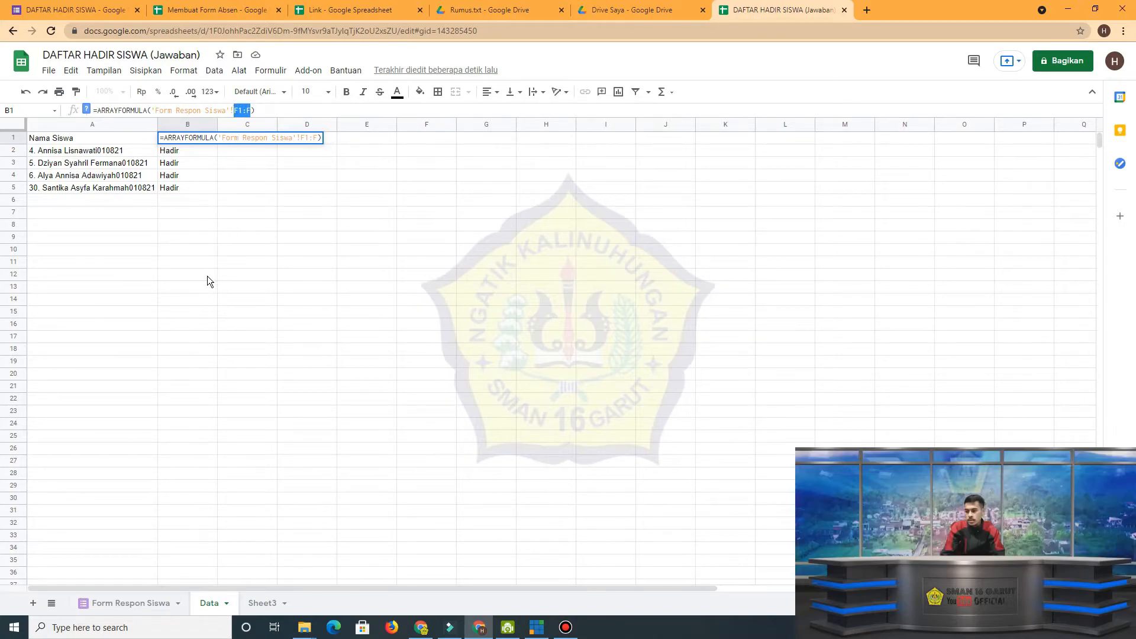
click(191, 427)
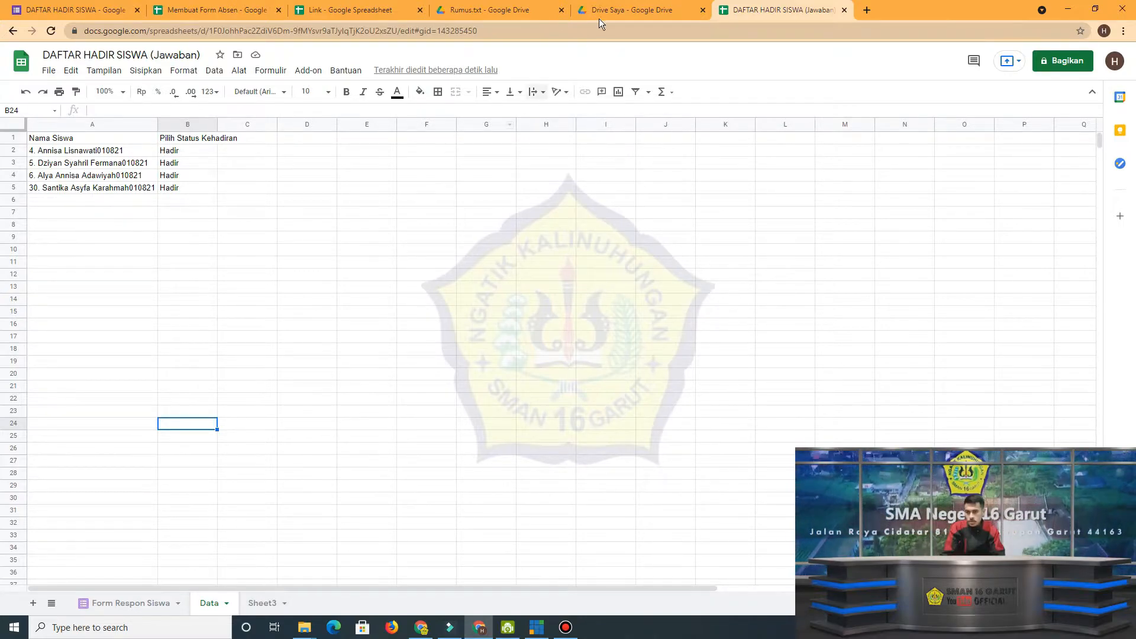
Read the formula for creating student codes on each class sheet in Rumus.txt on Google Drive, and return to the spreadsheet.
click(518, 12)
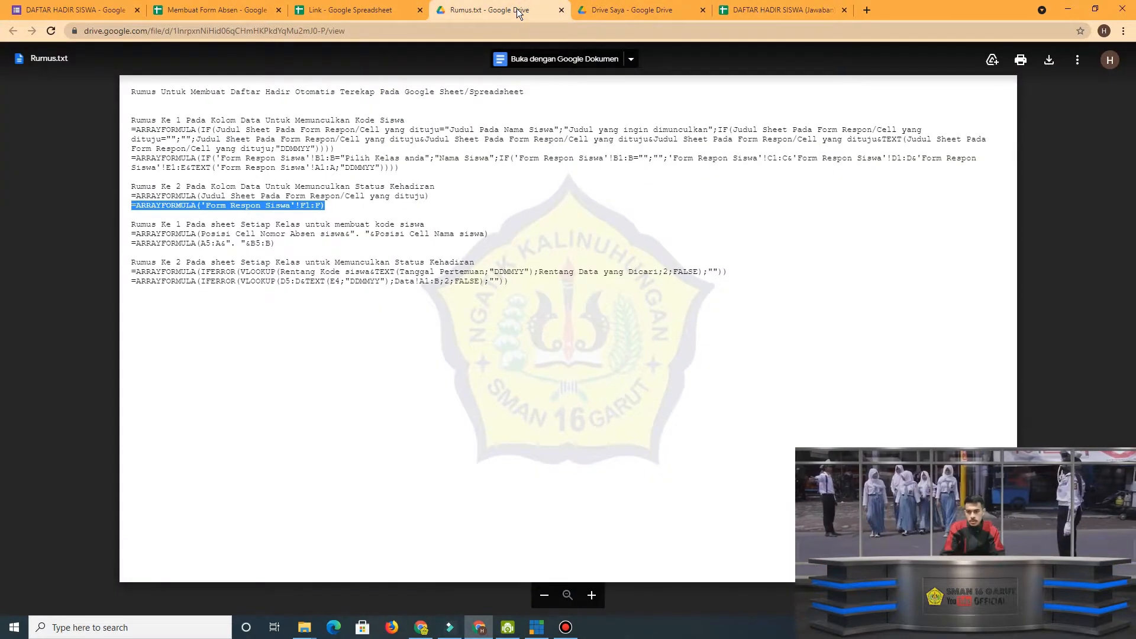
click(289, 227)
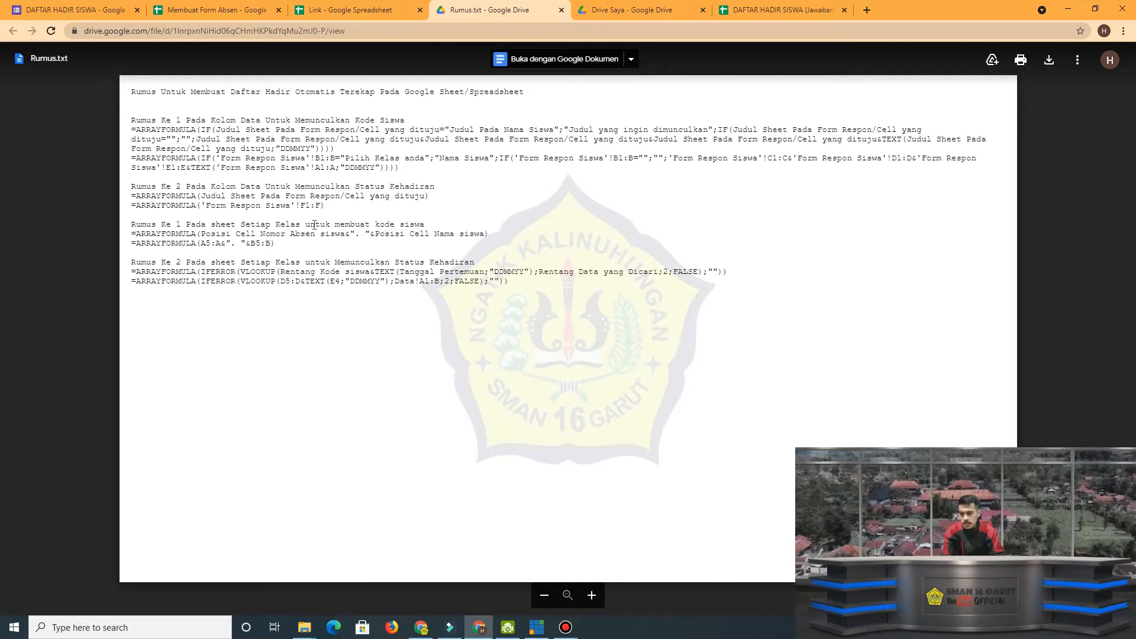
click(800, 13)
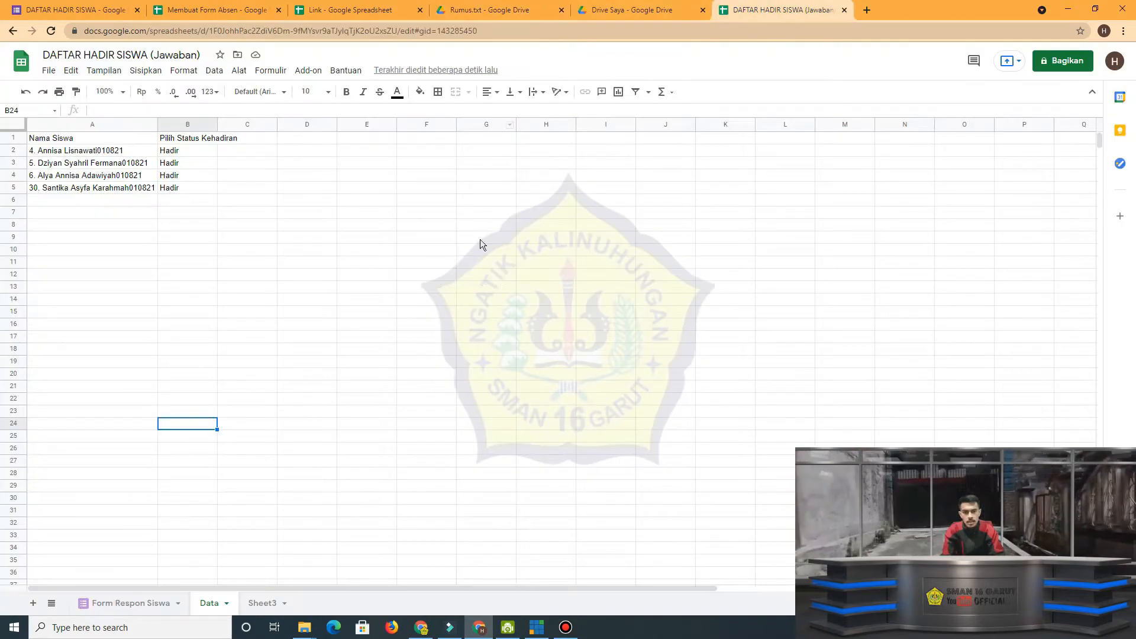
Rename Sheet3 as XI MIPA 1.
double_click(264, 604)
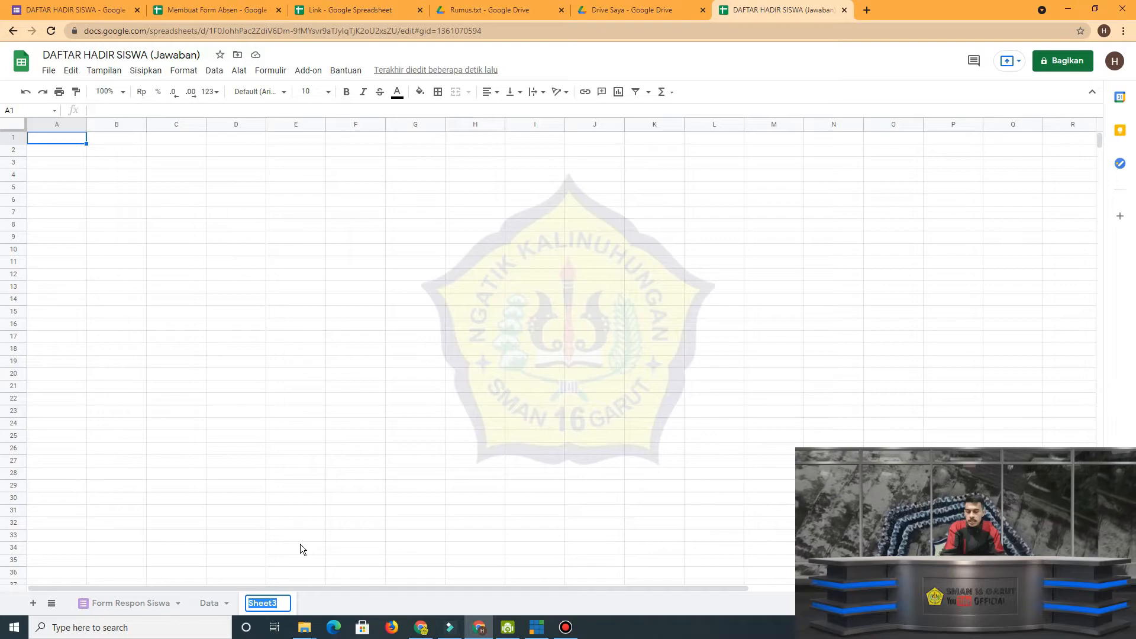
key(Caps_Lock)
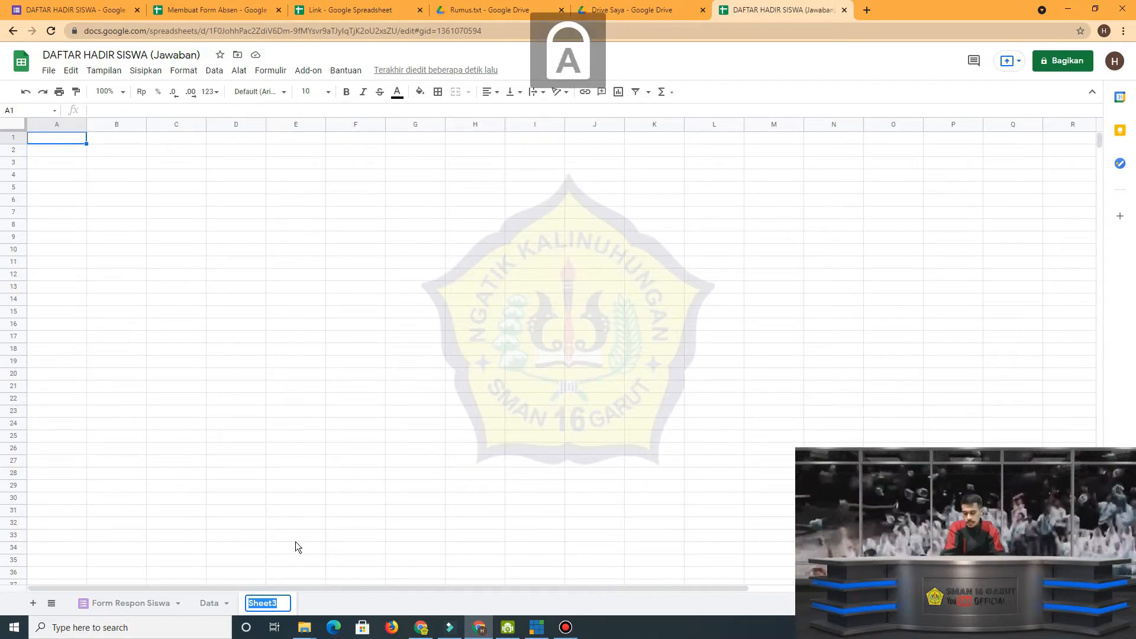
text(XI M)
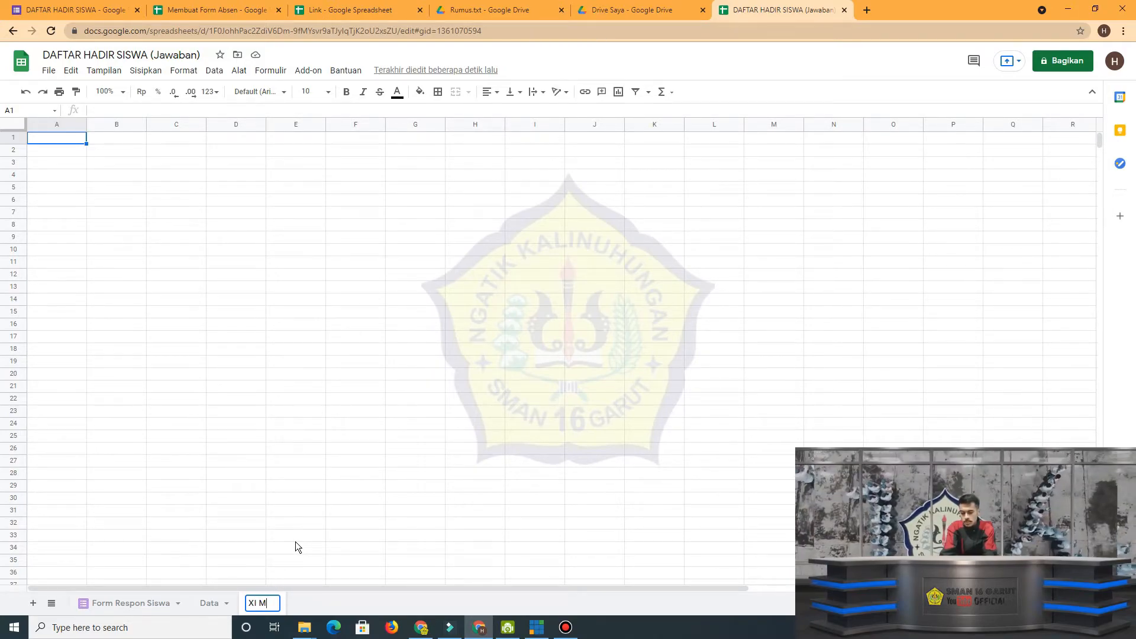
text(IPA 1)
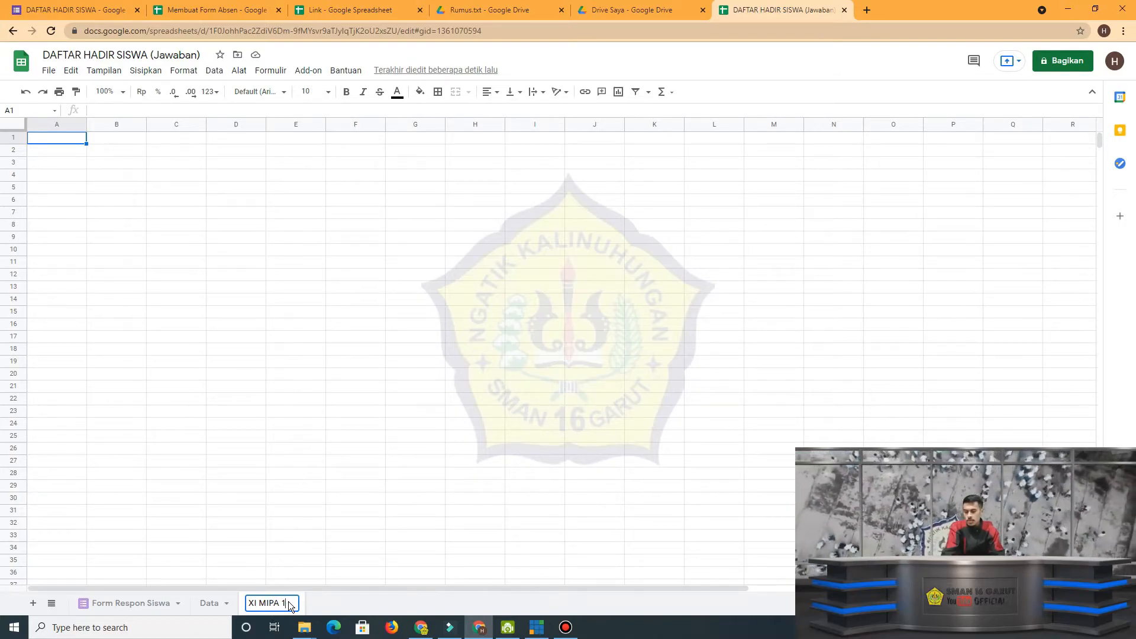
click(271, 354)
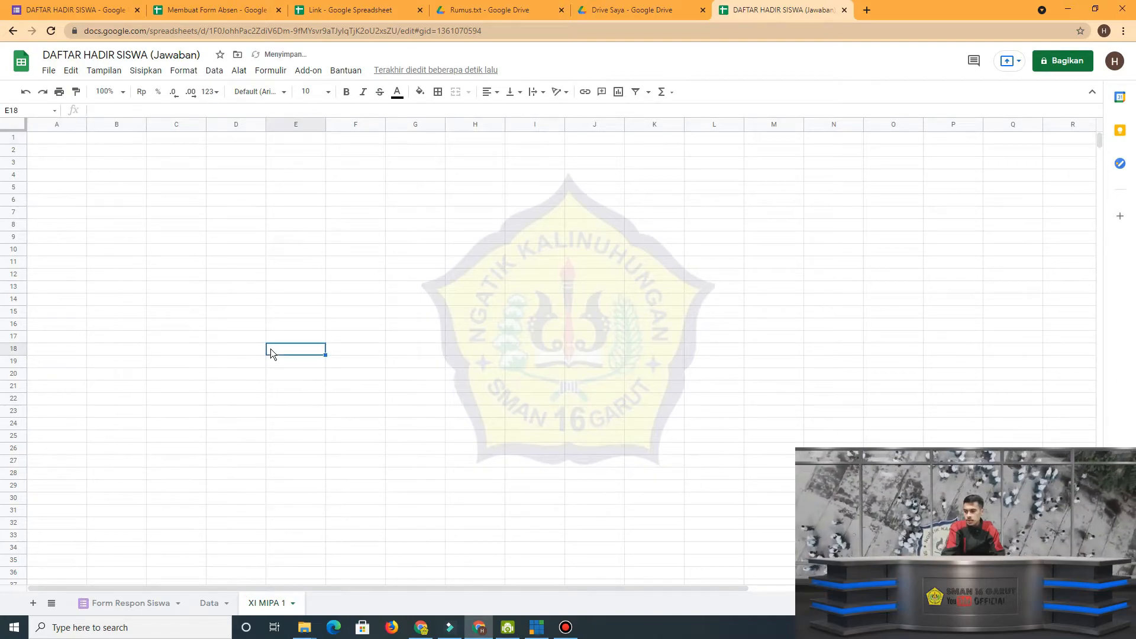
Copy the number, name and class columns for XI MIPA 1, cells A1:C34, from the Membuat Form Absen spreadsheet.
click(67, 202)
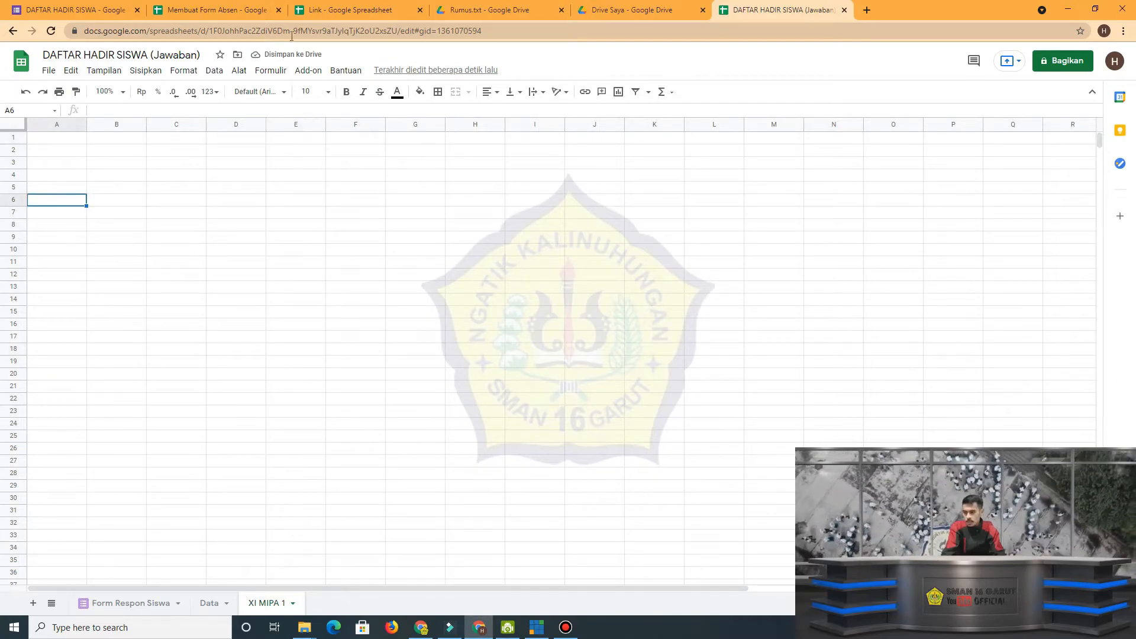
click(236, 10)
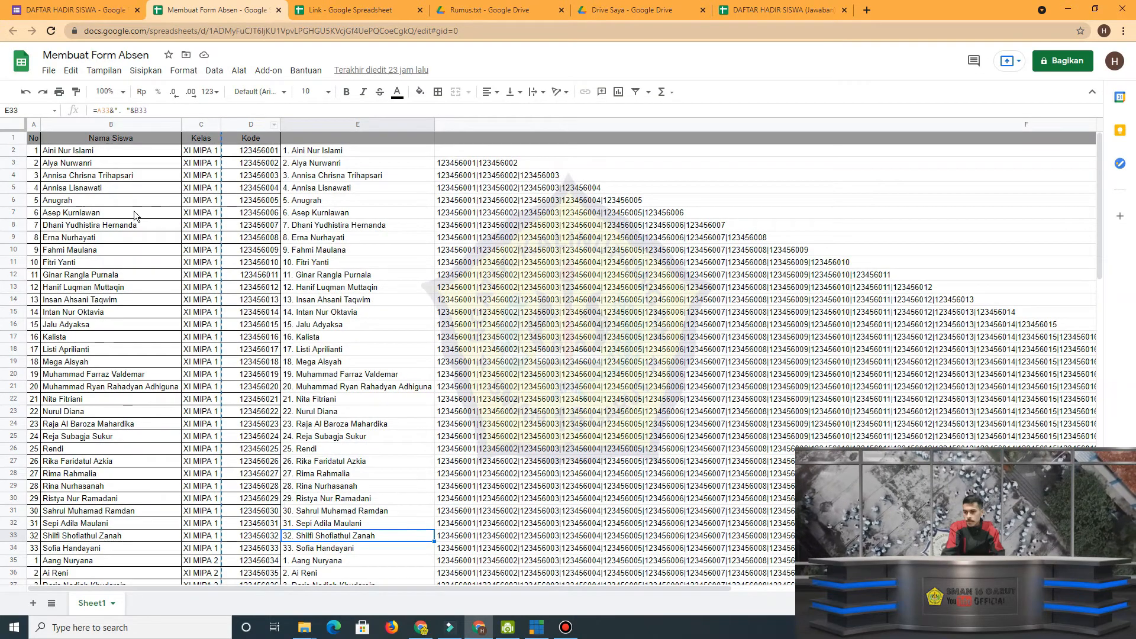
drag(33, 155, 185, 165)
drag(33, 135, 215, 559)
key(ctrl+c)
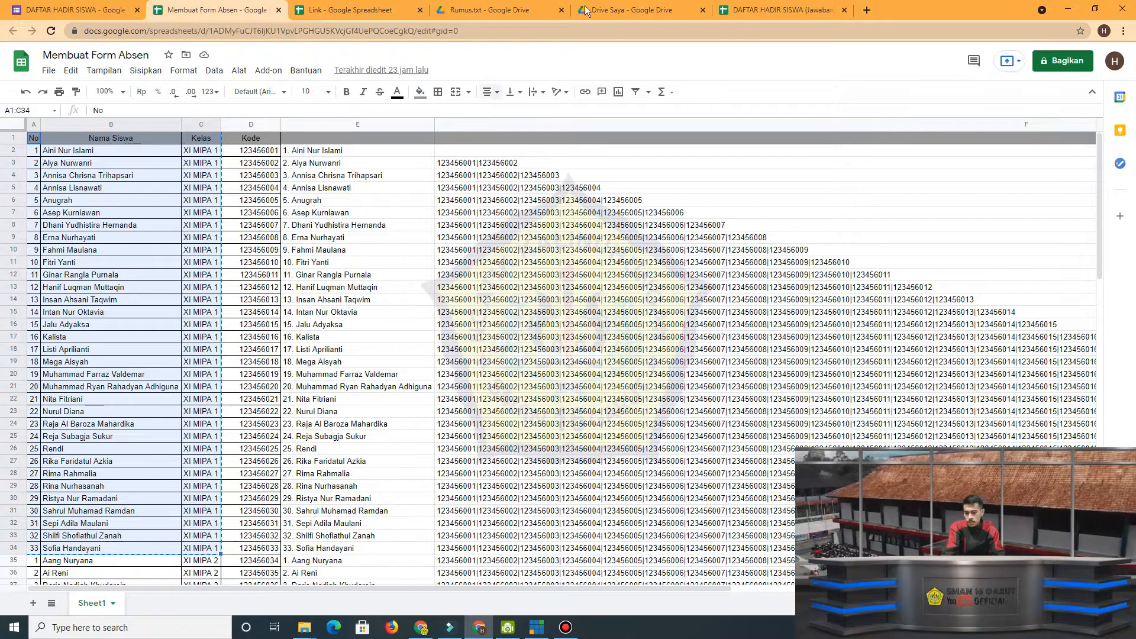
Paste the copied student list as values only at A10 on the XI MIPA 1 sheet of DAFTAR HADIR SISWA (Jawaban).
click(778, 10)
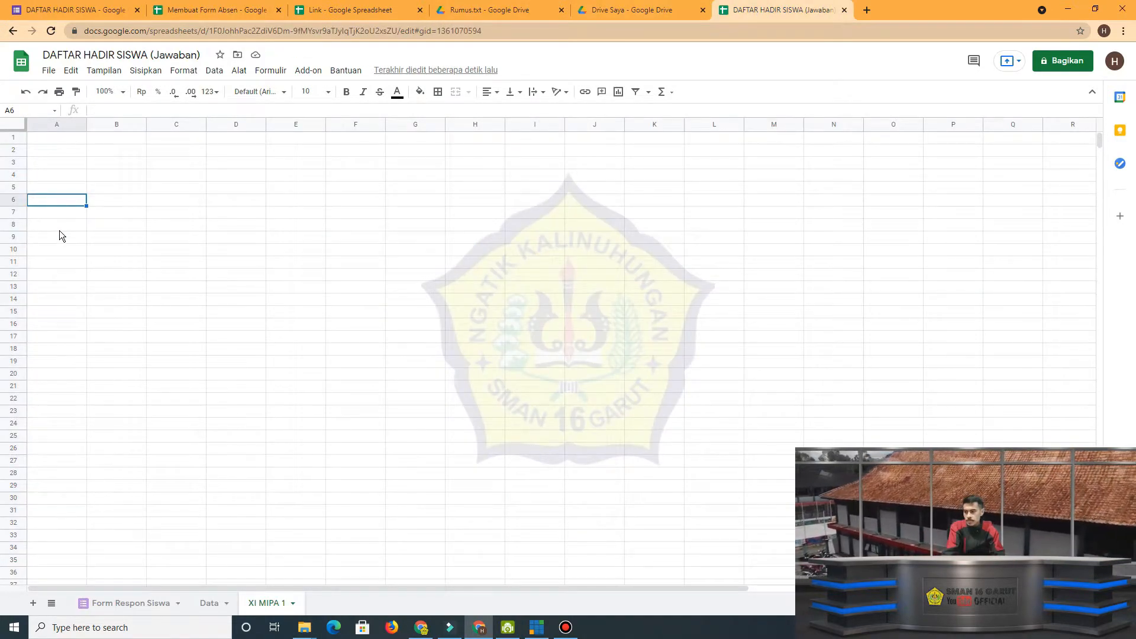
click(59, 247)
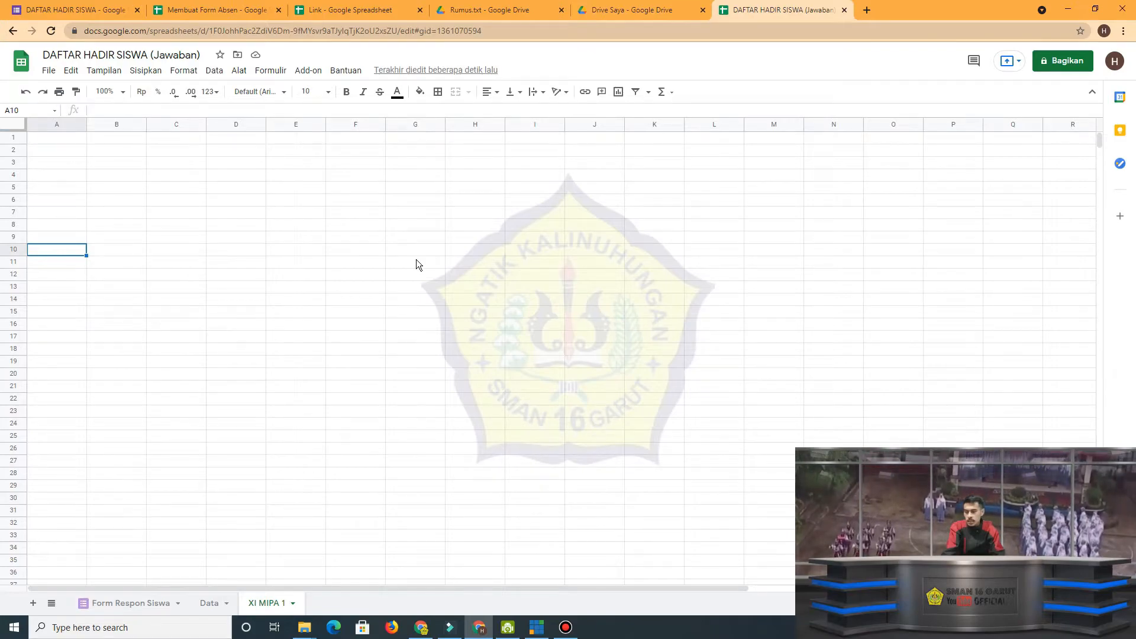
right_click(59, 250)
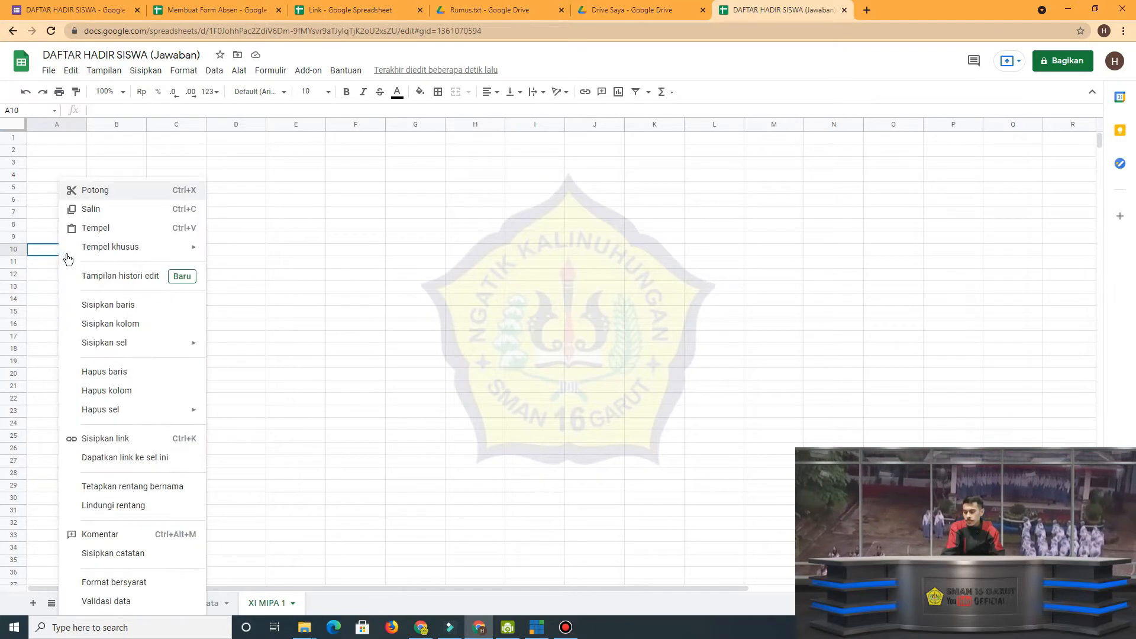
mouse_move(133, 252)
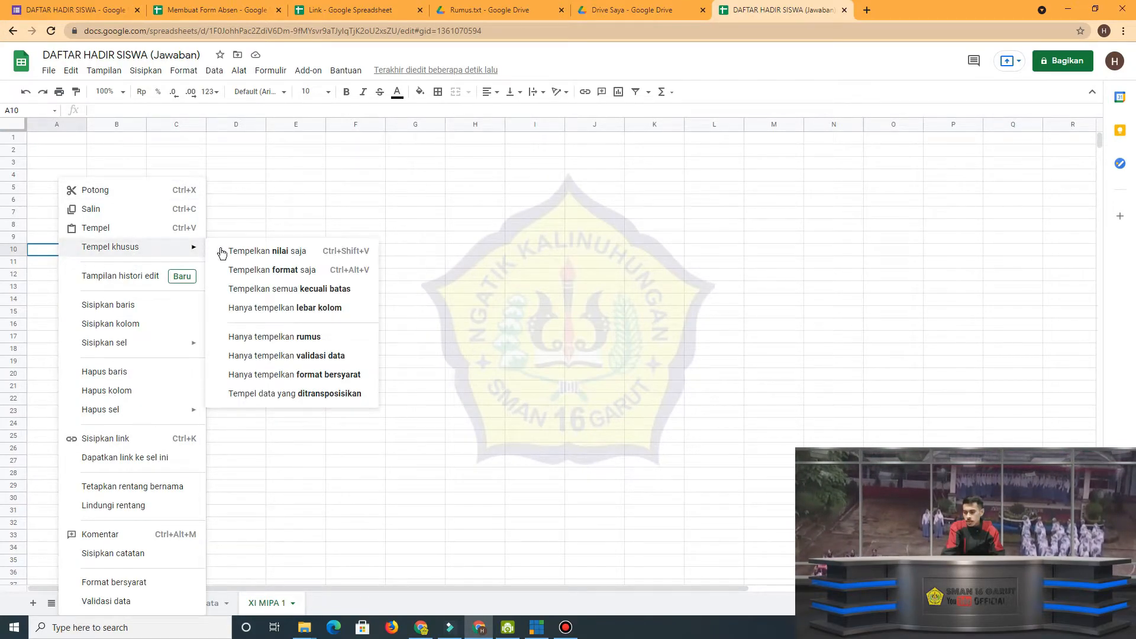
click(276, 257)
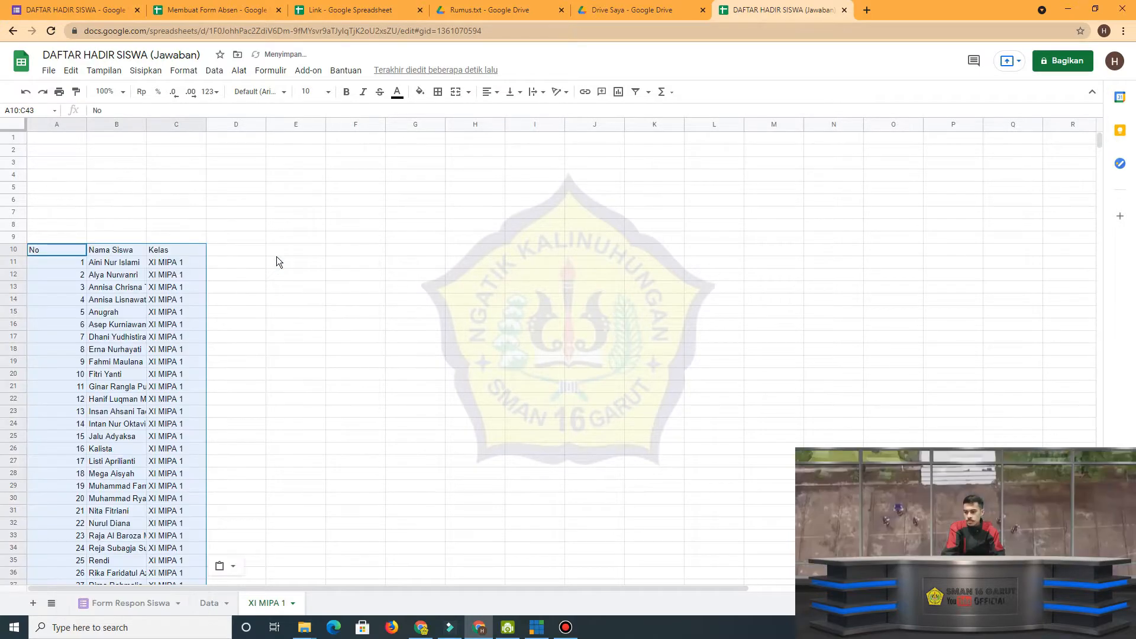
Fit the widths of columns A, B and C to the pasted student list.
double_click(86, 125)
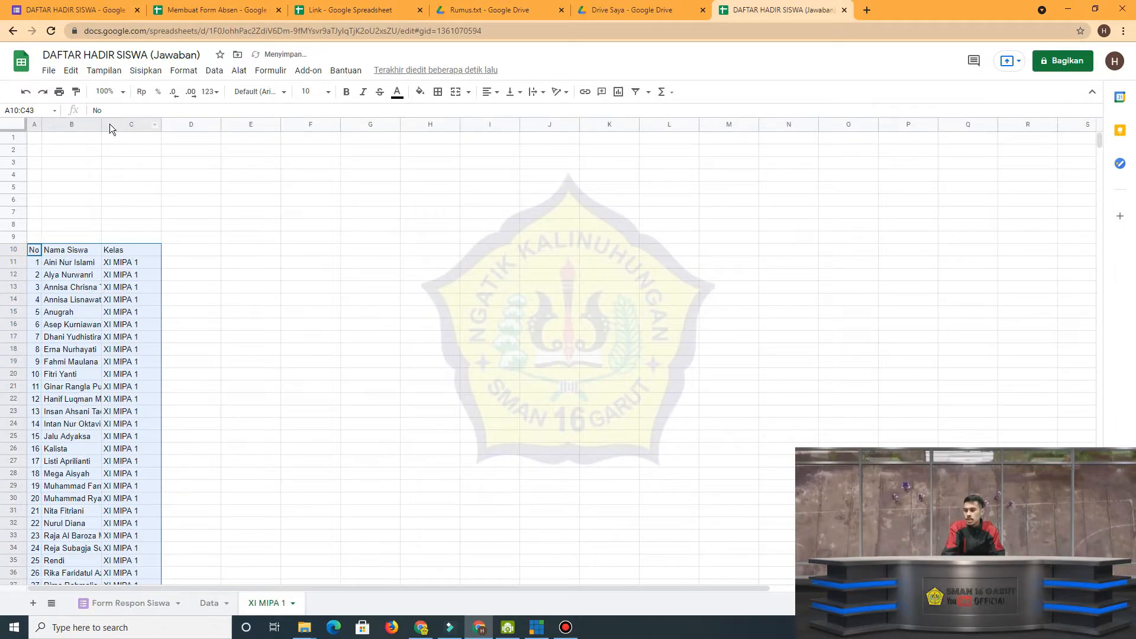
double_click(101, 124)
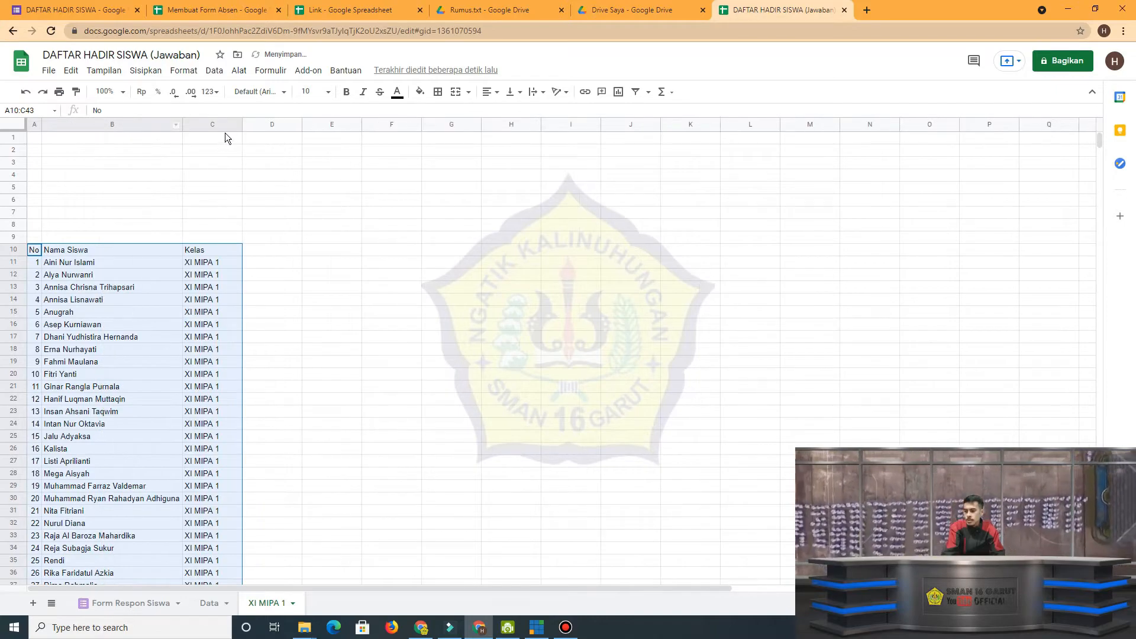
double_click(241, 126)
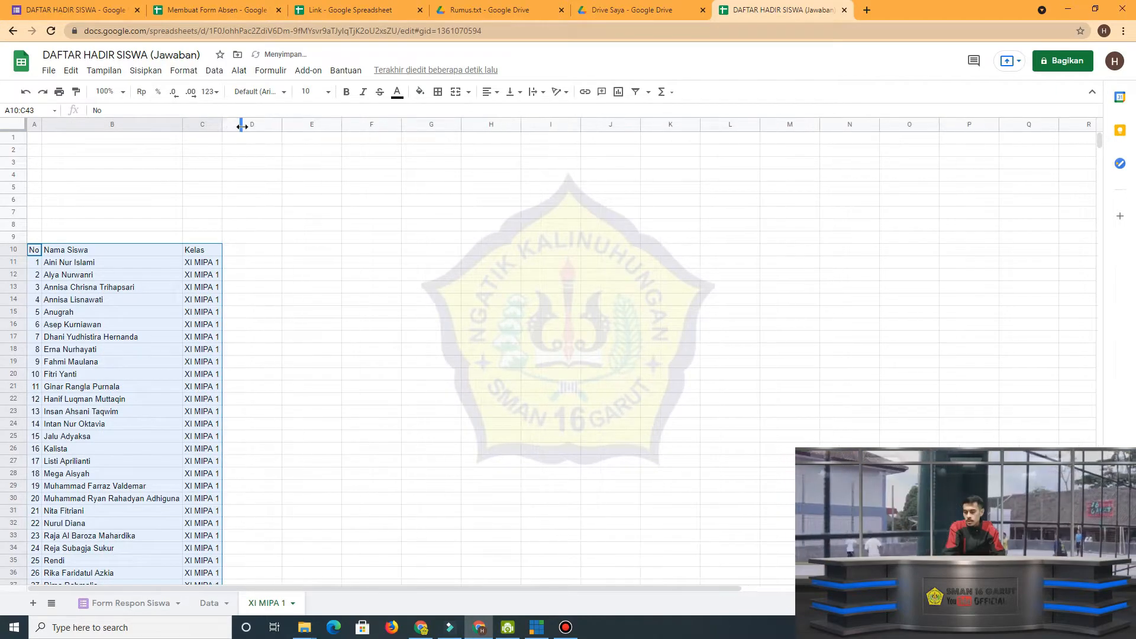
click(261, 299)
Fill the header cells A10:C10 of the student list with grey.
drag(33, 249, 219, 247)
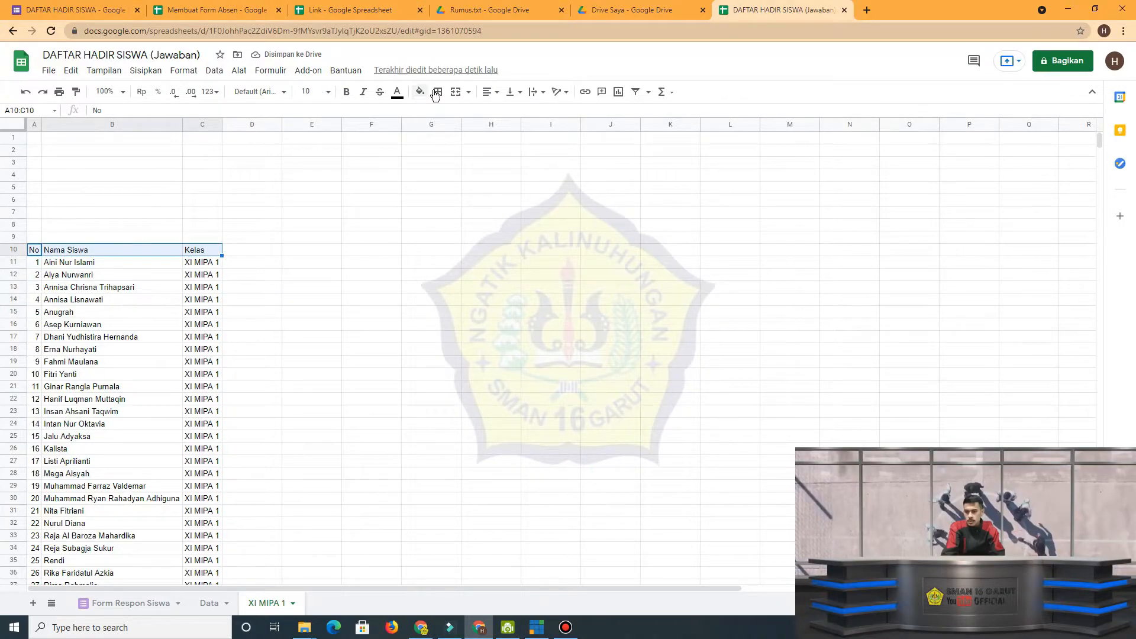
click(420, 93)
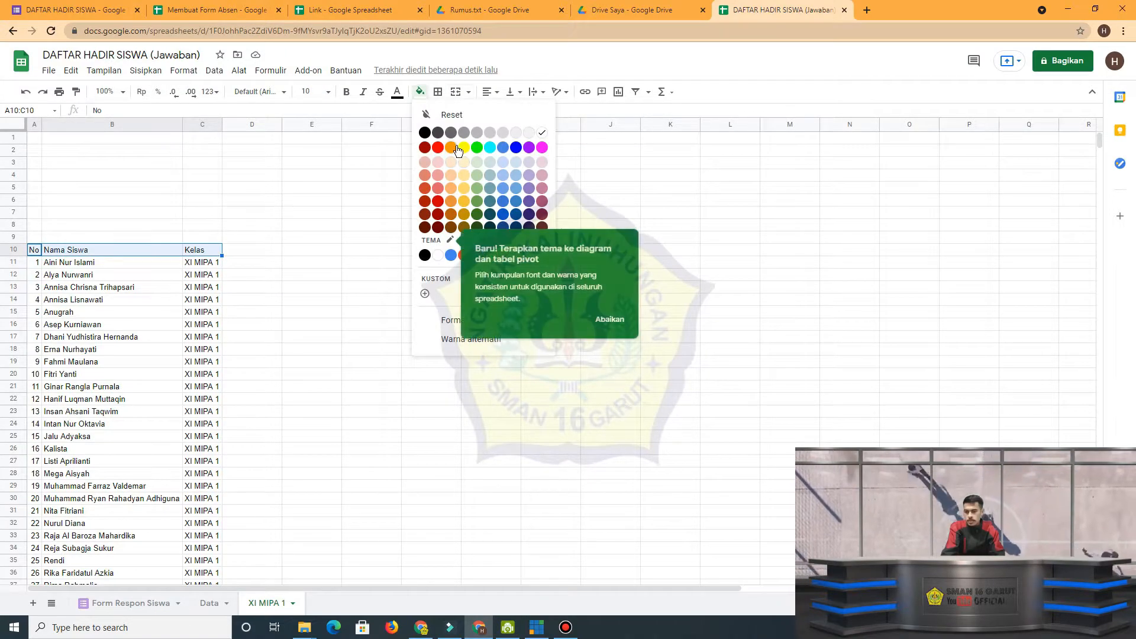
click(476, 134)
click(307, 299)
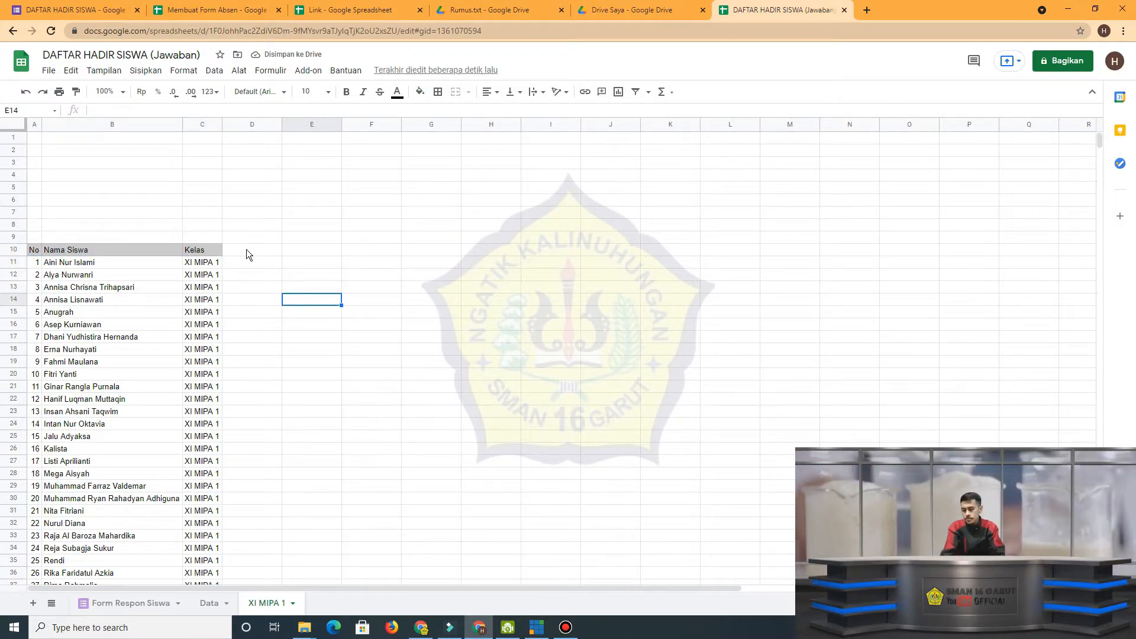
Compare the student codes in column A of Data with the student list on XI MIPA 1, where D11 is empty.
click(214, 611)
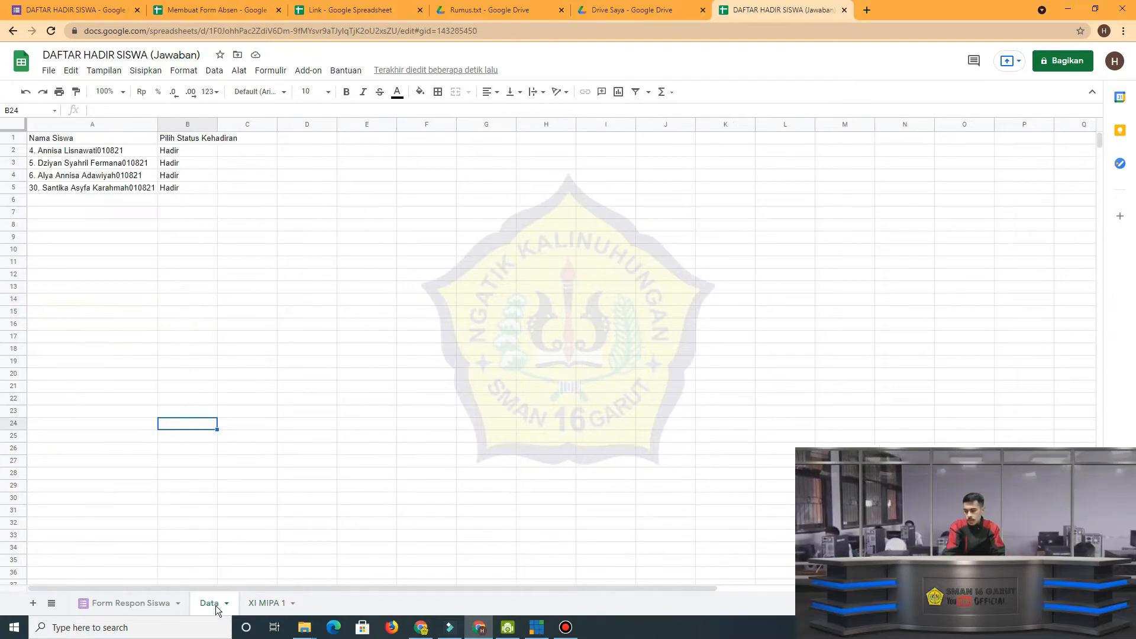
click(137, 153)
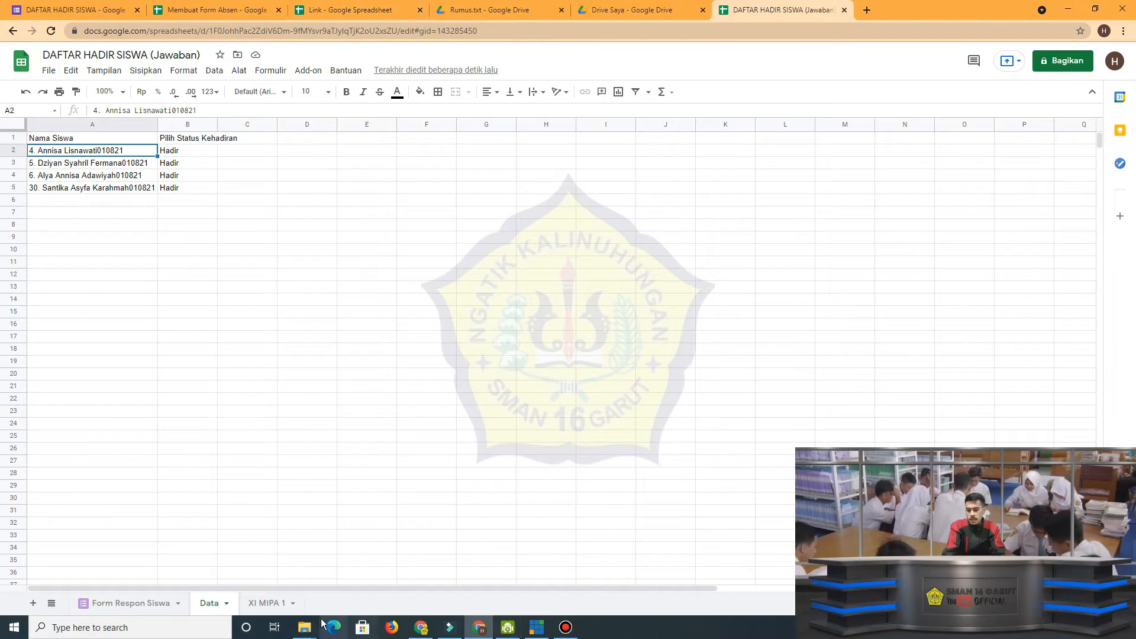
click(269, 603)
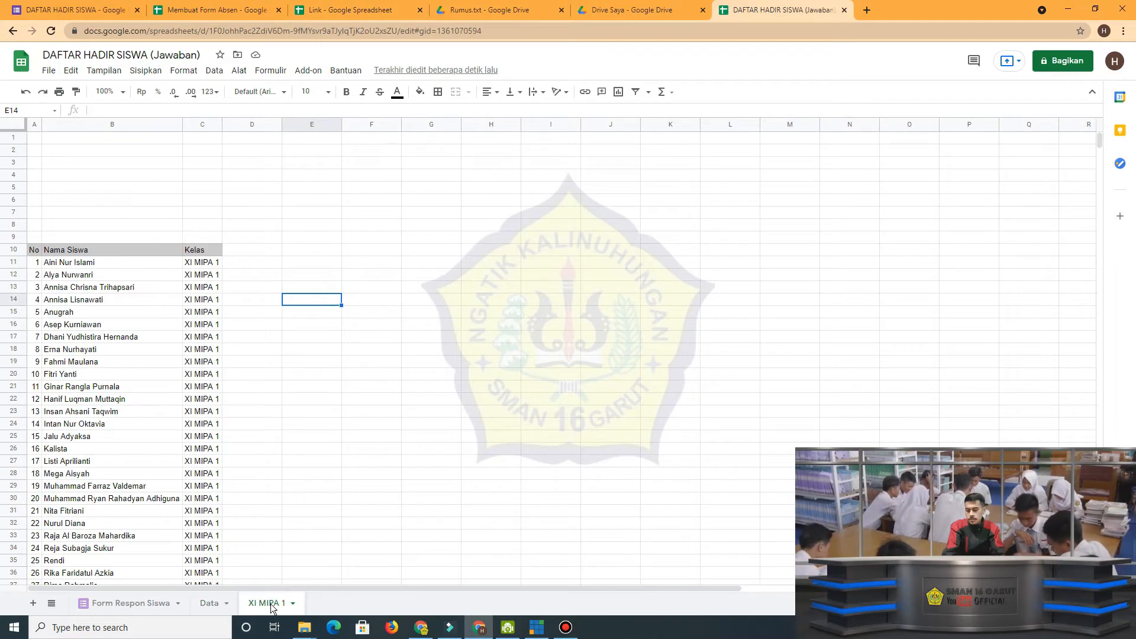
click(251, 262)
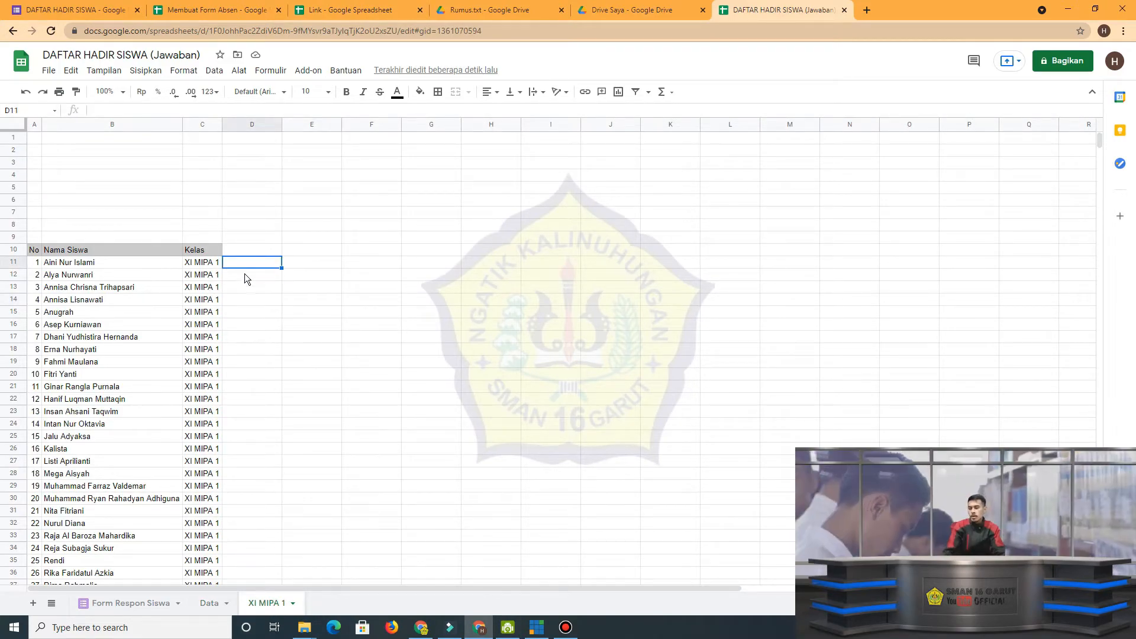
click(209, 603)
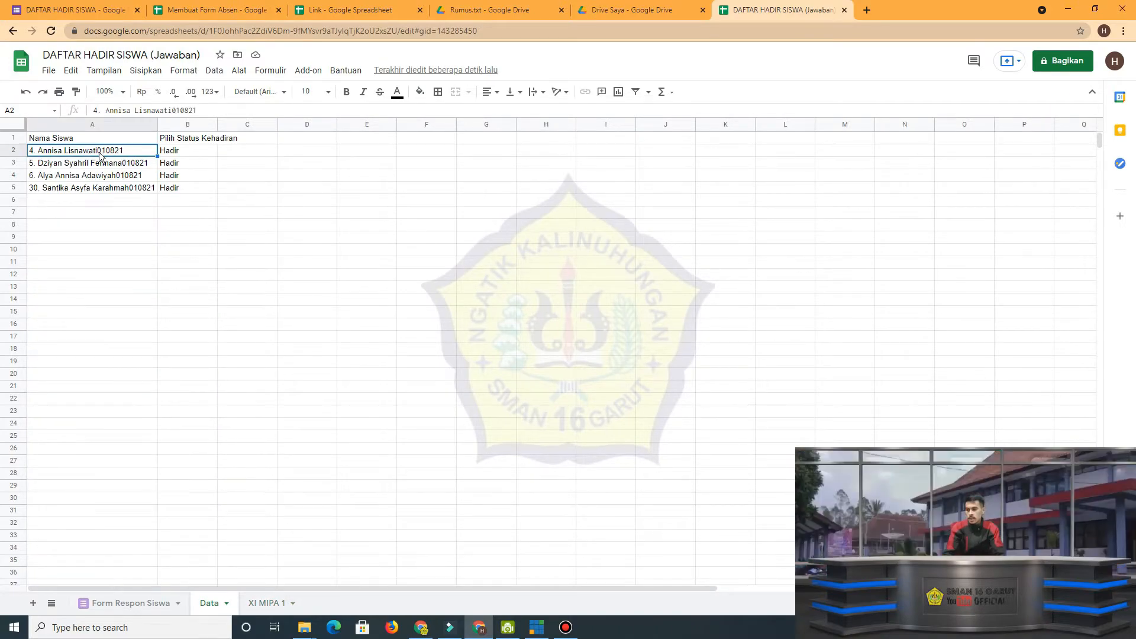
click(263, 604)
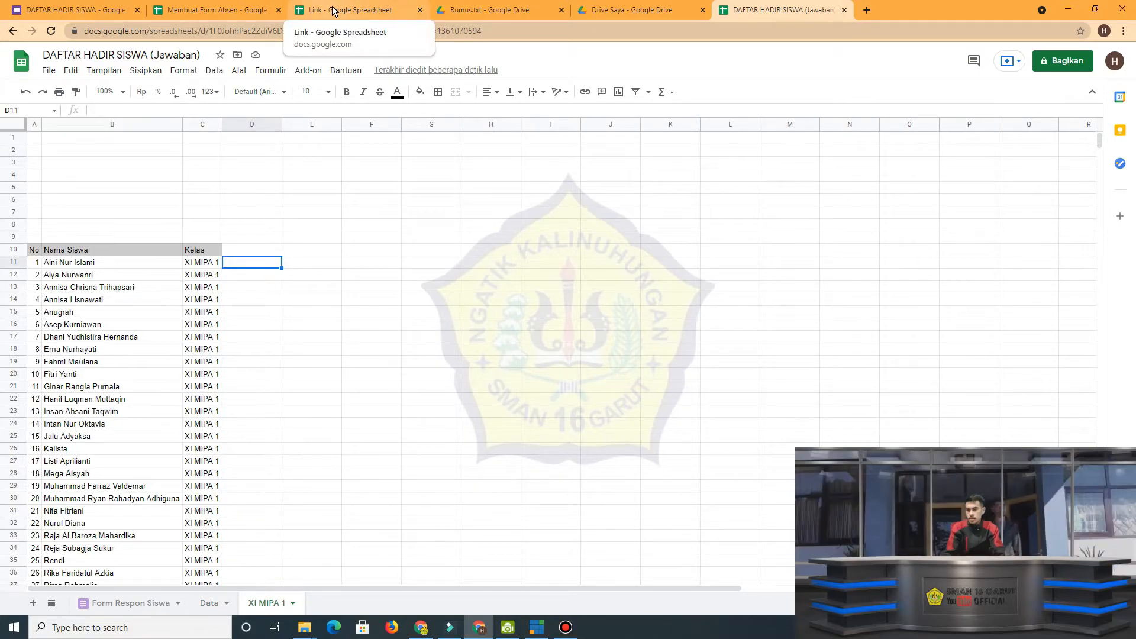
Copy =ARRAYFORMULA(A5:A&". "&B5:B) from Rumus.txt on Google Drive and enter it in D11 of XI MIPA 1.
click(485, 10)
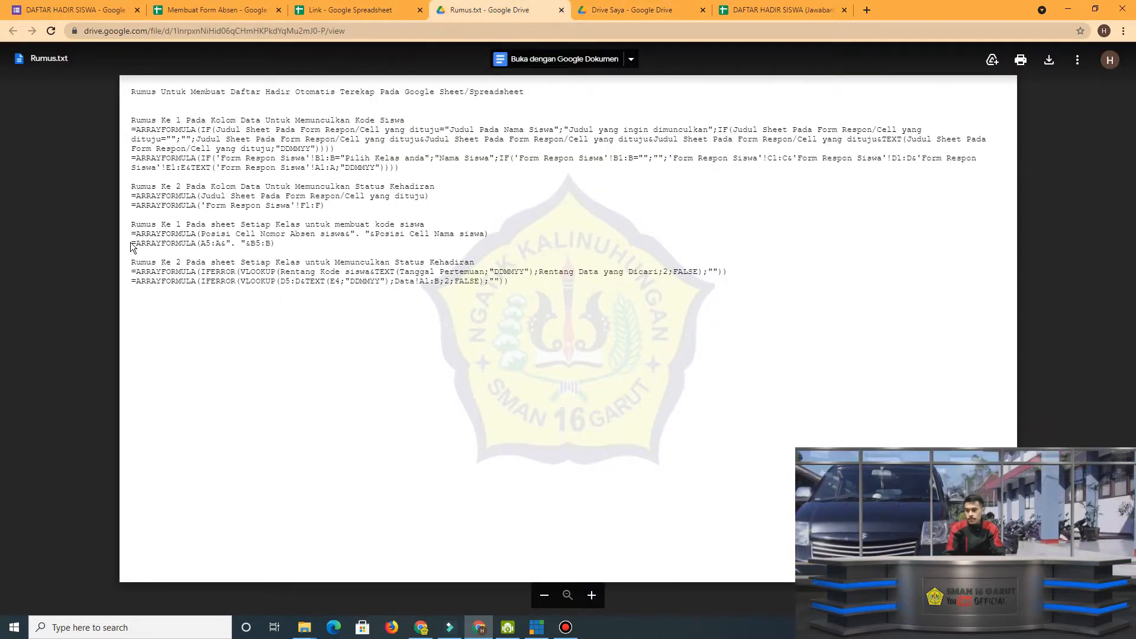
drag(133, 243, 210, 251)
key(ctrl+c)
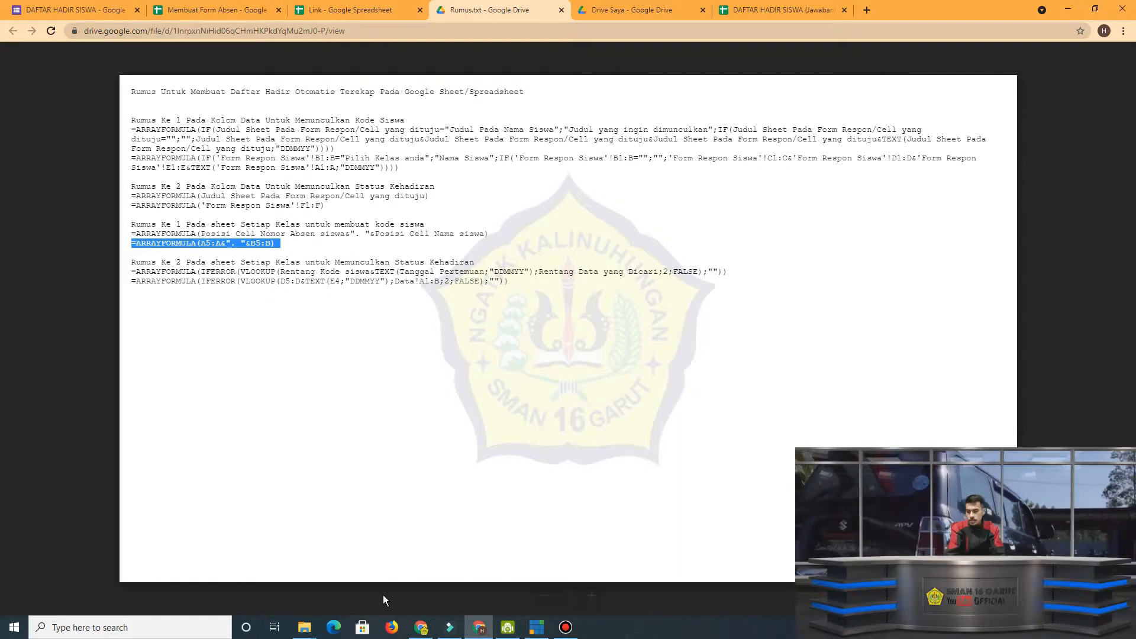
click(781, 10)
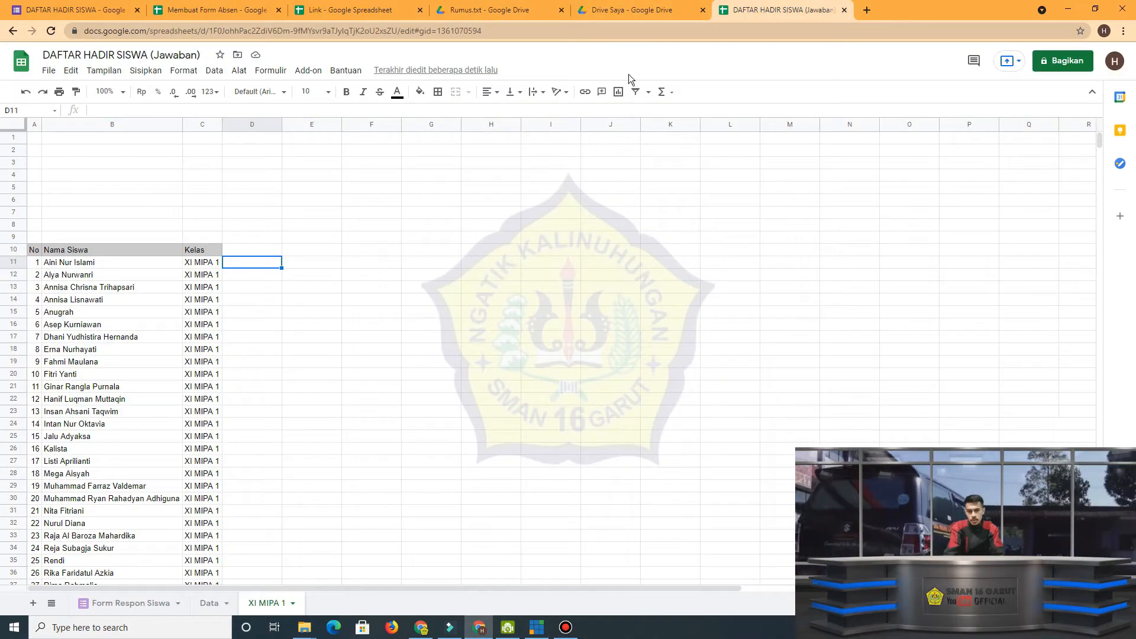
double_click(246, 263)
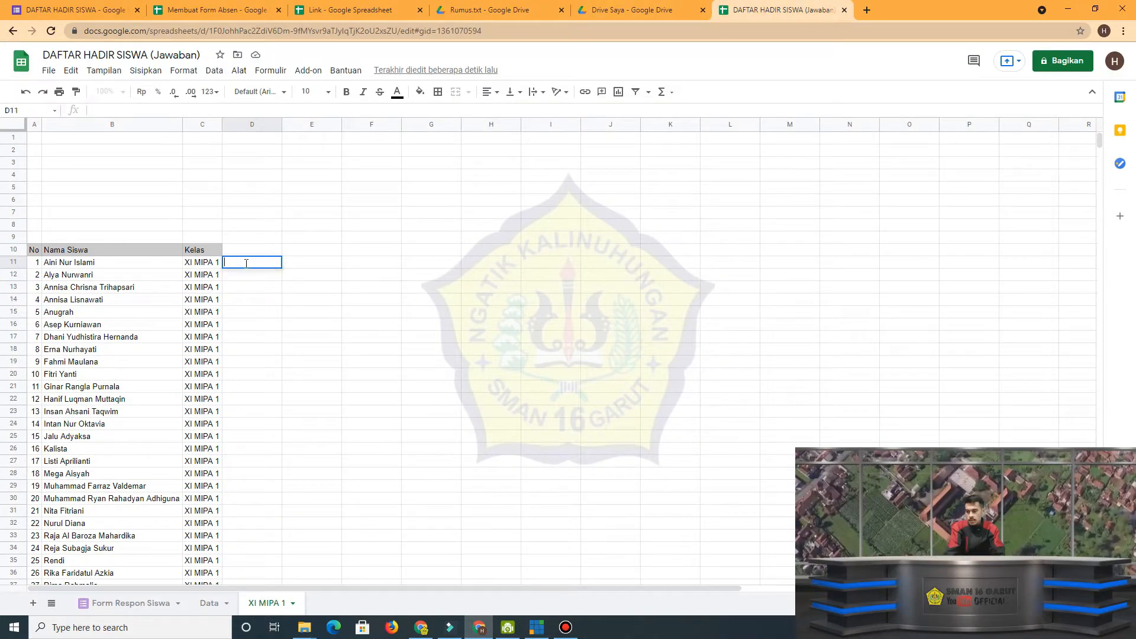
key(ctrl+v)
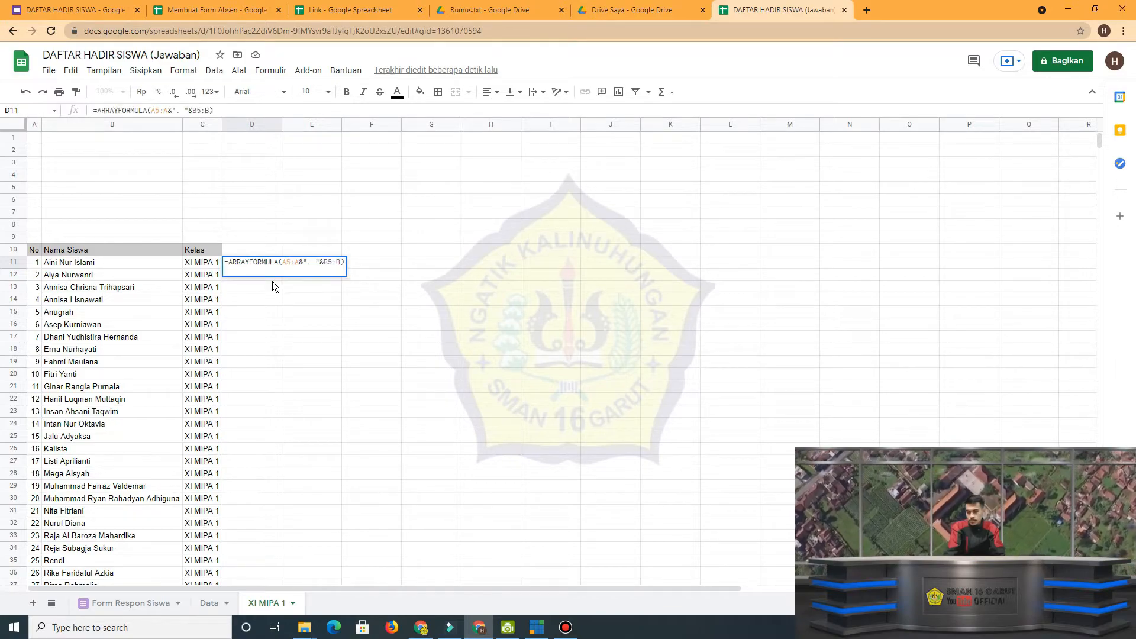
key(Return)
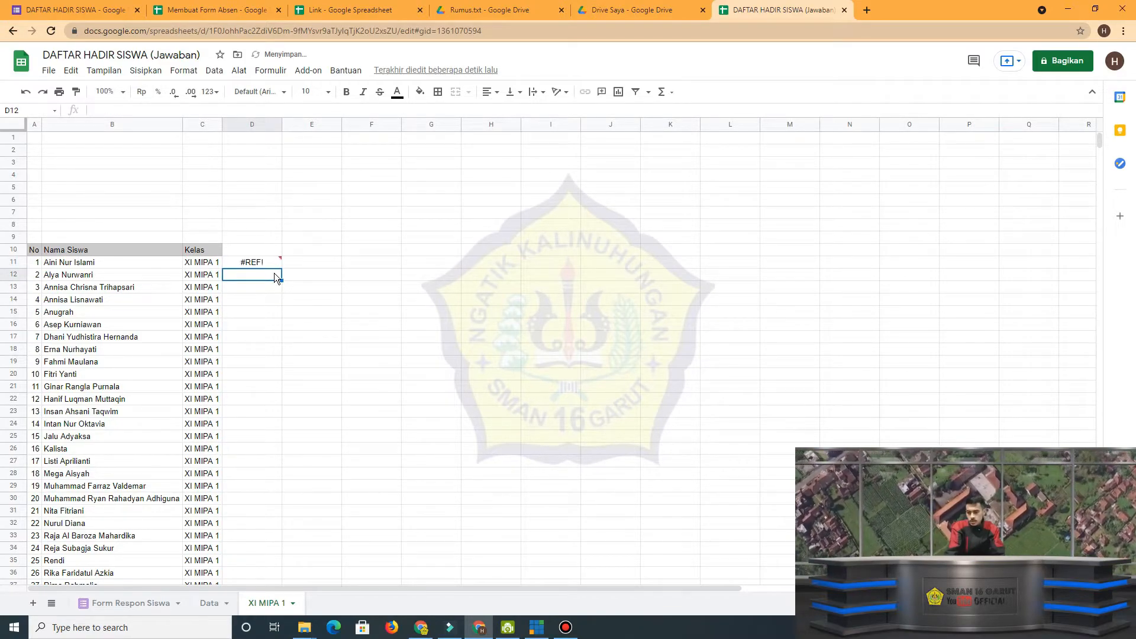
Change the D11 formula references to start at row 11, giving =ARRAYFORMULA(A11:A&". "&B11:B).
click(269, 260)
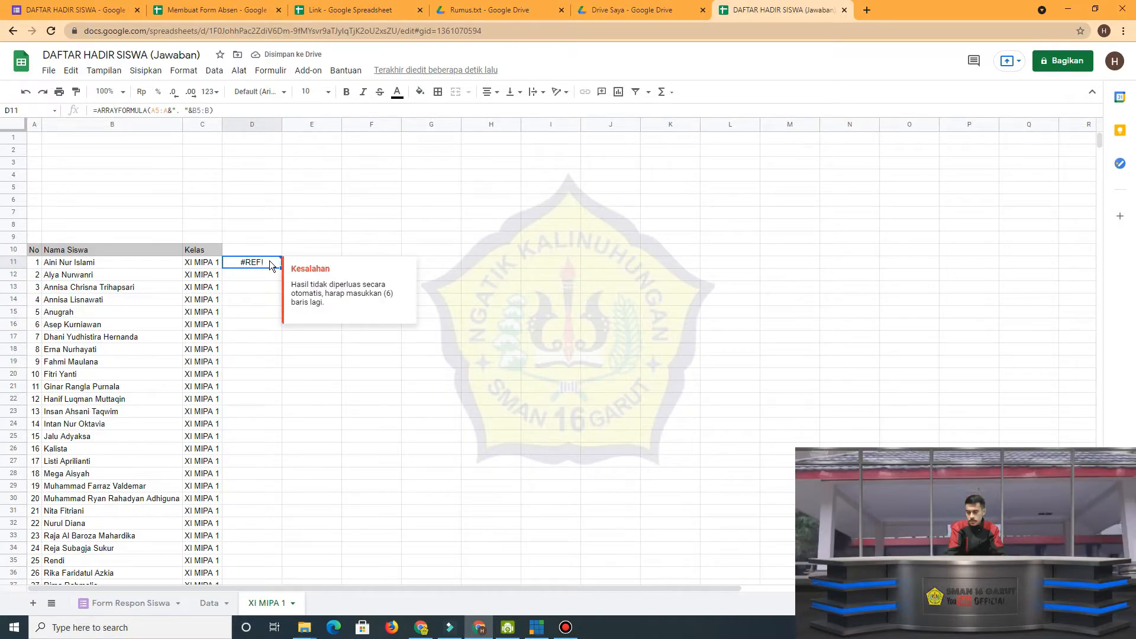
click(157, 111)
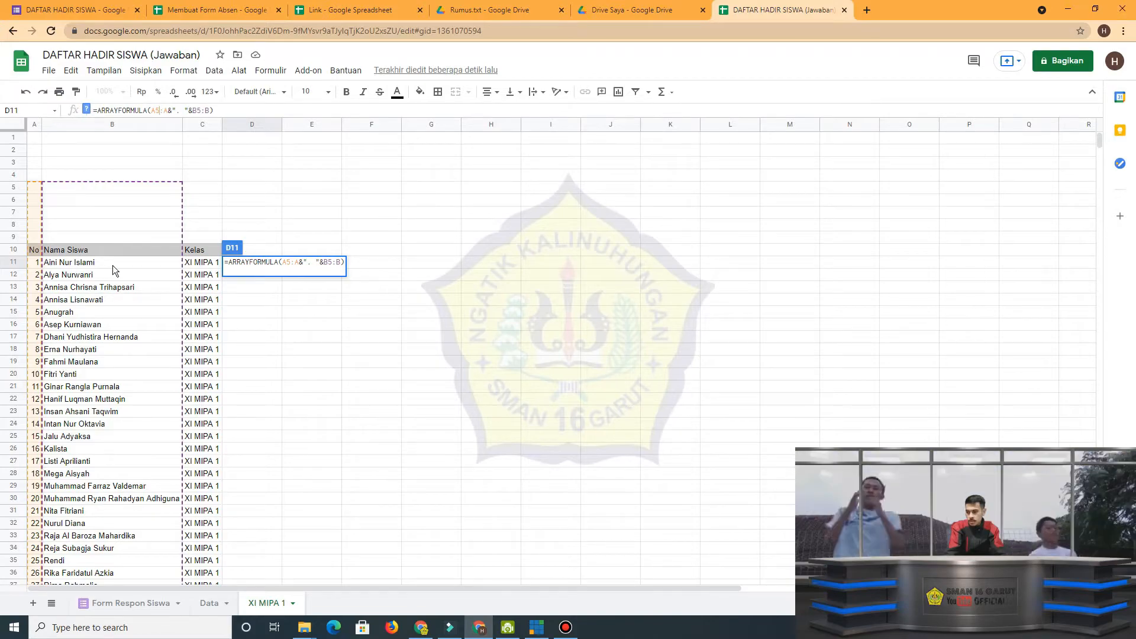
click(291, 262)
key(BackSpace)
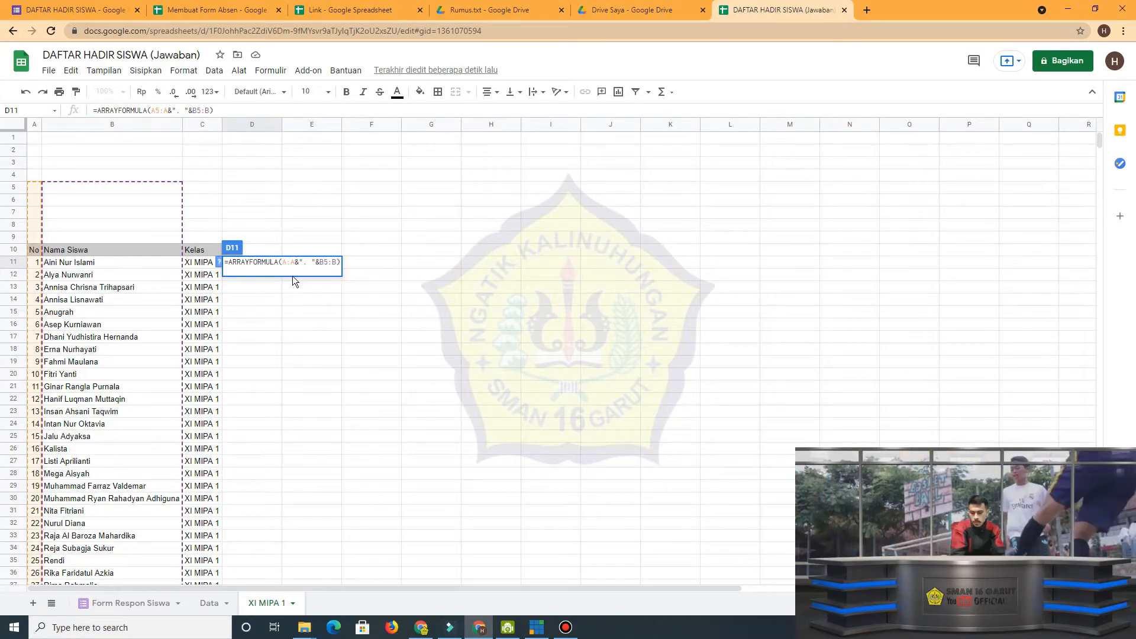
text(11)
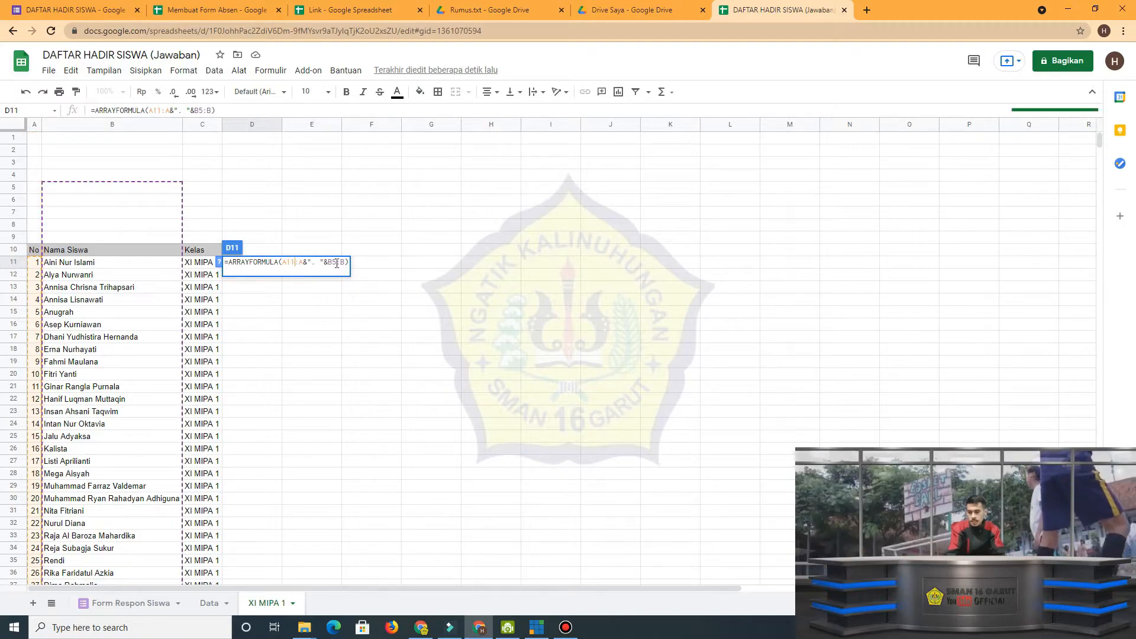
click(336, 263)
key(BackSpace)
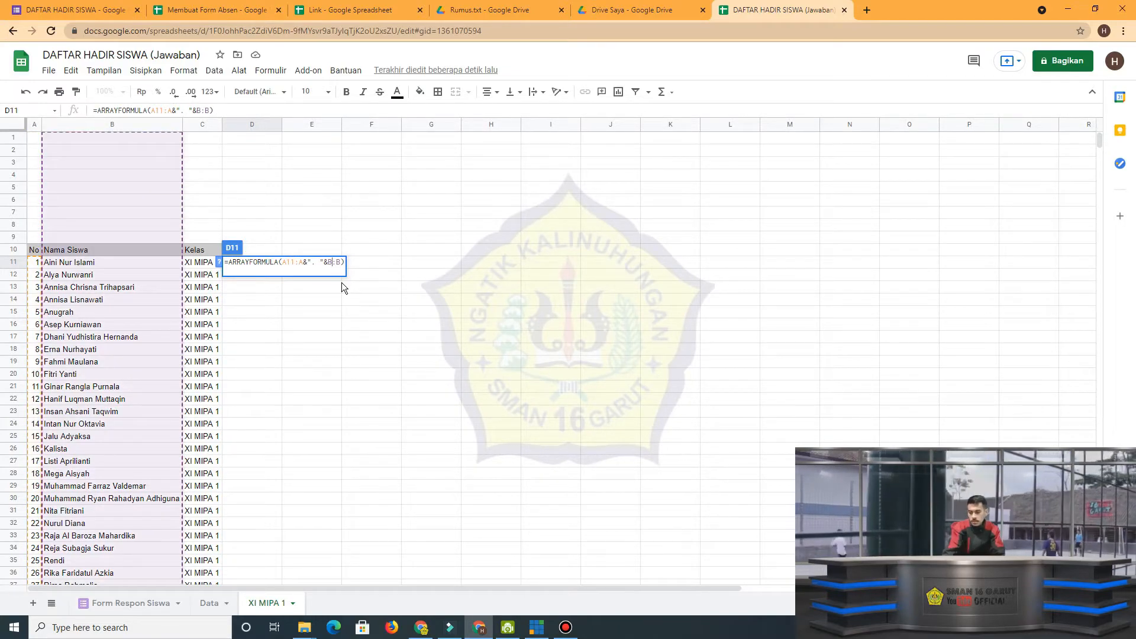
text(11)
key(Return)
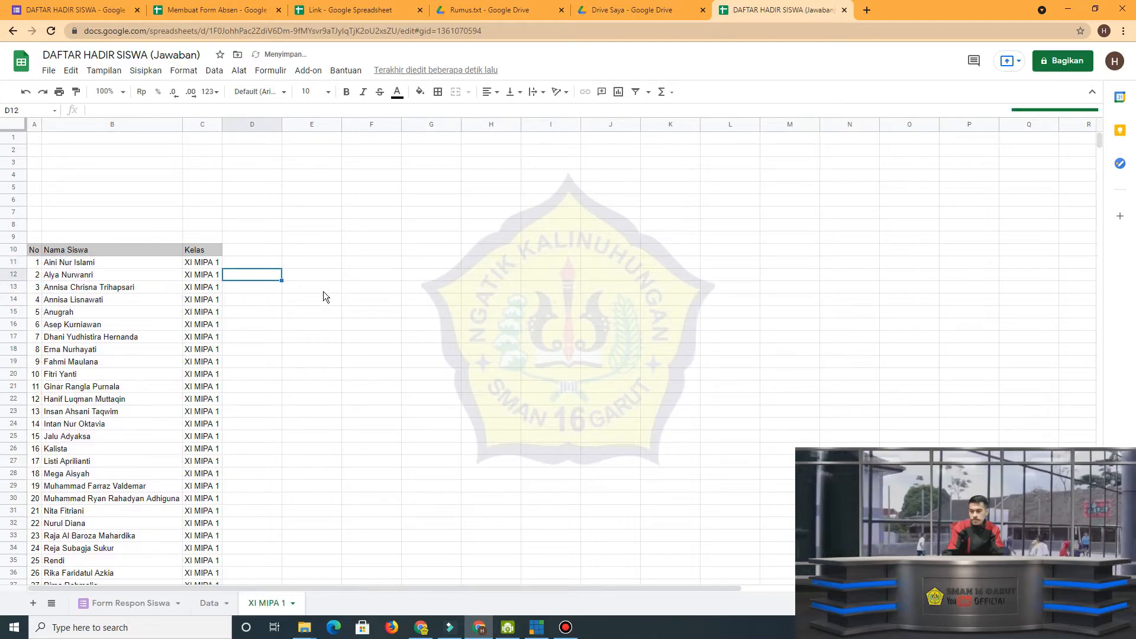
Fit the width of column D to the student codes and open the D11 formula to review its references.
click(268, 263)
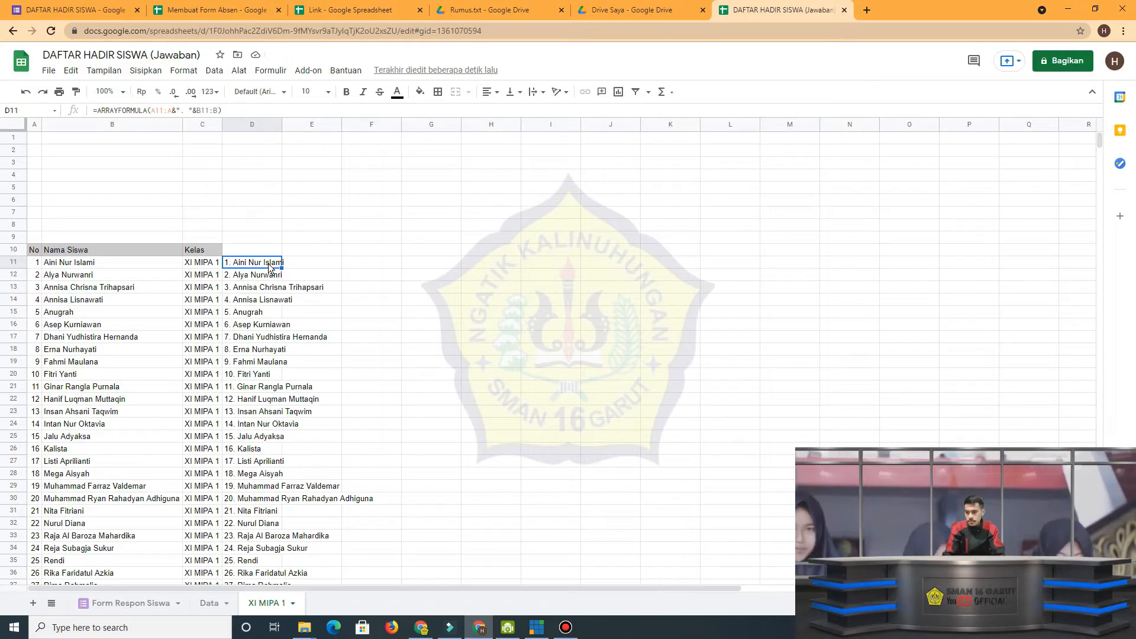
double_click(281, 126)
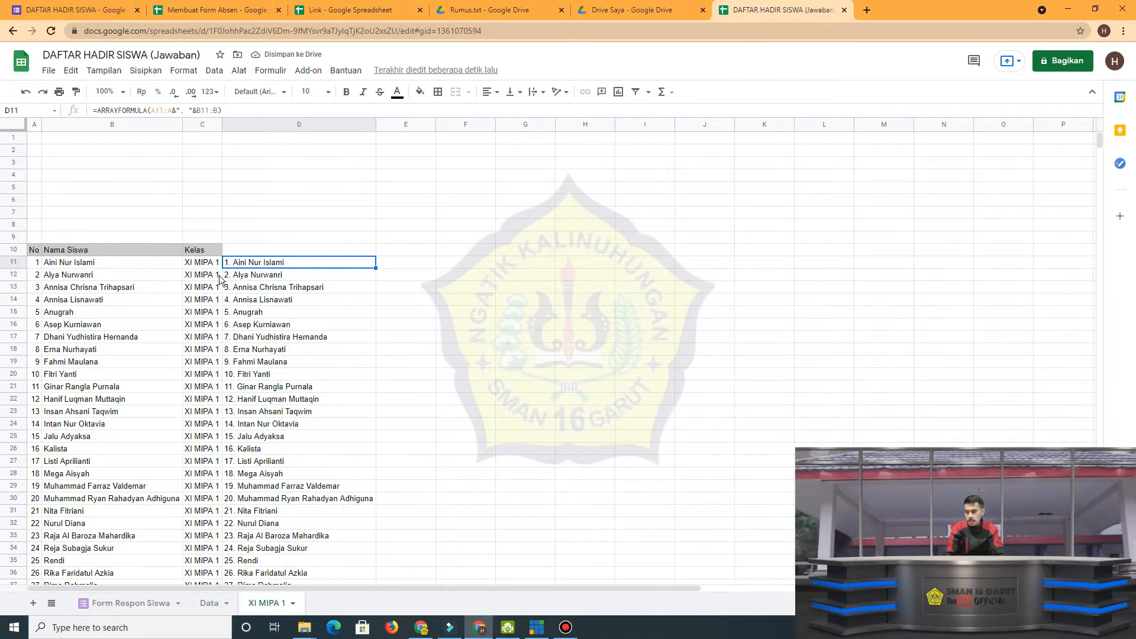
double_click(243, 264)
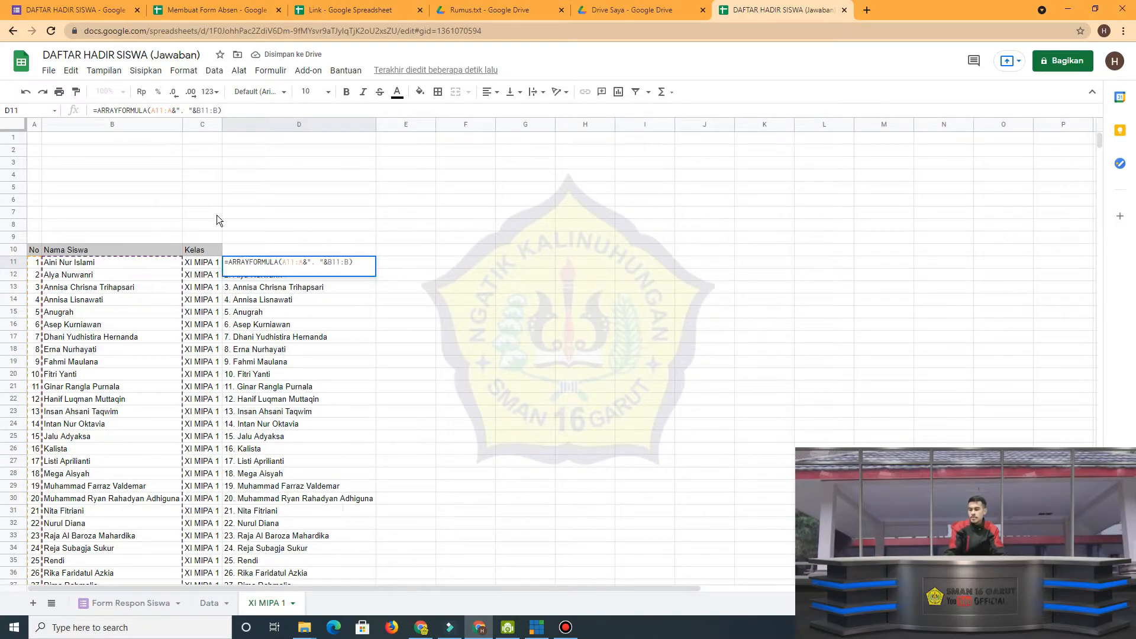
Examine the ". " separator in the D11 formula and close the formula without changing it.
click(182, 111)
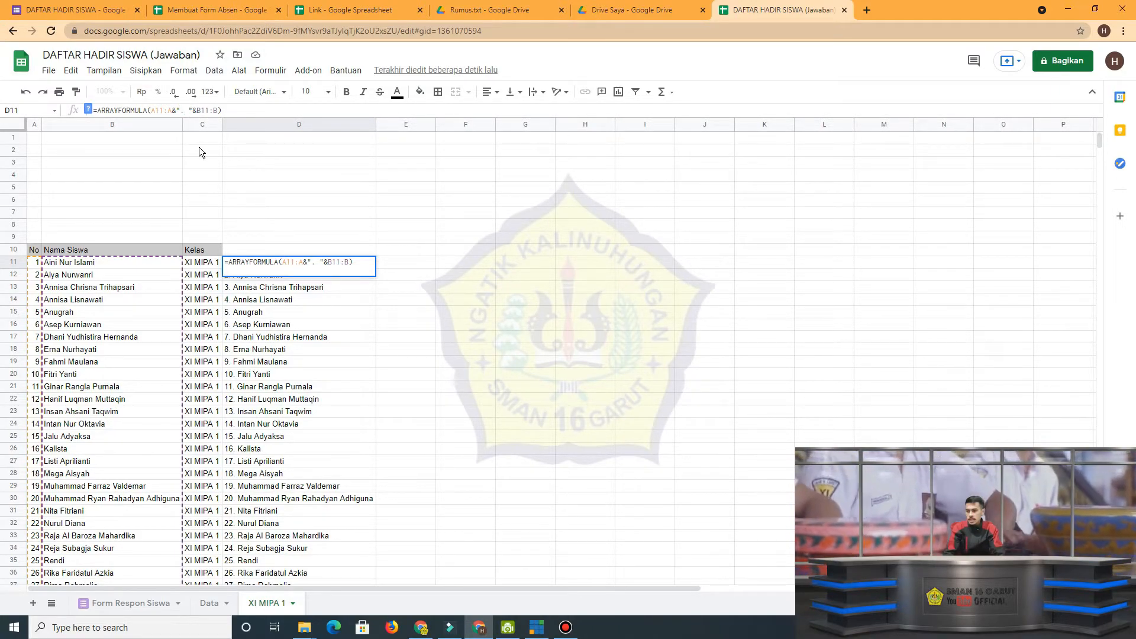
drag(322, 262, 308, 262)
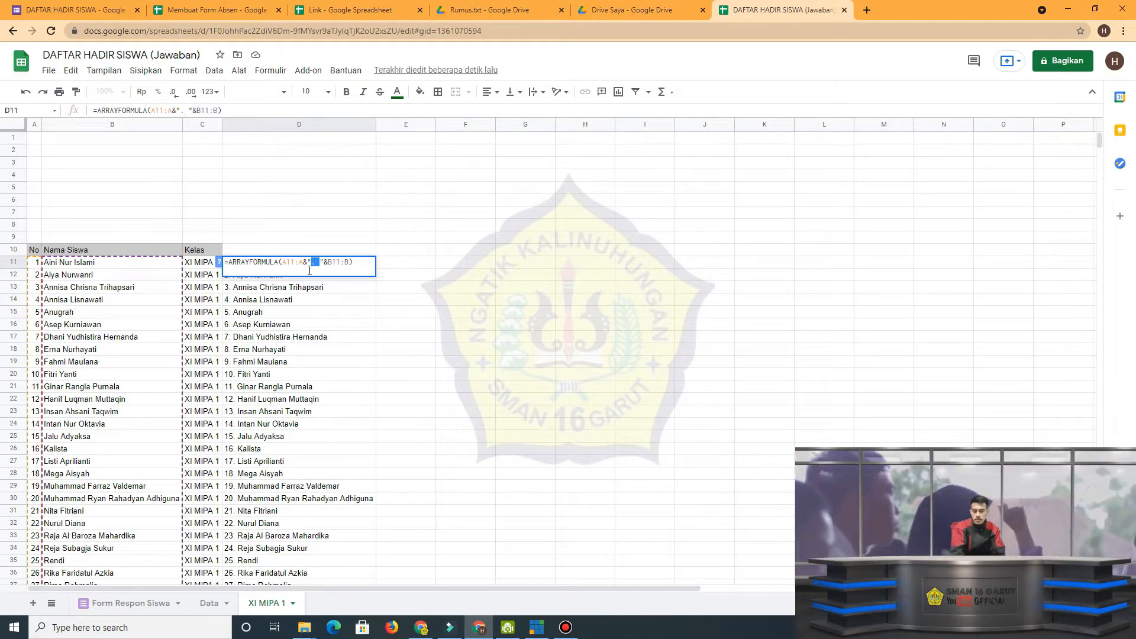
key(Return)
Enter the header "Kode Siswa" in D10, above the student codes.
click(285, 250)
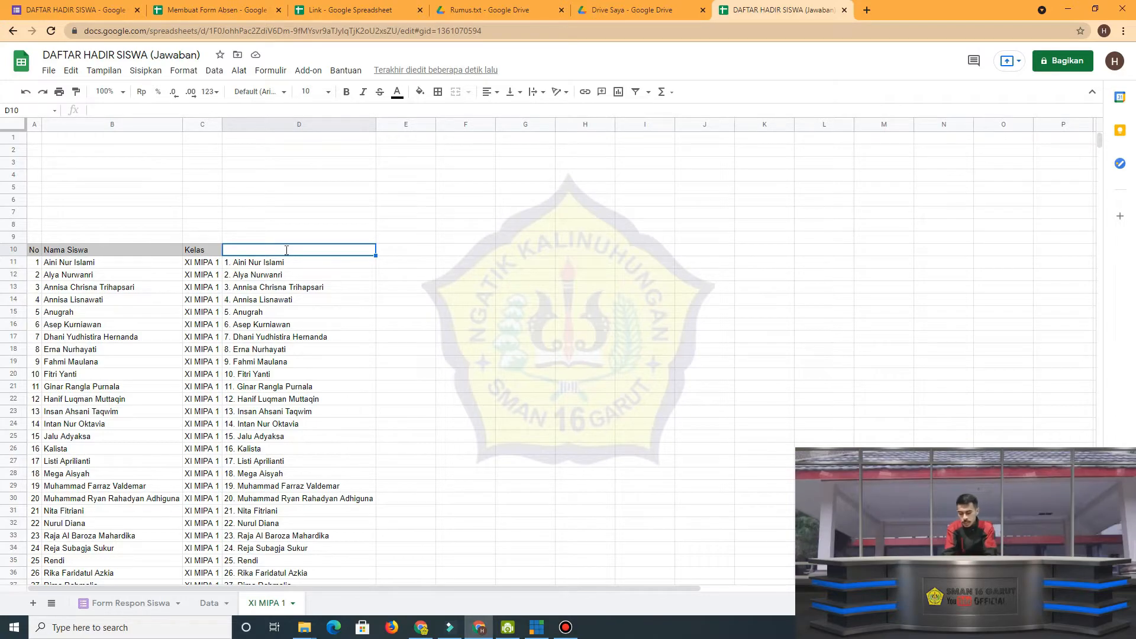
text(Kode Siswa)
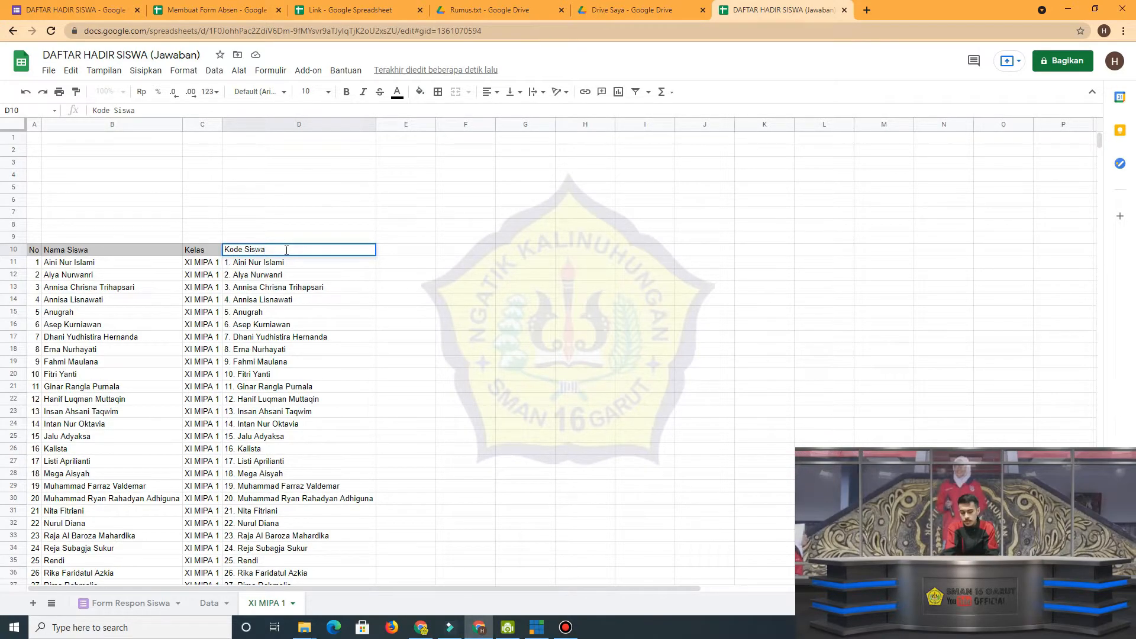
key(Return)
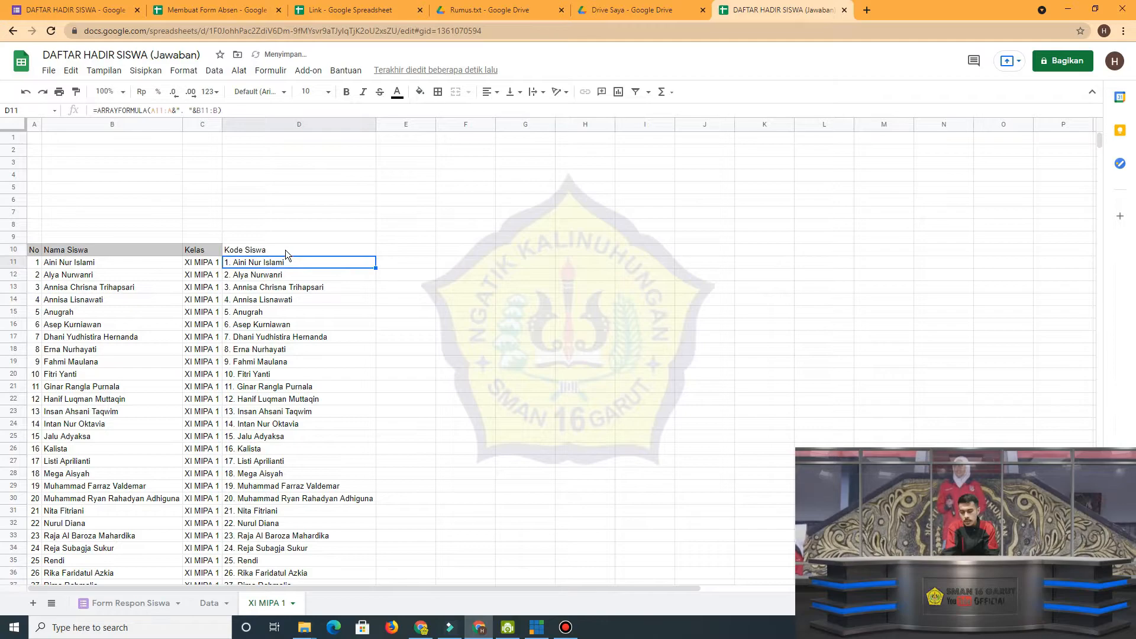
Number the meetings in row 9 by entering 1, 2, 3 from E9 and filling the series up to 10 in N9.
click(406, 237)
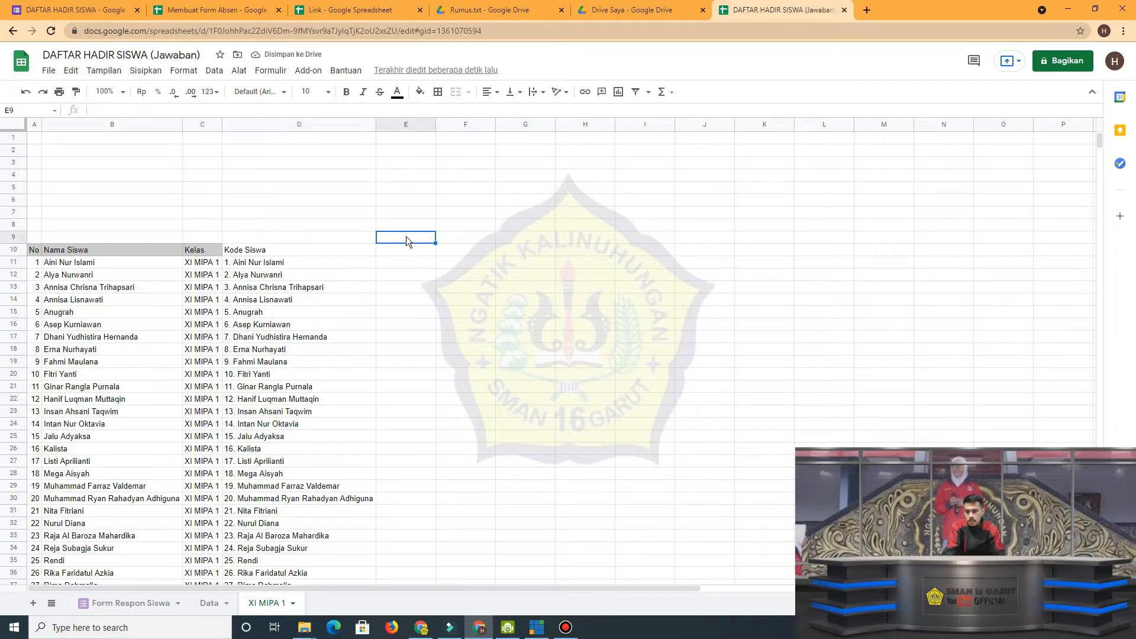
text(1)
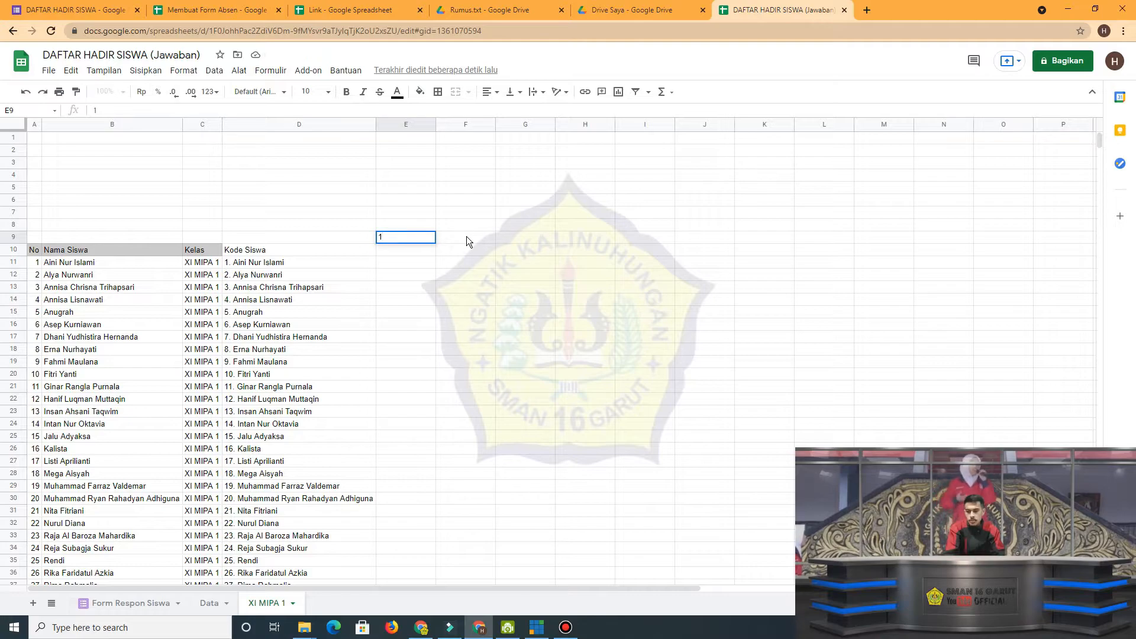
key(Tab)
text(2)
key(Tab)
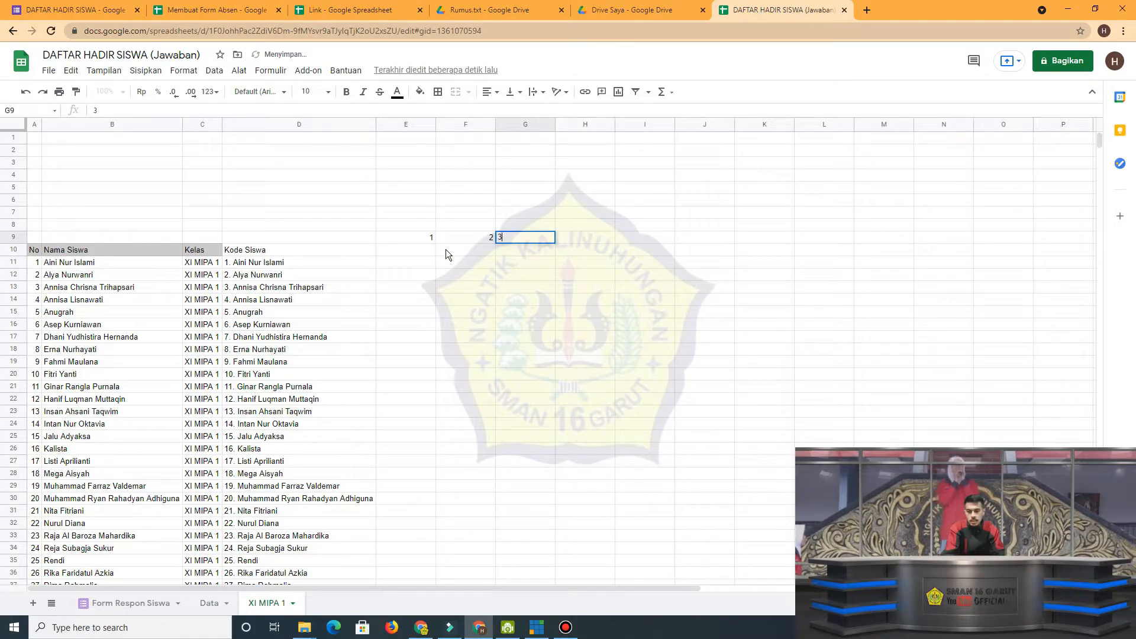
text(3)
key(Tab)
drag(434, 238, 956, 234)
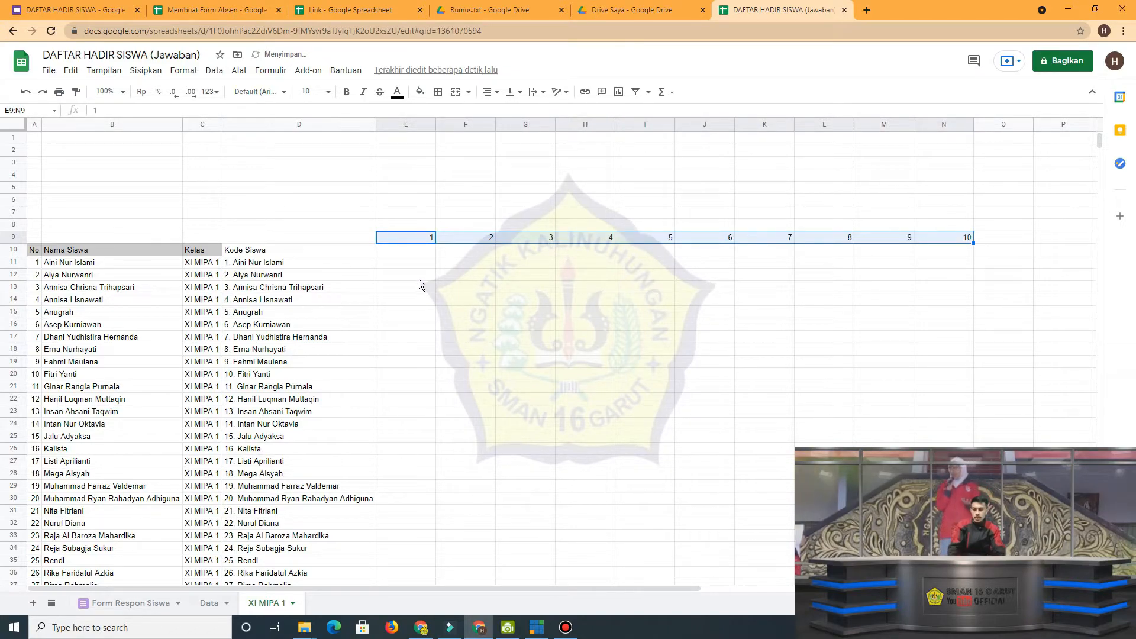
Merge E8:N8 above the meeting numbers and enter the heading "Pertemuan Ke / Tanggal Pertemuan".
click(413, 249)
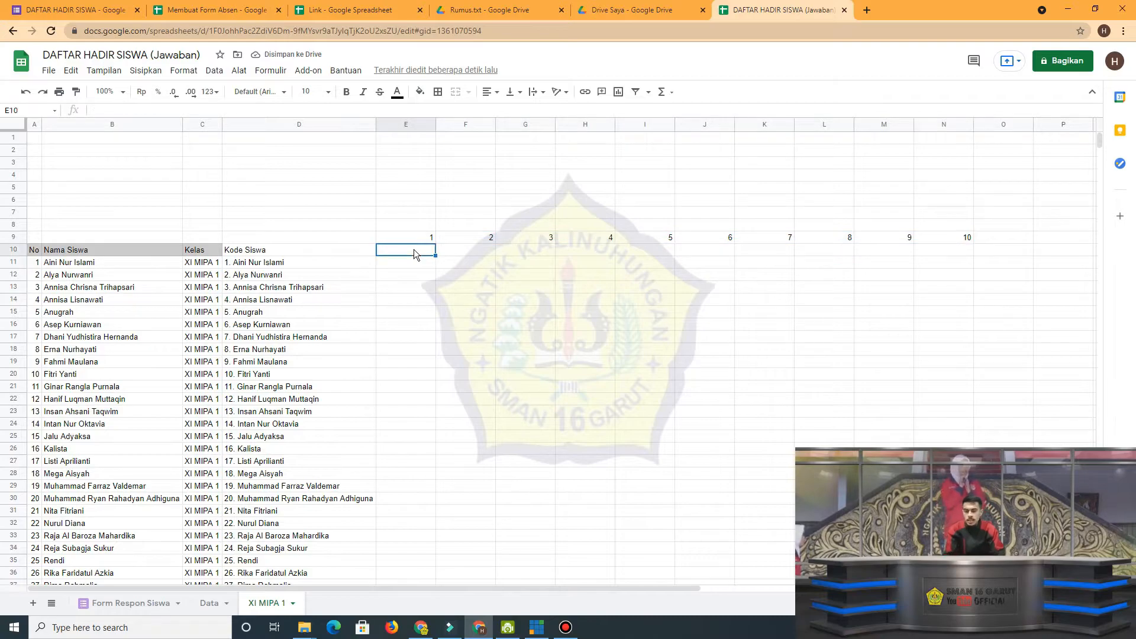
drag(414, 250, 949, 253)
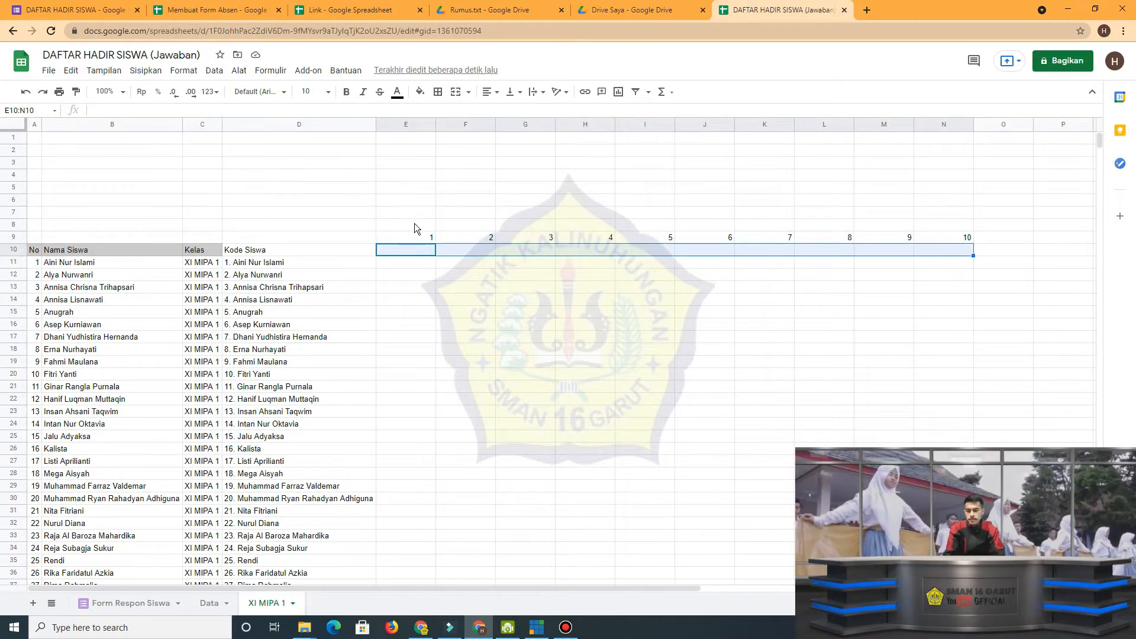
drag(414, 222, 958, 223)
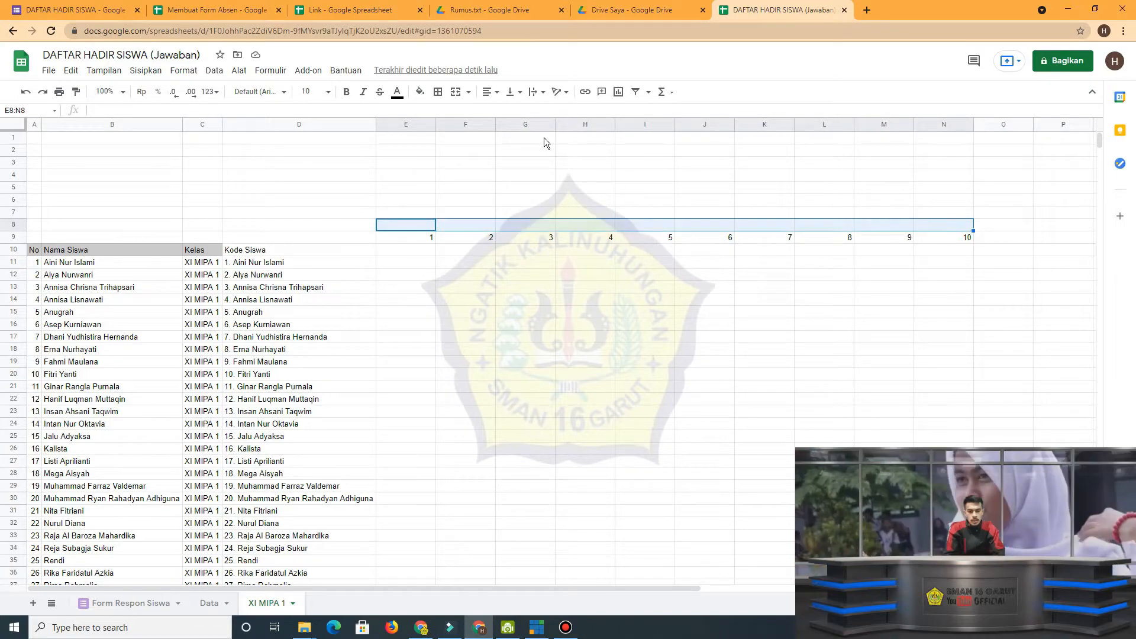
click(453, 92)
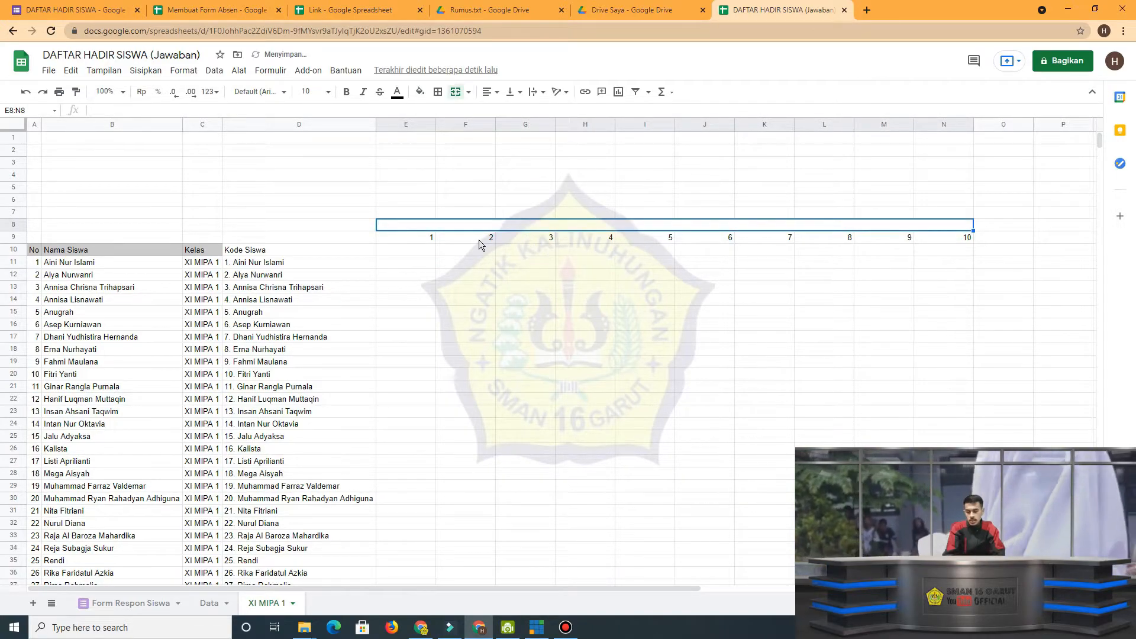
text(Perte)
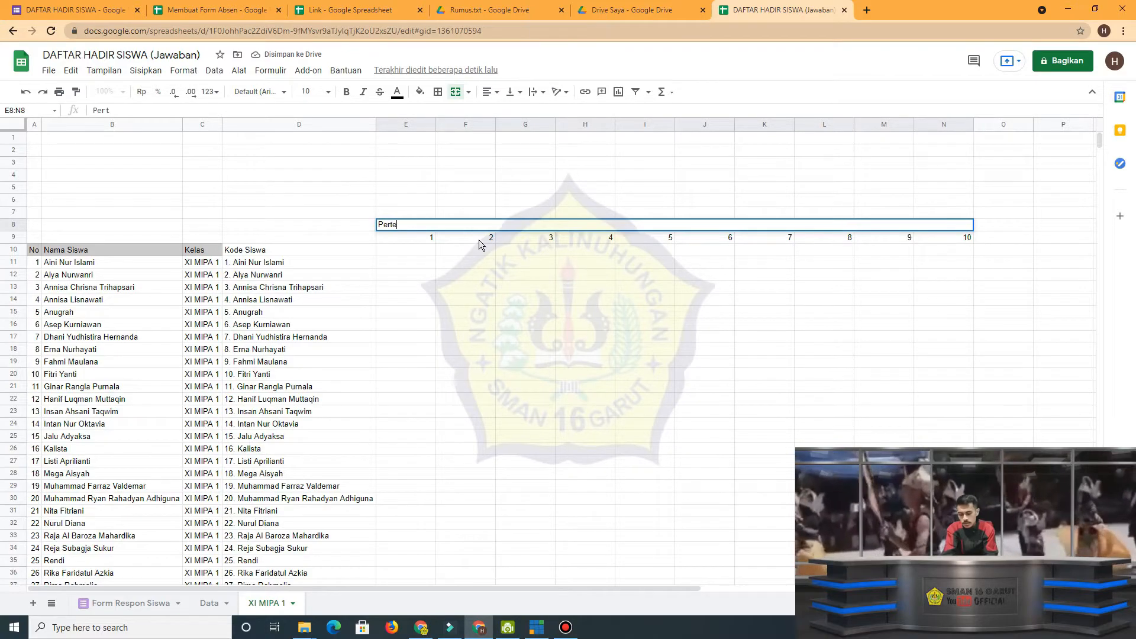
text(muan K)
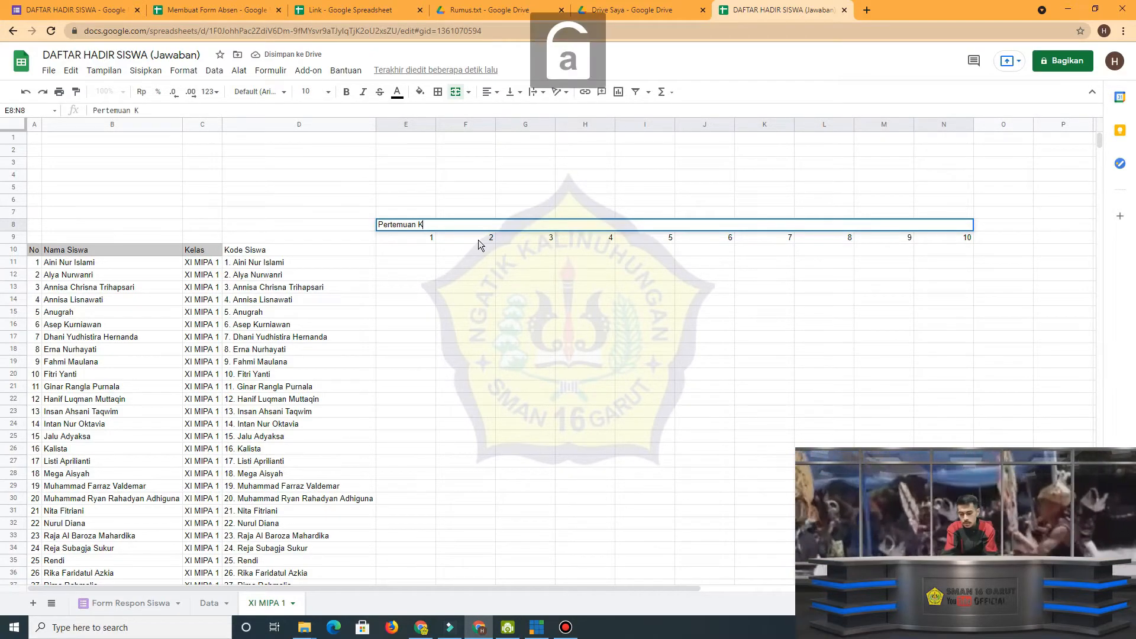
text(e /)
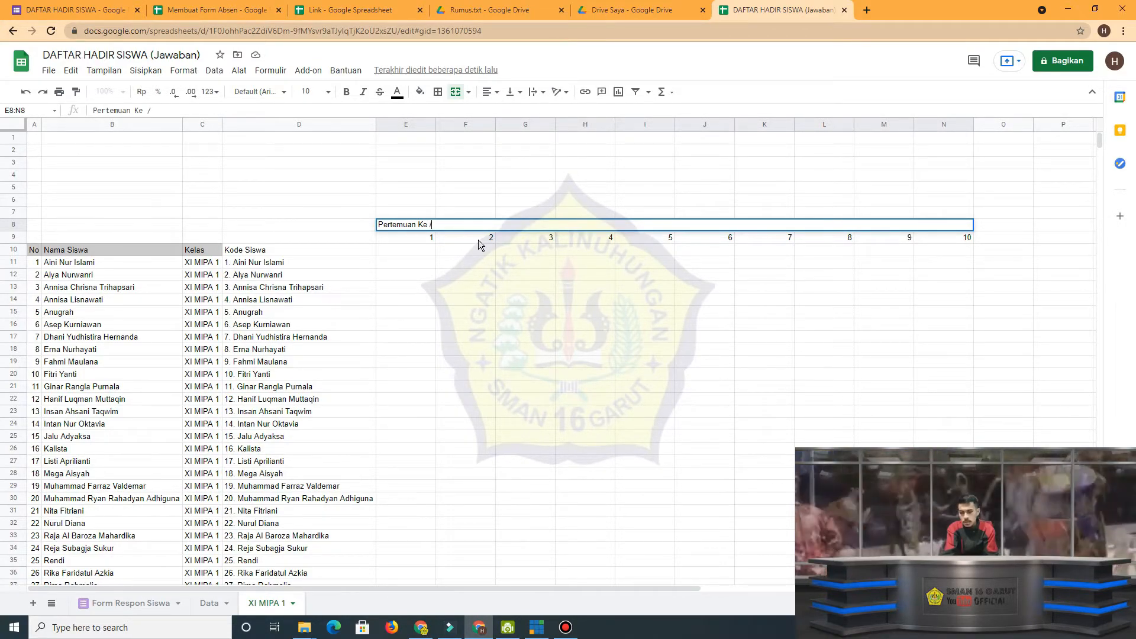
text( Tangga)
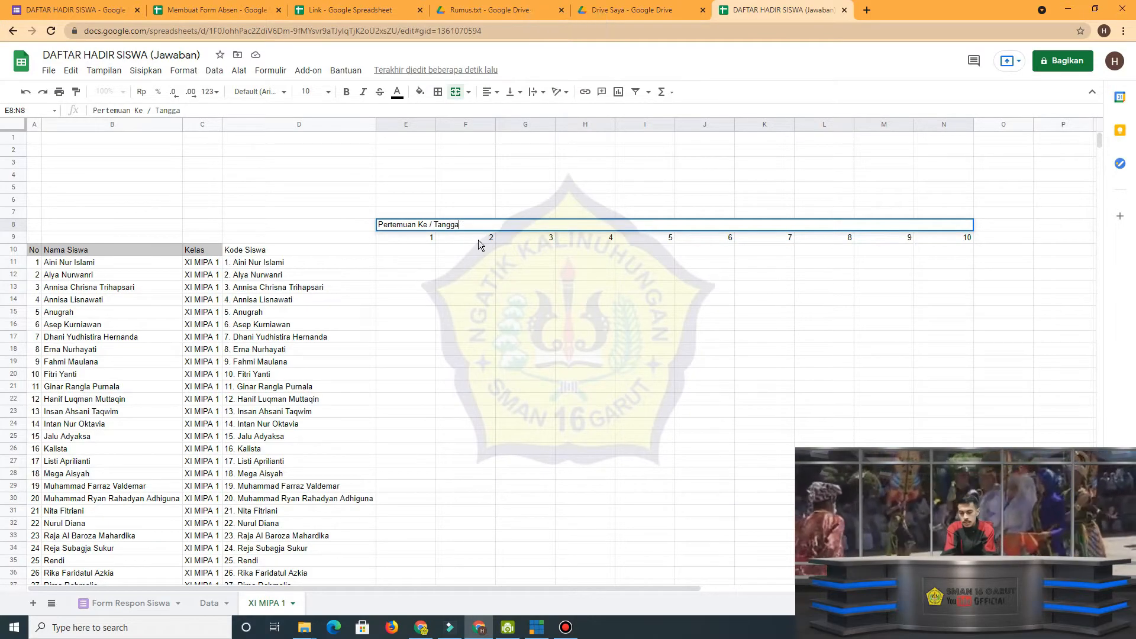
text(l Pertem)
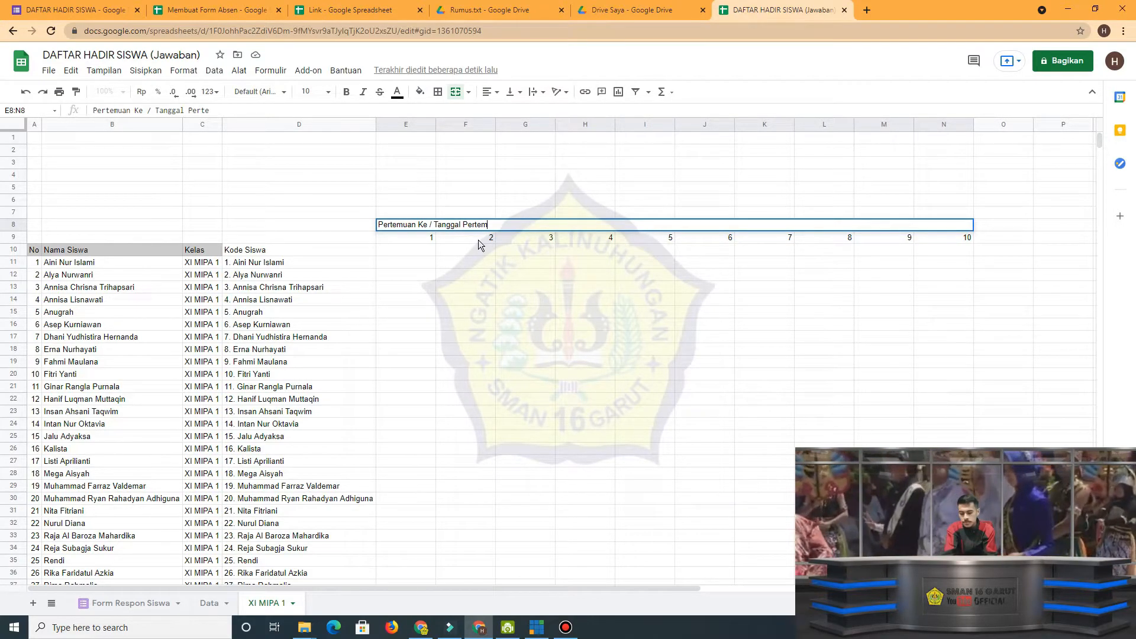
text(uan)
key(Return)
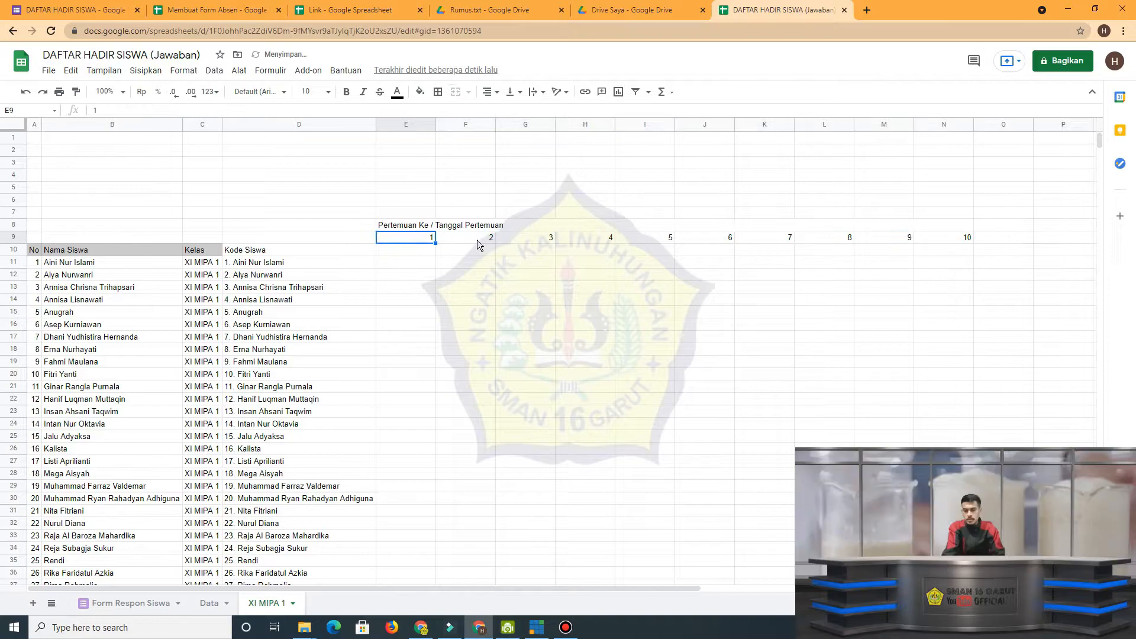
Center the contents of the meeting header block E8:N10 and fill it with grey.
drag(401, 225, 827, 251)
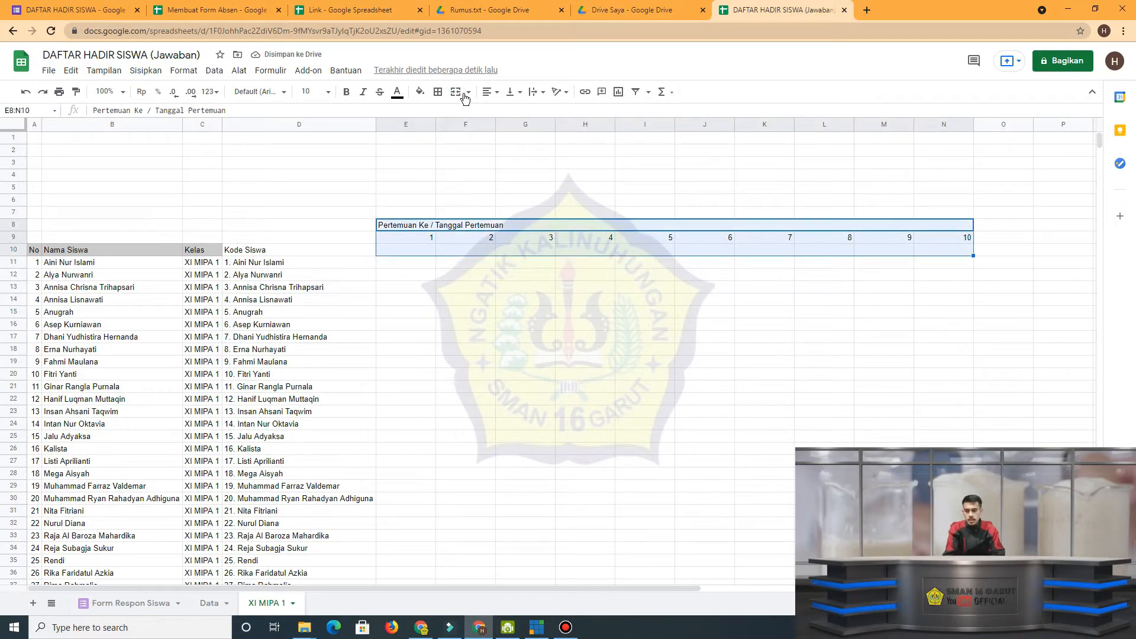
click(497, 92)
click(503, 112)
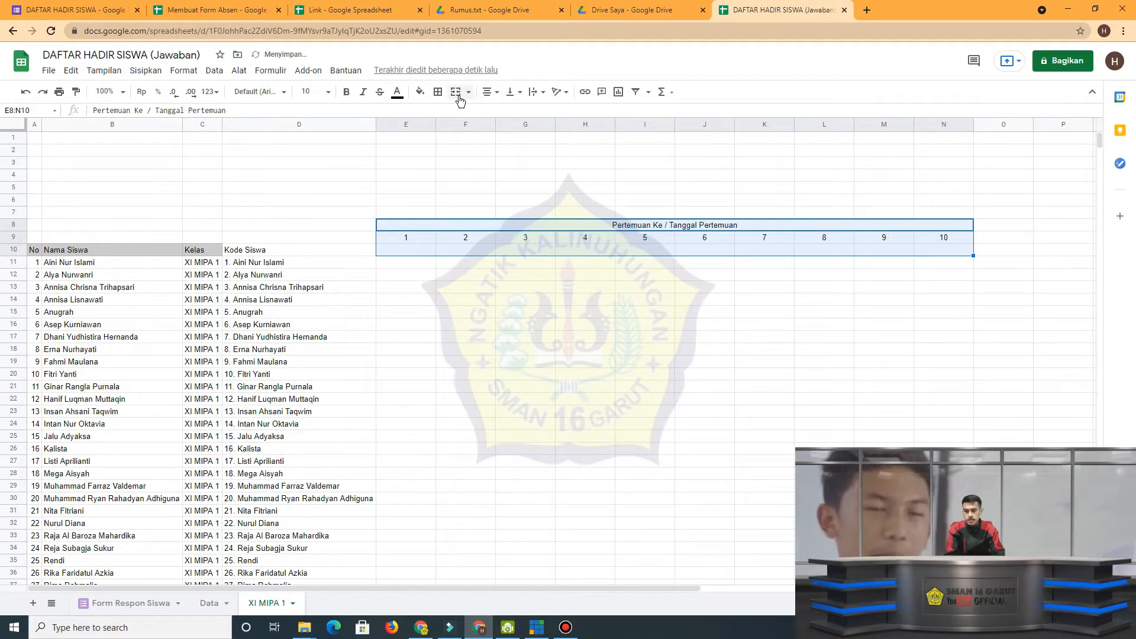
click(420, 92)
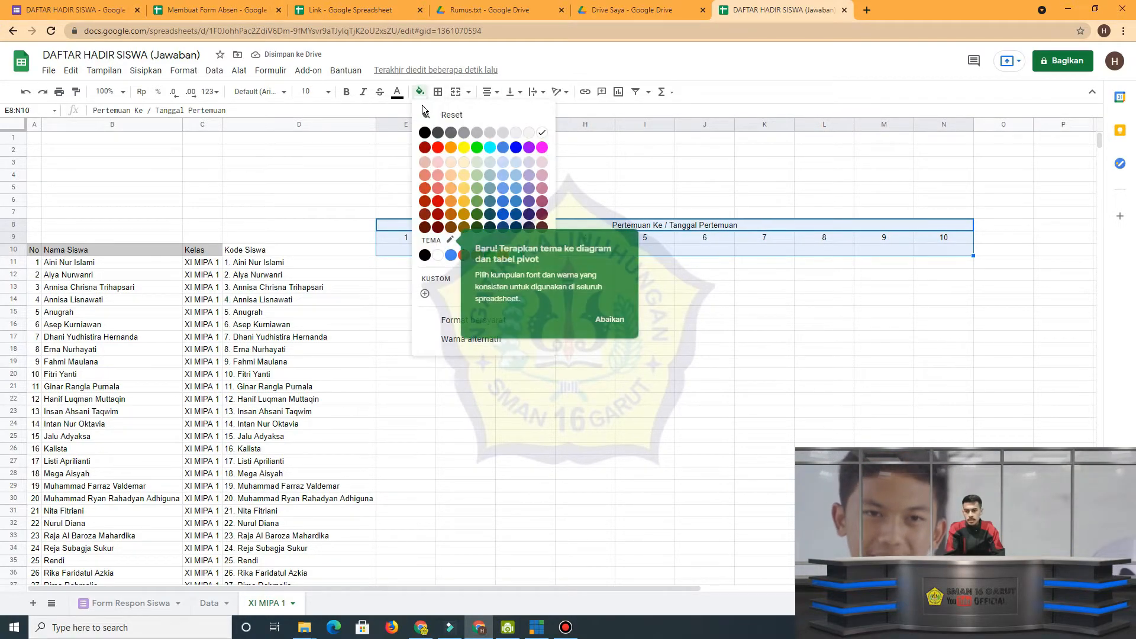
click(488, 136)
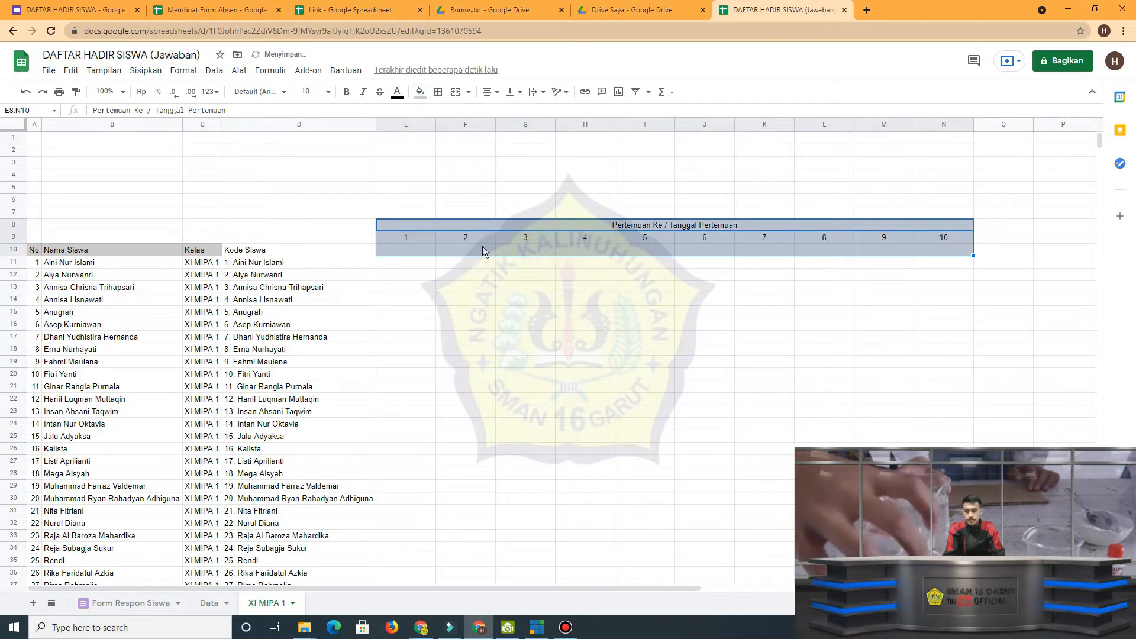
click(474, 277)
Copy =ARRAYFORMULA(IFERROR(VLOOKUP(D5:D&TEXT(E4;"DDMMYY");Data!A1:B;2;FALSE);"")) from Rumus.txt on Google Drive and enter it in E11 of XI MIPA 1.
click(399, 266)
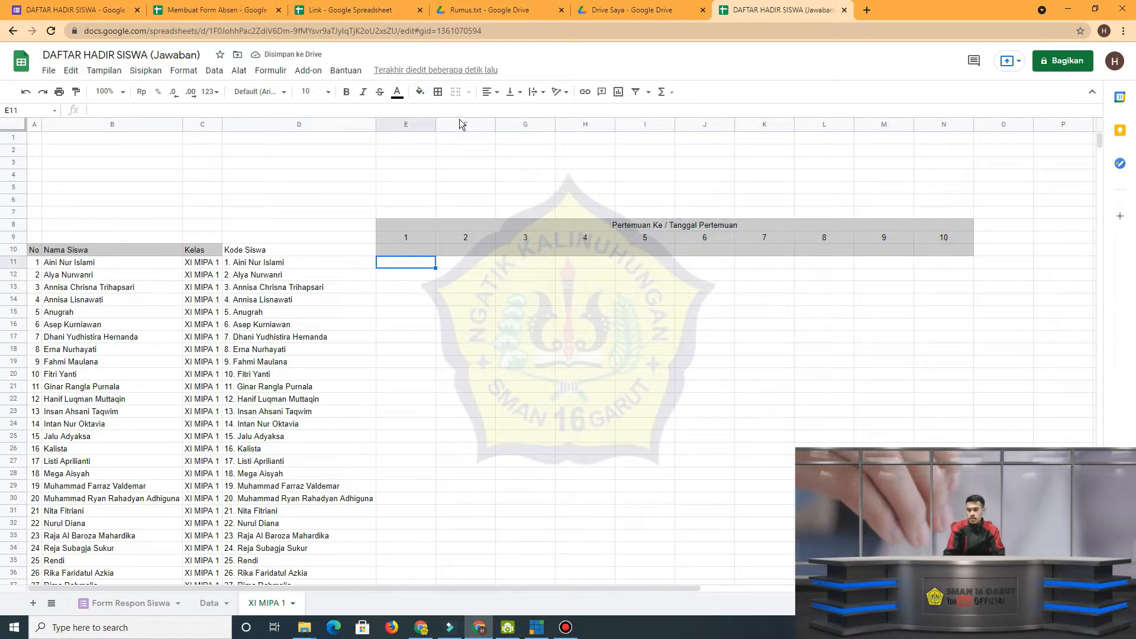
click(512, 14)
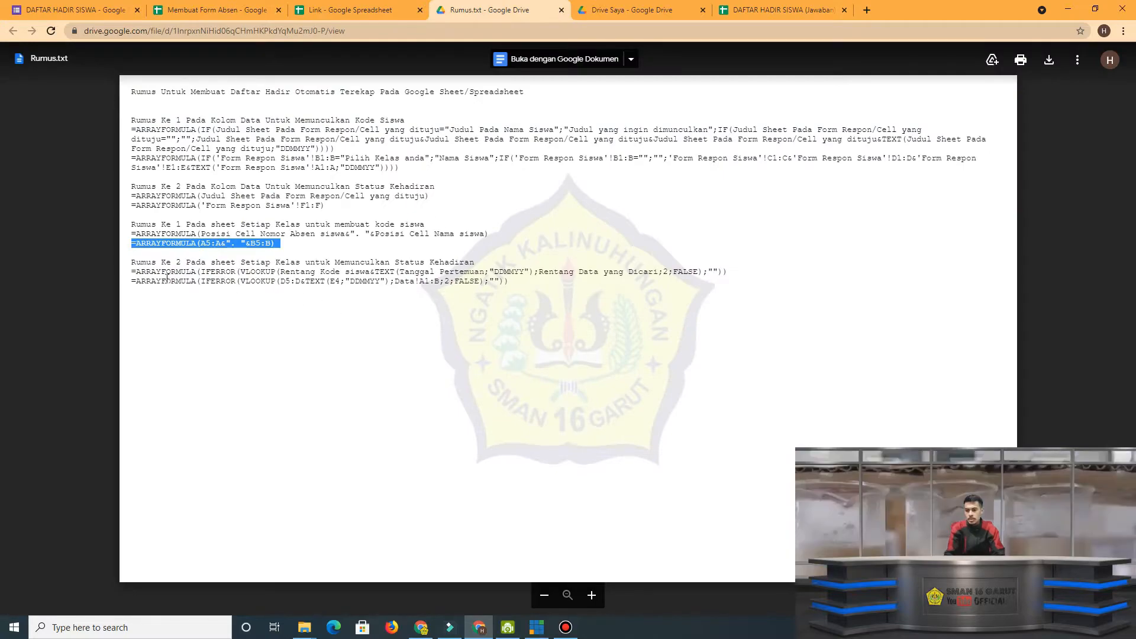
drag(132, 280, 524, 281)
key(ctrl+c)
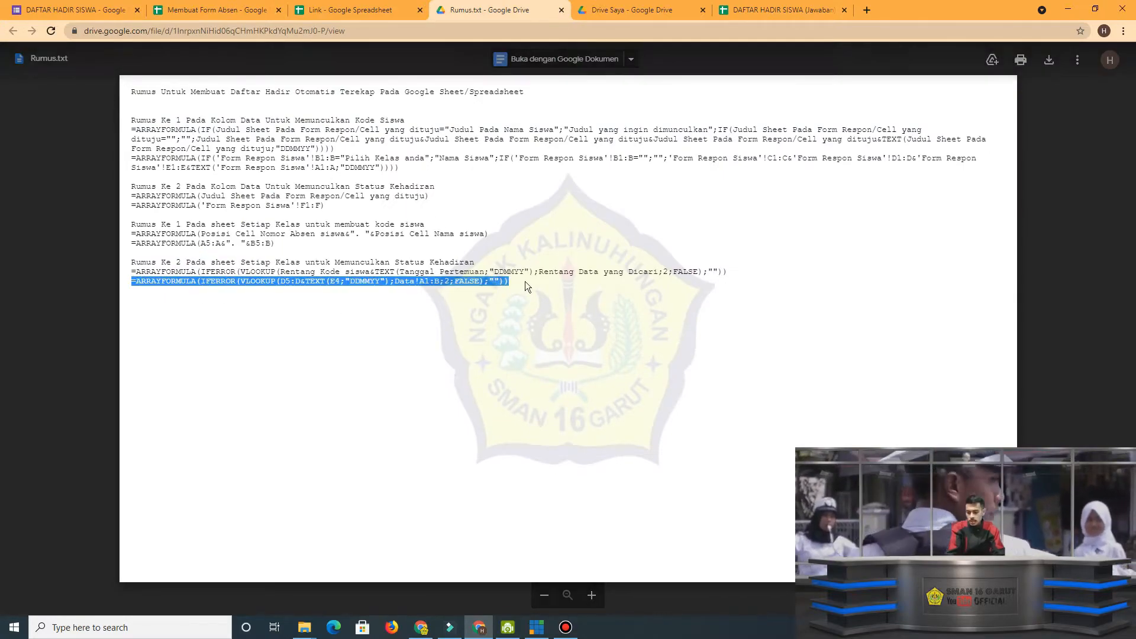
click(767, 9)
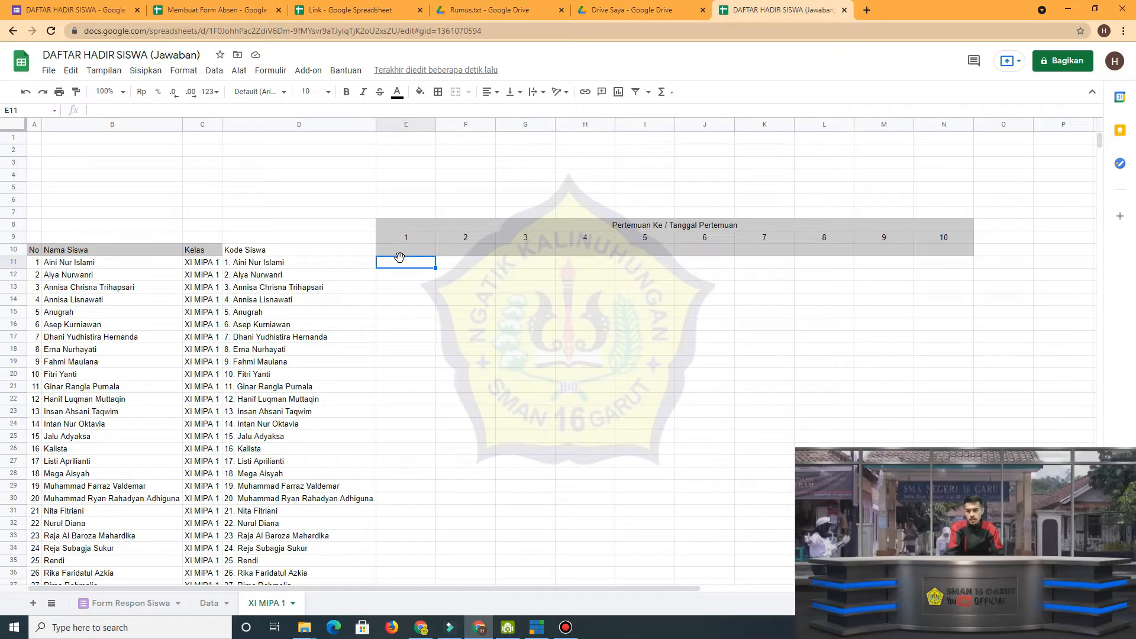
double_click(401, 262)
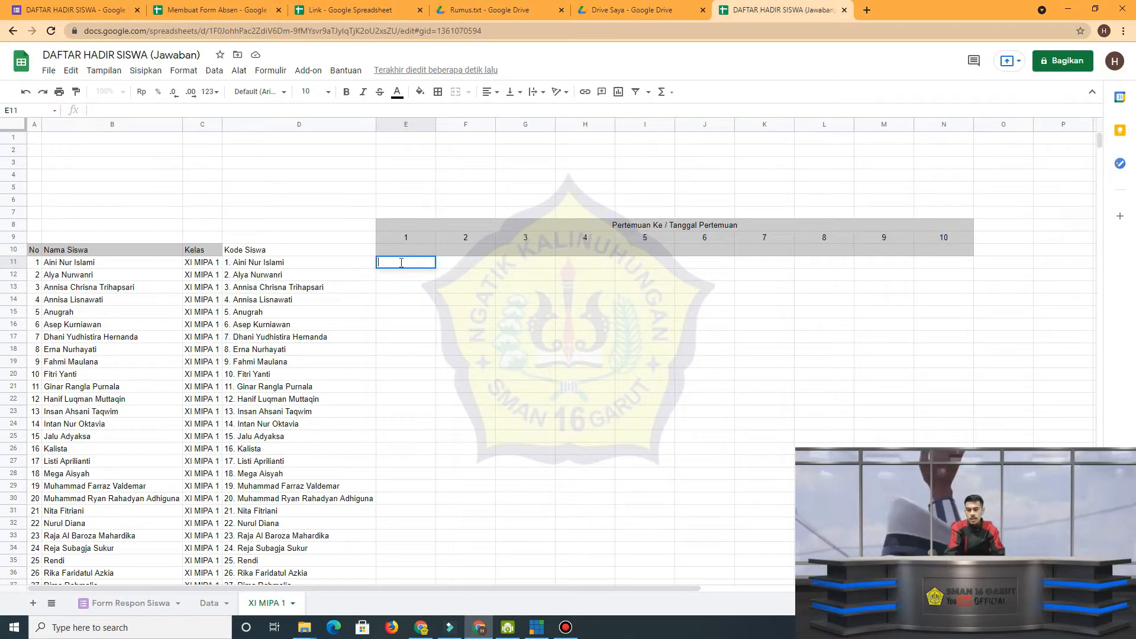
click(413, 249)
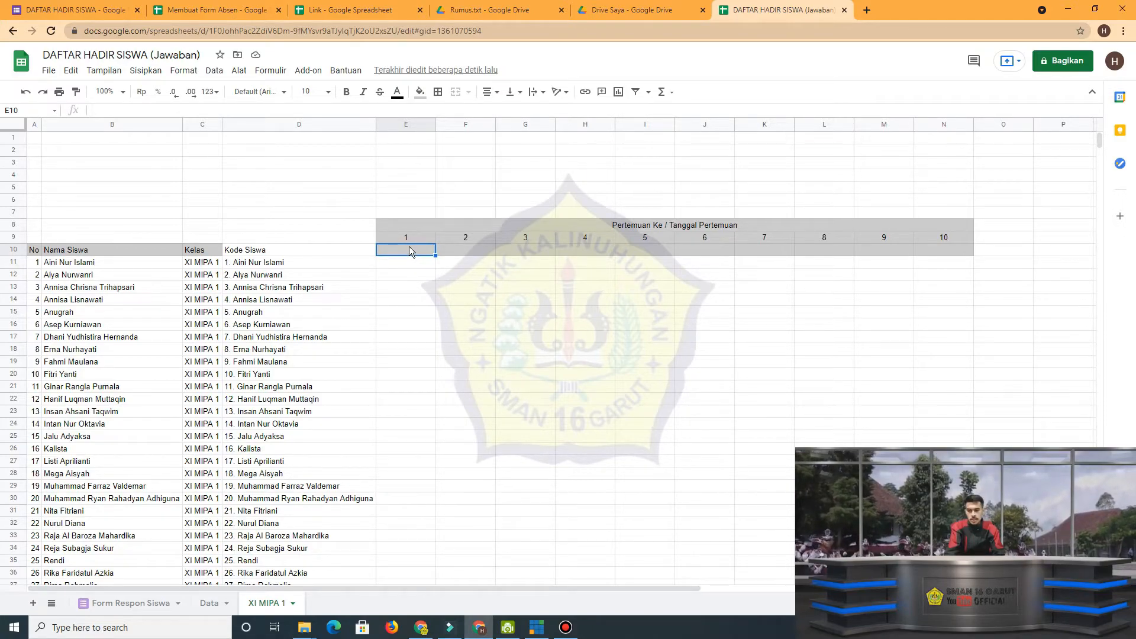
double_click(404, 261)
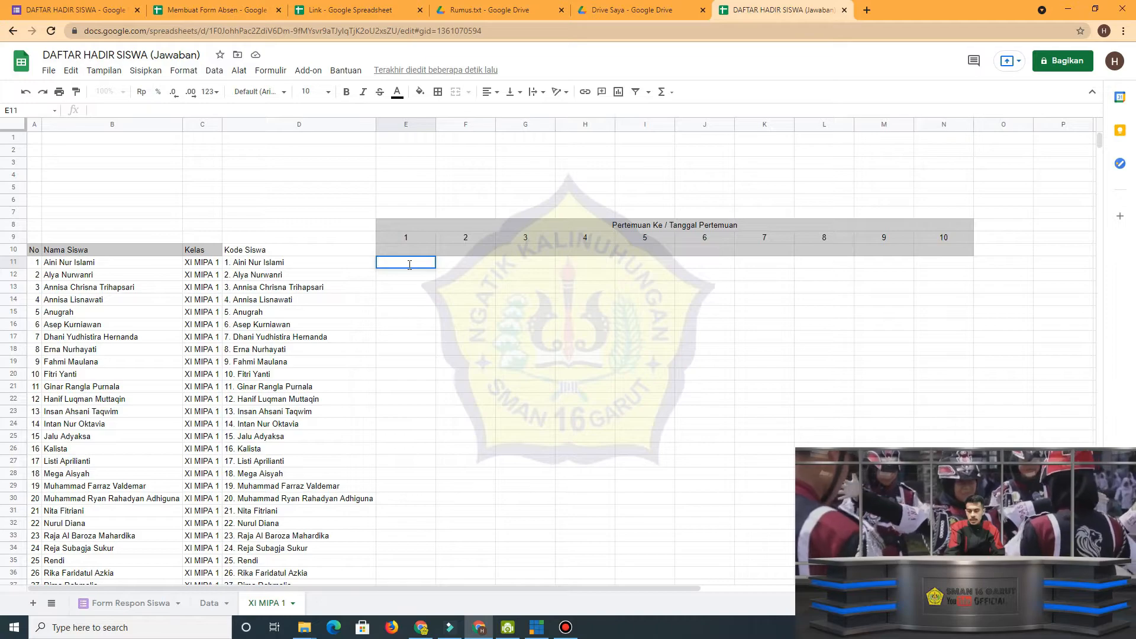
key(ctrl+v)
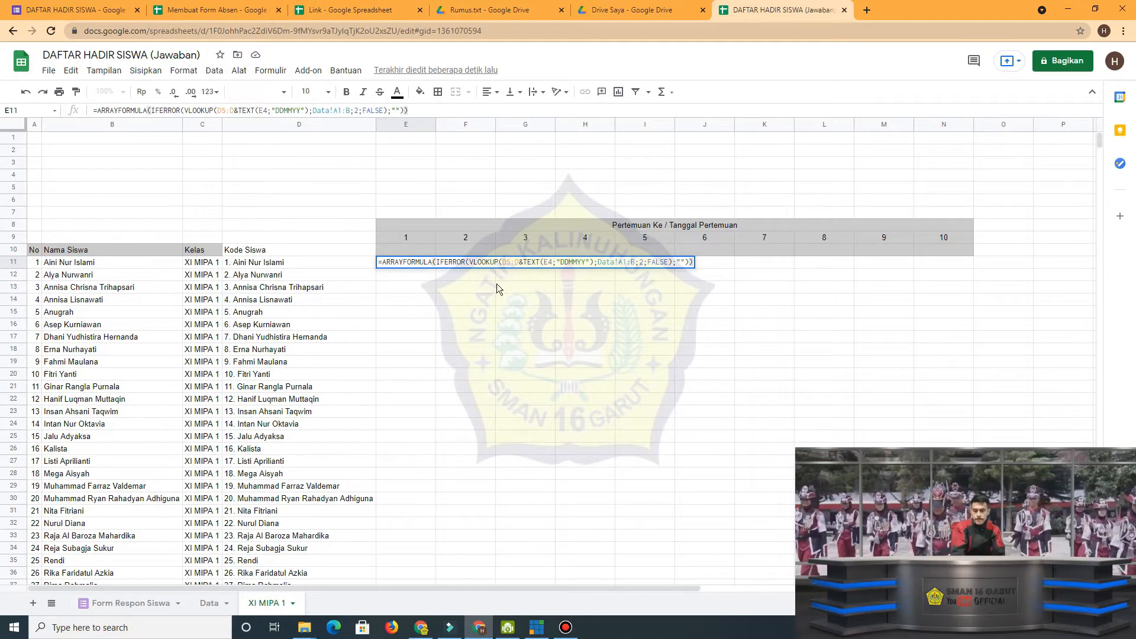
key(Return)
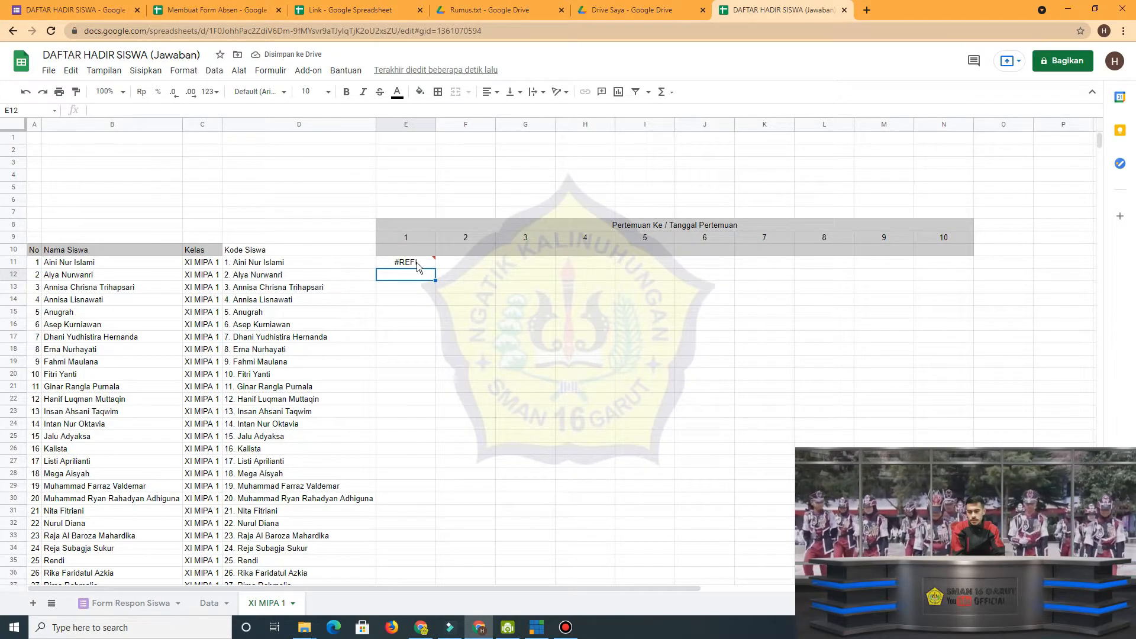
Open the E11 formula for editing at its D5:D reference.
click(416, 262)
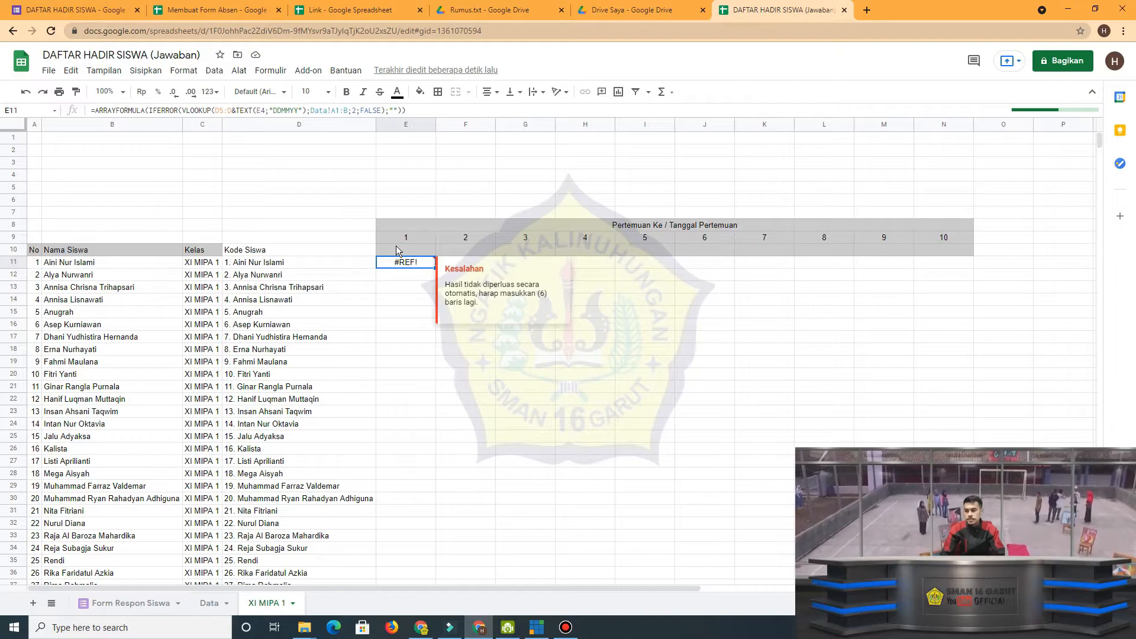
click(235, 115)
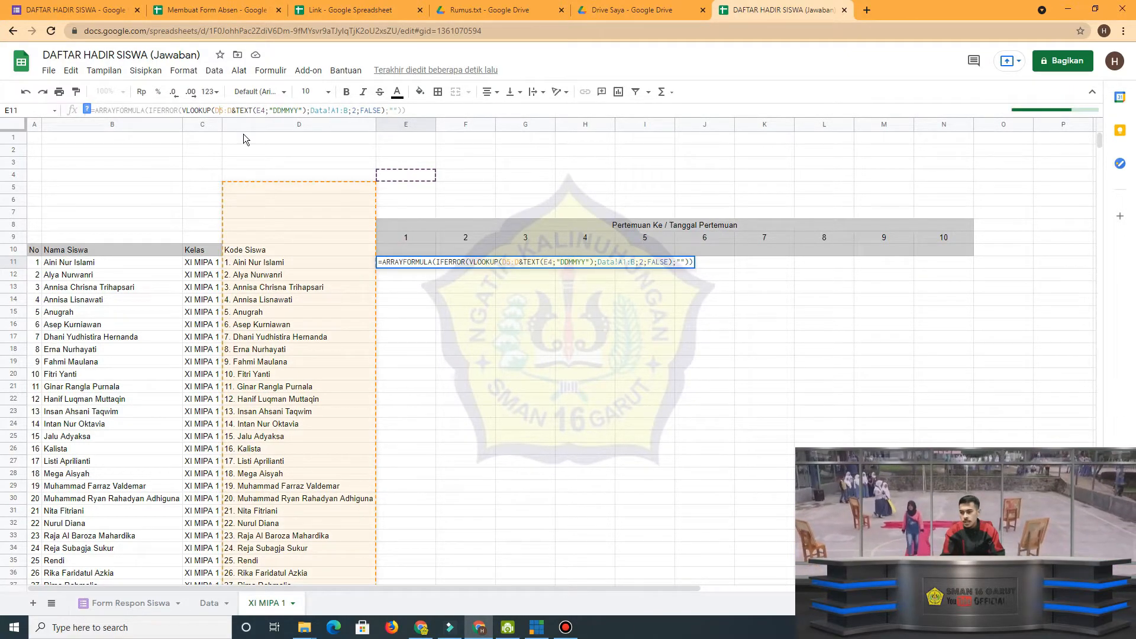
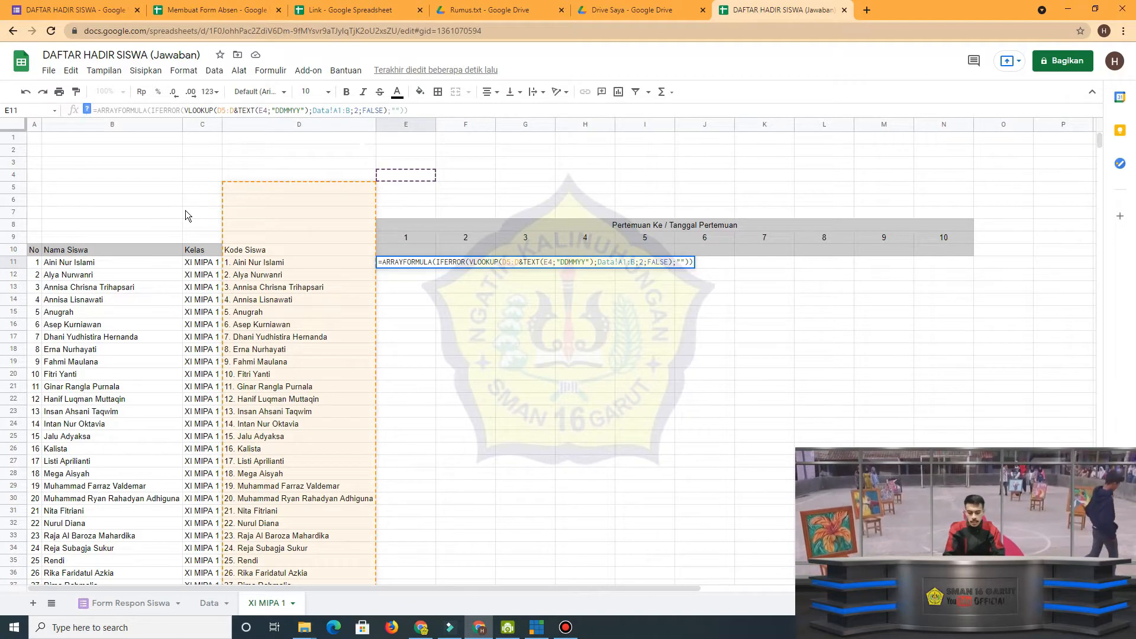
Change the references in the E11 attendance formula to D11:D for the student codes and E10 for the meeting date.
key(BackSpace)
text(11)
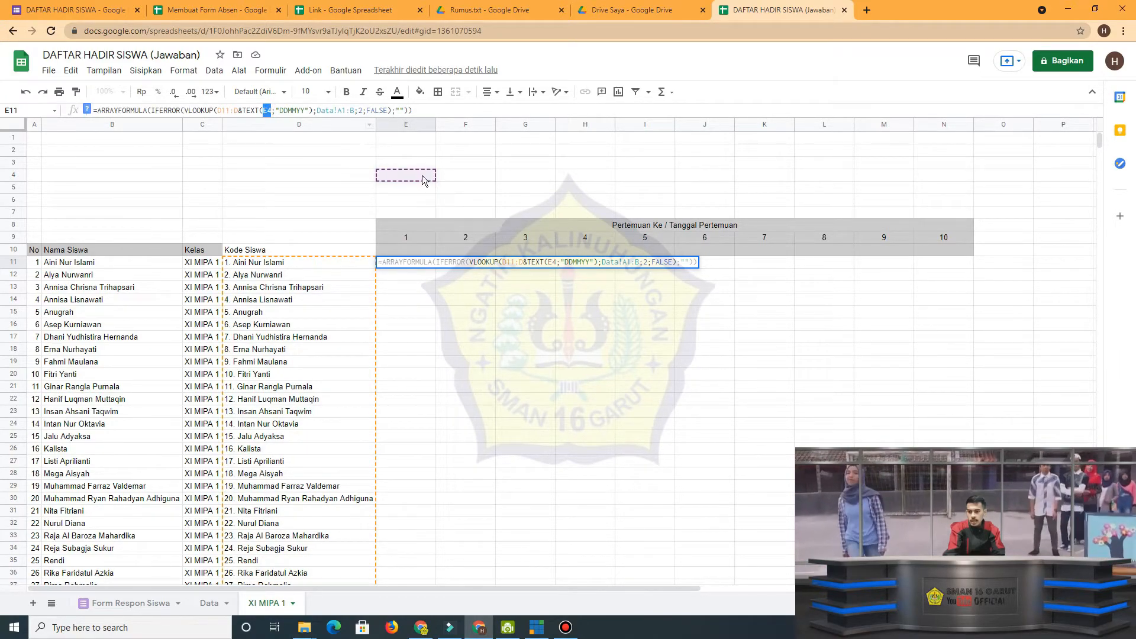
click(272, 110)
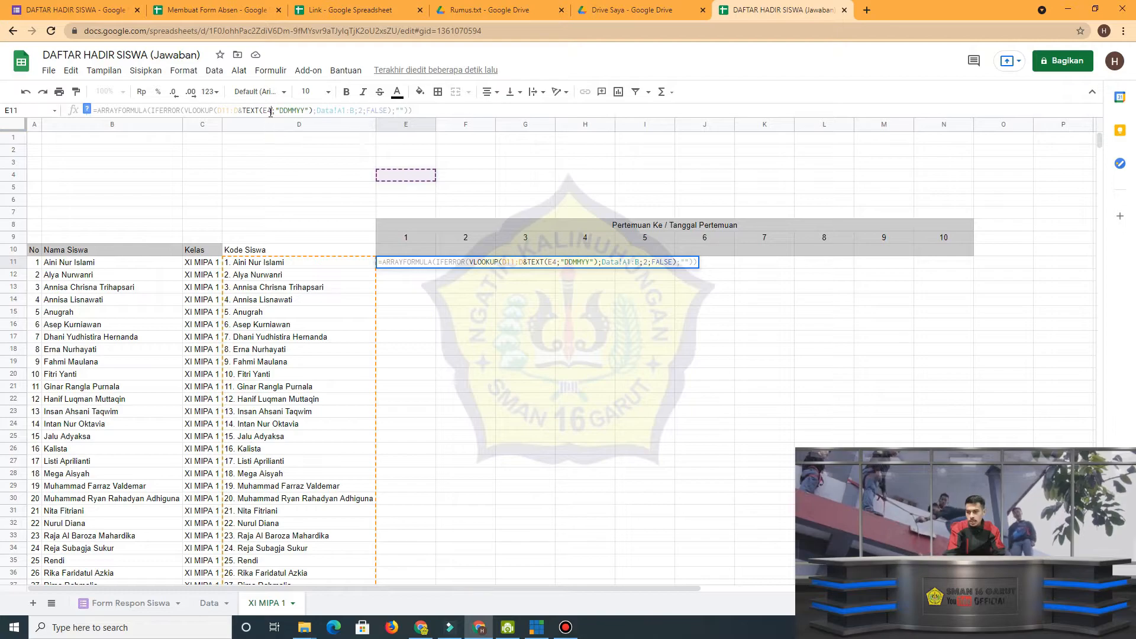
key(BackSpace)
text(10)
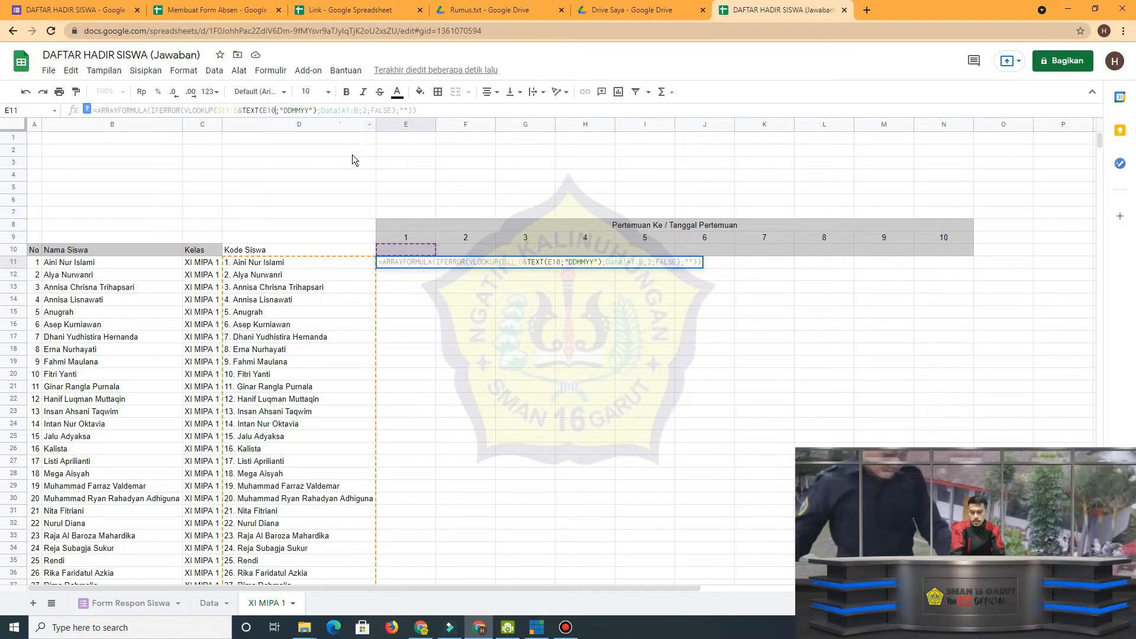
key(Return)
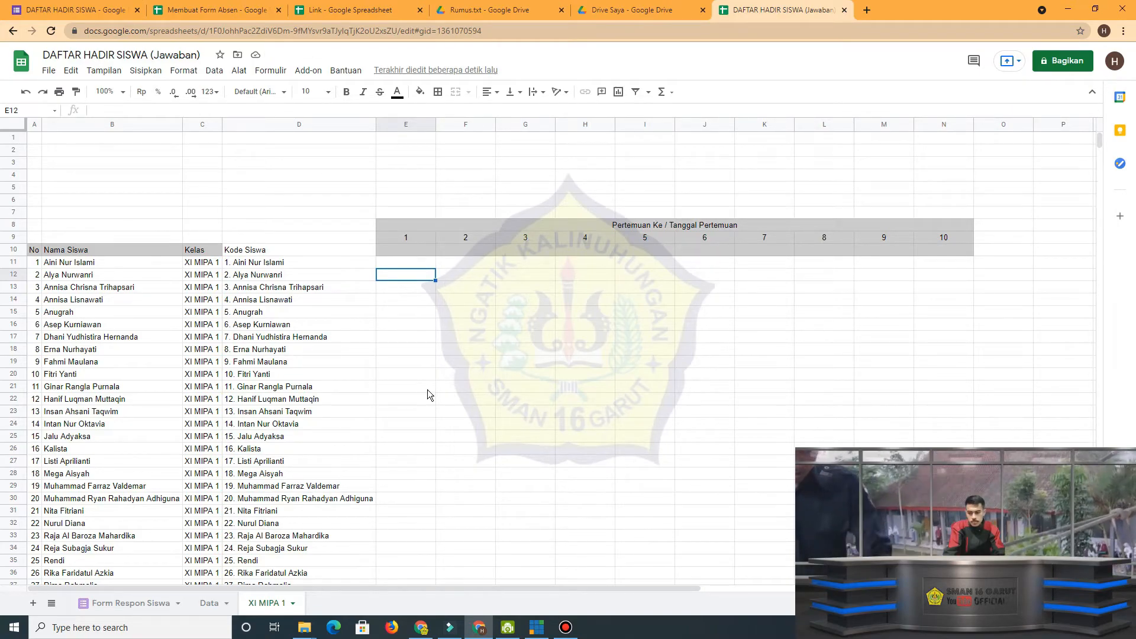
Review the E11 lookup formula and the first meeting's attendance column on XI MIPA 1, and view the submitted form responses.
scroll(427, 389, down, 2)
scroll(425, 395, down, 3)
scroll(426, 397, up, 5)
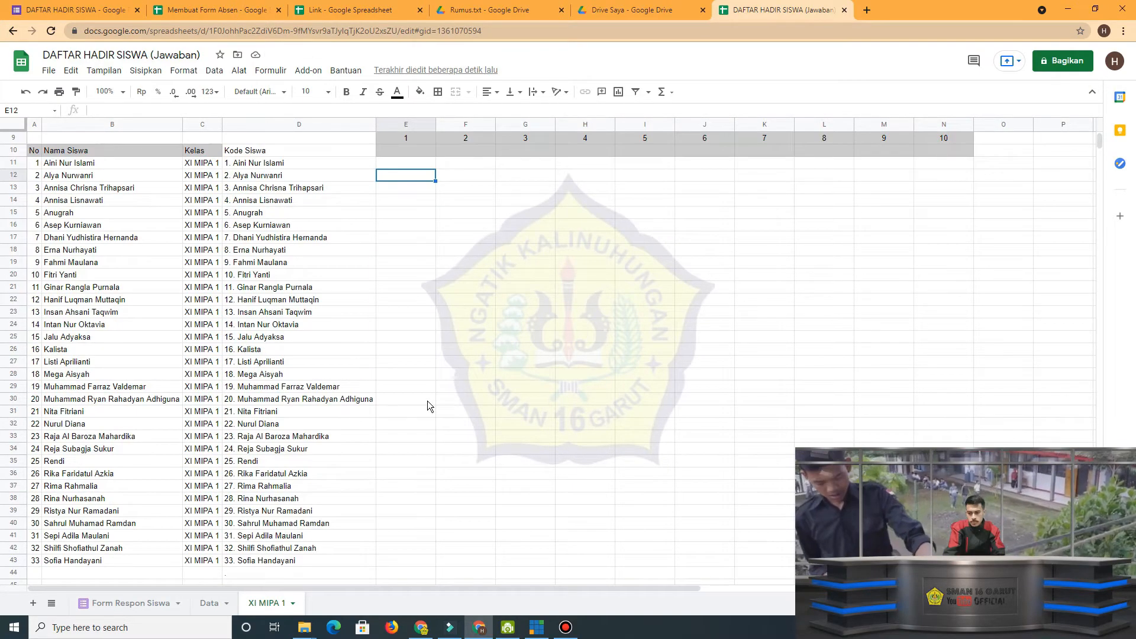
click(144, 604)
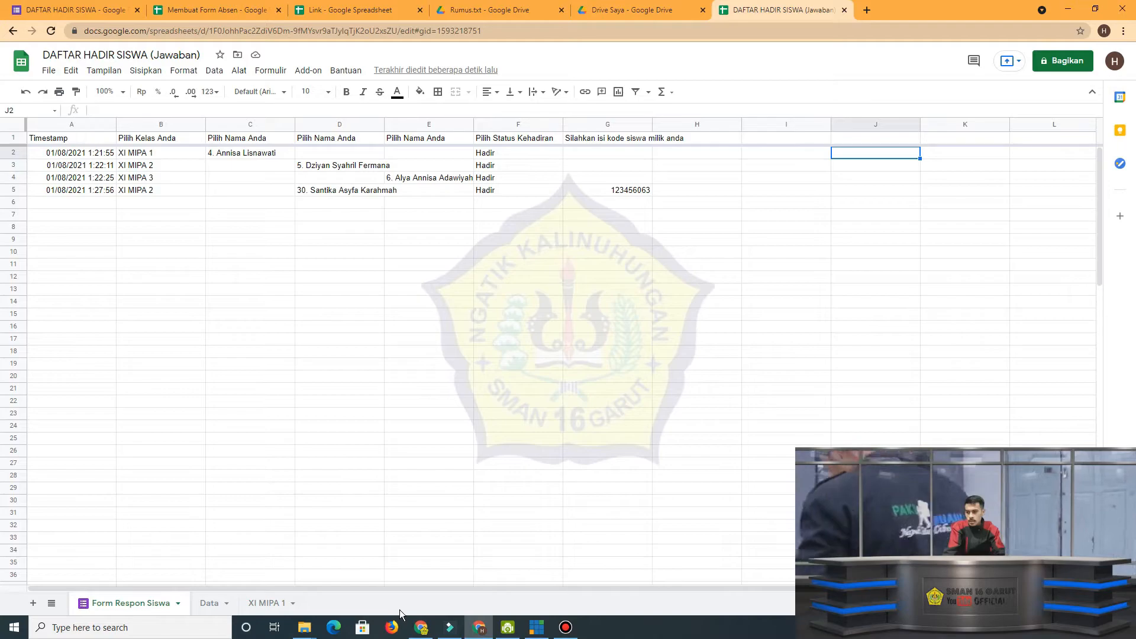
click(271, 604)
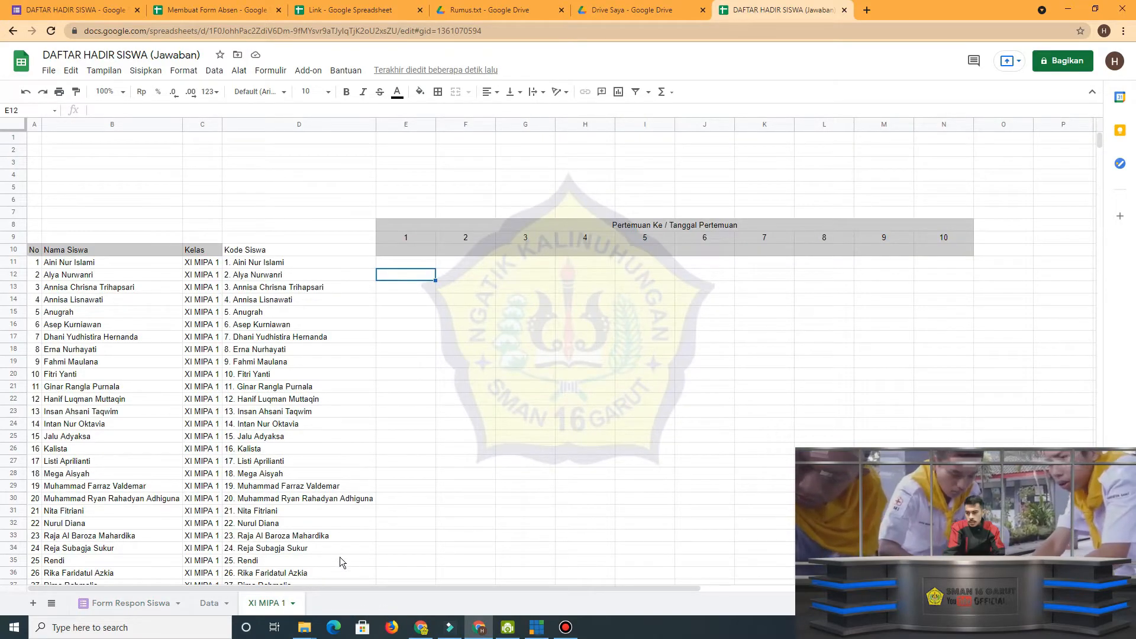
click(414, 263)
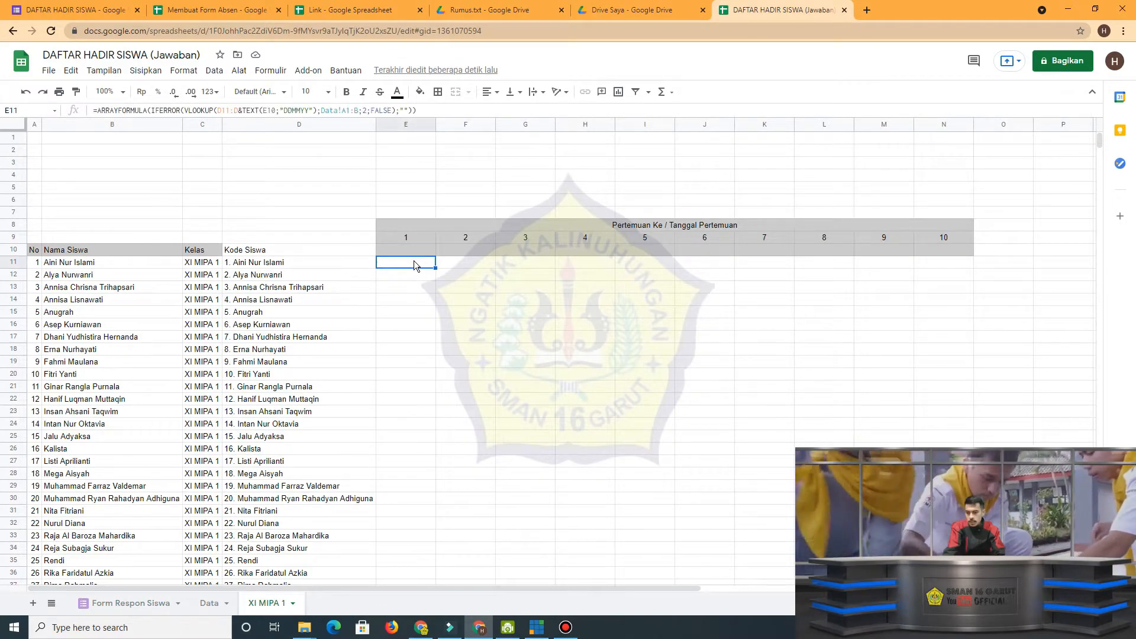
double_click(413, 260)
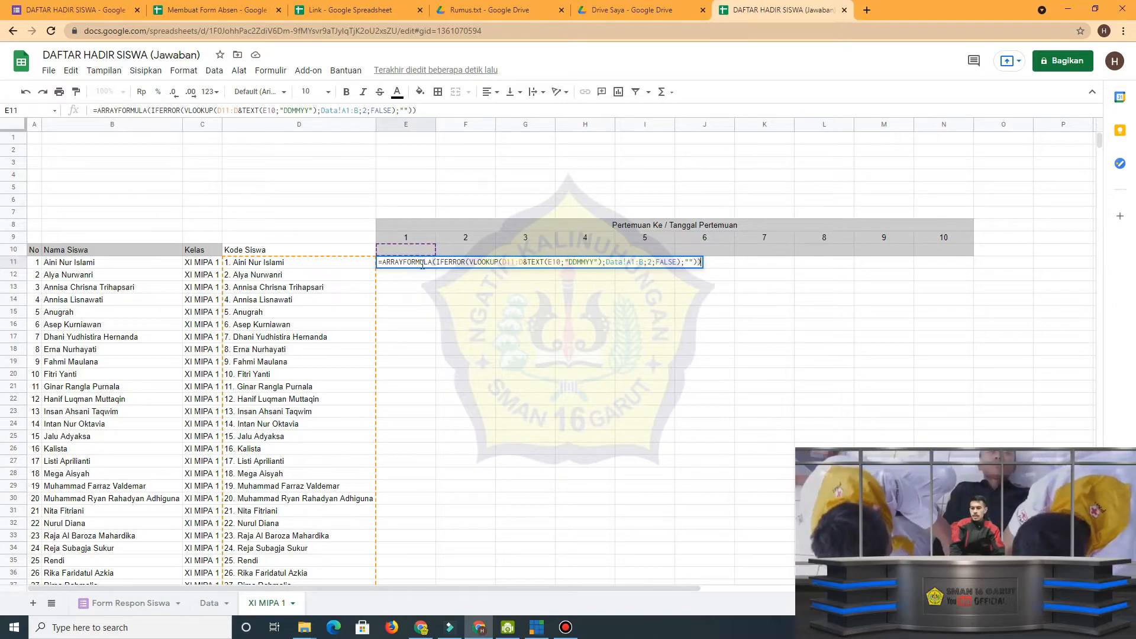
key(Return)
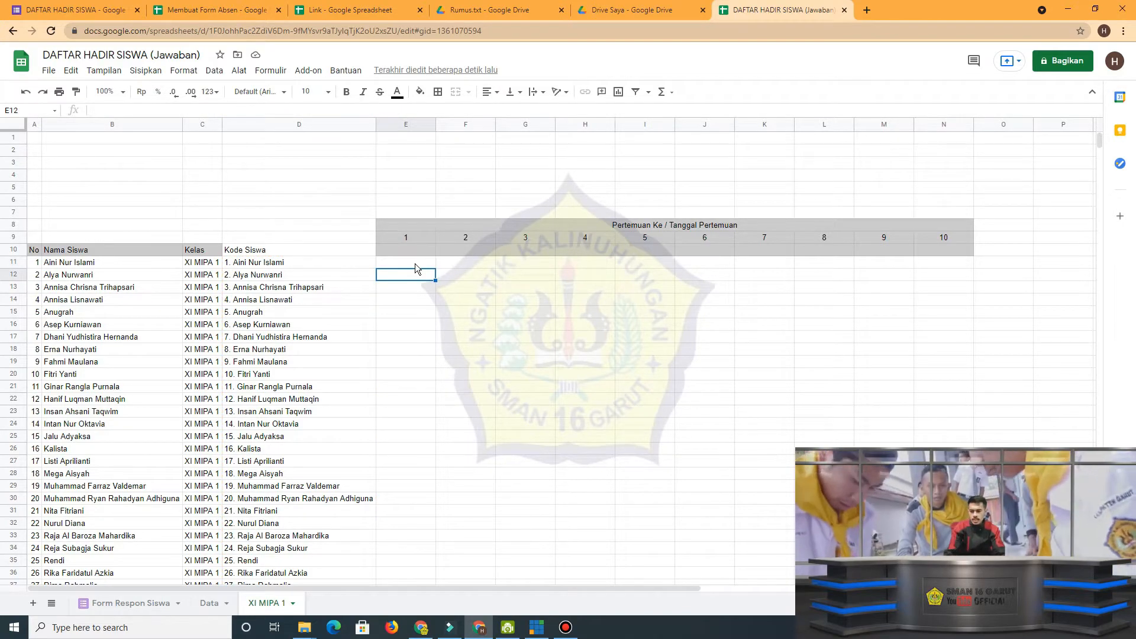
drag(414, 264, 418, 521)
scroll(416, 520, down, 5)
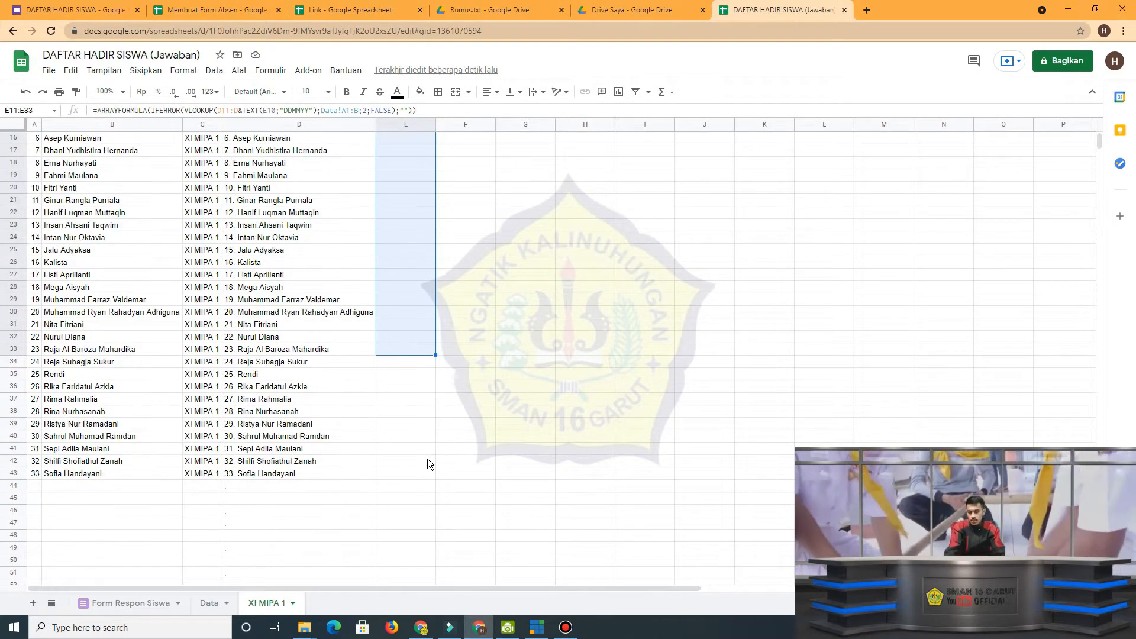
scroll(419, 464, up, 4)
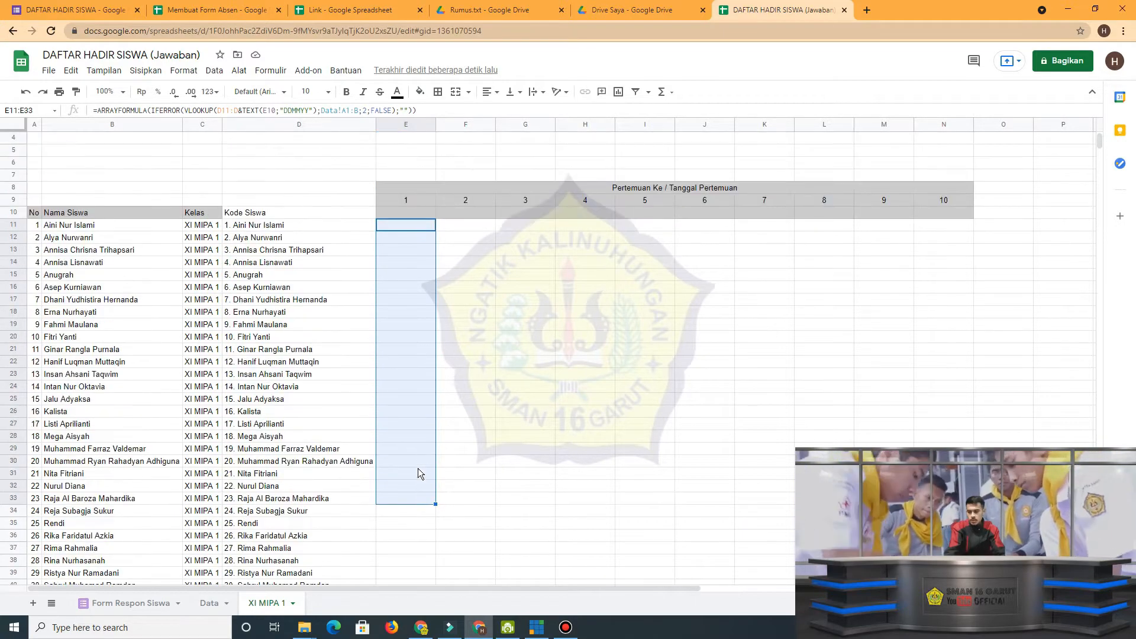
click(471, 325)
Check the first XI MIPA 1 submission's timestamp on Form Respon Siswa and enter 1/8/2021 as meeting 1's date in E10.
click(144, 603)
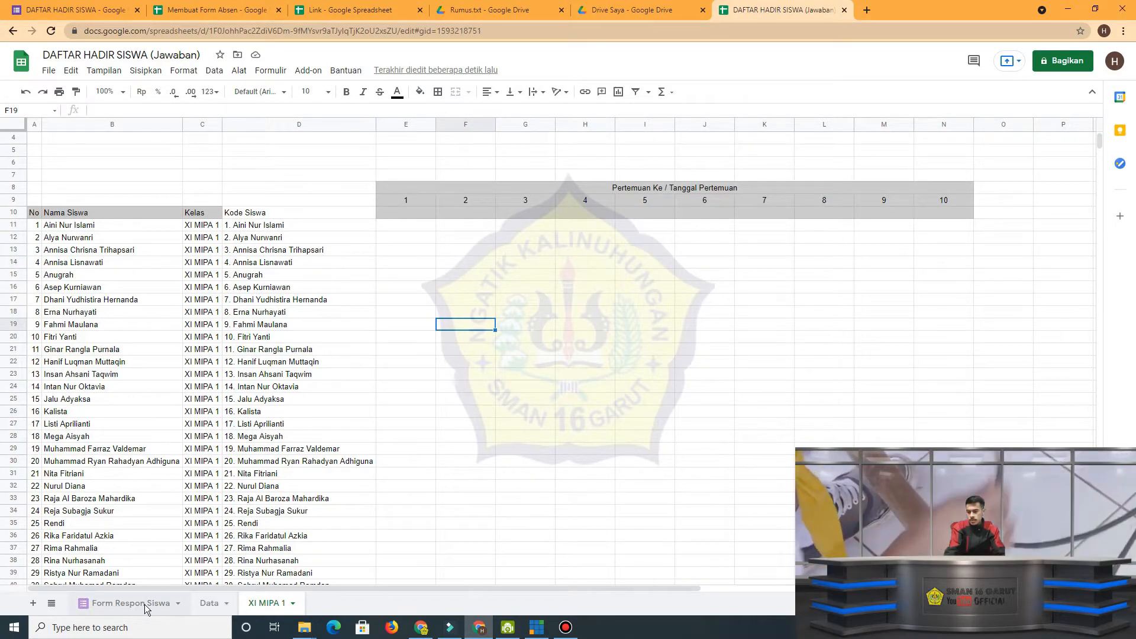
click(235, 155)
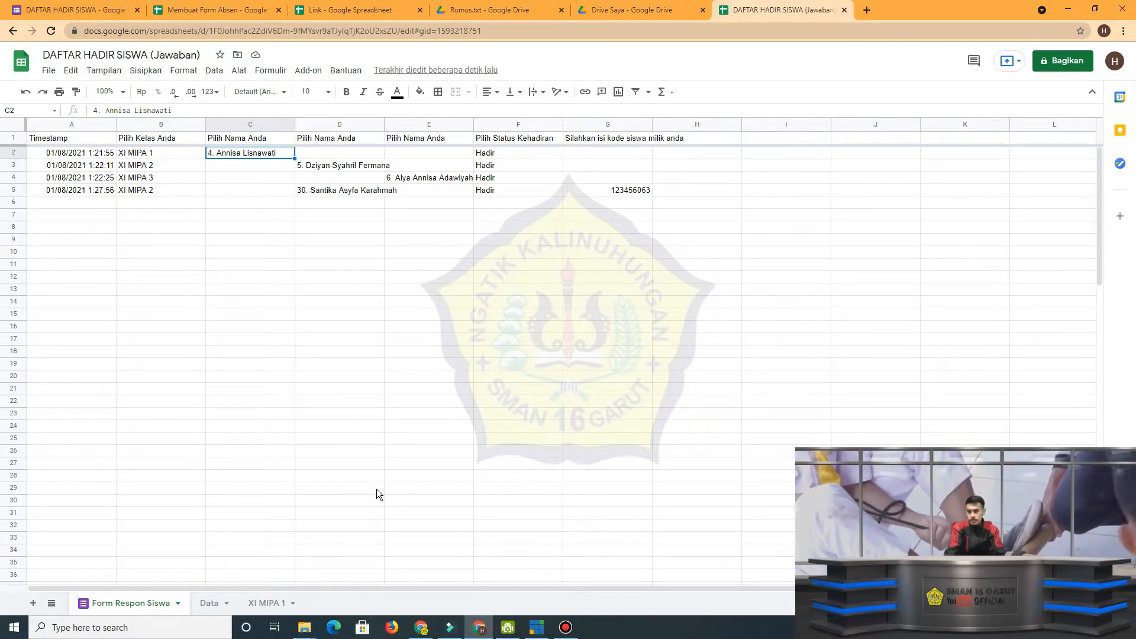
click(278, 604)
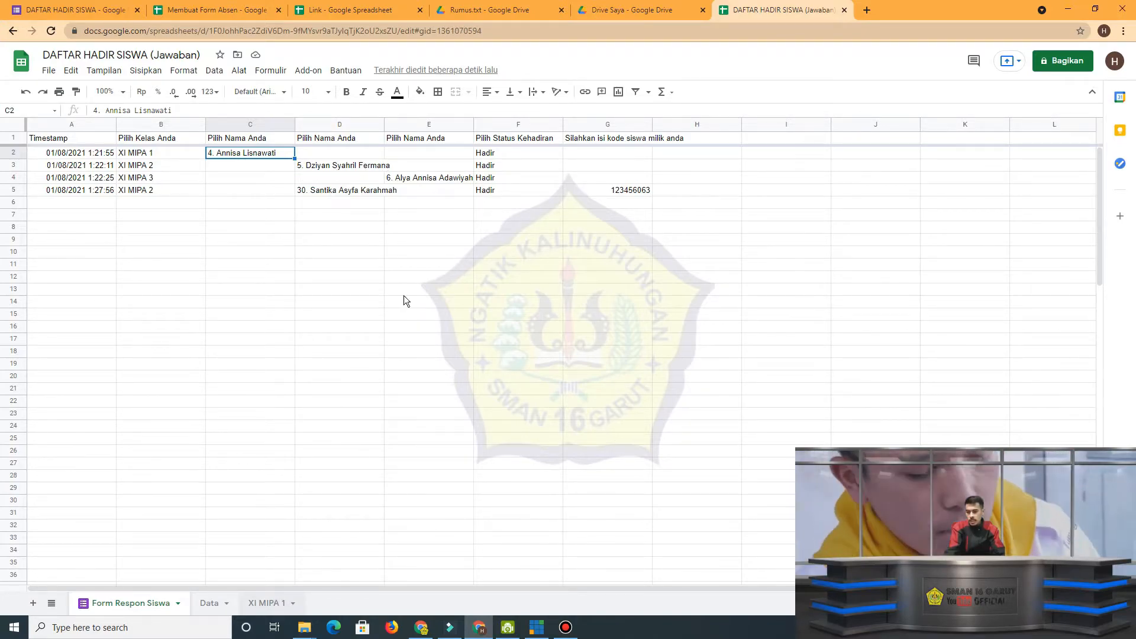
click(402, 214)
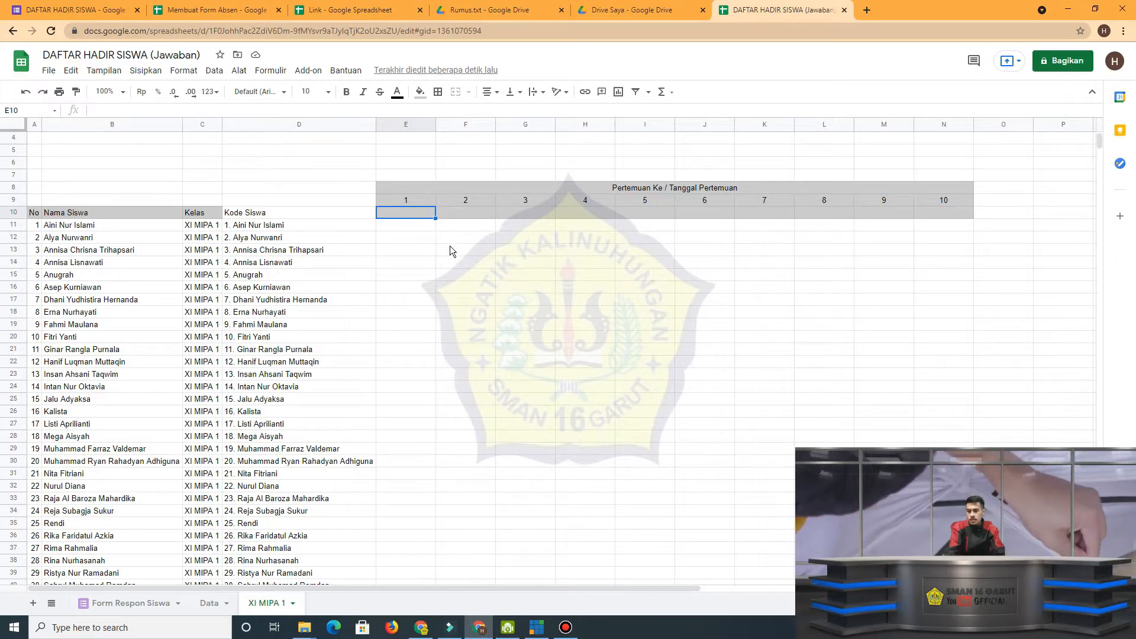
click(141, 605)
key(ctrl+Home)
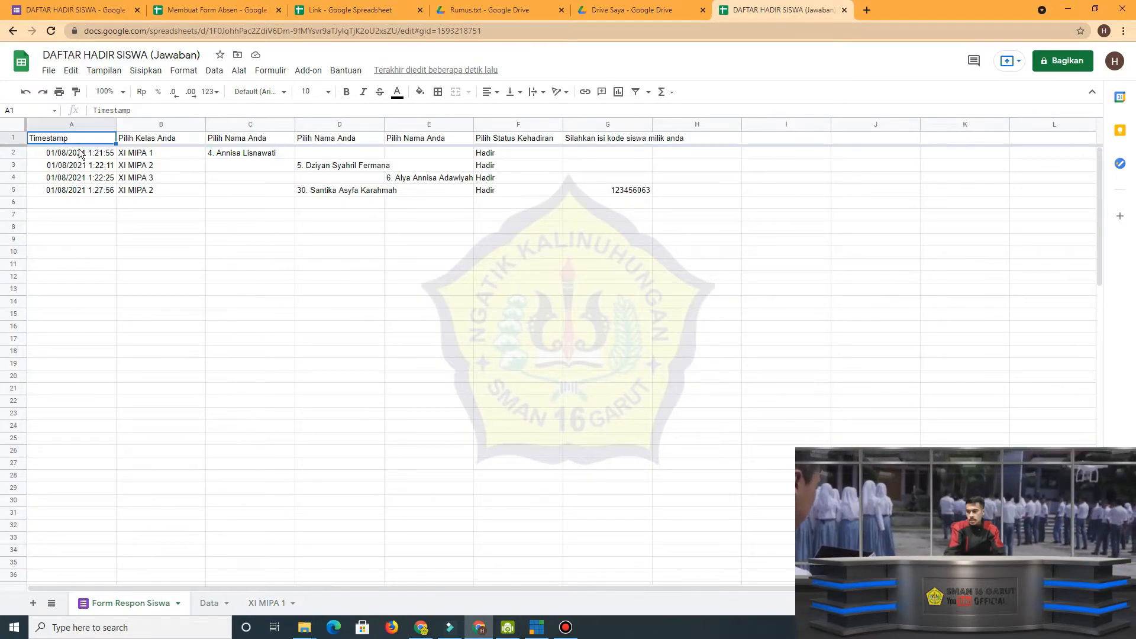
click(83, 155)
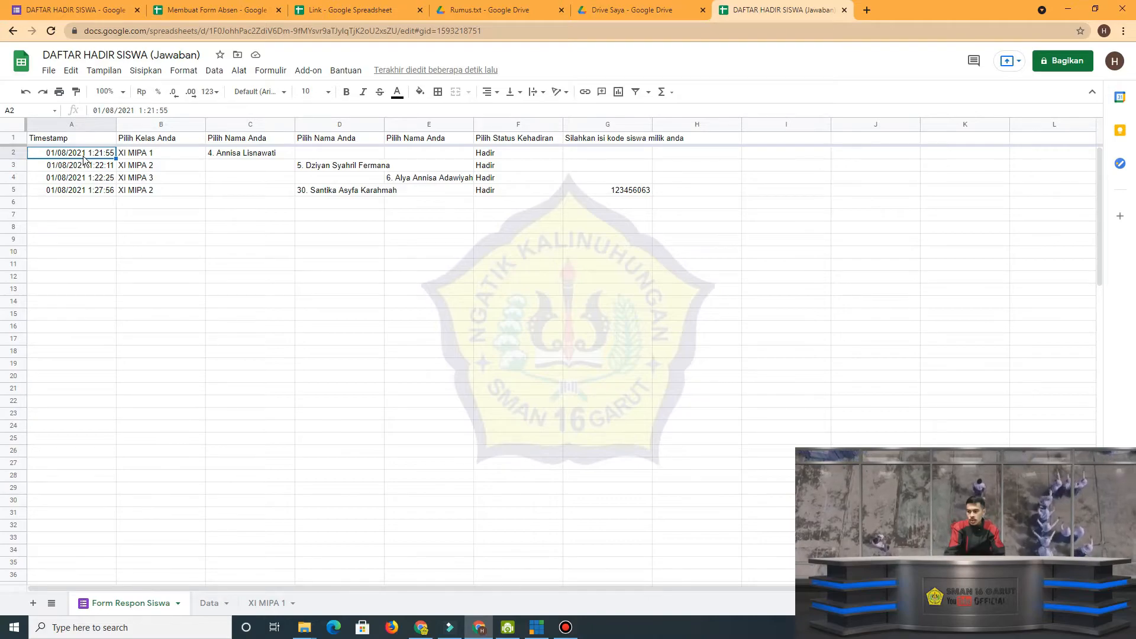
click(275, 603)
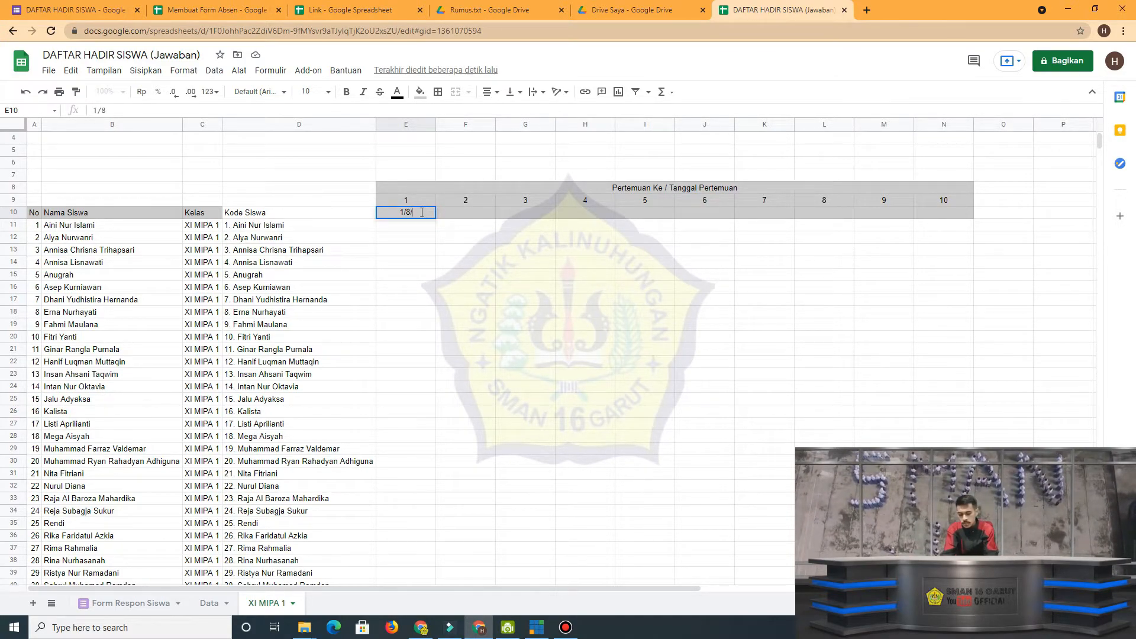
text(1/8/2021)
key(Return)
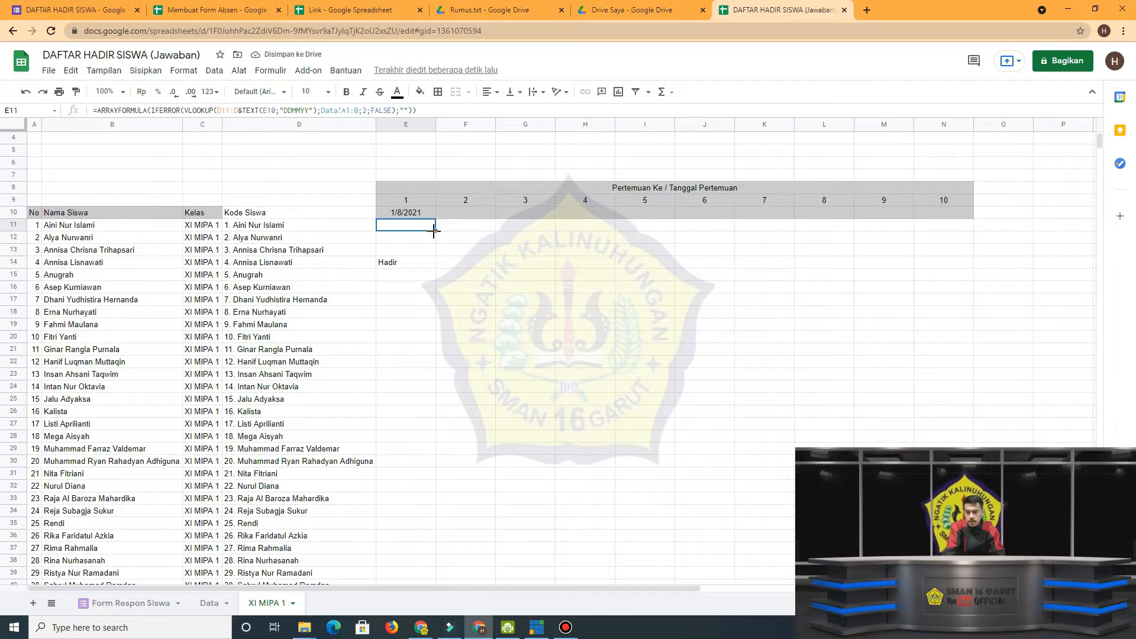
Compare the meeting date in E10 and the attendance status in E14 with the entries on Form Respon Siswa.
click(419, 208)
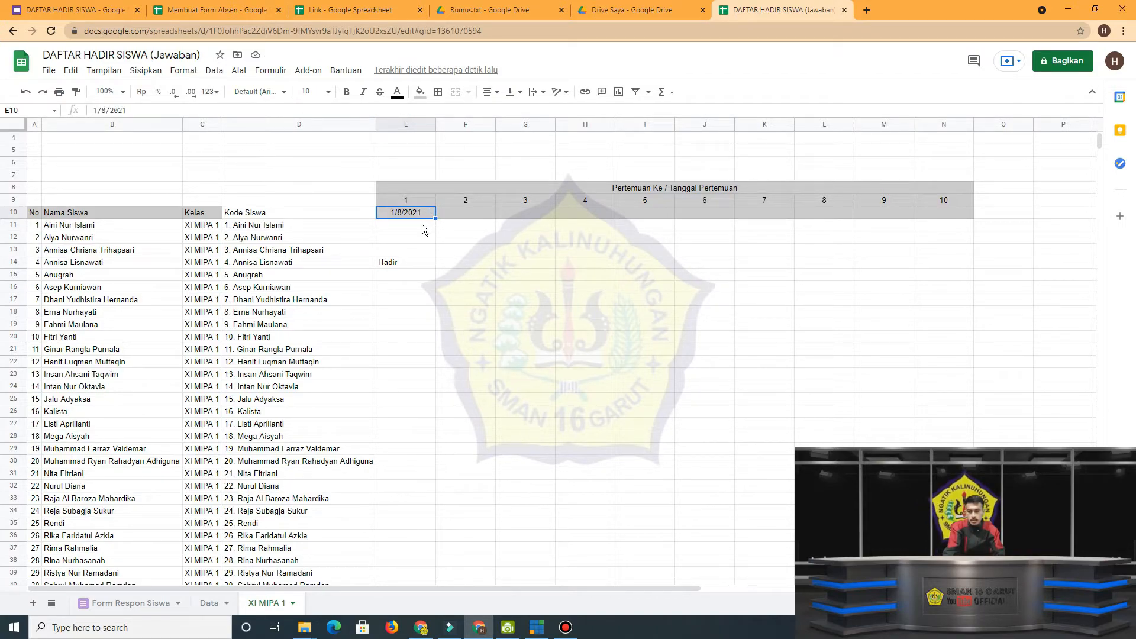
click(411, 264)
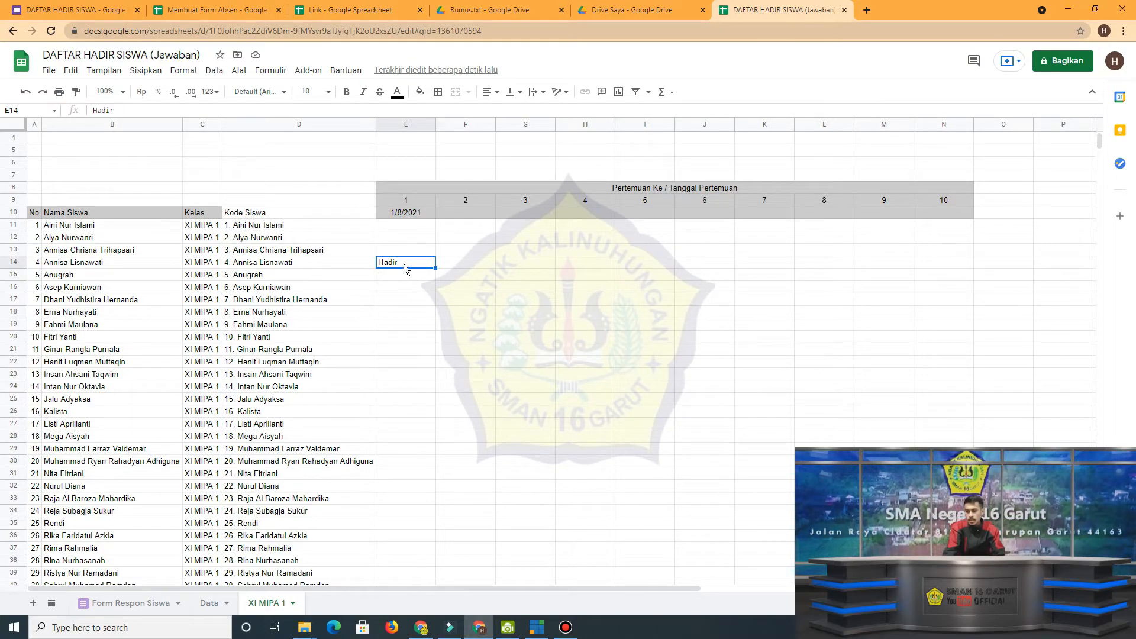
click(88, 5)
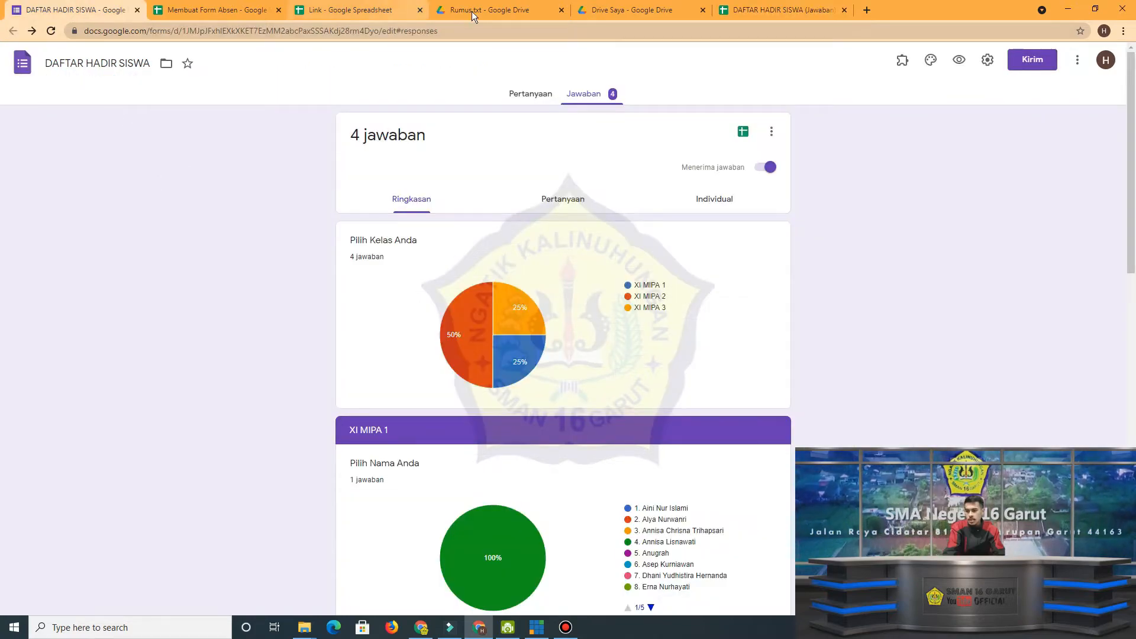
click(775, 10)
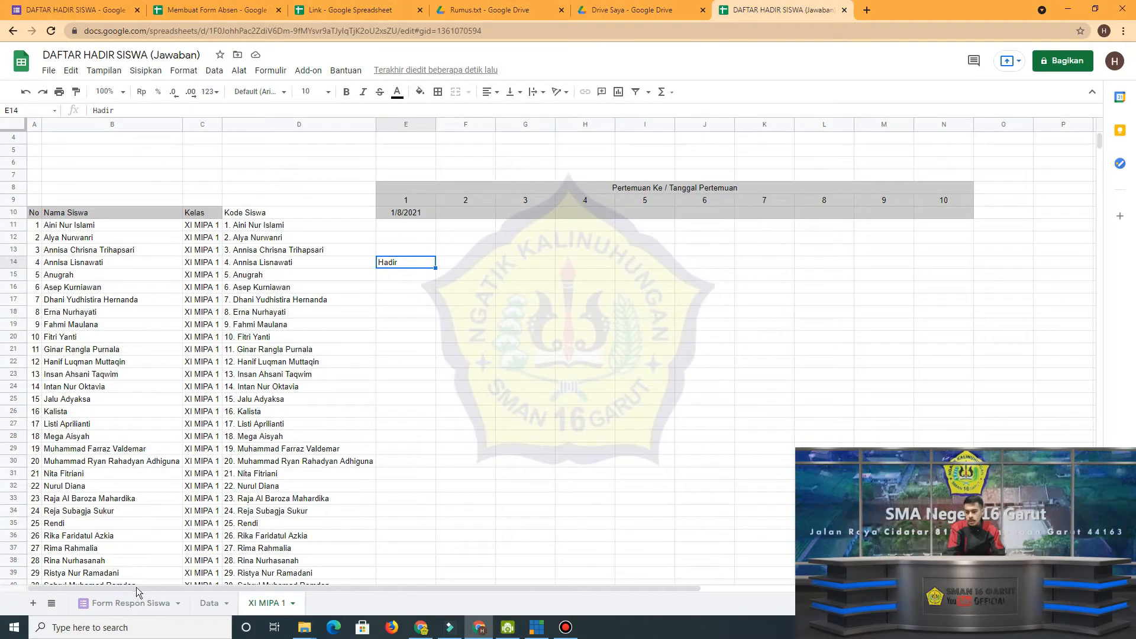
click(129, 603)
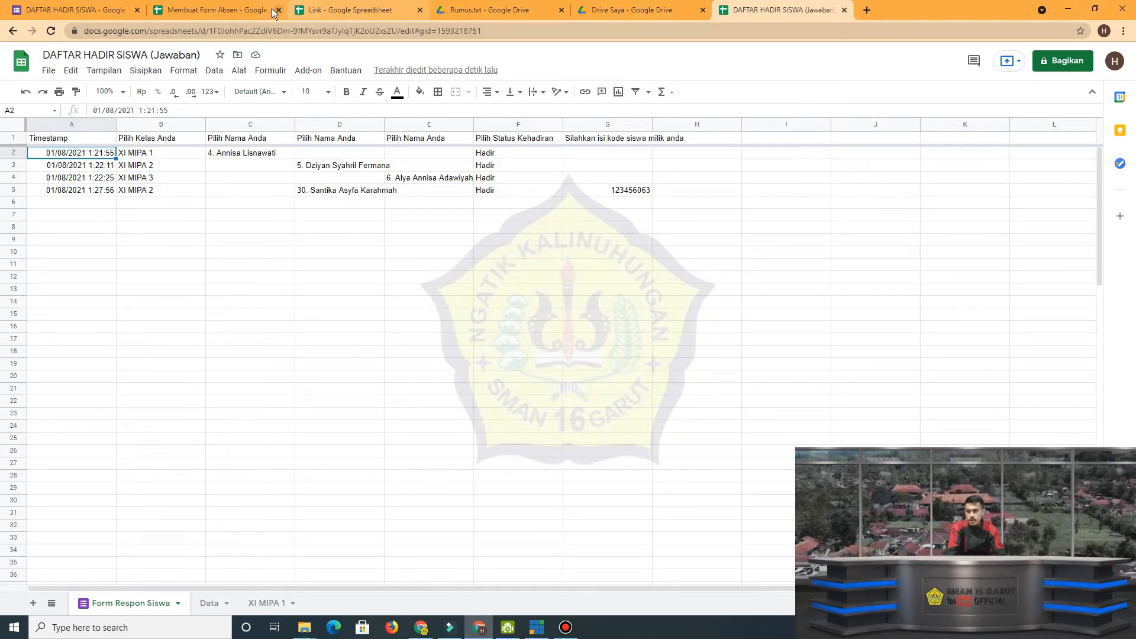
click(334, 10)
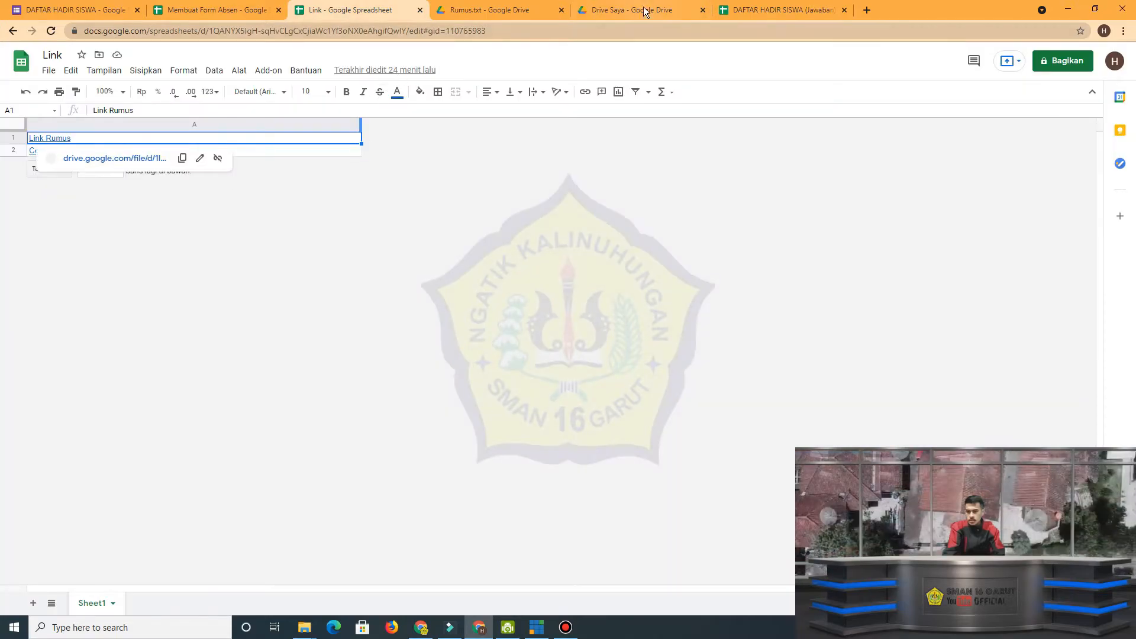
click(775, 10)
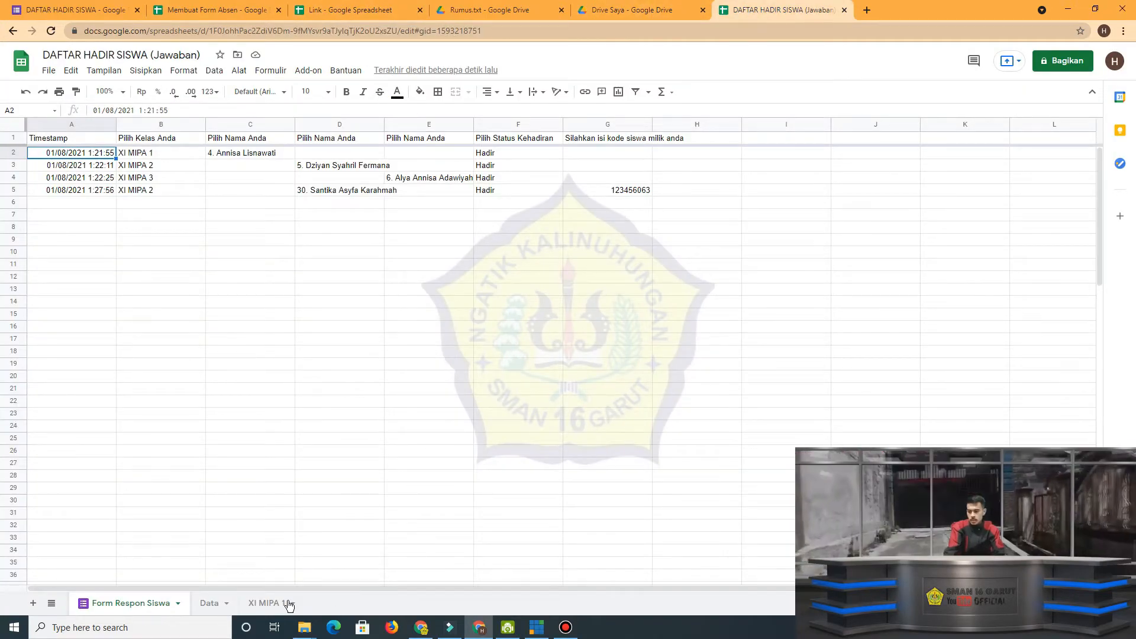
click(269, 603)
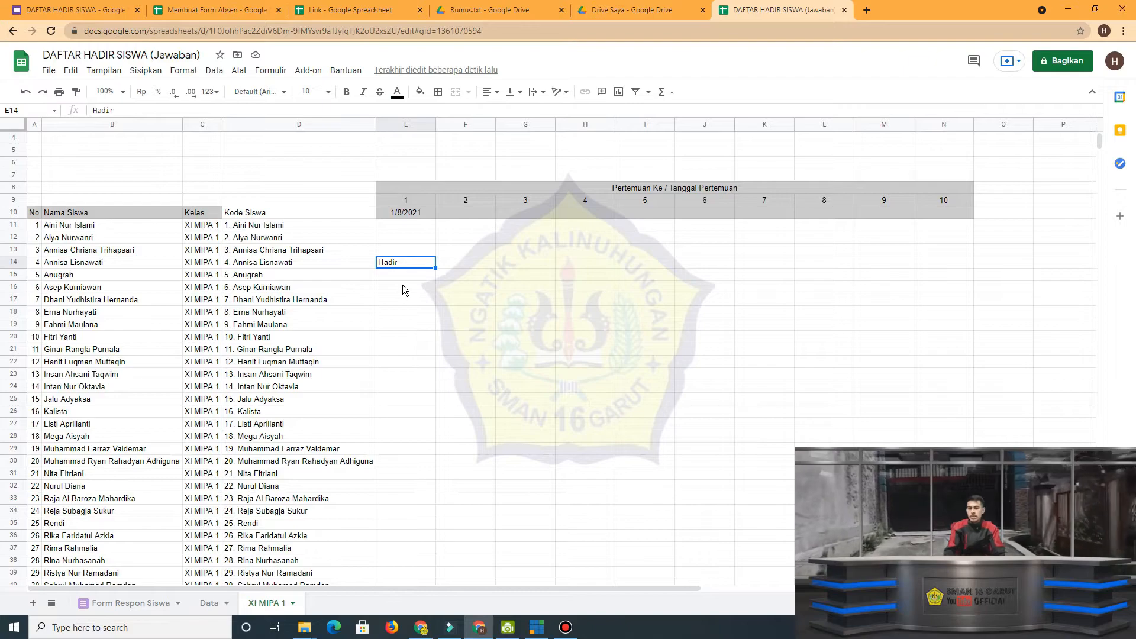
Apply all borders to the attendance table A8:N43 on XI MIPA 1.
drag(407, 187, 409, 212)
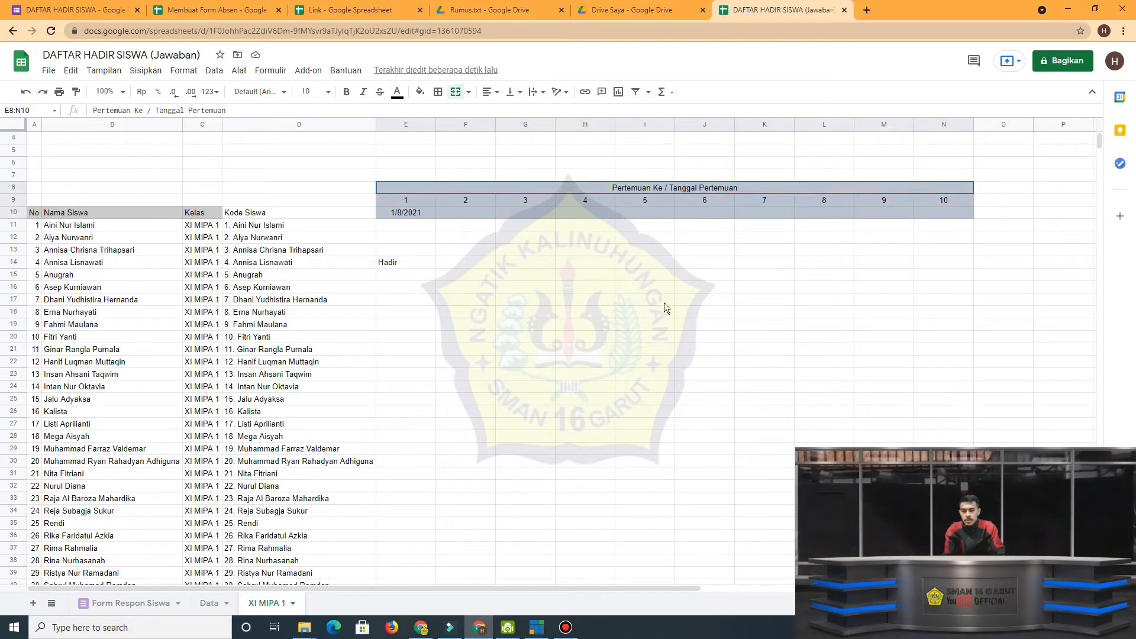
drag(663, 303, 679, 346)
click(35, 187)
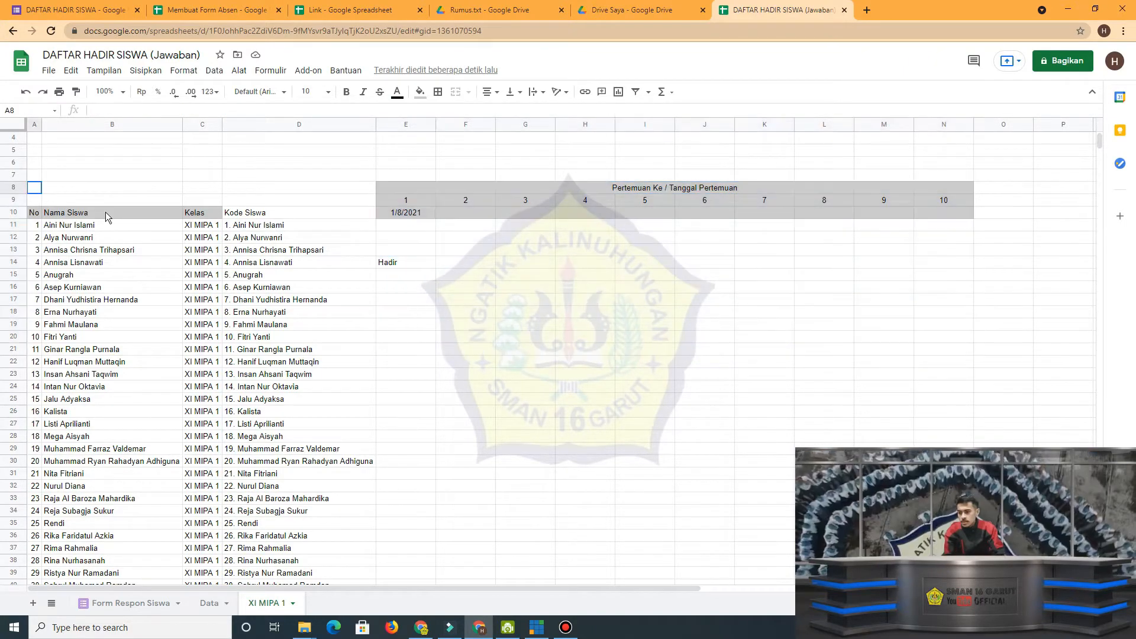
drag(107, 216, 794, 430)
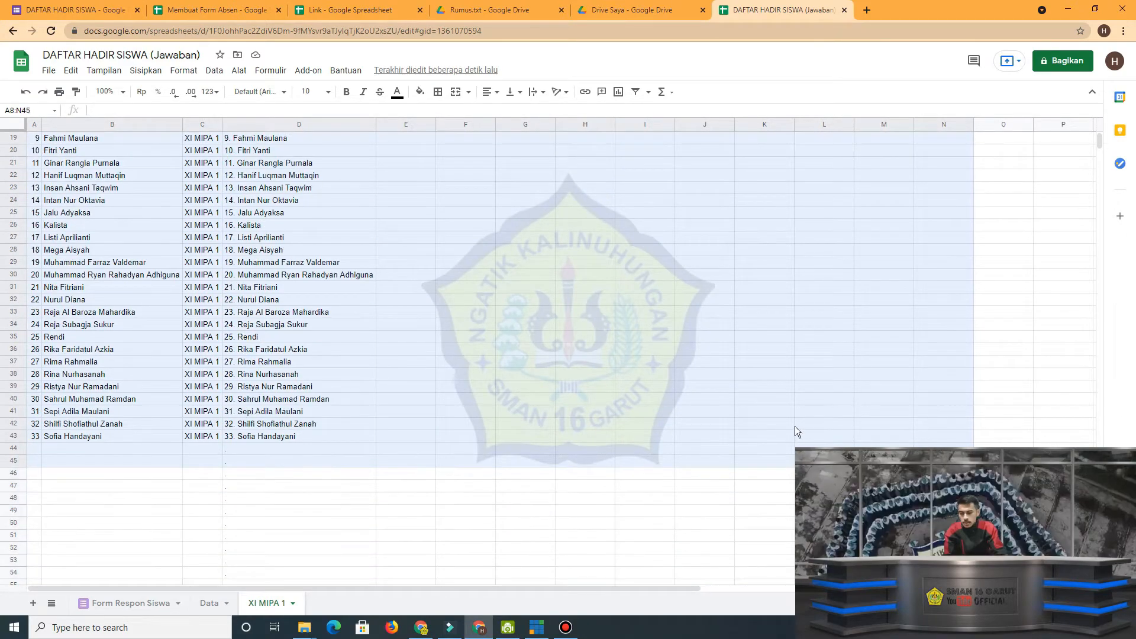
scroll(733, 496, up, 6)
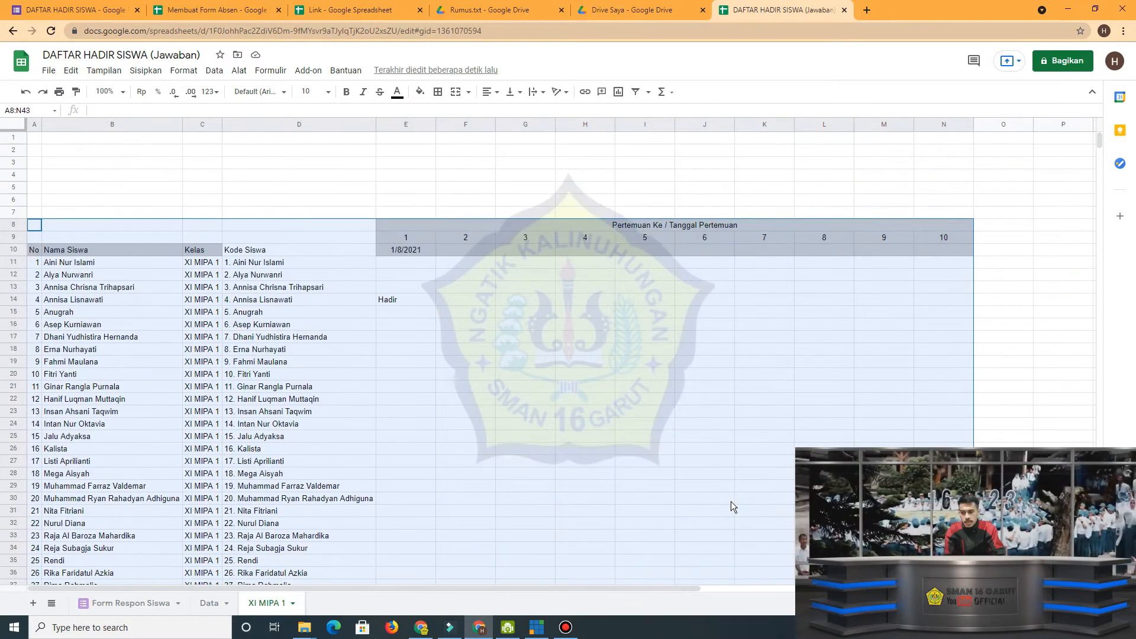
click(438, 92)
click(442, 115)
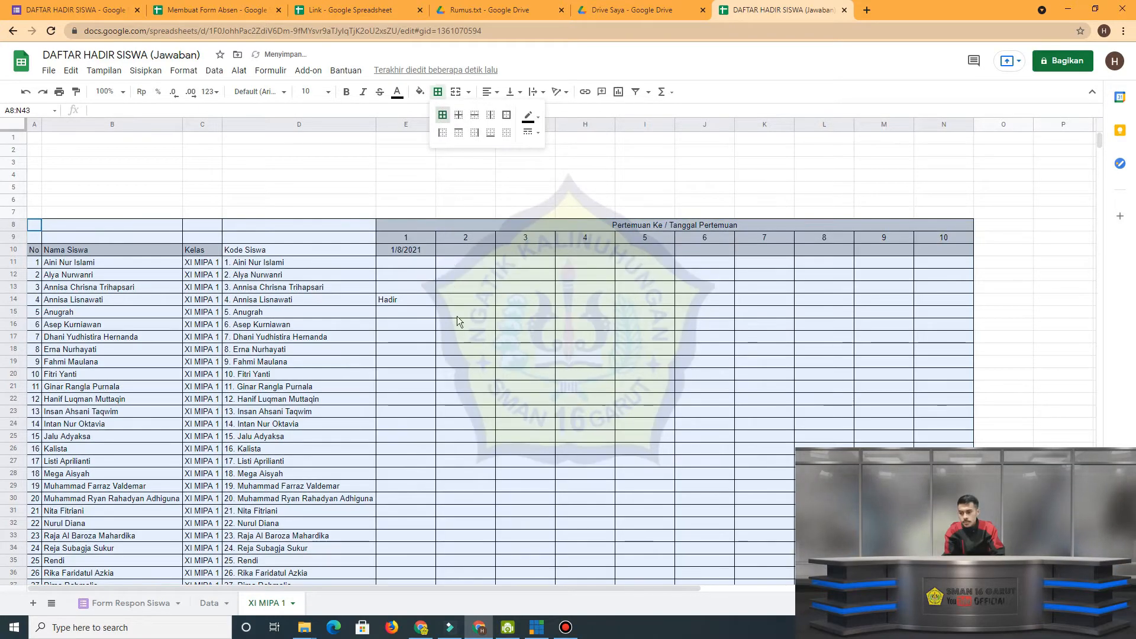
click(456, 316)
Merge the header cells No, Nama Siswa, Kelas and Kode Siswa vertically, each across rows 8 to 10 of its own column.
drag(35, 225, 37, 253)
click(455, 92)
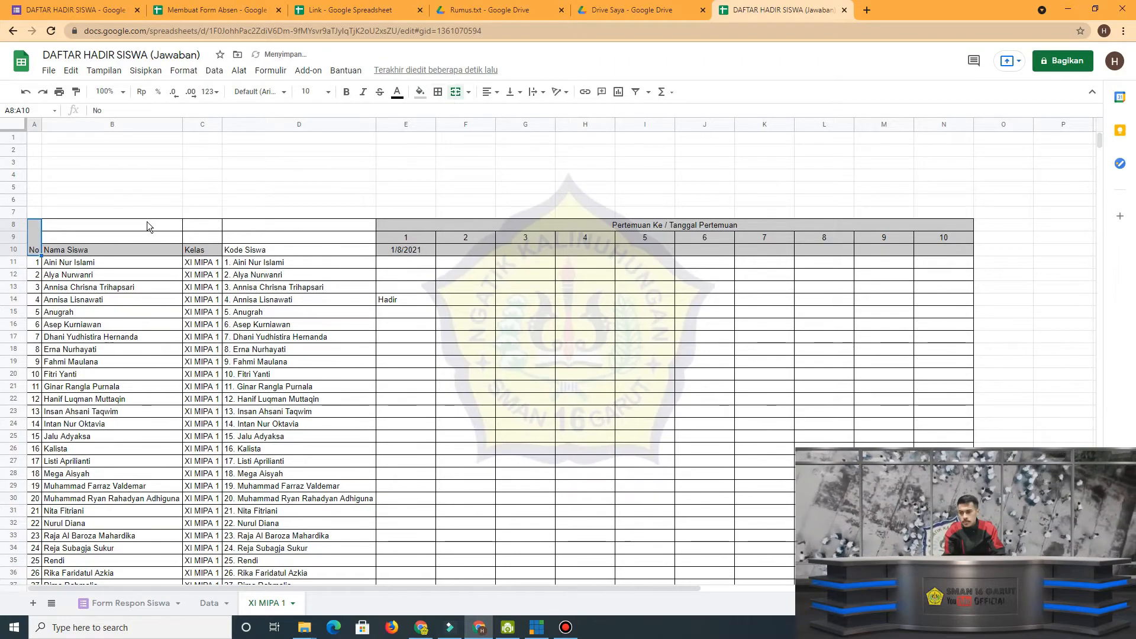
drag(146, 225, 147, 247)
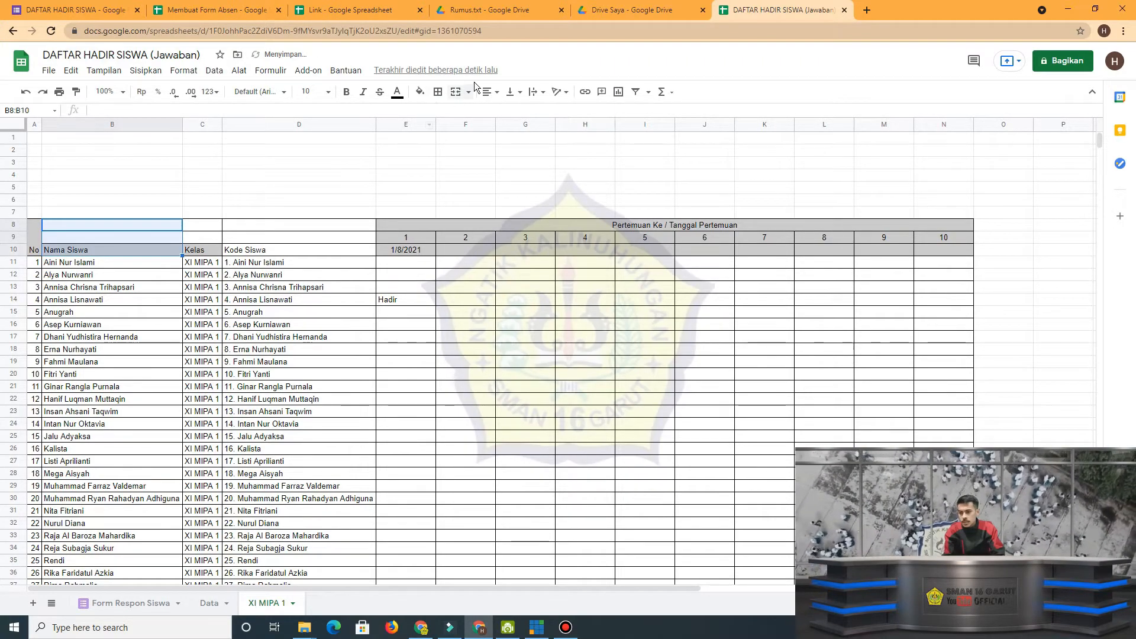
click(455, 92)
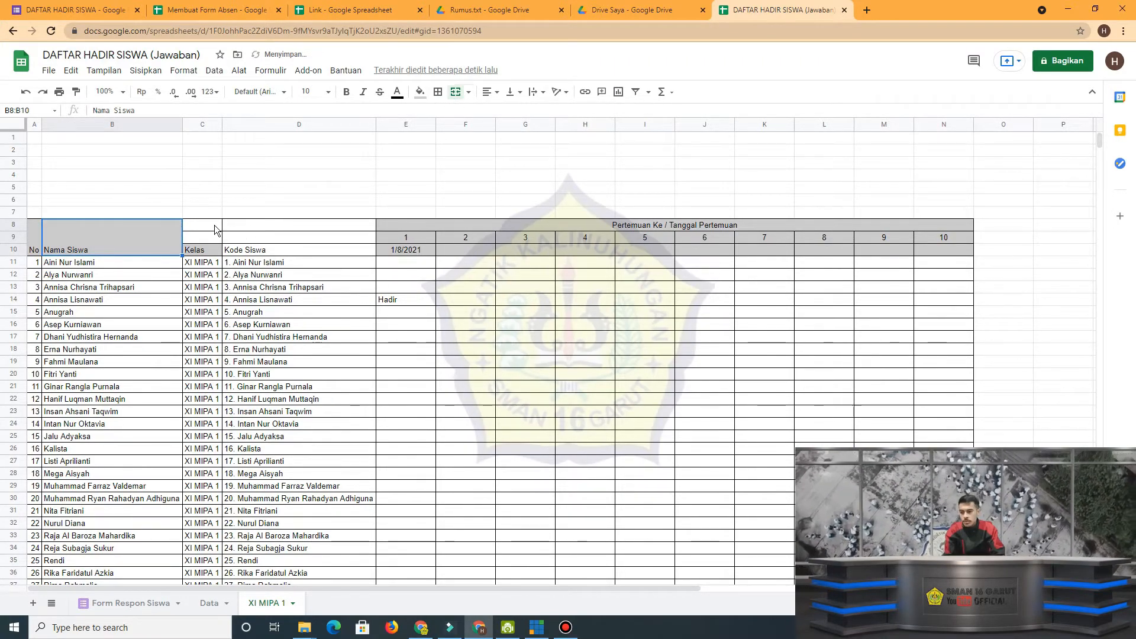
drag(215, 229, 208, 251)
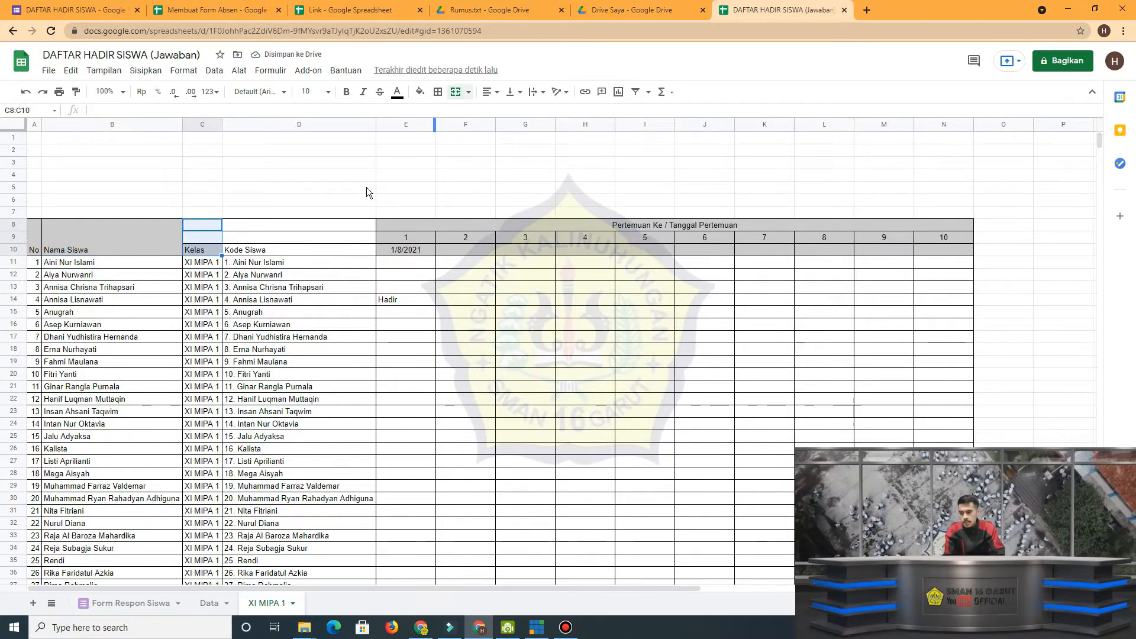
drag(339, 227, 338, 250)
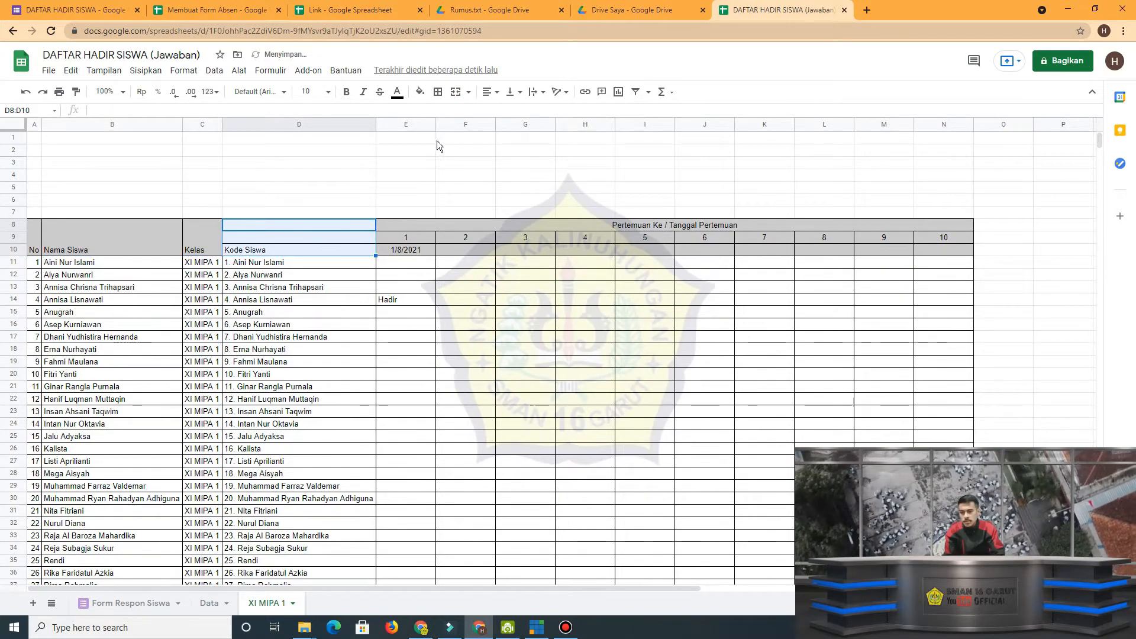
click(455, 92)
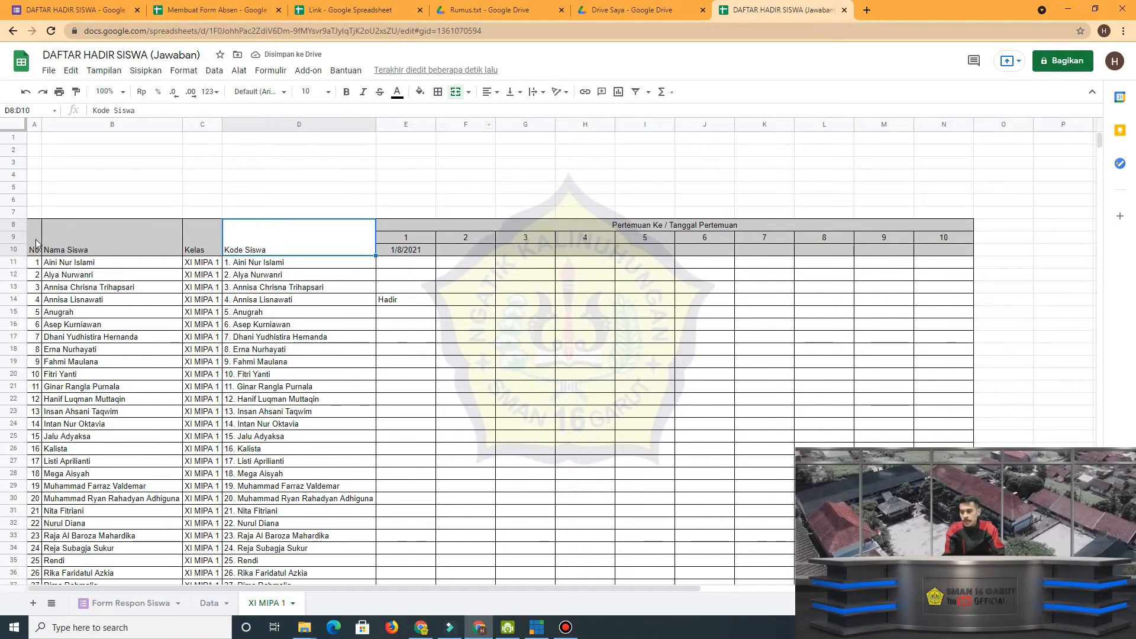
drag(41, 247, 253, 247)
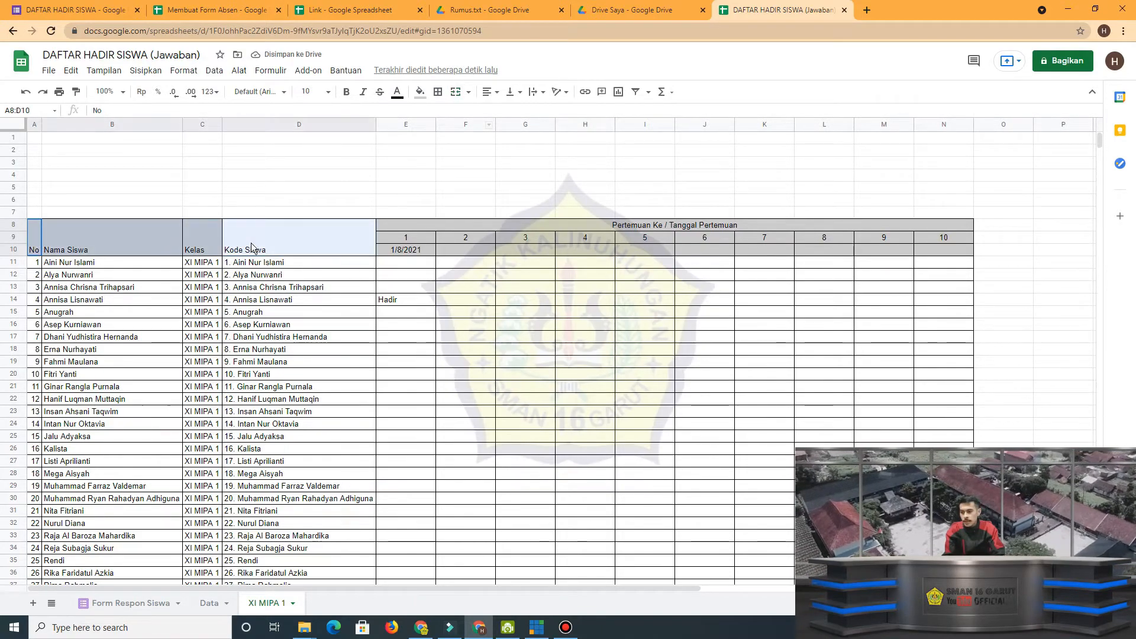
click(473, 304)
Hide column D, the Kode Siswa column, on XI MIPA 1.
click(305, 125)
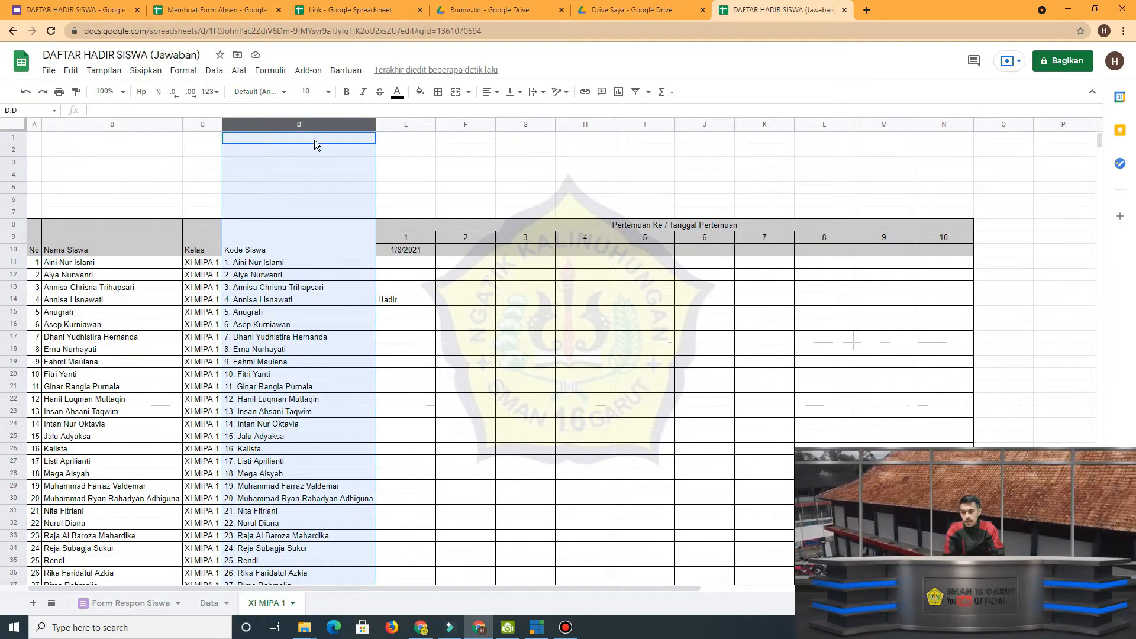
right_click(318, 124)
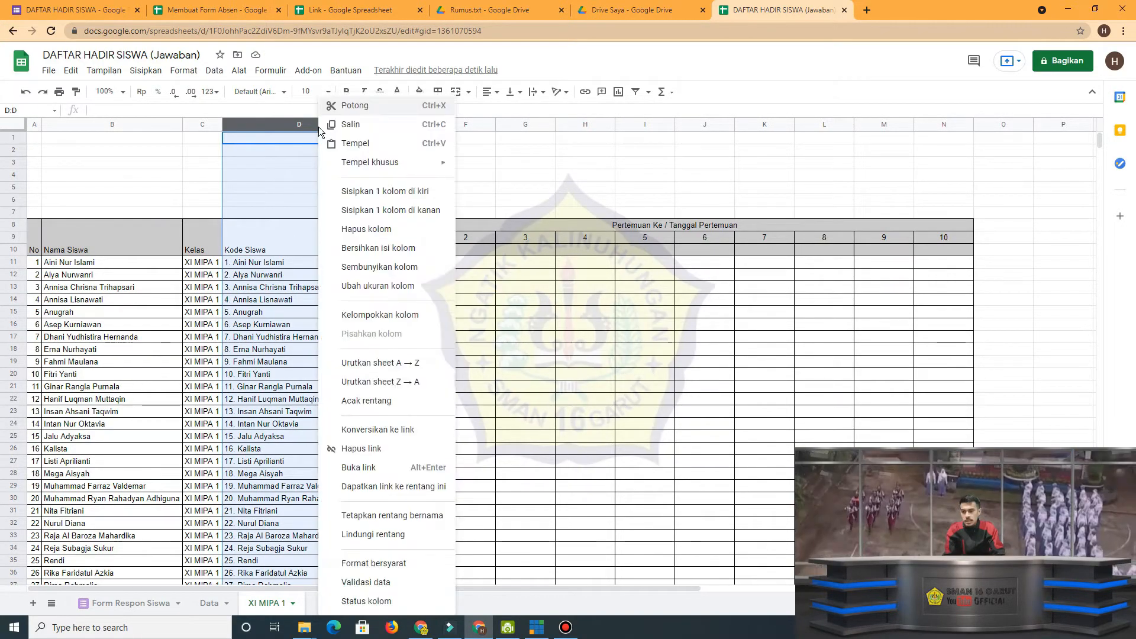
click(386, 270)
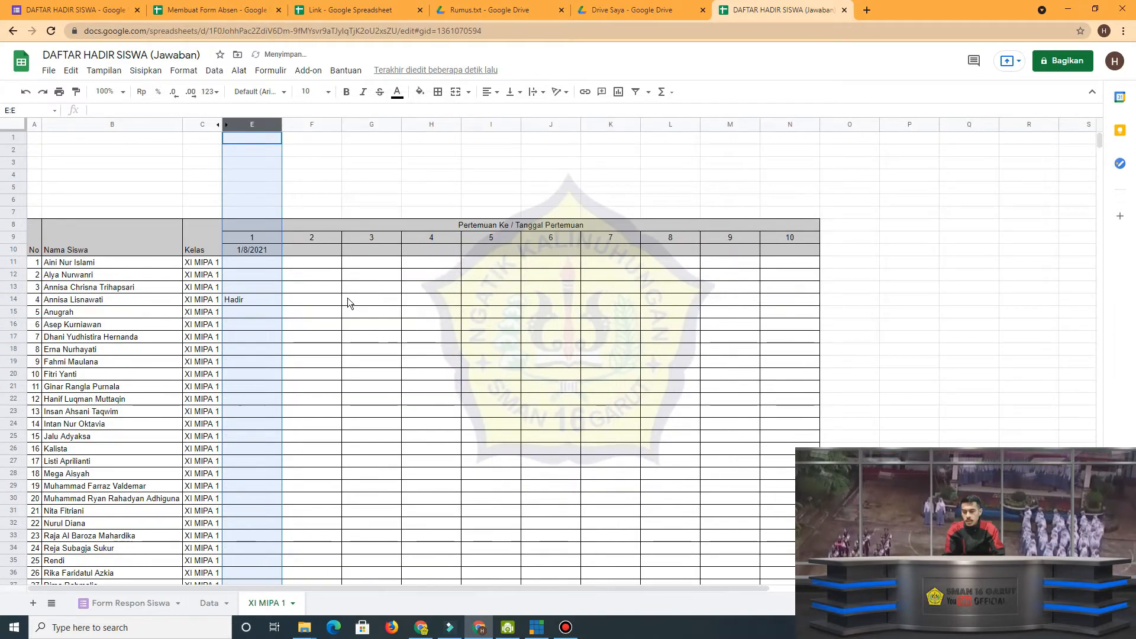
click(372, 299)
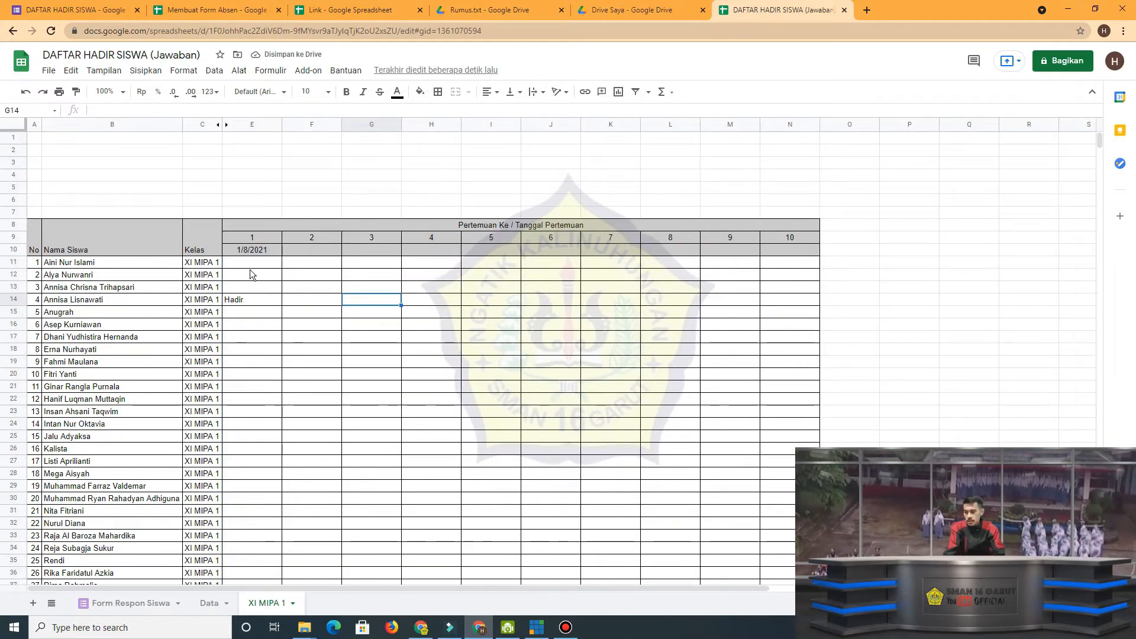
Center the table header A8:N10 horizontally and align it to the middle vertically.
drag(47, 235, 312, 252)
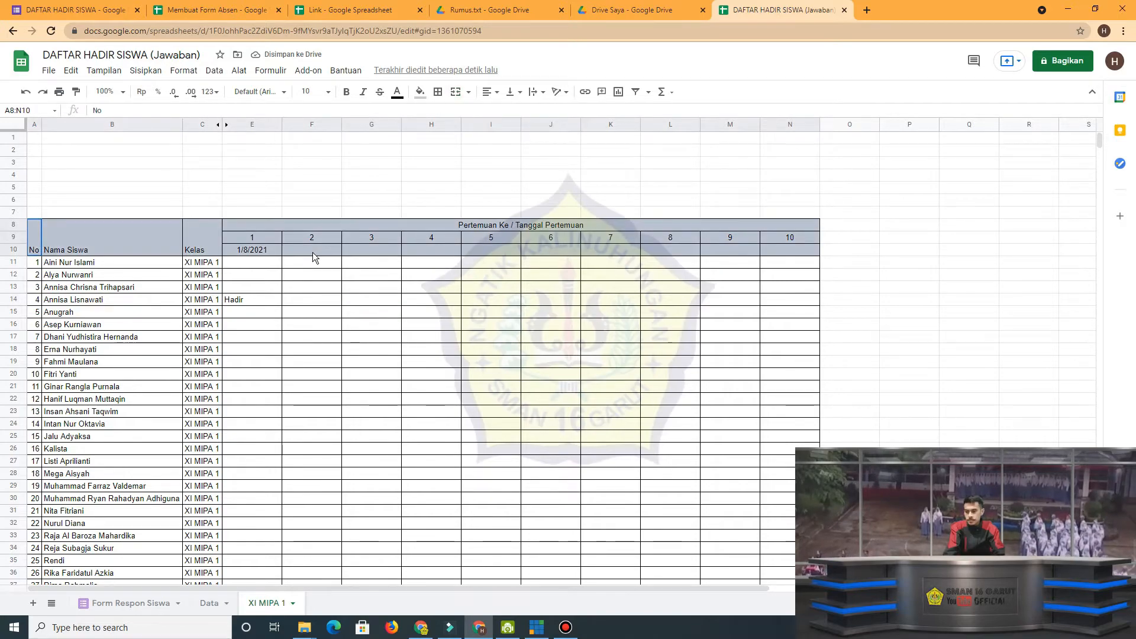
click(487, 92)
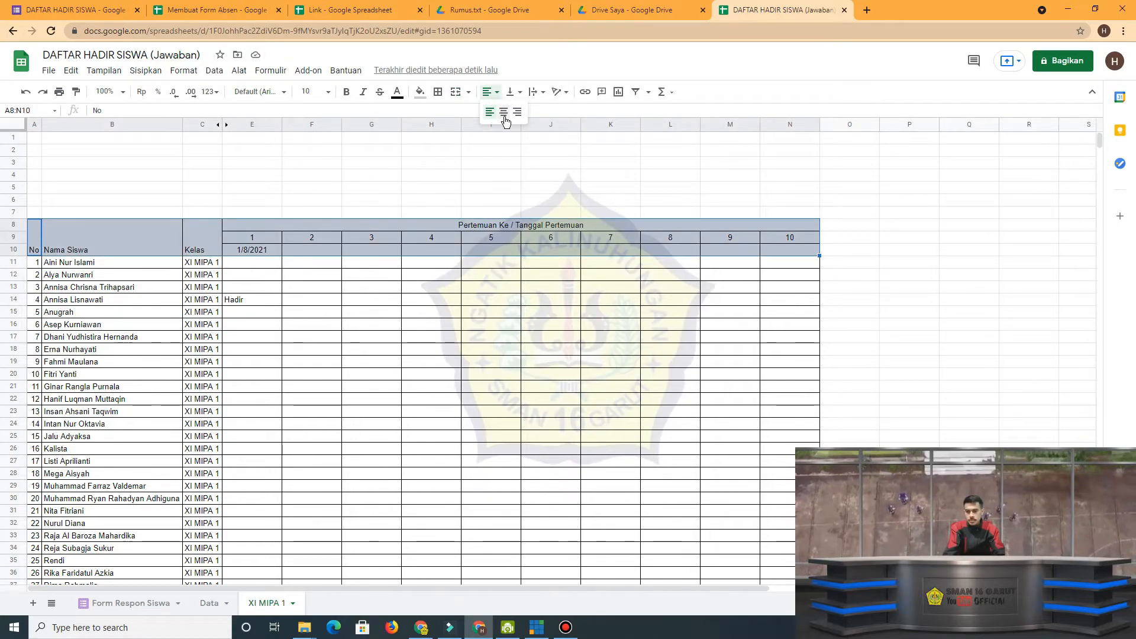
click(504, 116)
click(510, 91)
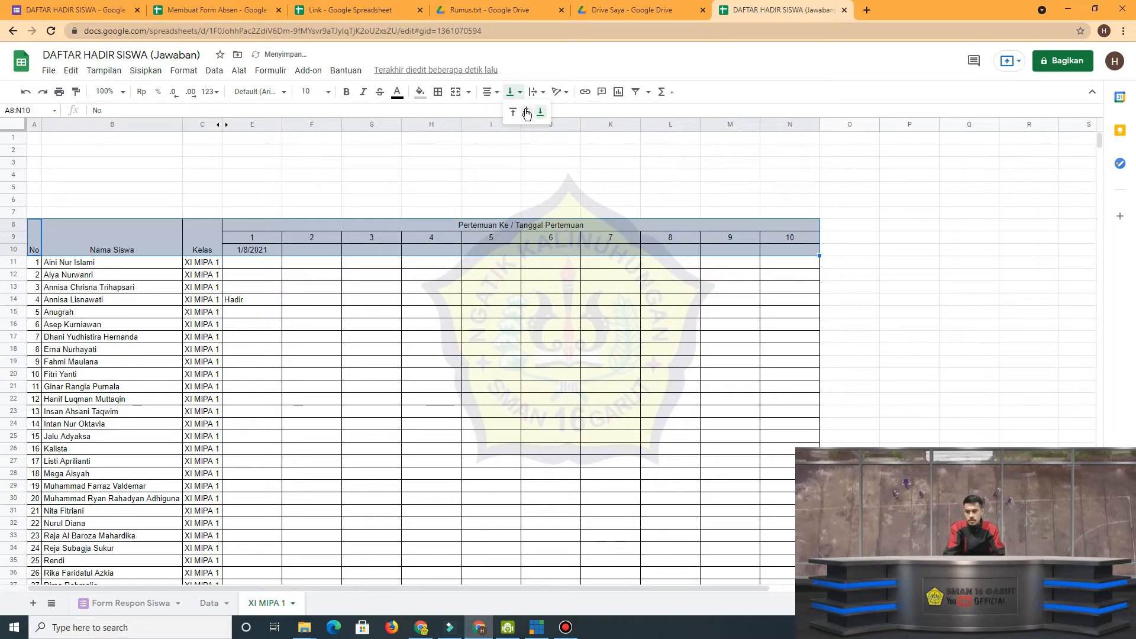
click(526, 110)
click(414, 314)
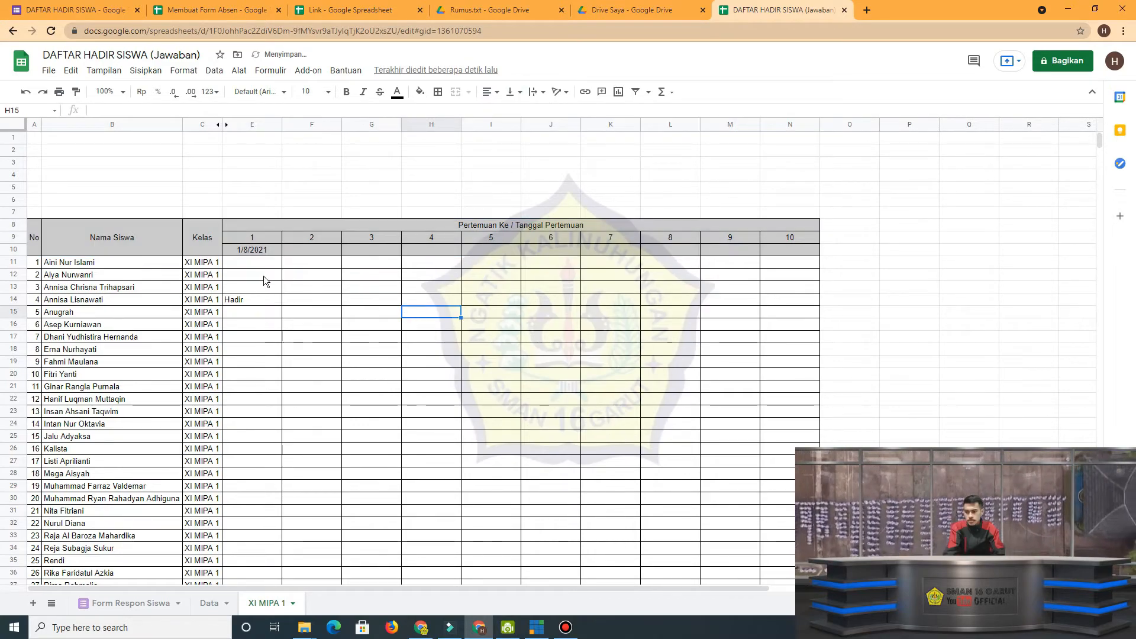
Center the attendance entries in E11:N43 horizontally.
drag(260, 265, 791, 474)
scroll(775, 460, up, 5)
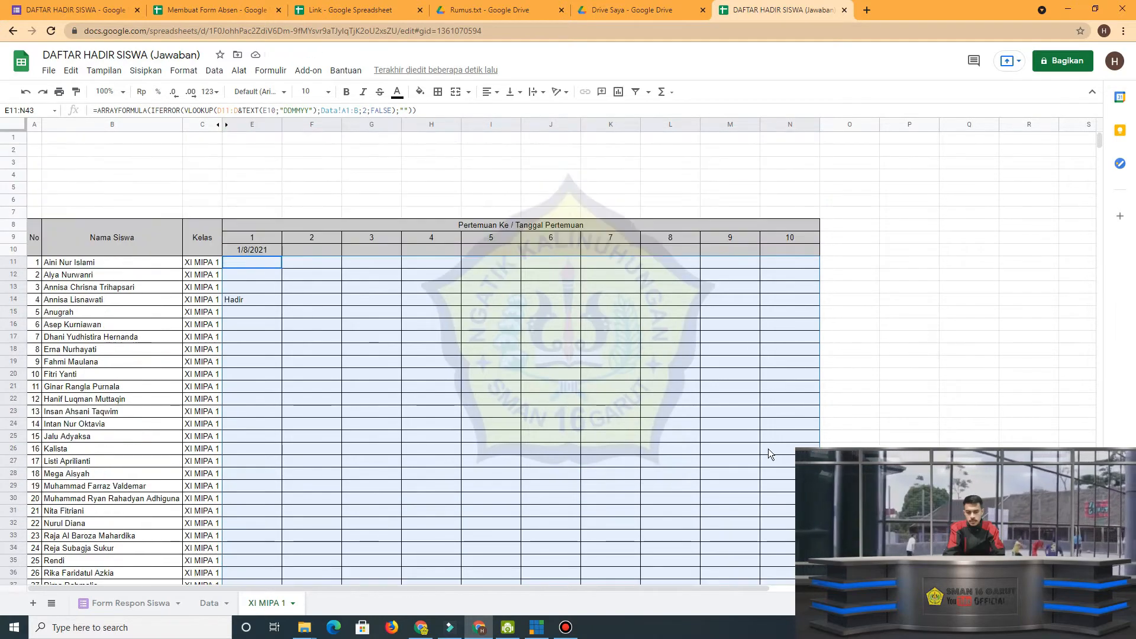
click(493, 92)
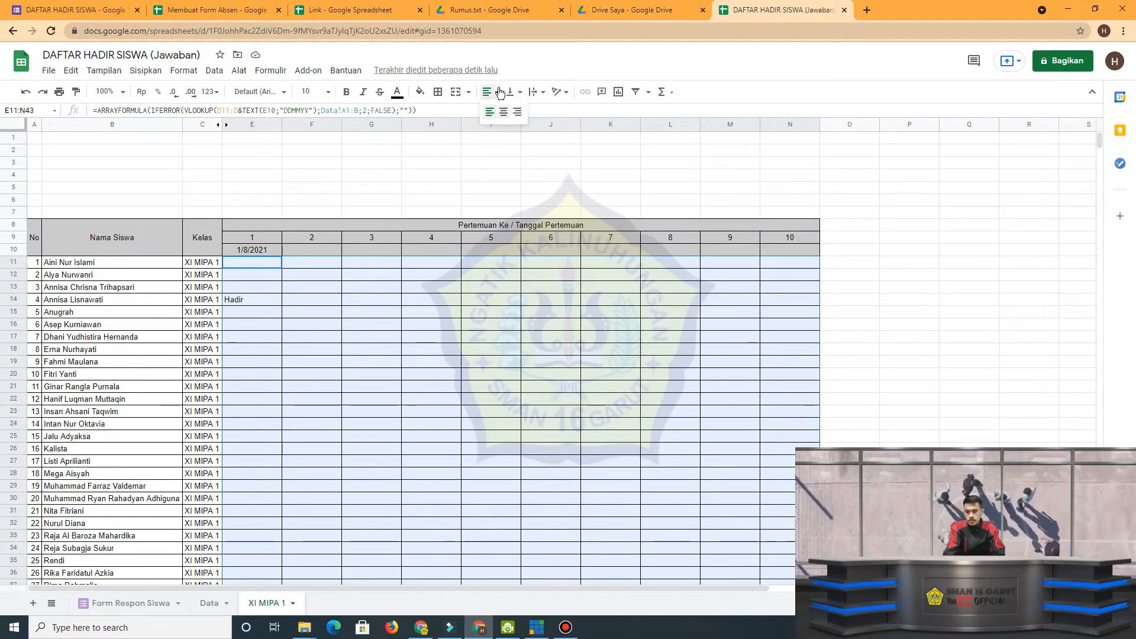
click(503, 114)
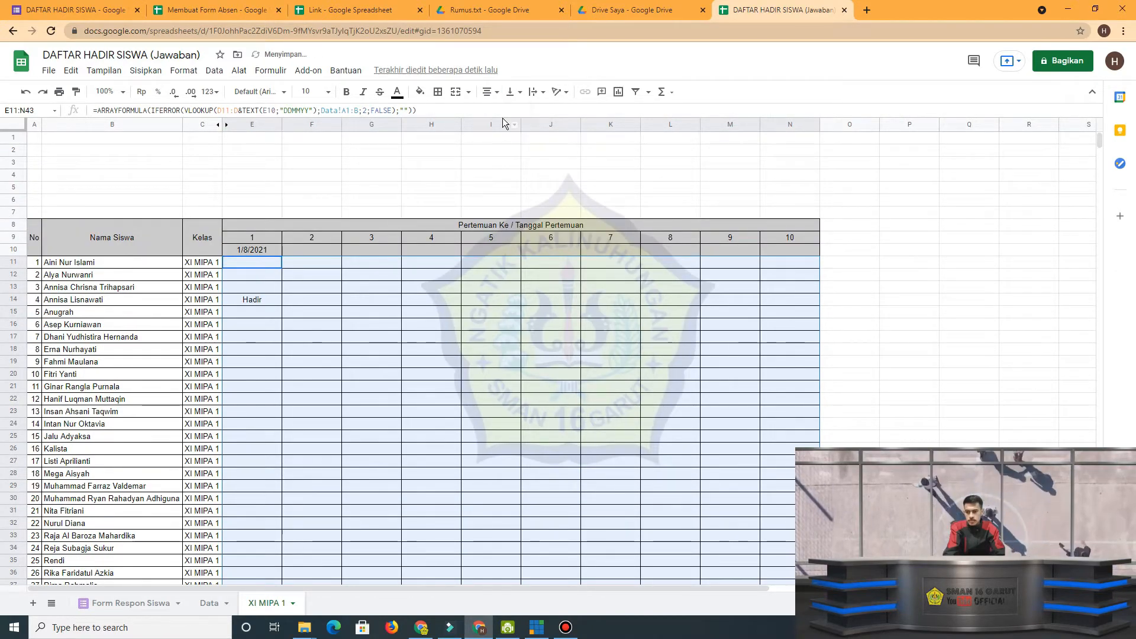
click(532, 179)
Merge A1:N6 above the table and enter a title with "REKAP KEHADIRAN SISWA" on one line and "MATA PELAJARAN" on the next.
drag(34, 136, 767, 200)
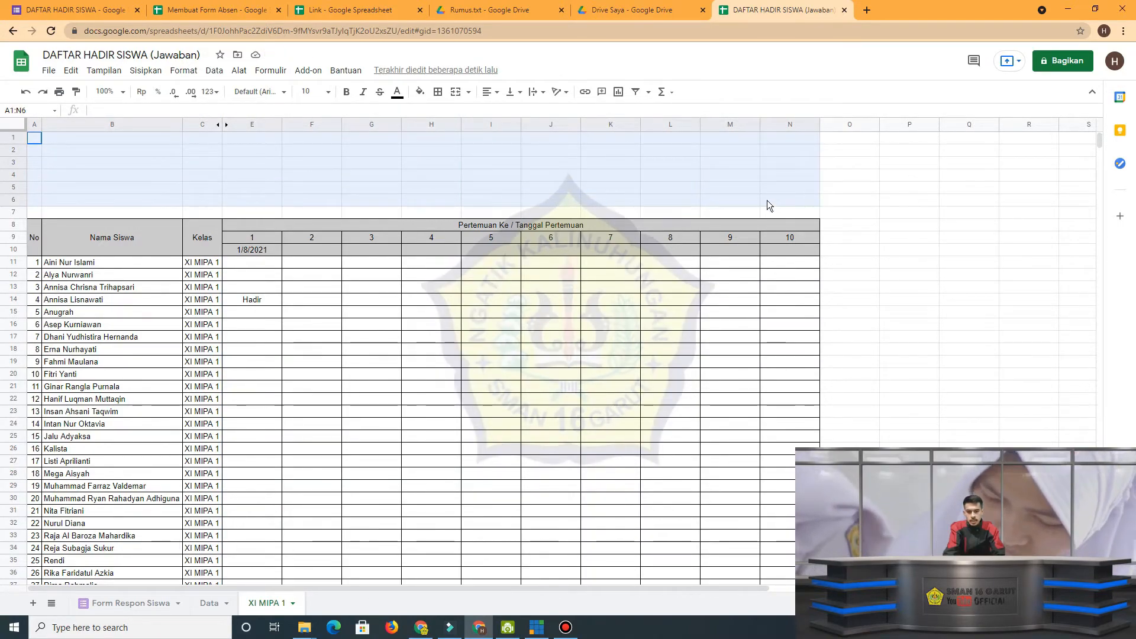
click(458, 93)
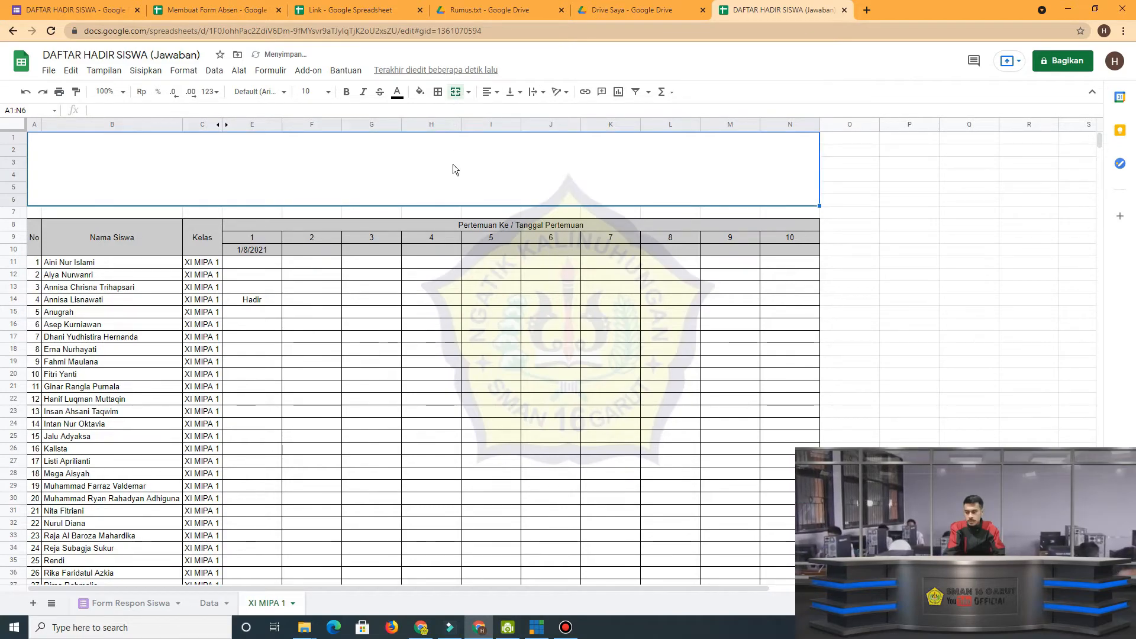
key(Caps_Lock)
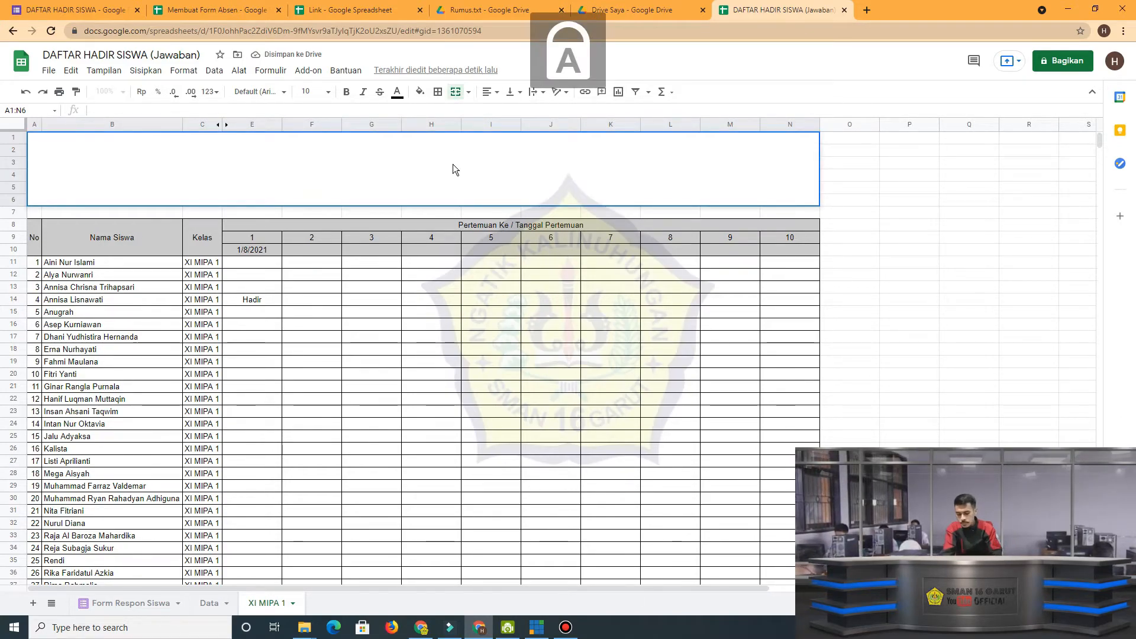
text(REKAP)
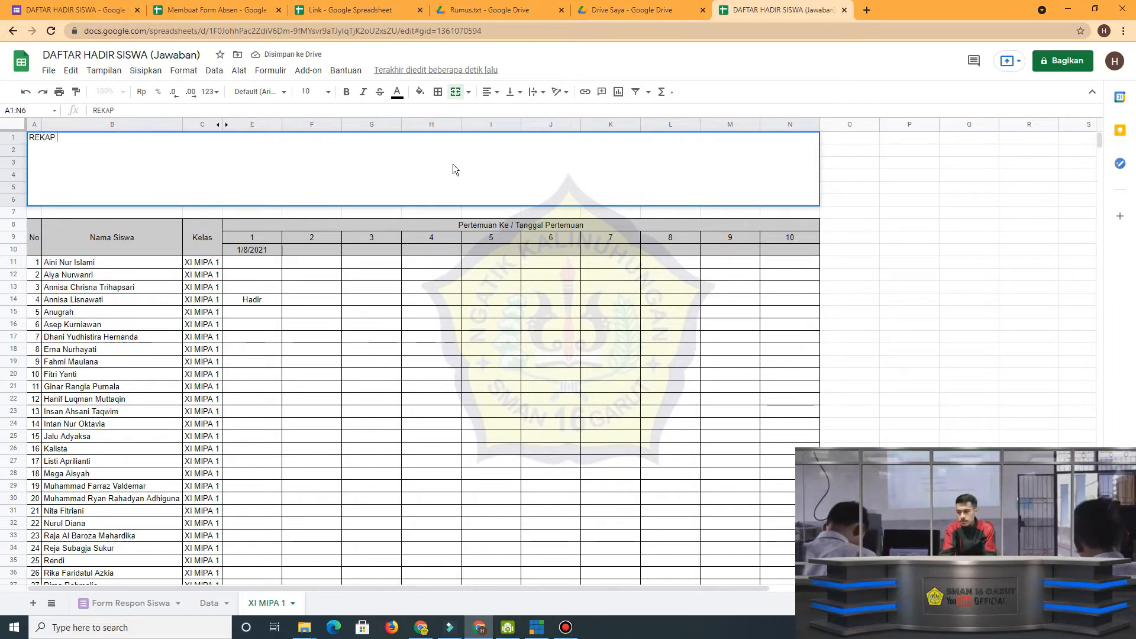
text( KEHADIR)
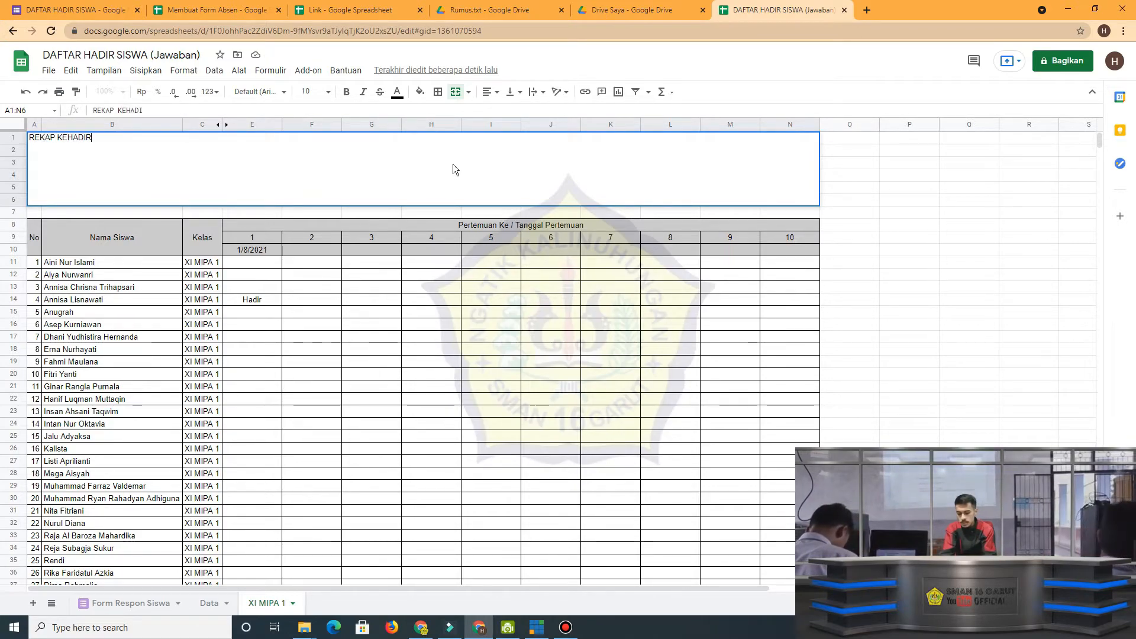
text(AN SISWA )
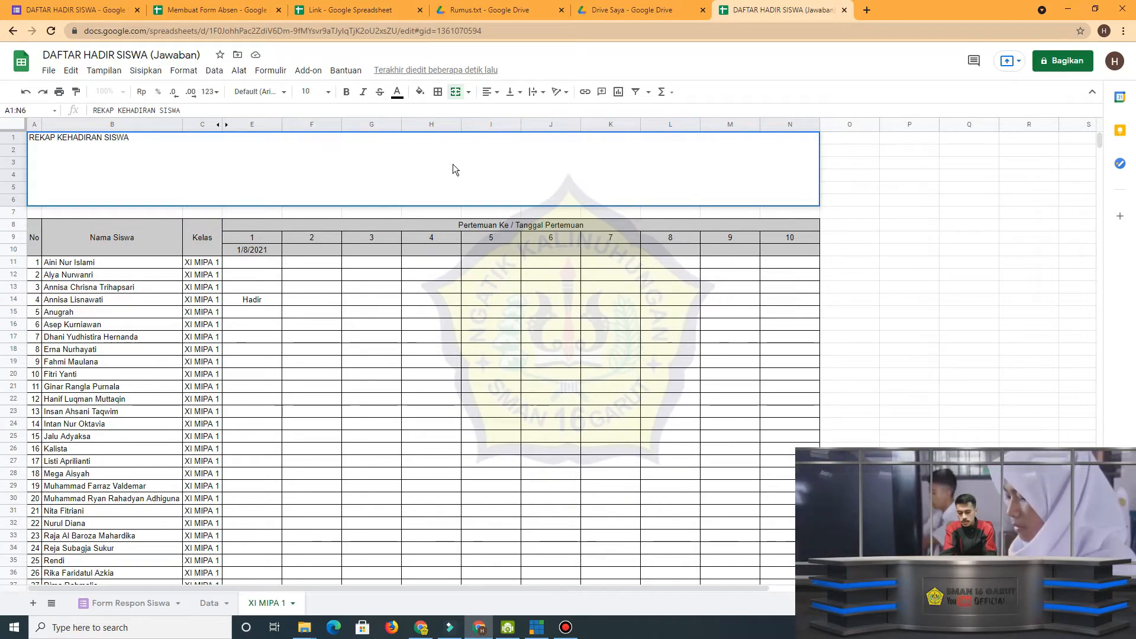
text(MATA)
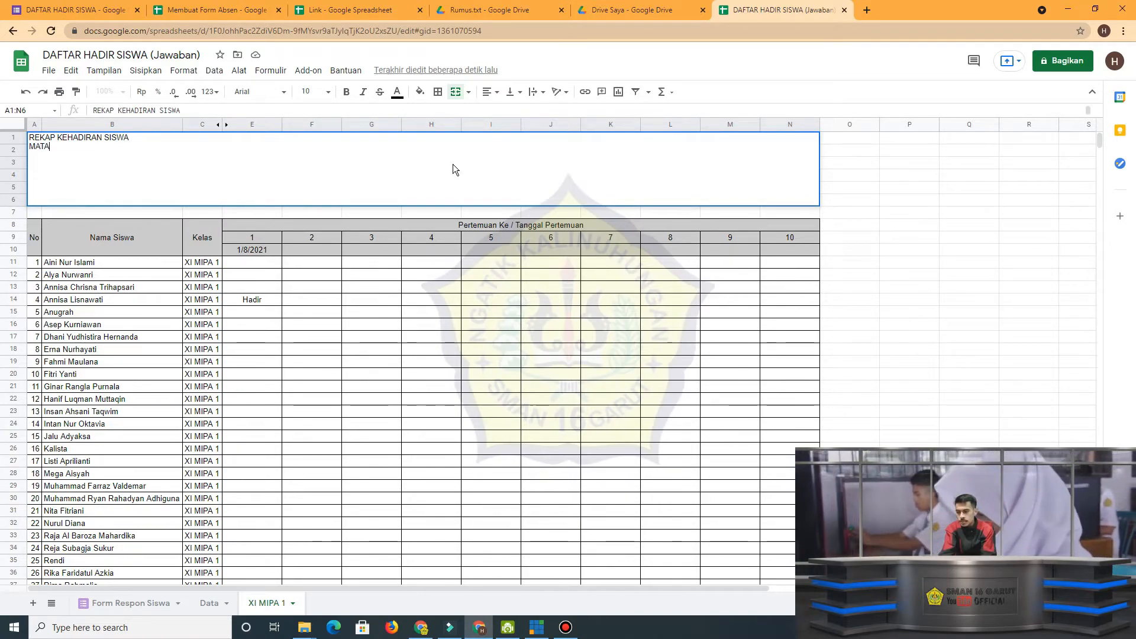
text( PE)
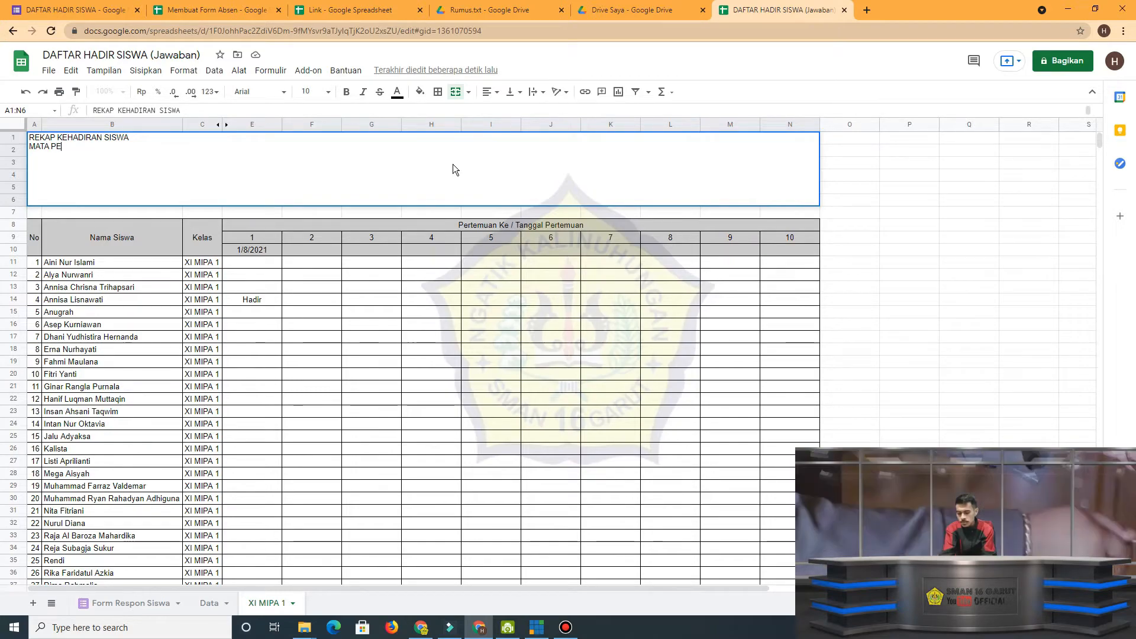
text(LAJARAN)
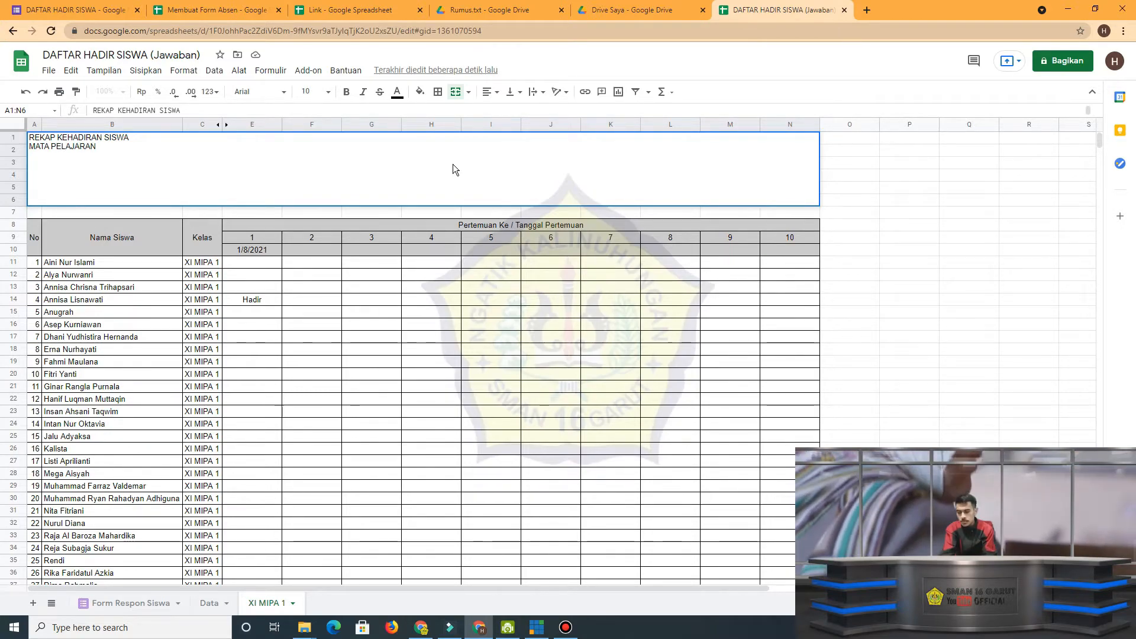
key(Return)
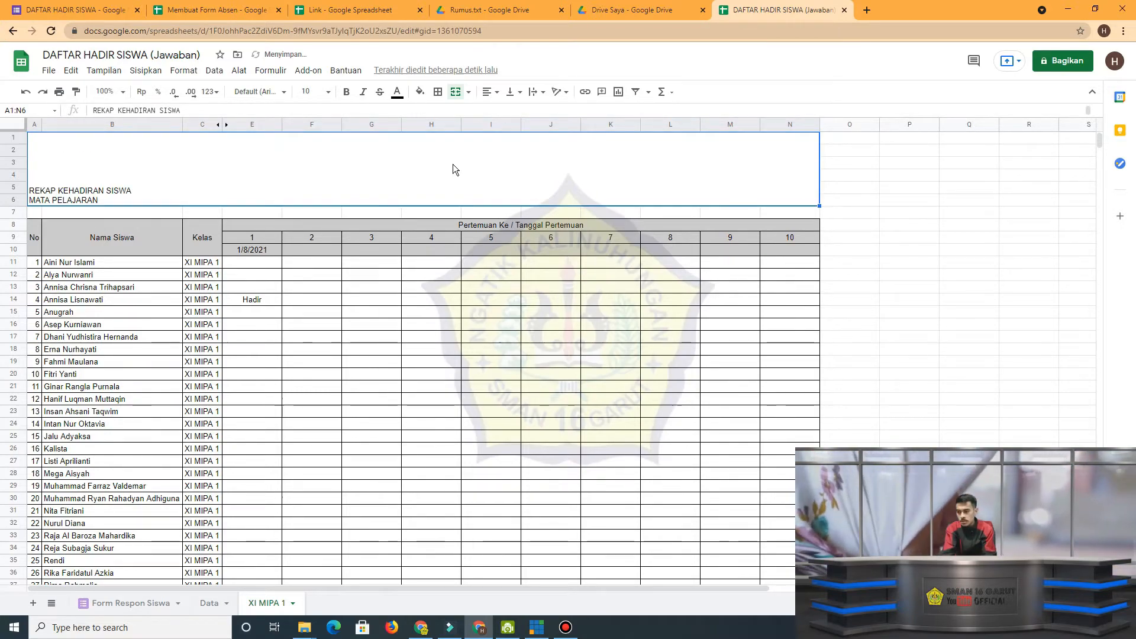
Add "SMAN 16 GARUT" as a third line to the title in A1:N6.
double_click(410, 193)
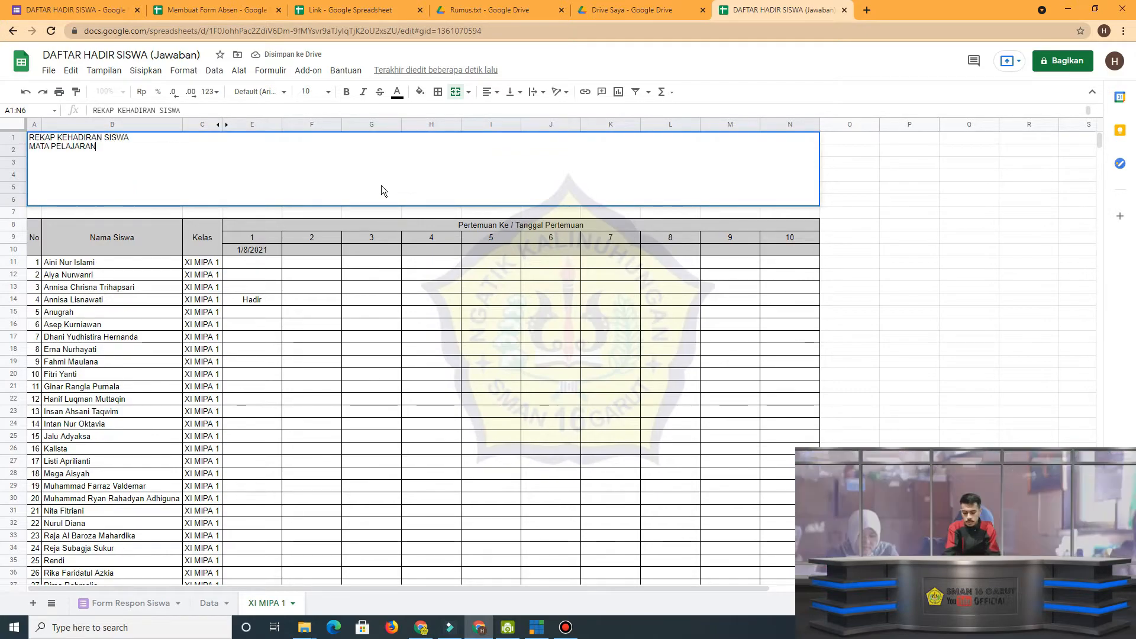
key(alt+Return)
text(SM)
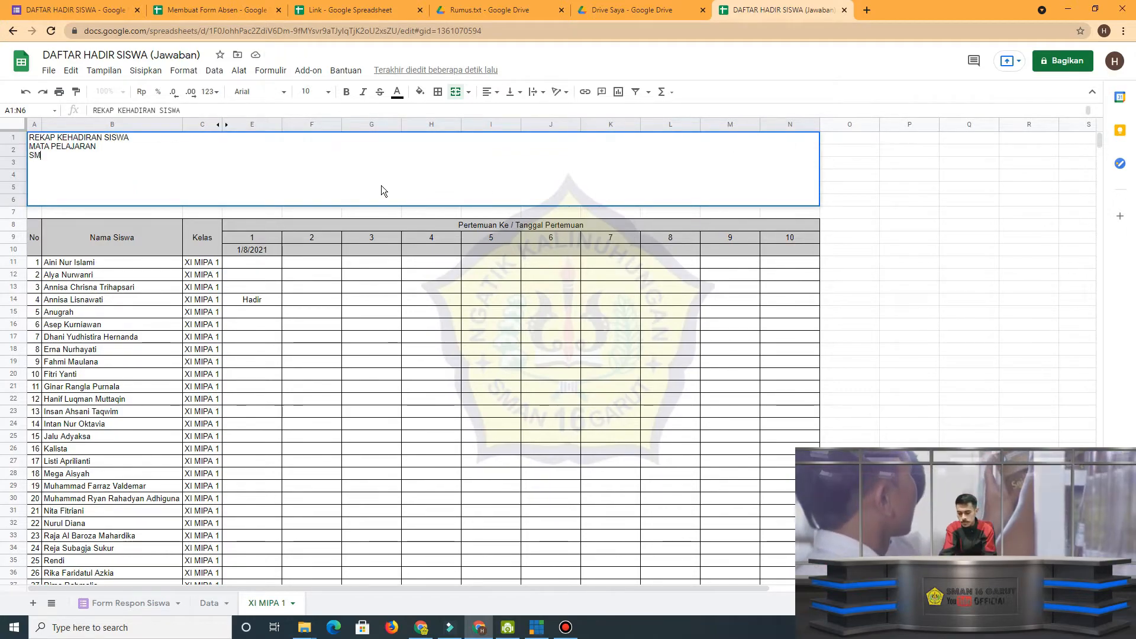
text(AN )
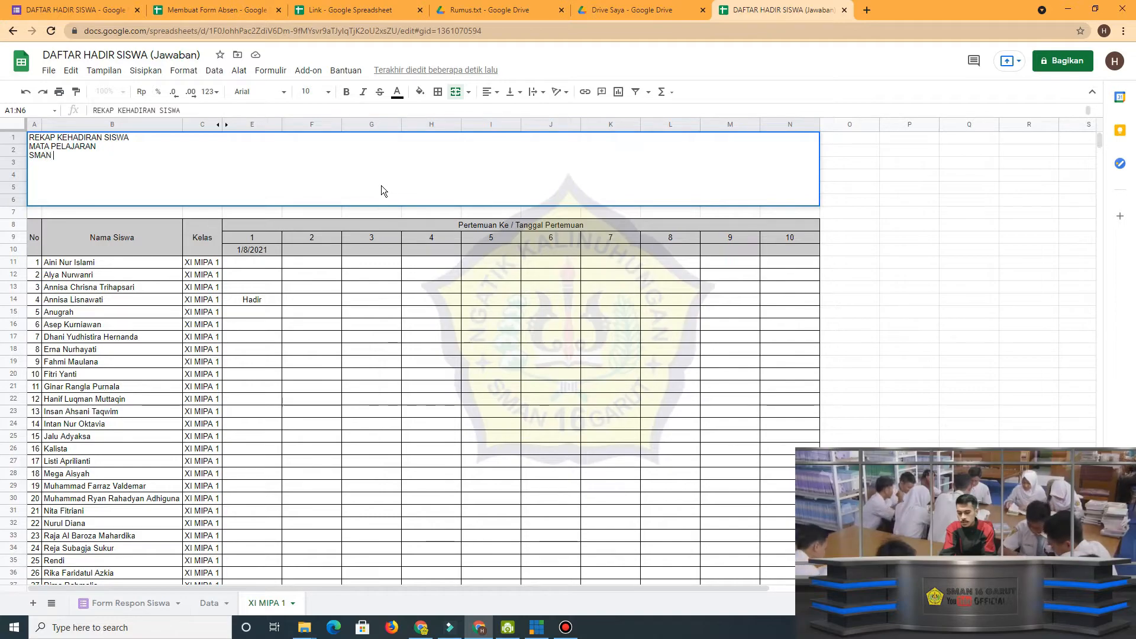
text(16 GARUT)
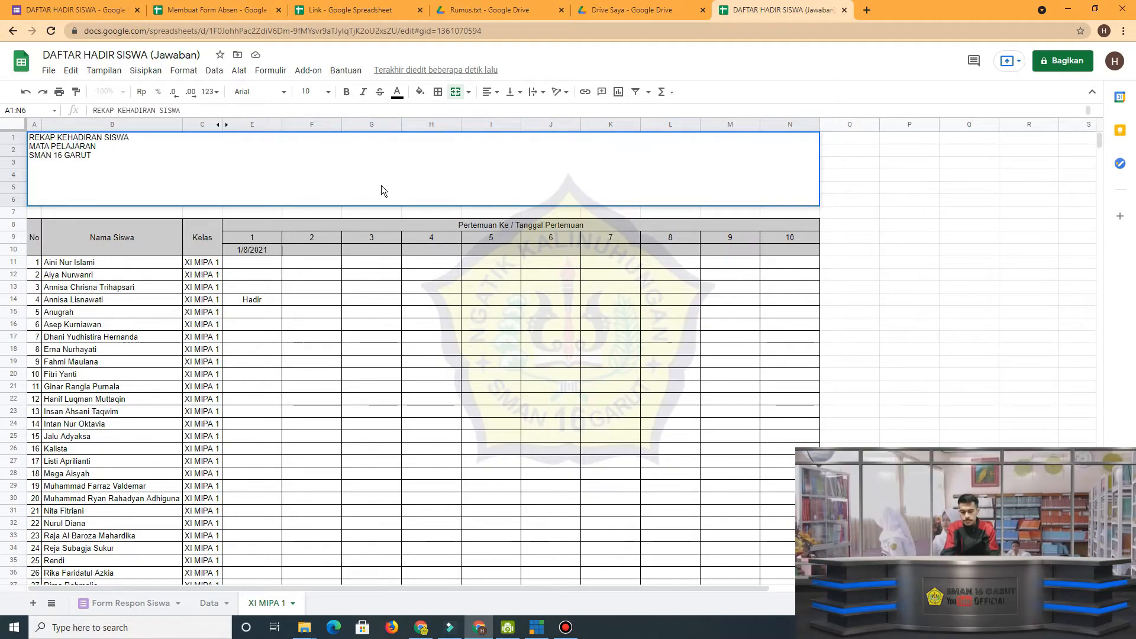
click(381, 186)
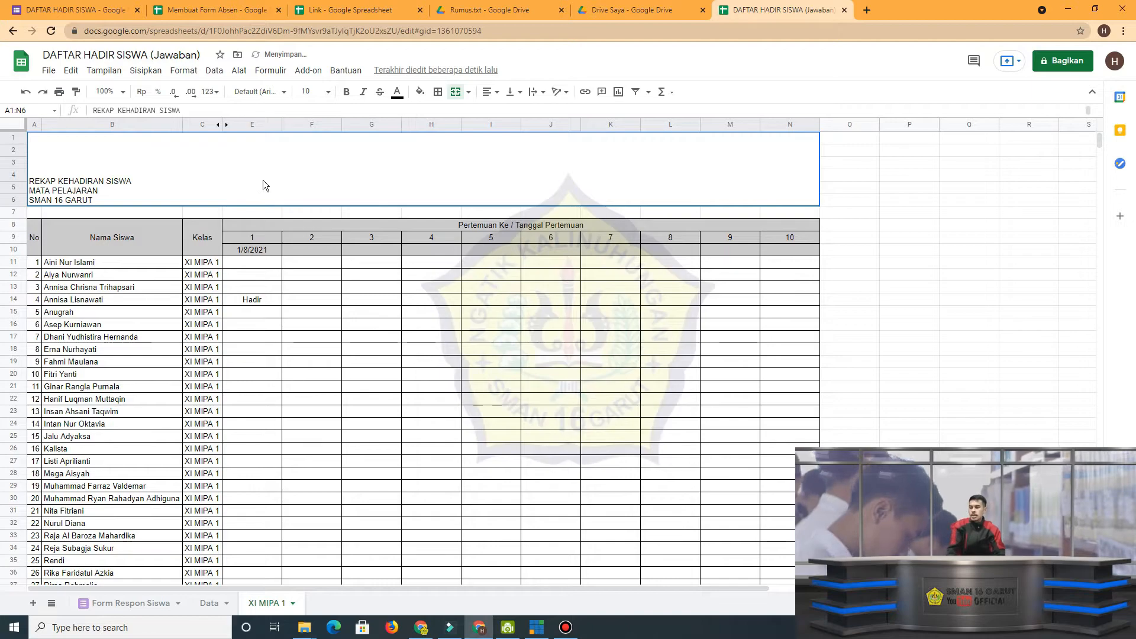
Center the title in A1:N6 horizontally and align it to the middle vertically.
click(488, 92)
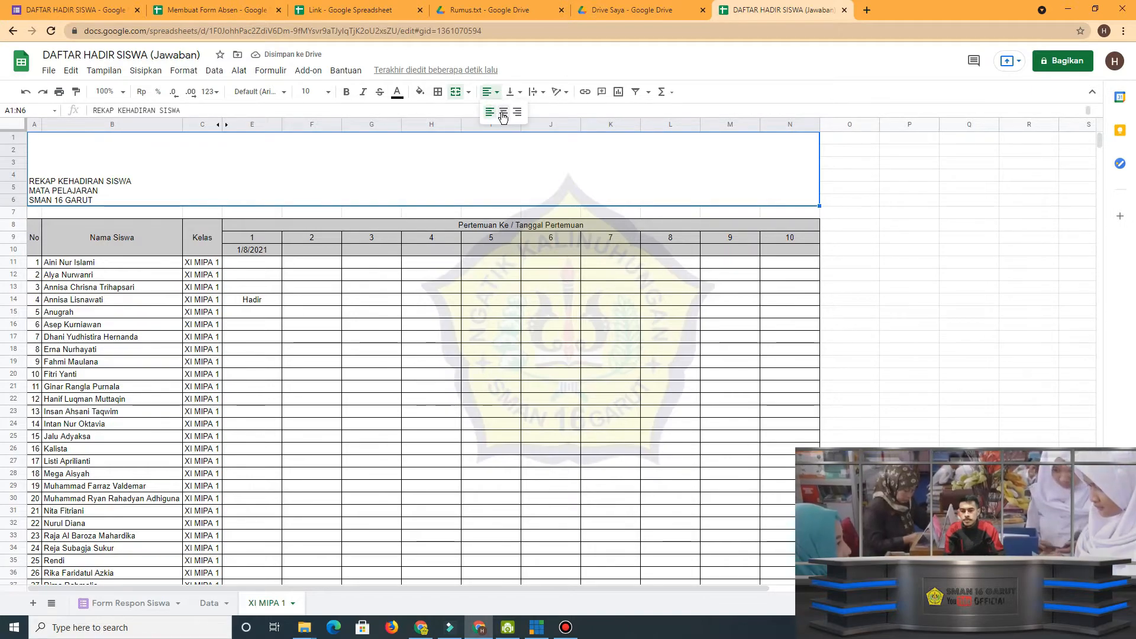
click(503, 113)
click(524, 92)
click(526, 115)
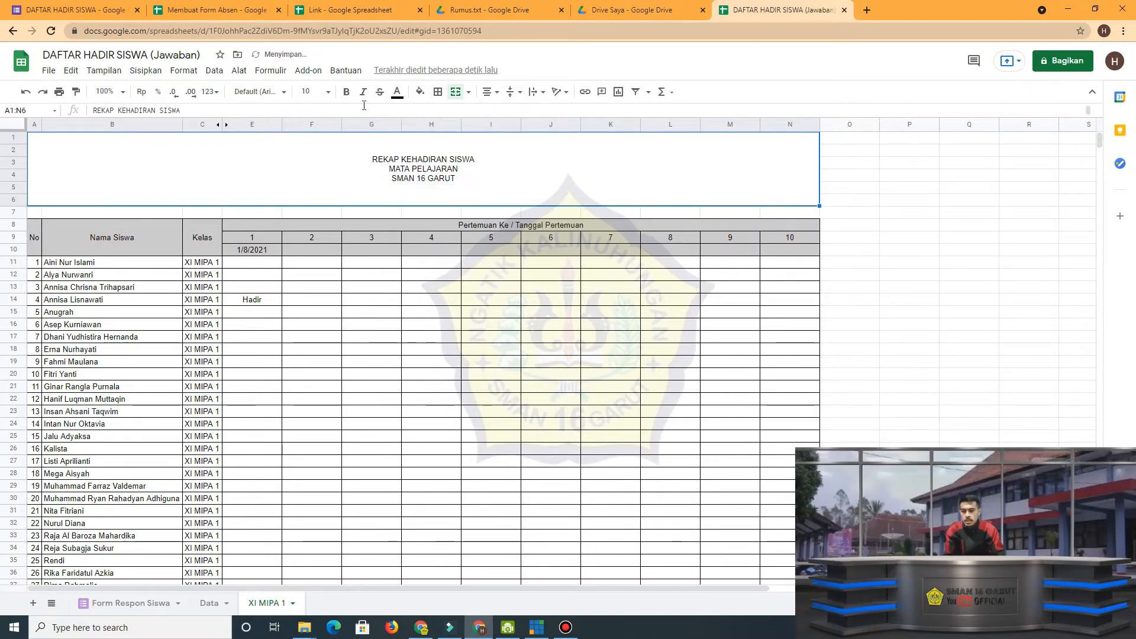
Set the font size of the merged title in A1:N6 to 24.
click(306, 91)
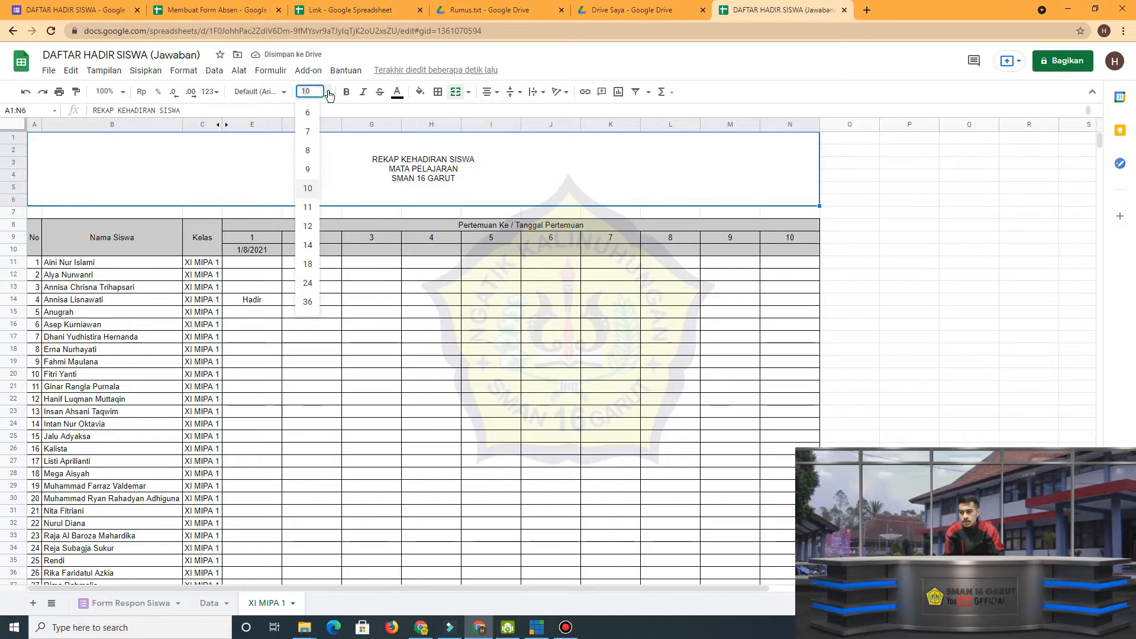
click(308, 283)
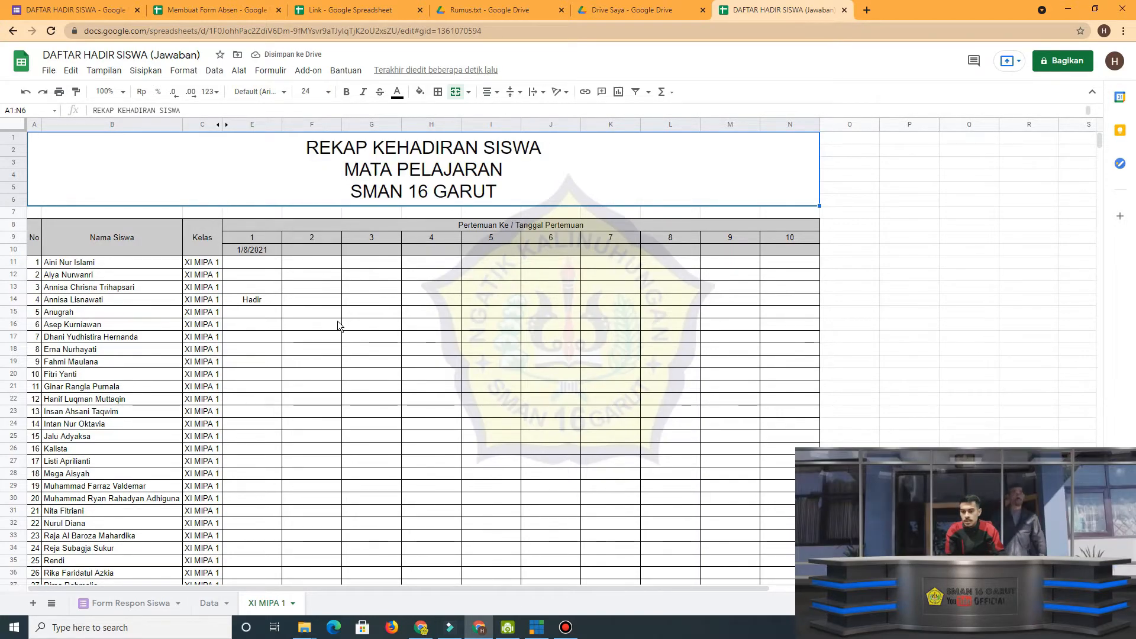
click(311, 349)
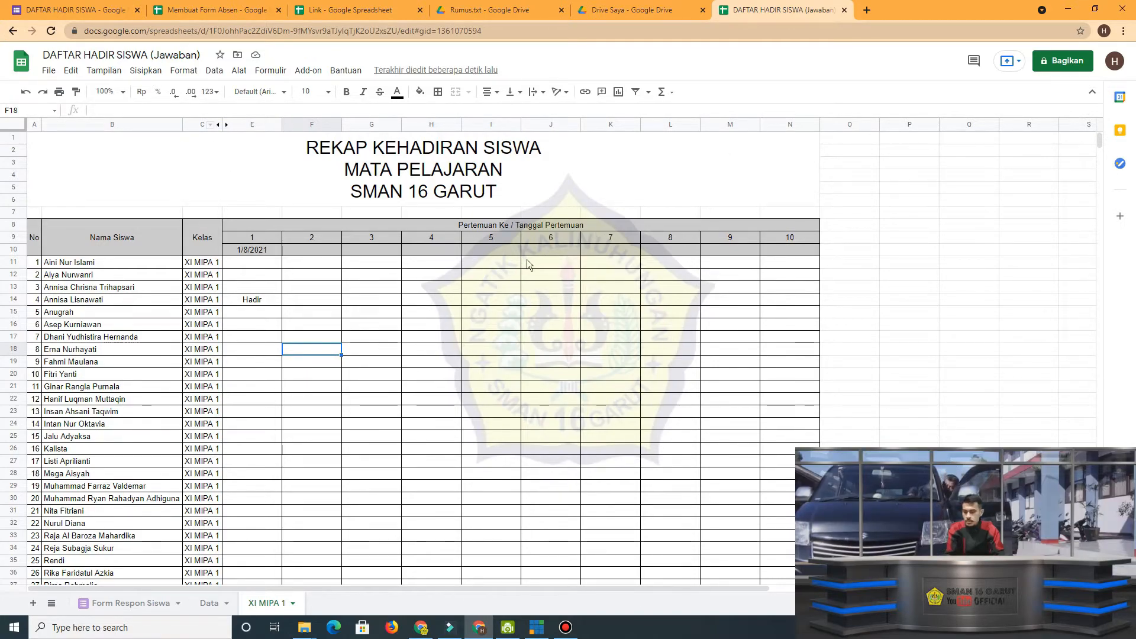
scroll(405, 424, down, 5)
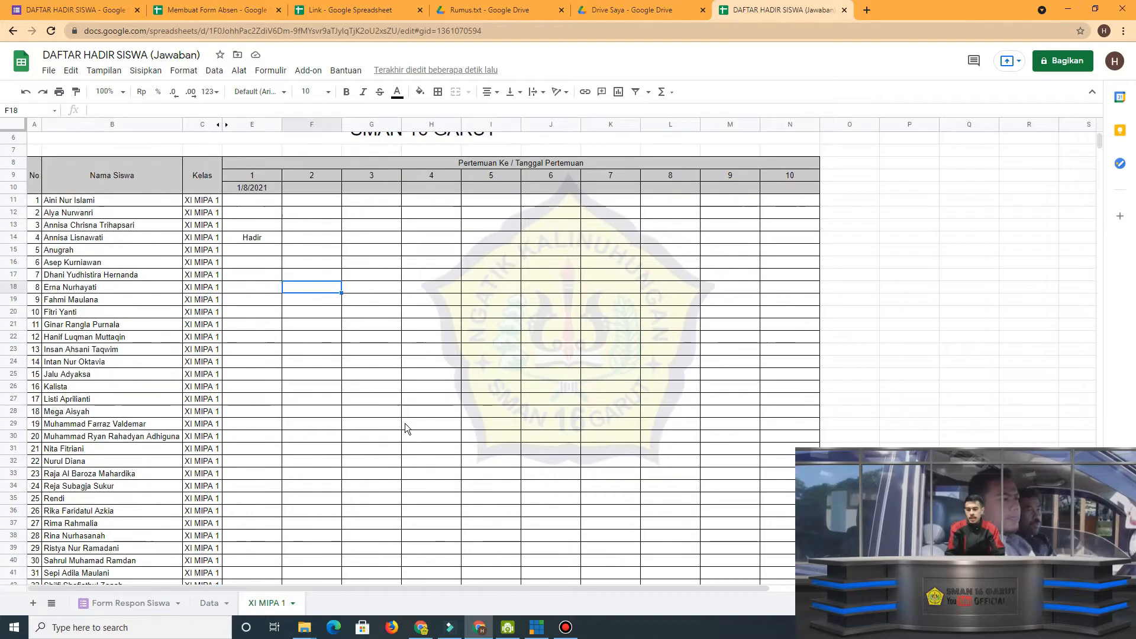
scroll(415, 438, up, 5)
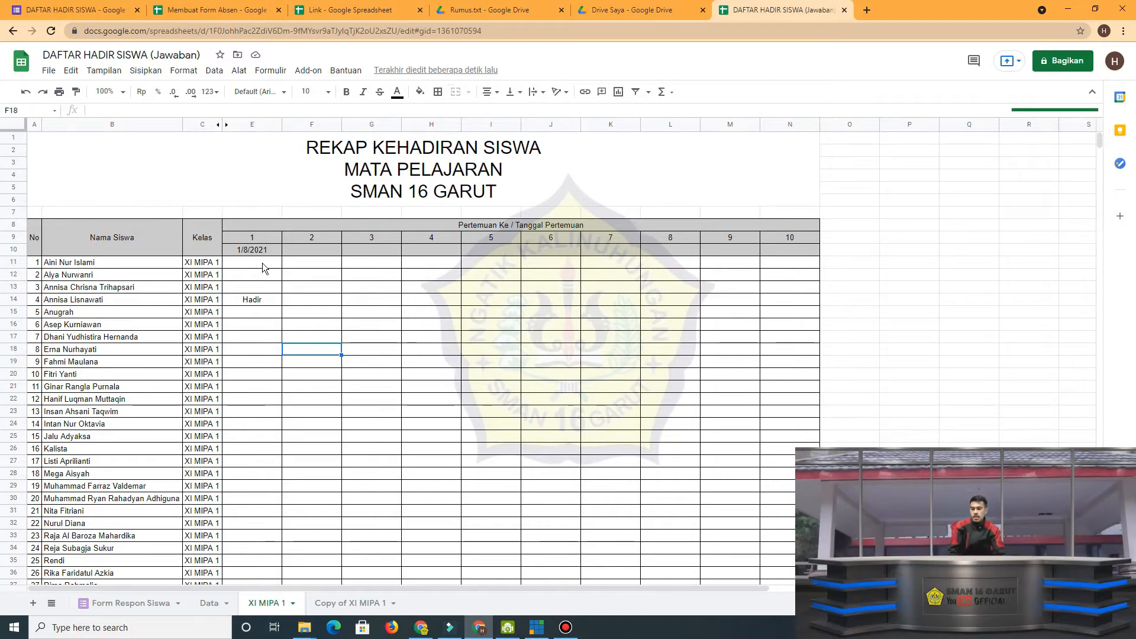
Make the lookup ranges in the E11 formula absolute, as $D$11:$D and Data!$A$1:$B, keeping the E10 date reference relative.
click(261, 262)
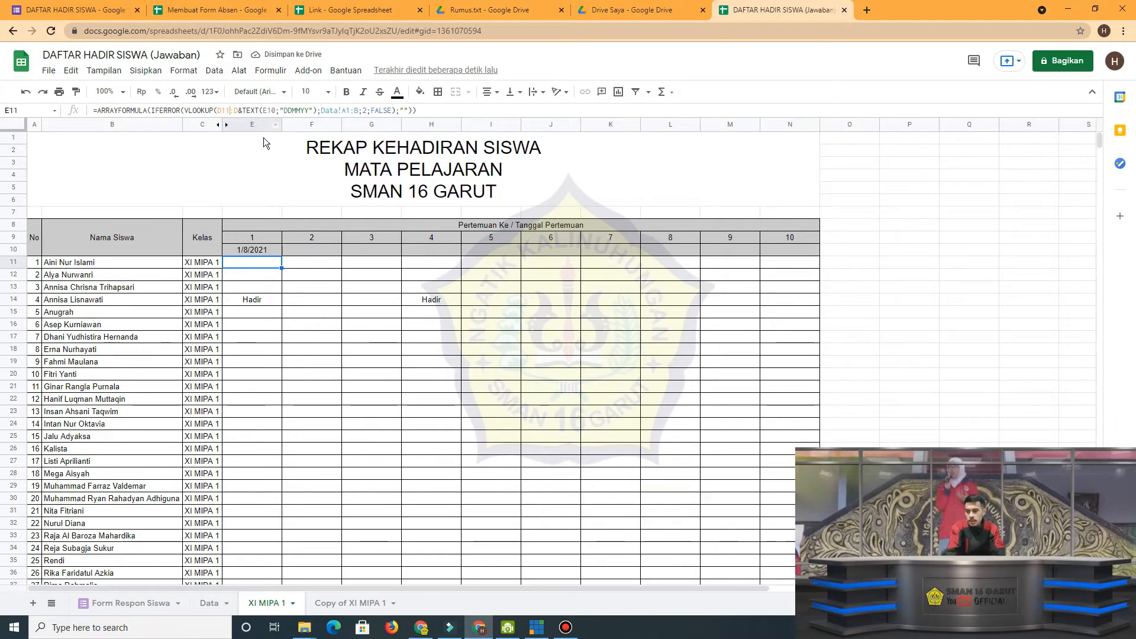
key(Delete)
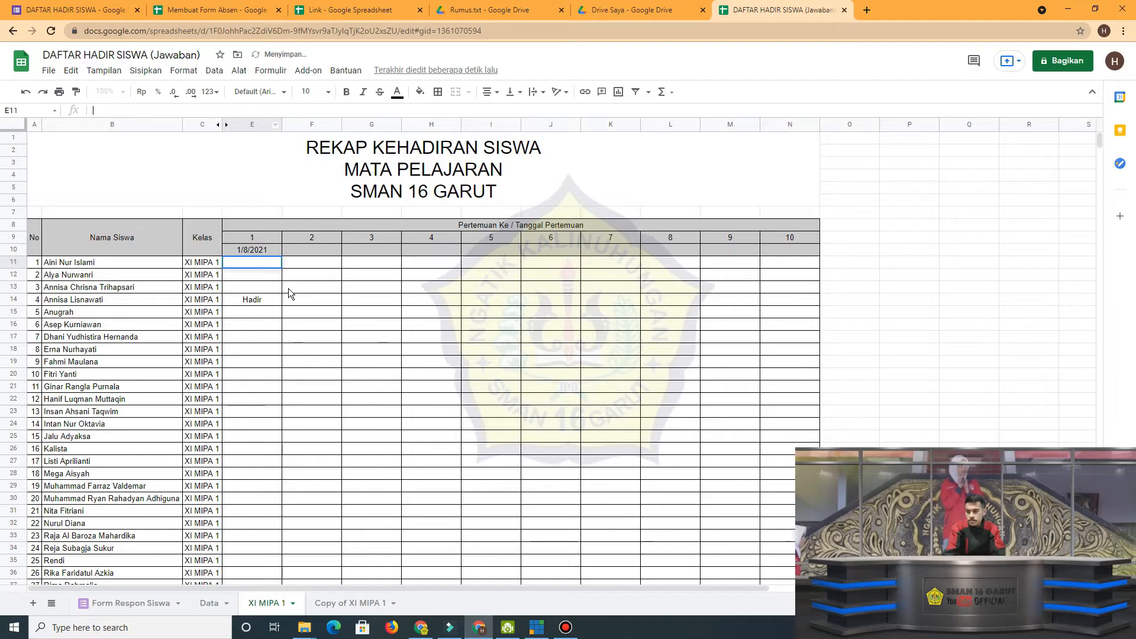
key(ctrl+z)
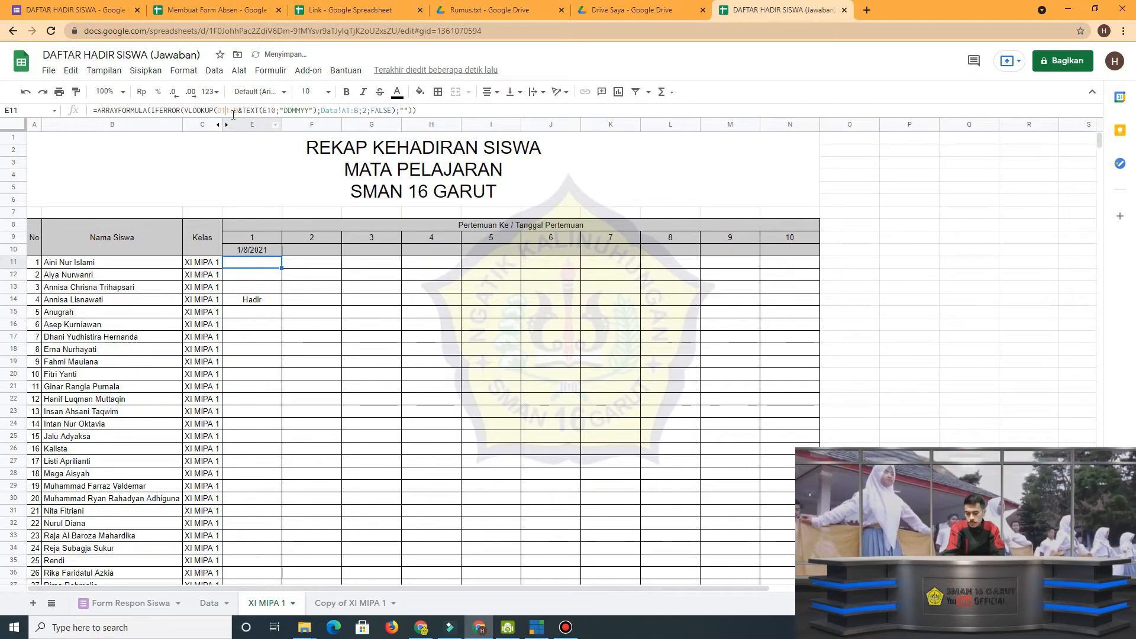
click(233, 113)
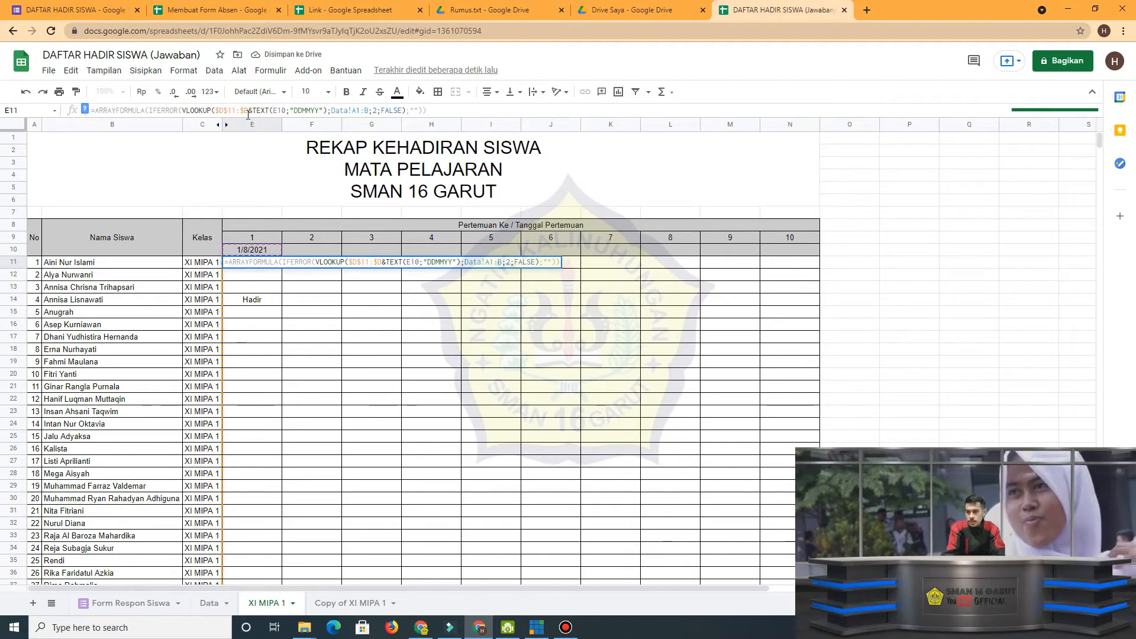
double_click(237, 112)
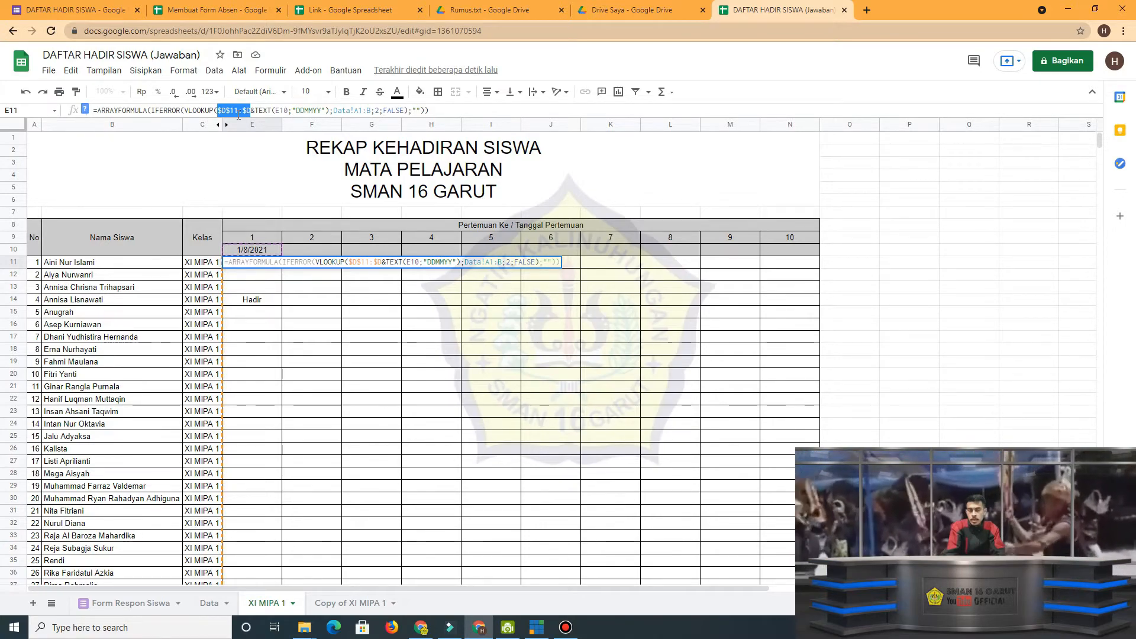
click(286, 109)
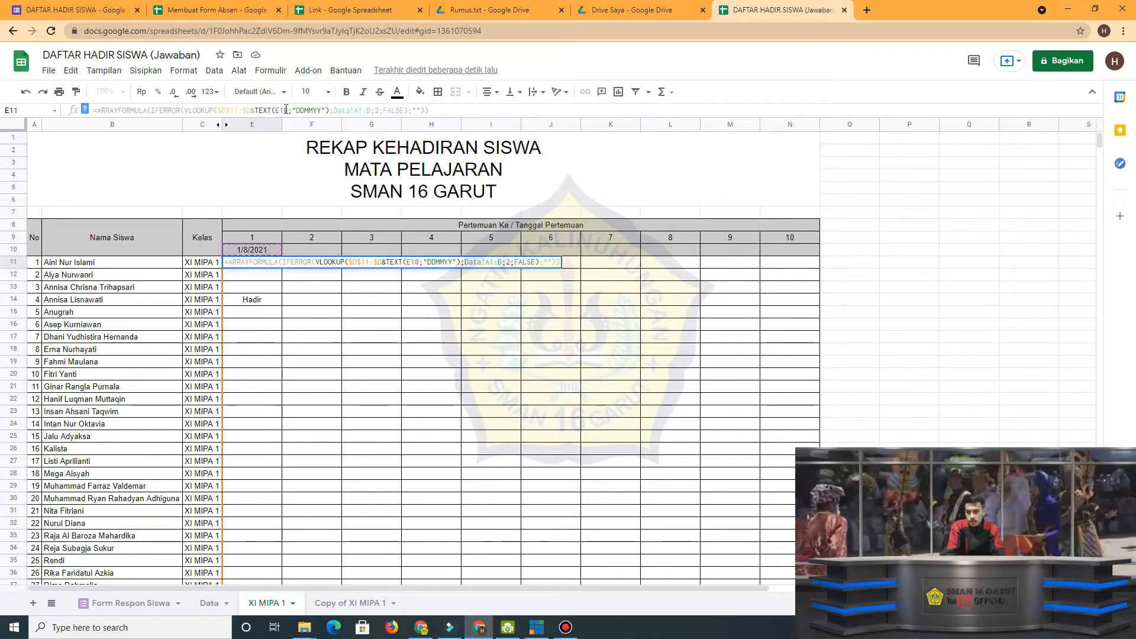
click(371, 110)
key(F4)
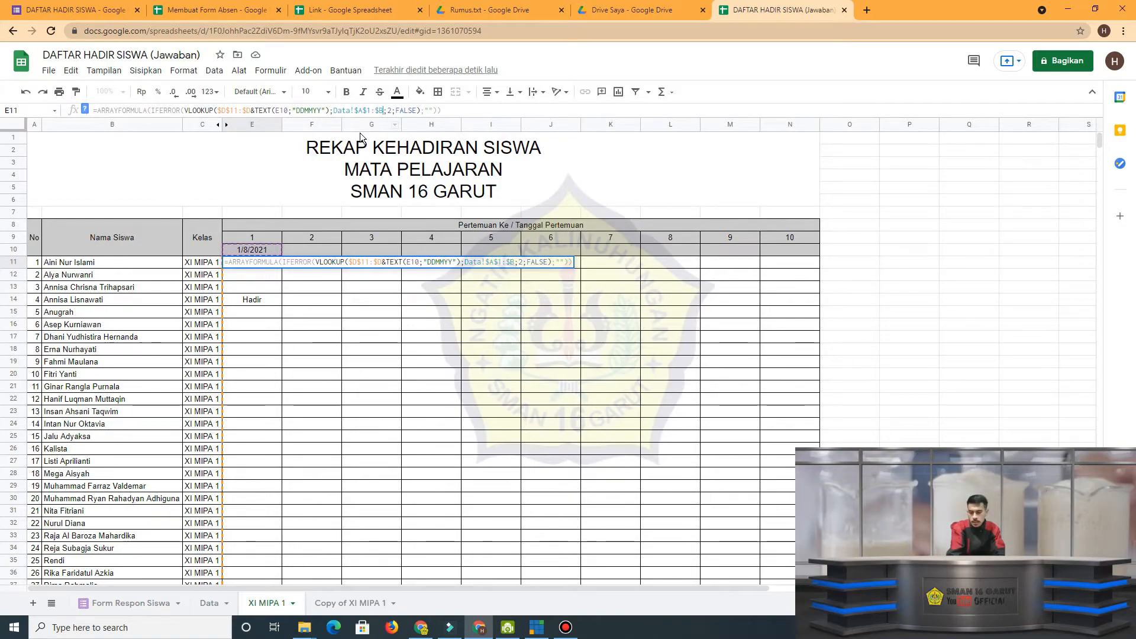
key(Return)
Fill the E11 attendance formula across row 11 through N11.
click(272, 261)
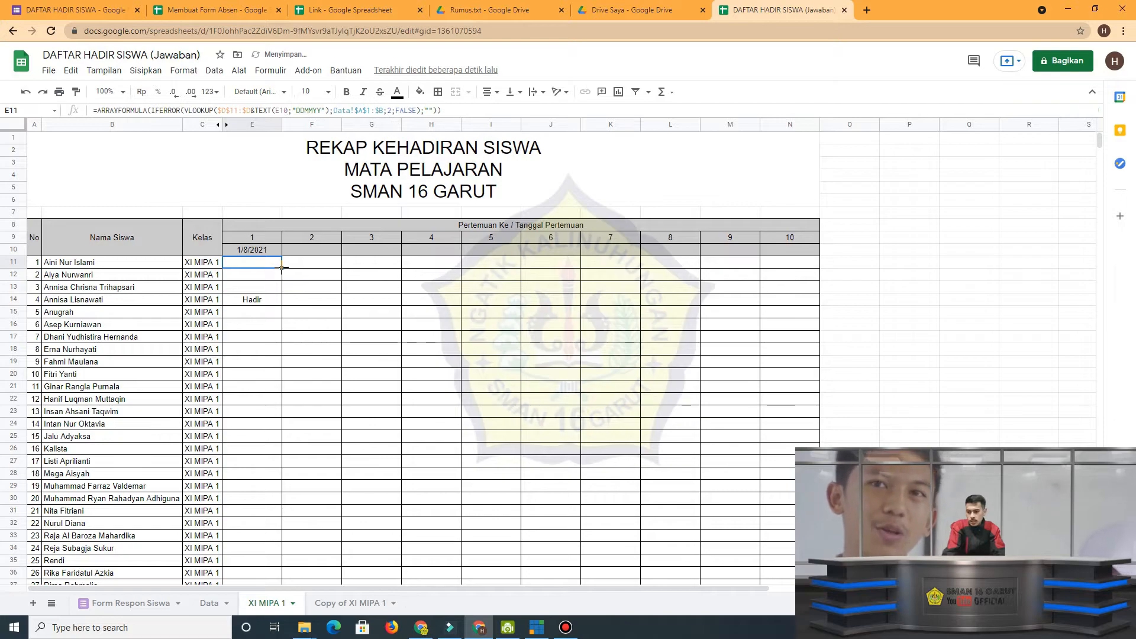
drag(282, 268, 803, 266)
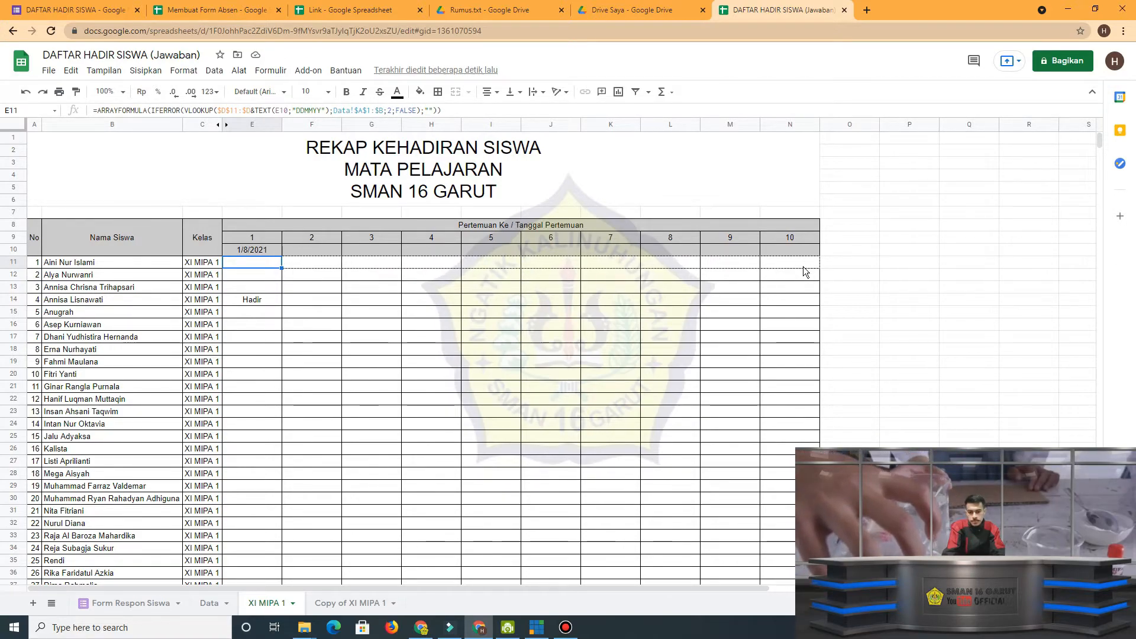
click(313, 267)
Compare the formulas in E11, F11 and G11, checking how the lookup ranges and the date reference carry across the meeting columns.
click(270, 269)
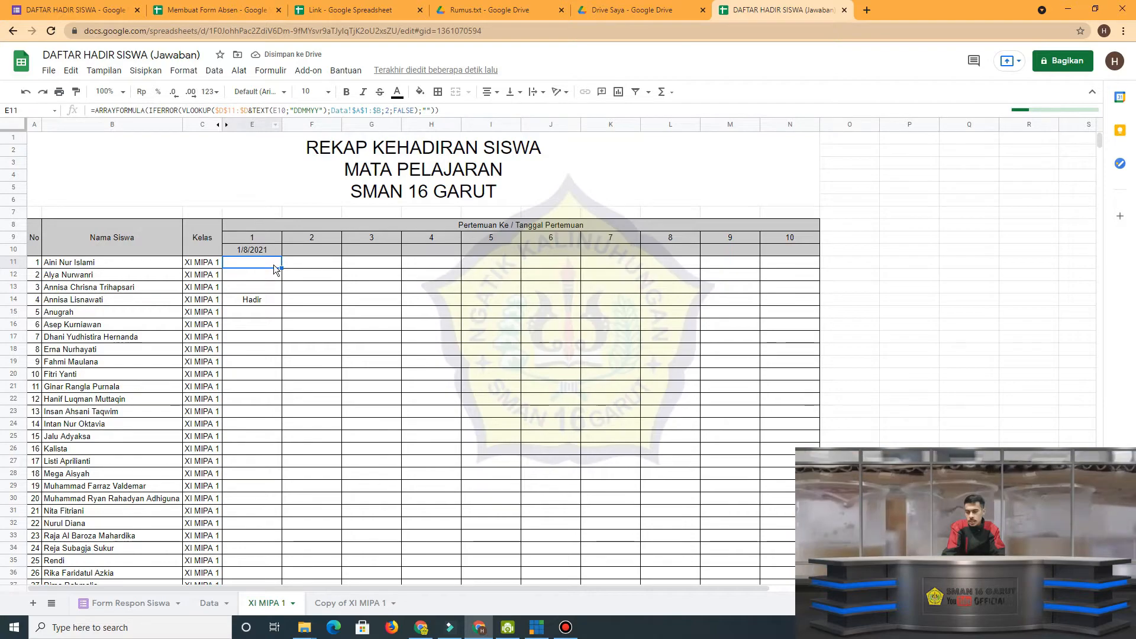
drag(250, 110, 232, 110)
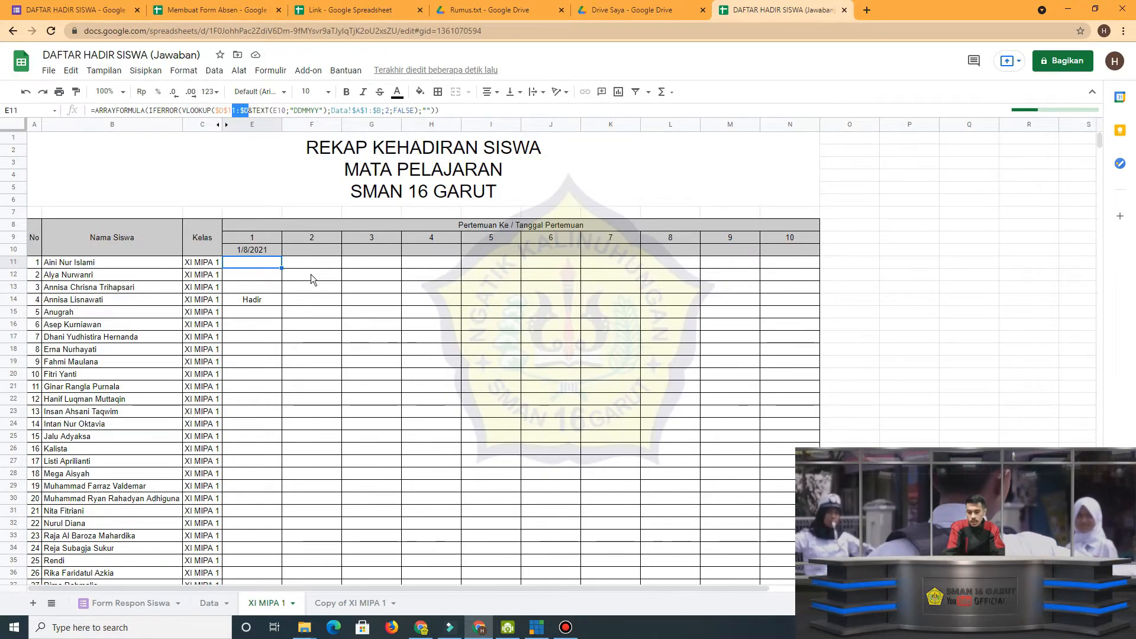
key(Return)
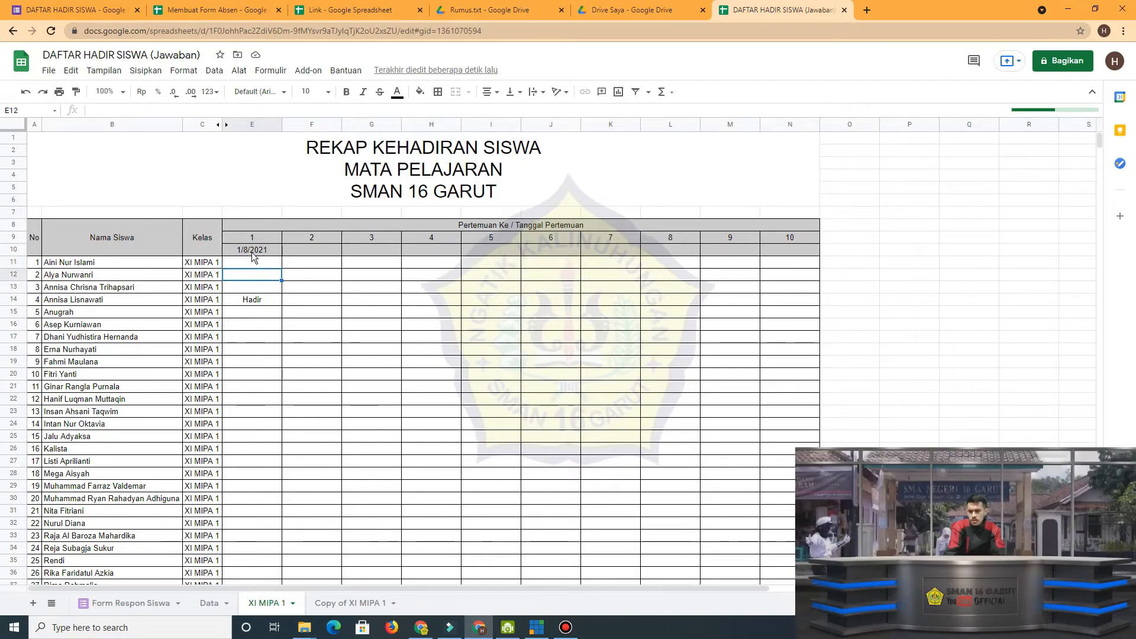
click(300, 264)
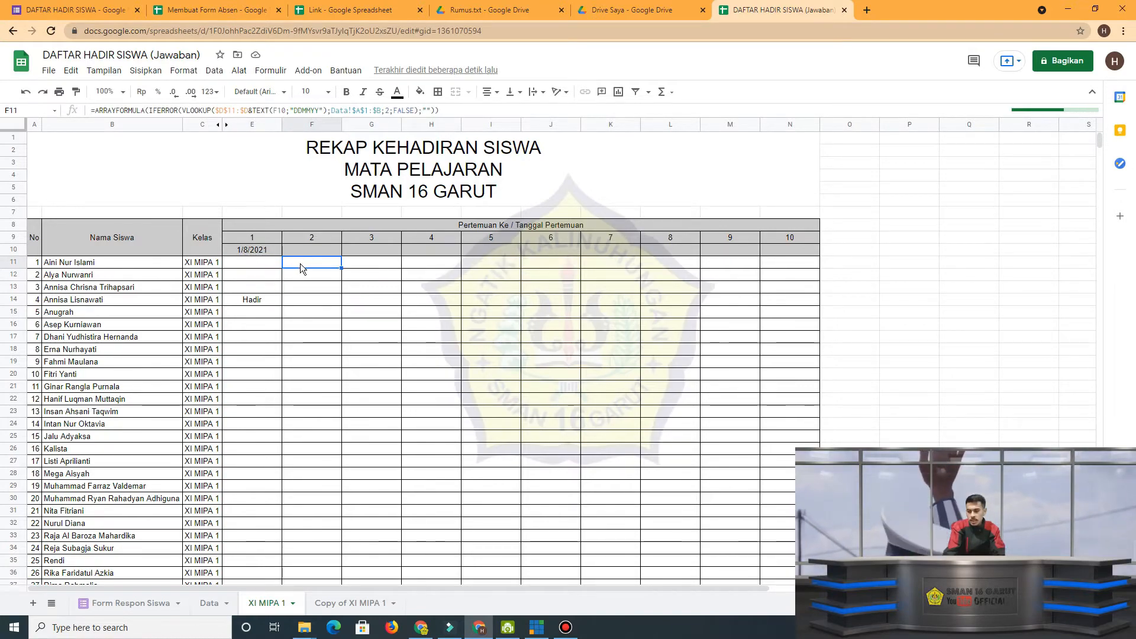
double_click(300, 264)
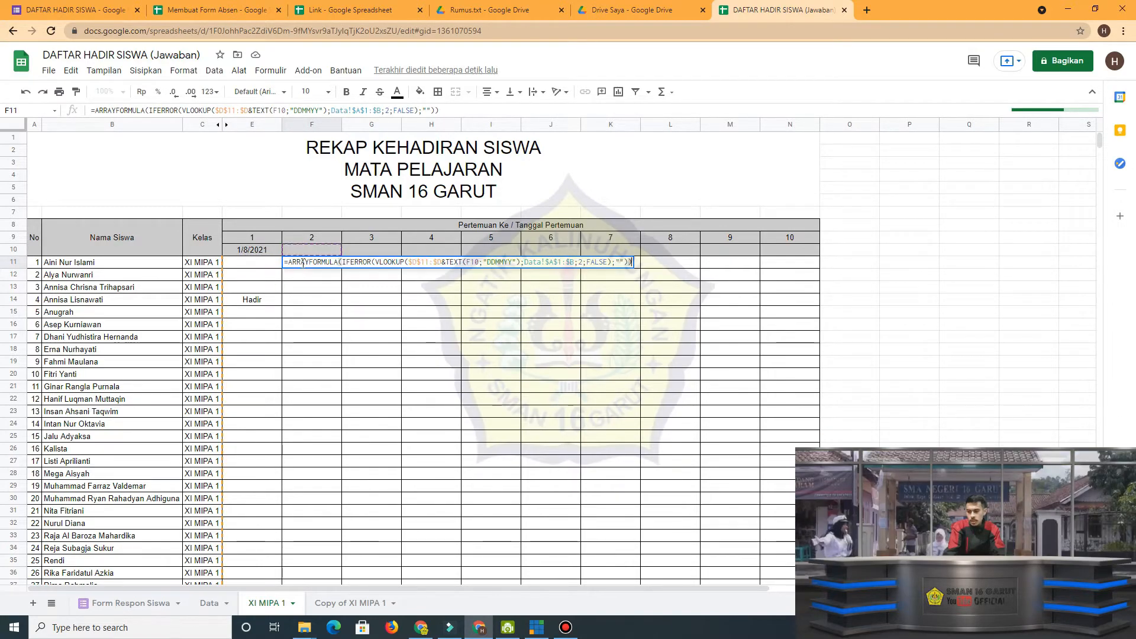
click(468, 262)
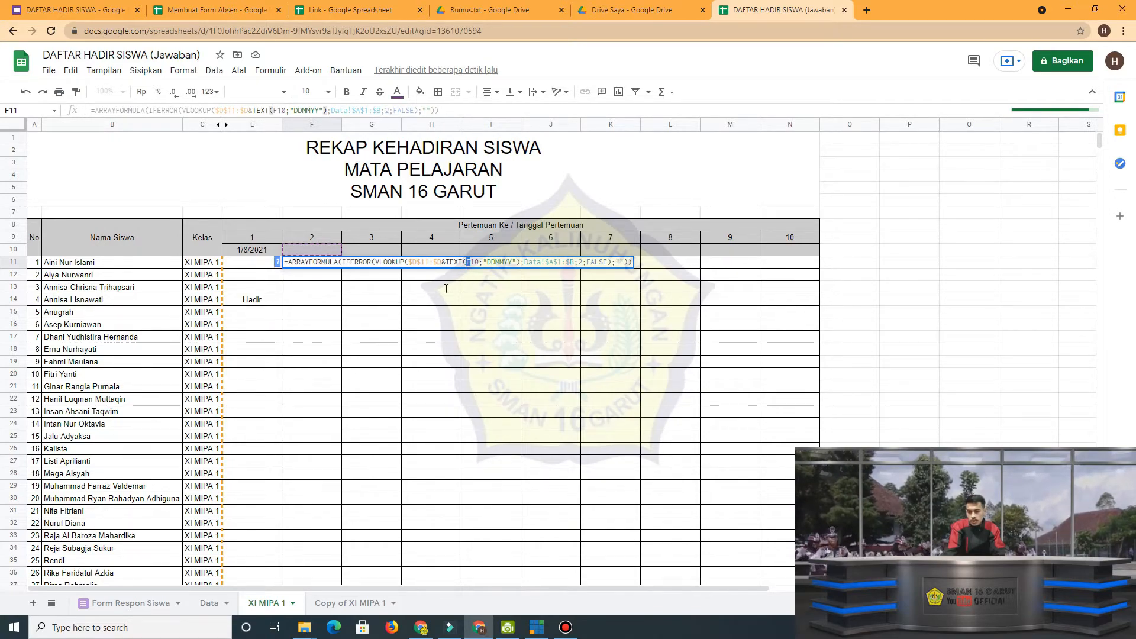
key(Return)
click(267, 264)
key(Return)
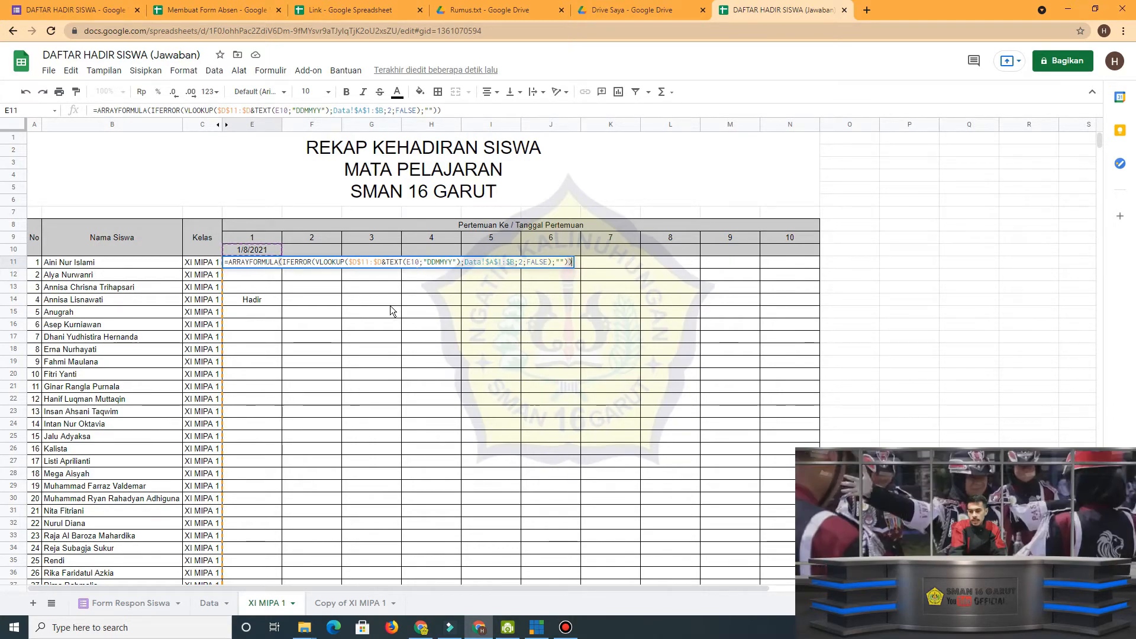
key(Escape)
click(326, 263)
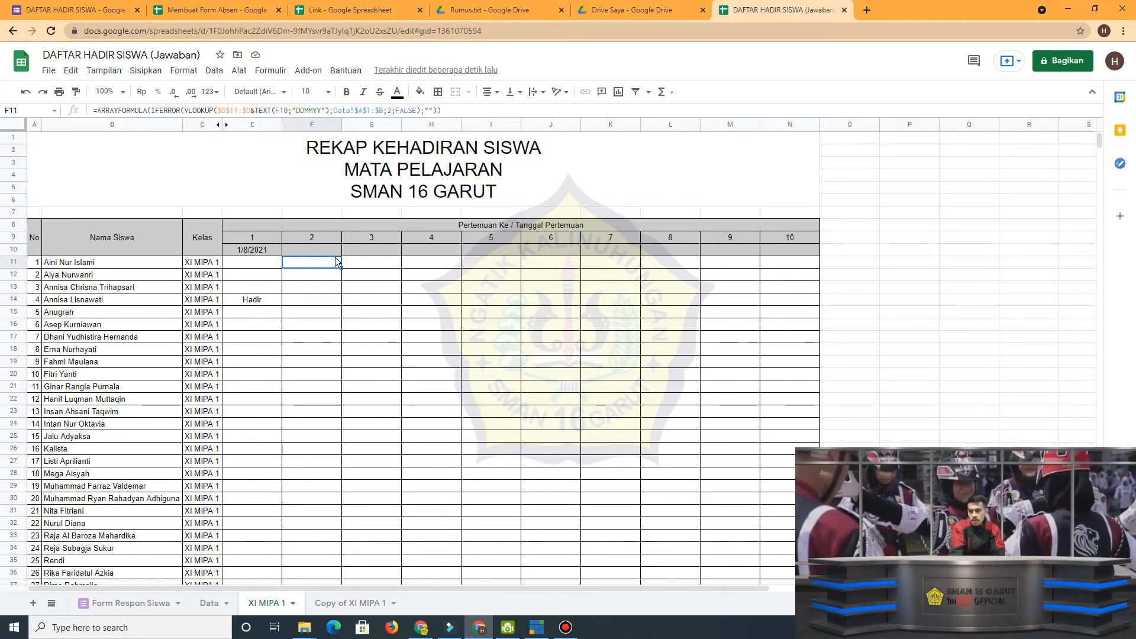
click(374, 261)
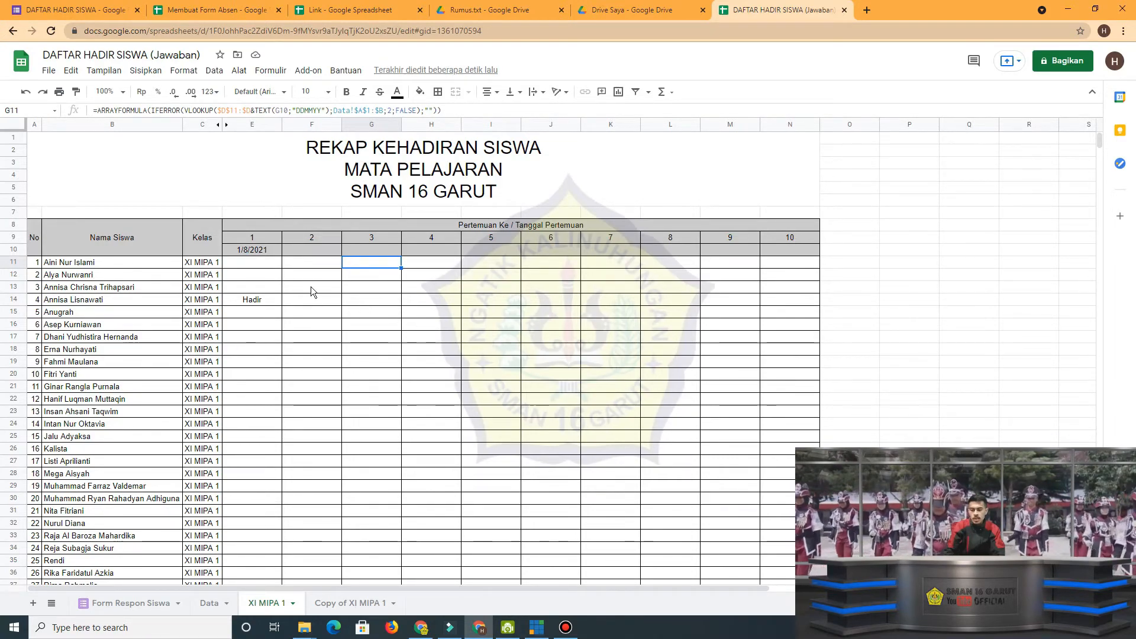
Review the absolute ranges $D$11:$D and Data!$A$1:$B in E11, and refill its formula through N11.
click(265, 261)
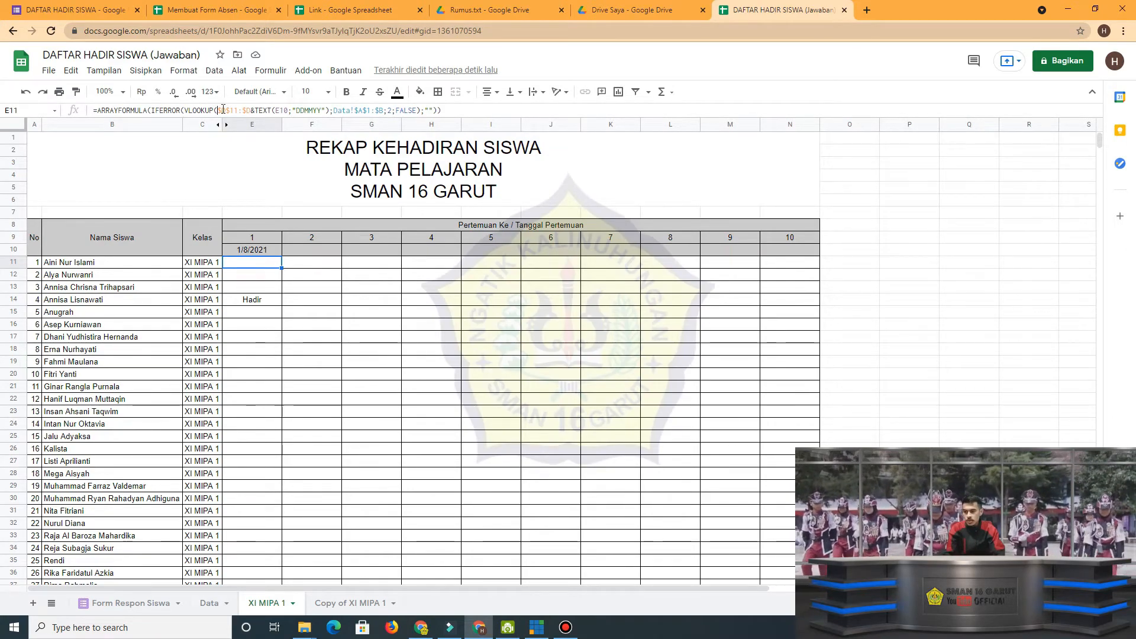
drag(220, 110, 251, 110)
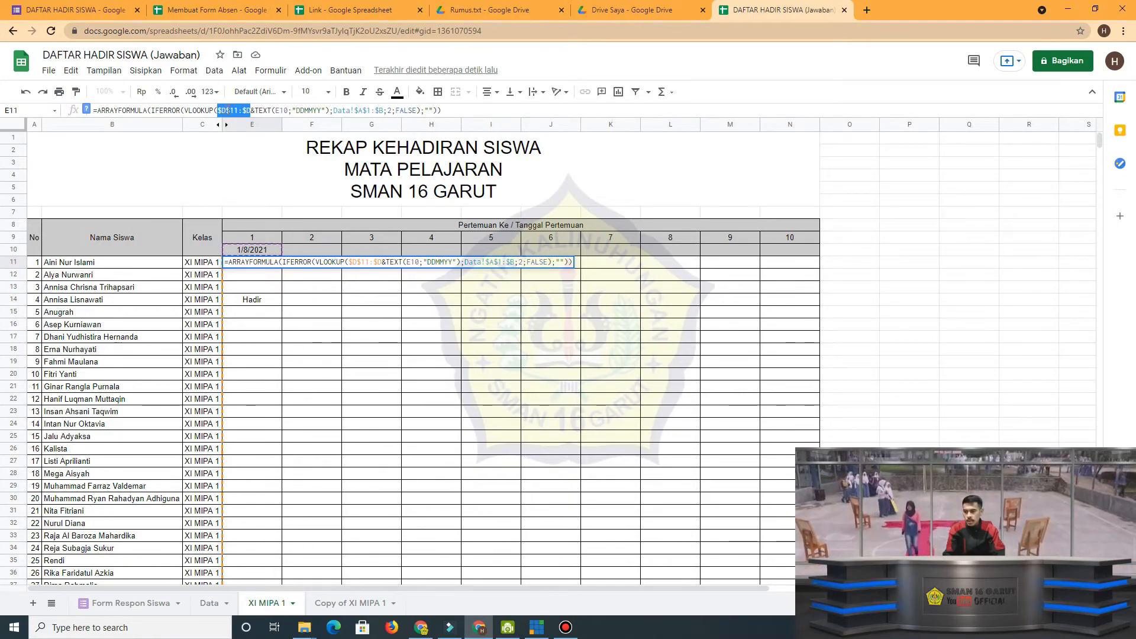
click(362, 110)
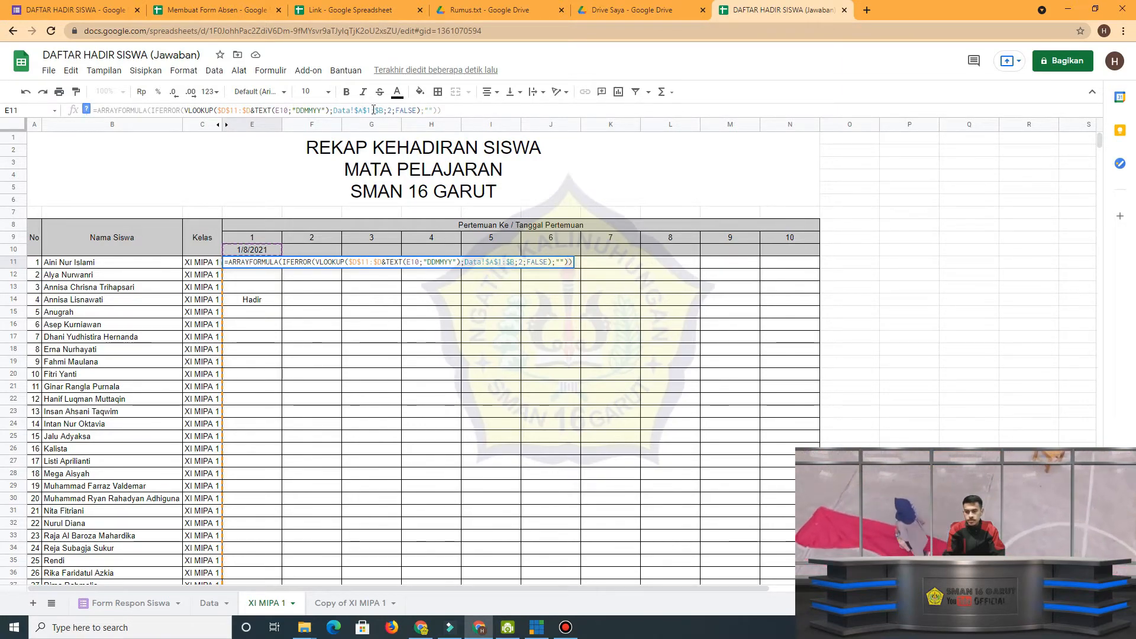
drag(384, 111, 354, 111)
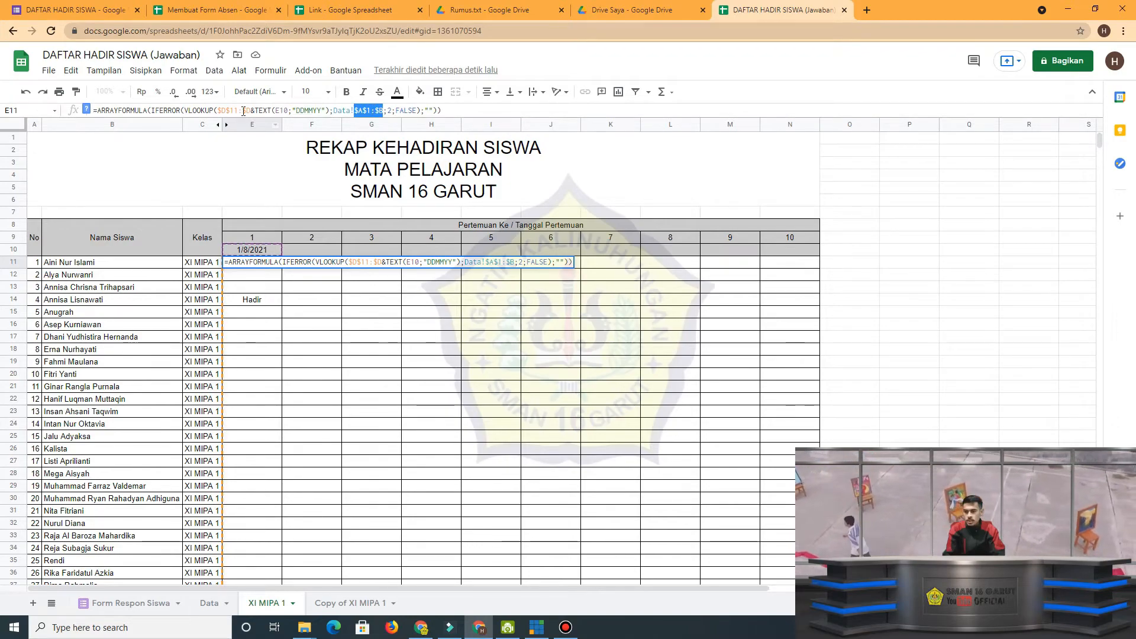
drag(250, 111, 225, 110)
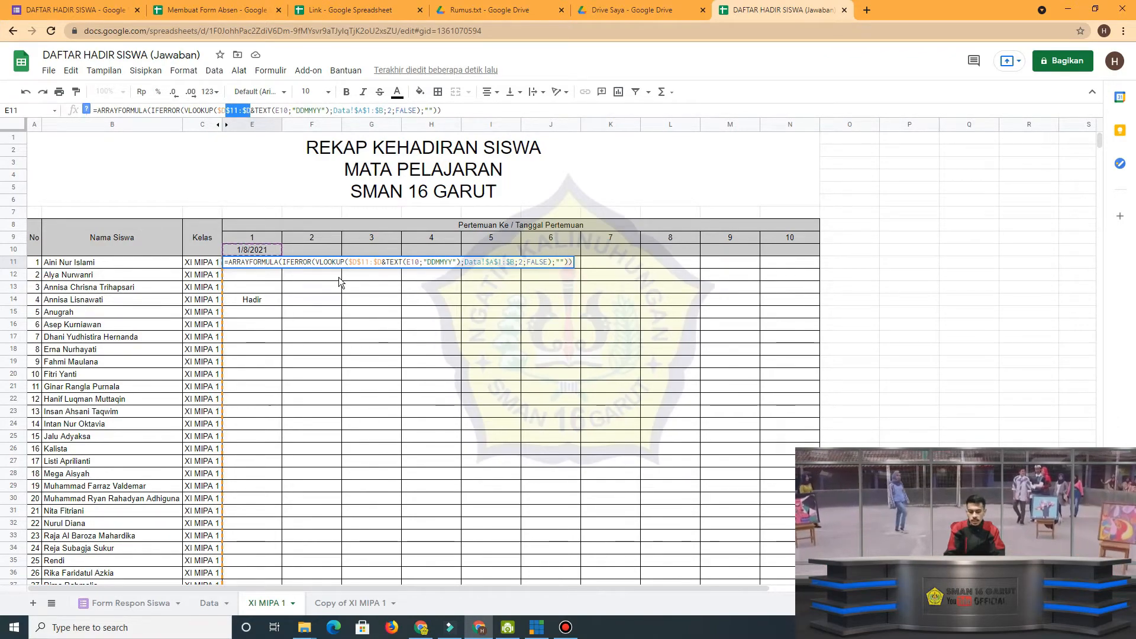
key(Escape)
drag(280, 270, 803, 268)
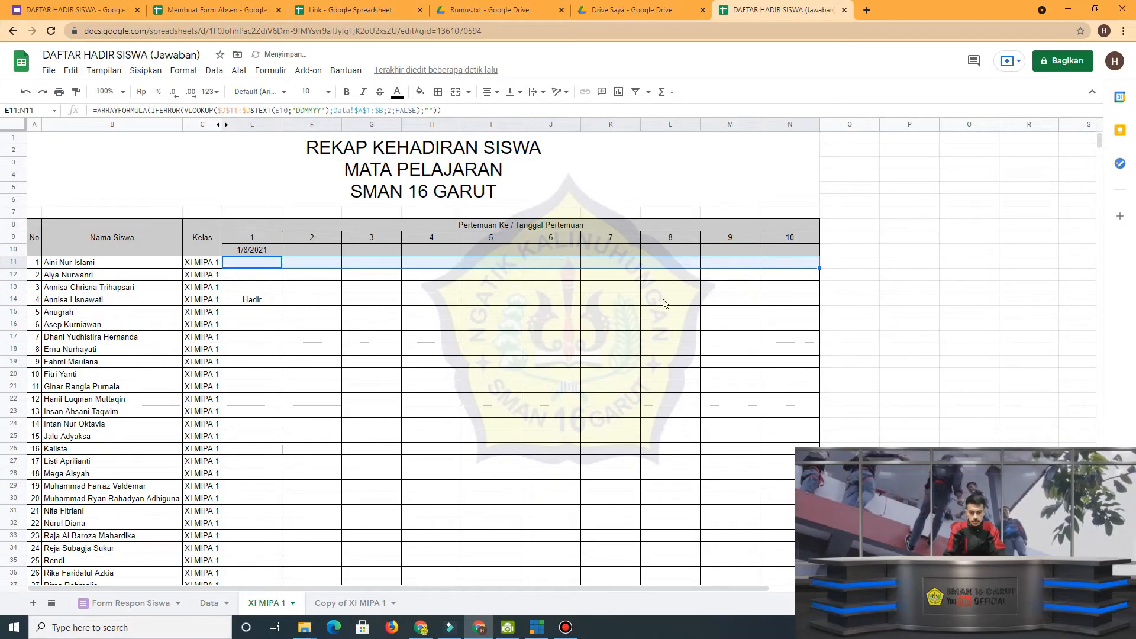
click(486, 323)
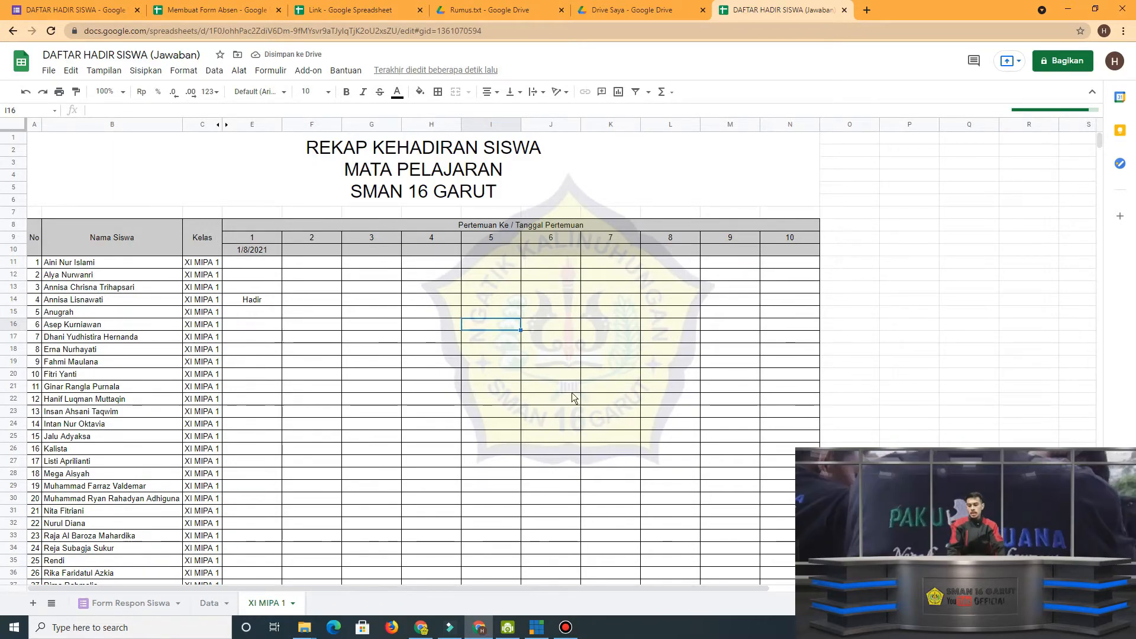
Examine the XI MIPA 1 attendance sheet from its title down to the last student row.
scroll(311, 542, down, 4)
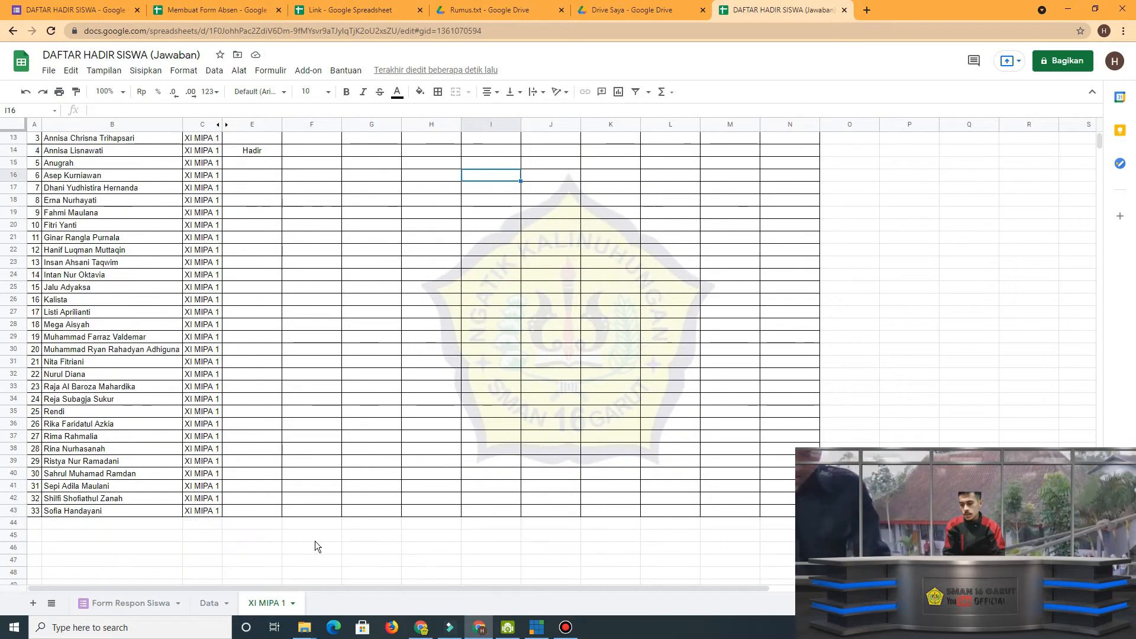
scroll(318, 542, down, 3)
scroll(455, 437, up, 2)
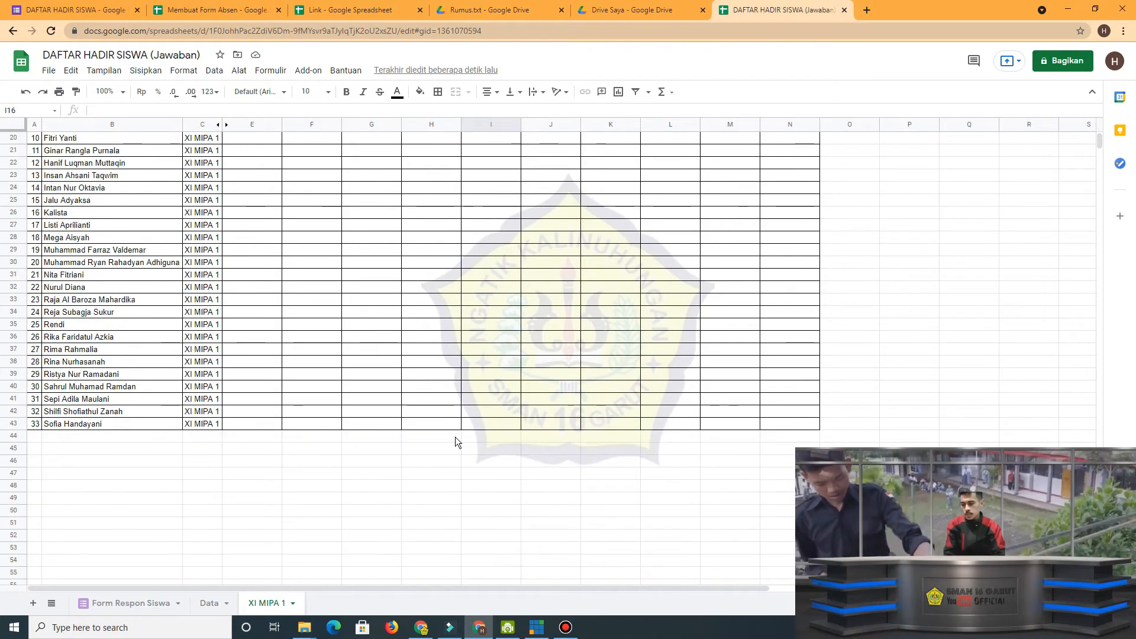
scroll(456, 449, up, 3)
scroll(459, 457, up, 3)
scroll(414, 479, down, 2)
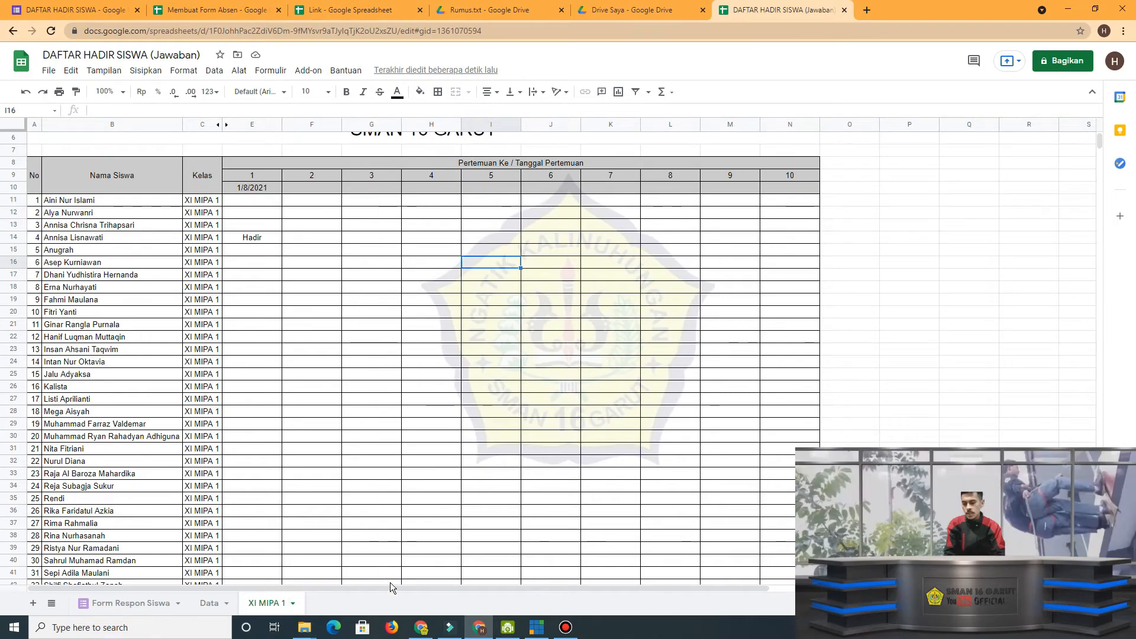
scroll(332, 395, up, 1)
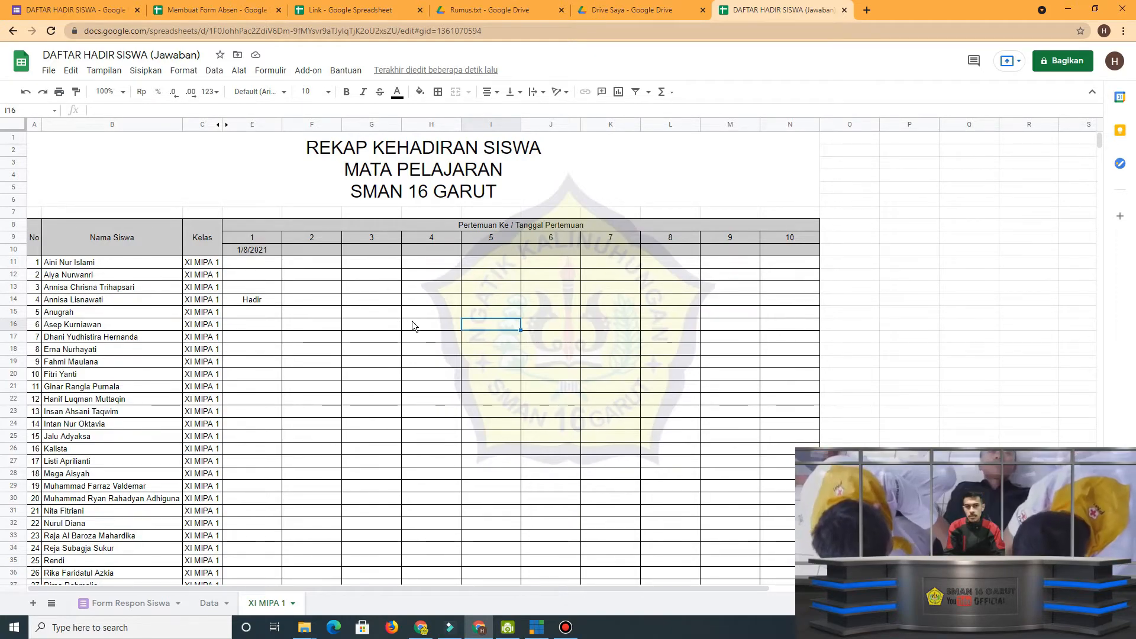
Duplicate the XI MIPA 1 sheet and rename the copy XI MIPA 2.
click(292, 603)
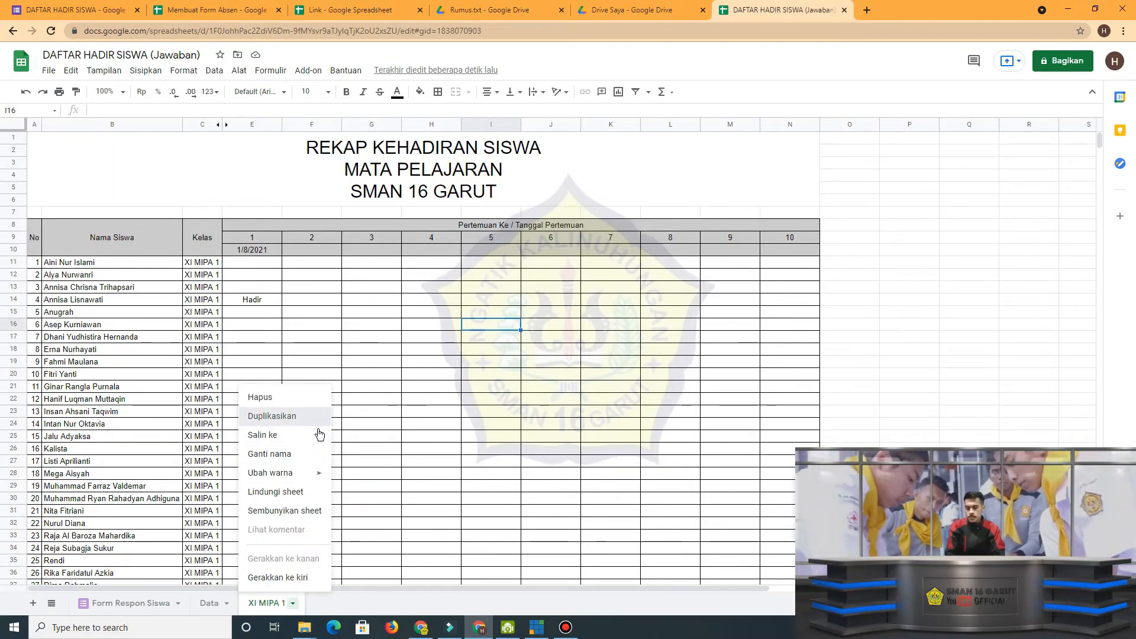
click(296, 416)
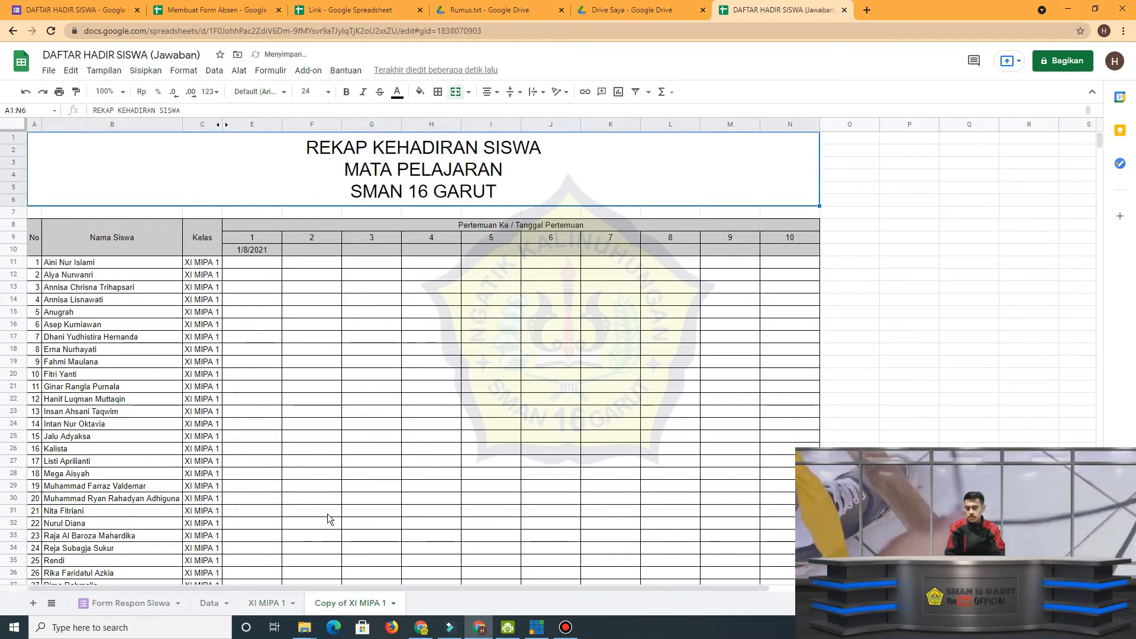
double_click(355, 613)
text(X)
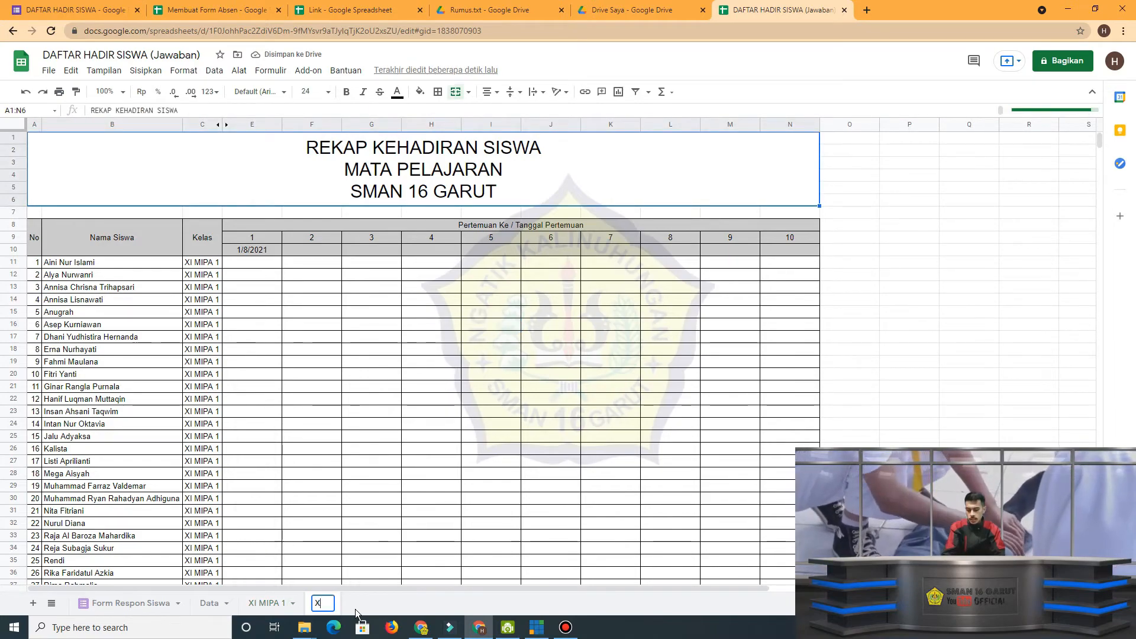
text(I)
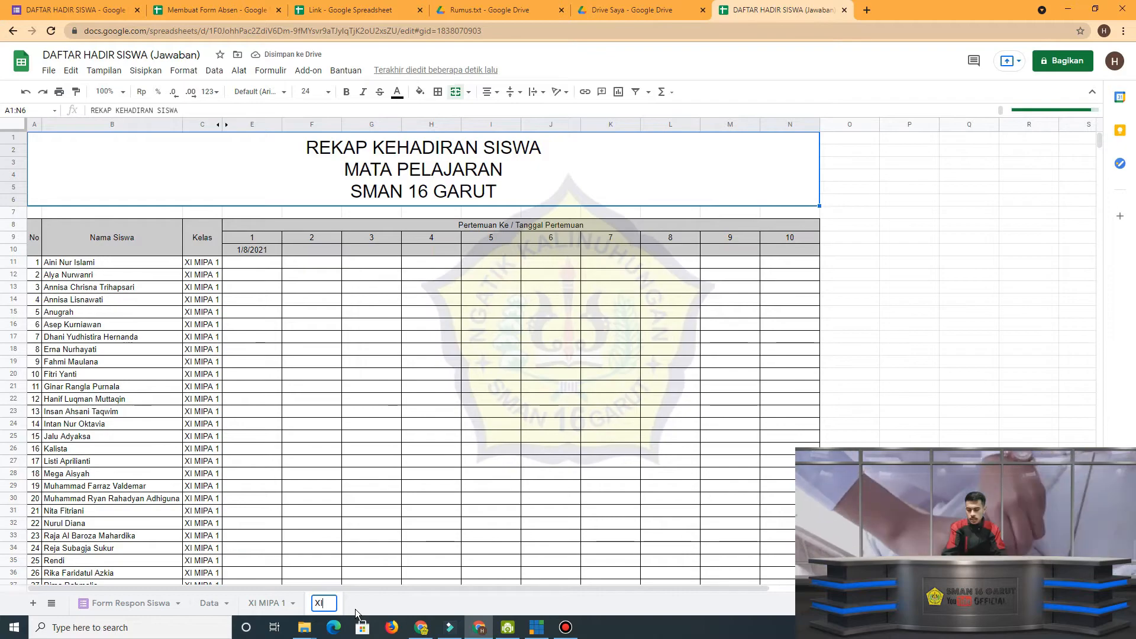
text( MIP)
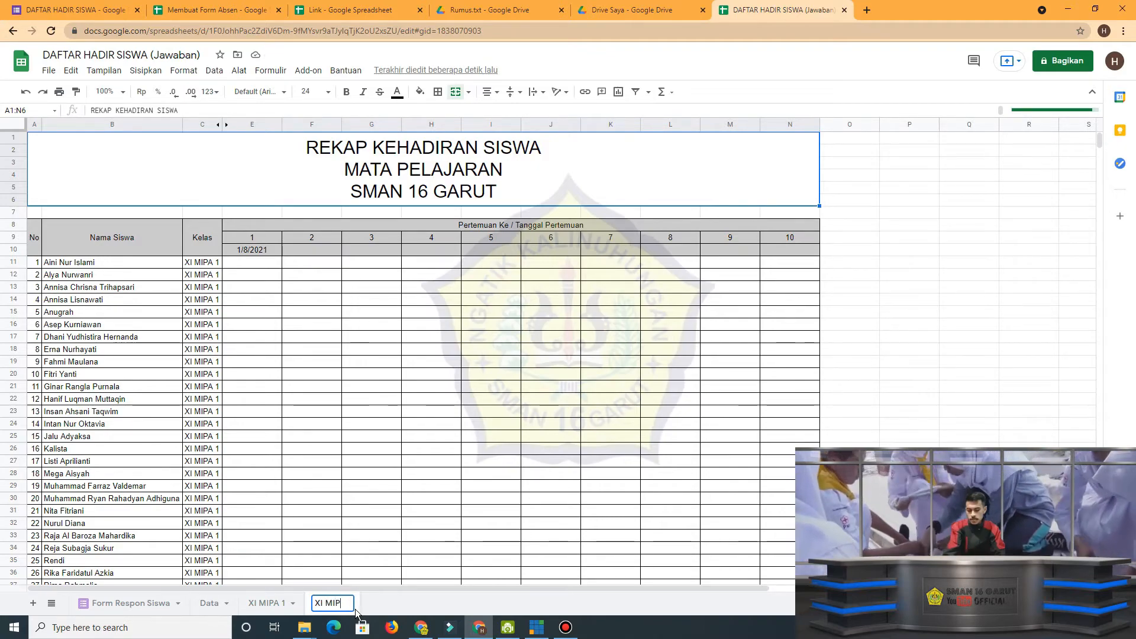
text(A 2)
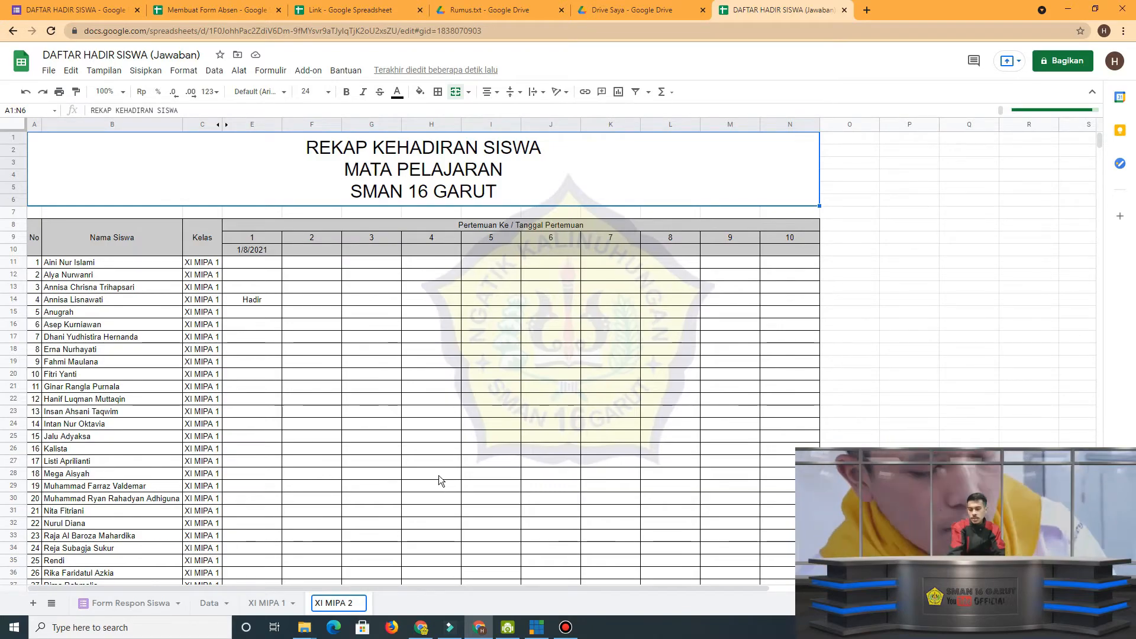
key(Return)
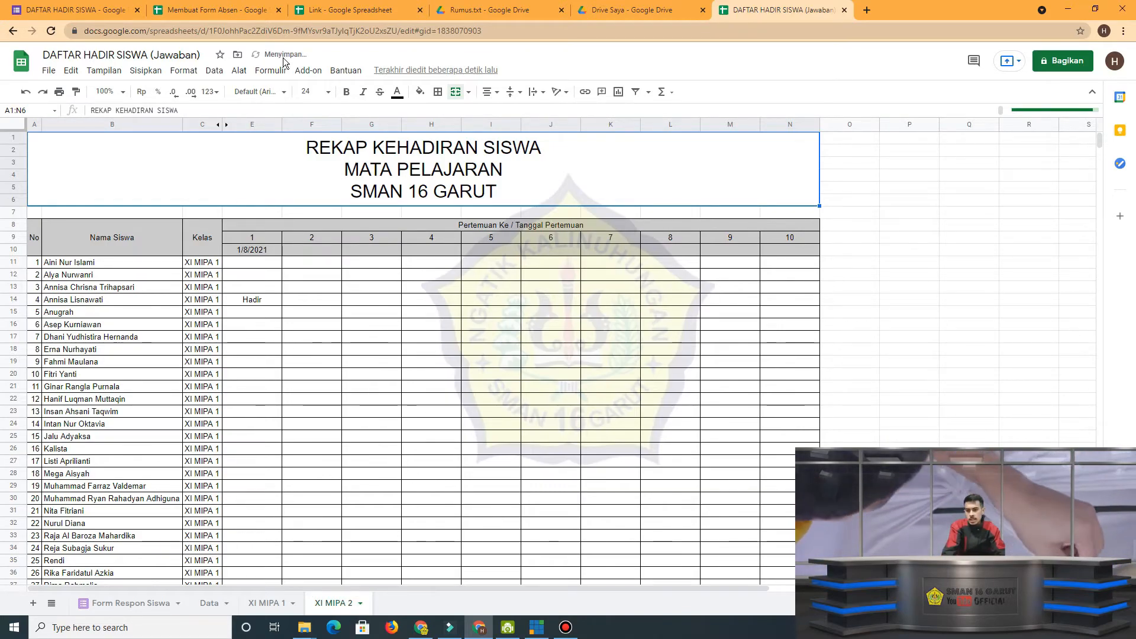
Copy the XI MIPA 2 number, name and class rows, A35:C70, from the Membuat Form Absen spreadsheet.
click(254, 10)
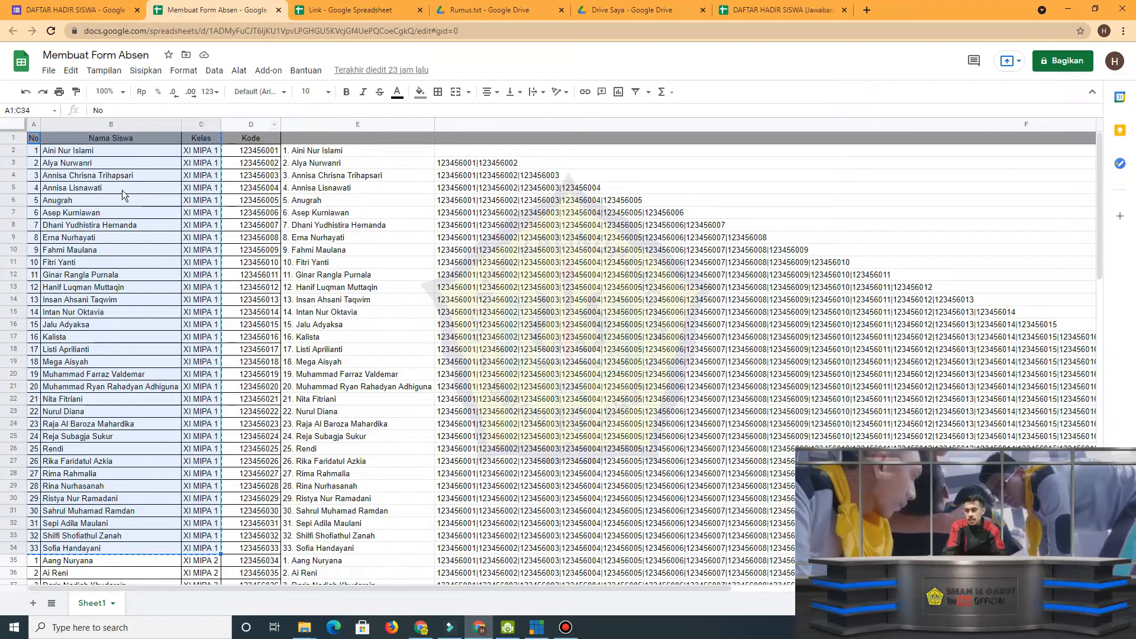
scroll(121, 190, down, 7)
click(75, 318)
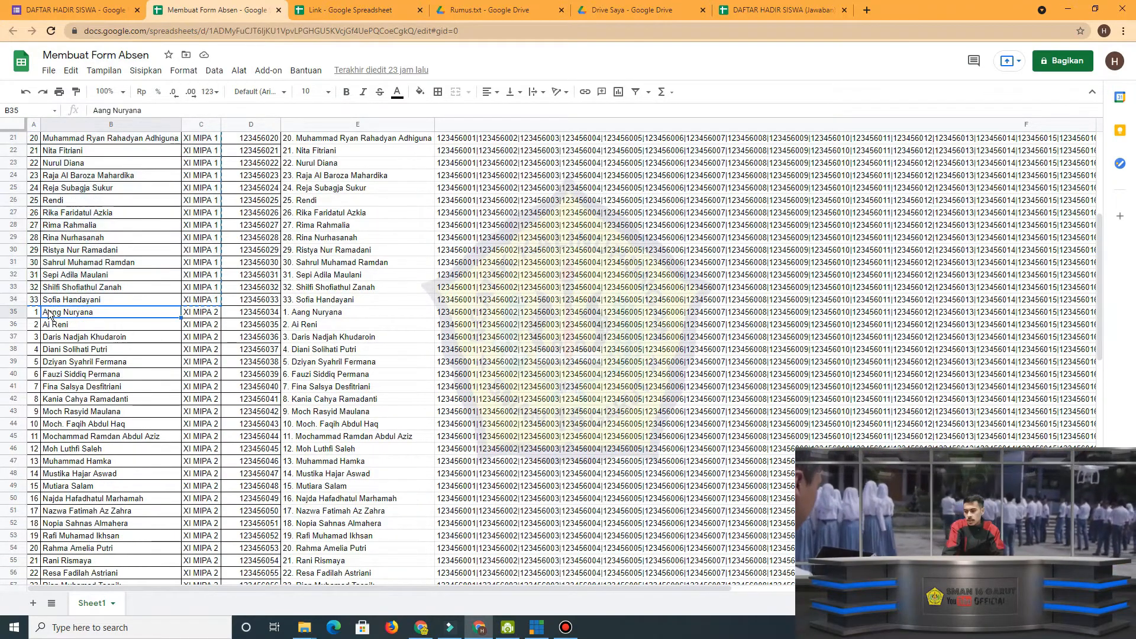
click(36, 312)
scroll(159, 372, down, 7)
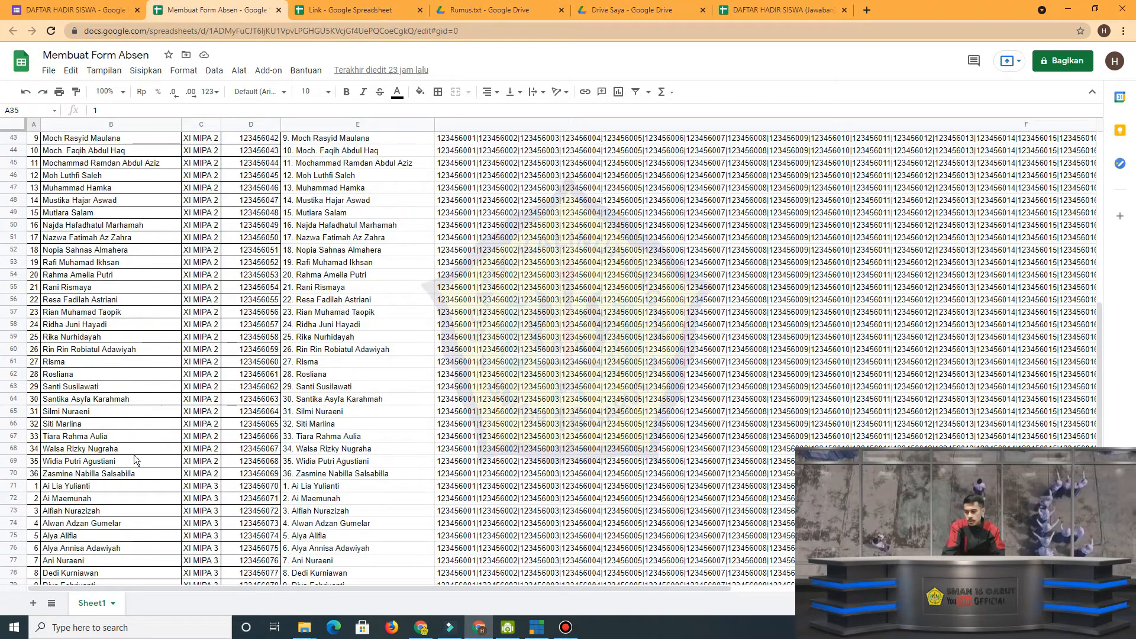
shift+click(207, 476)
key(ctrl+c)
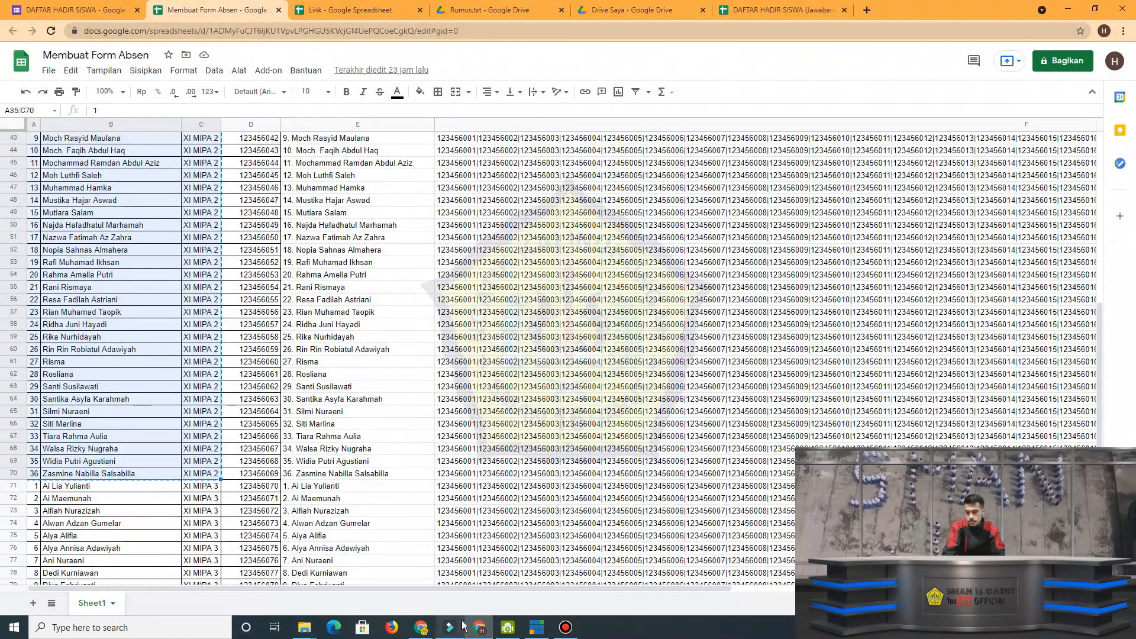
Paste the copied class list as values only from A11 of the XI MIPA 2 sheet in DAFTAR HADIR SISWA (Jawaban).
click(826, 4)
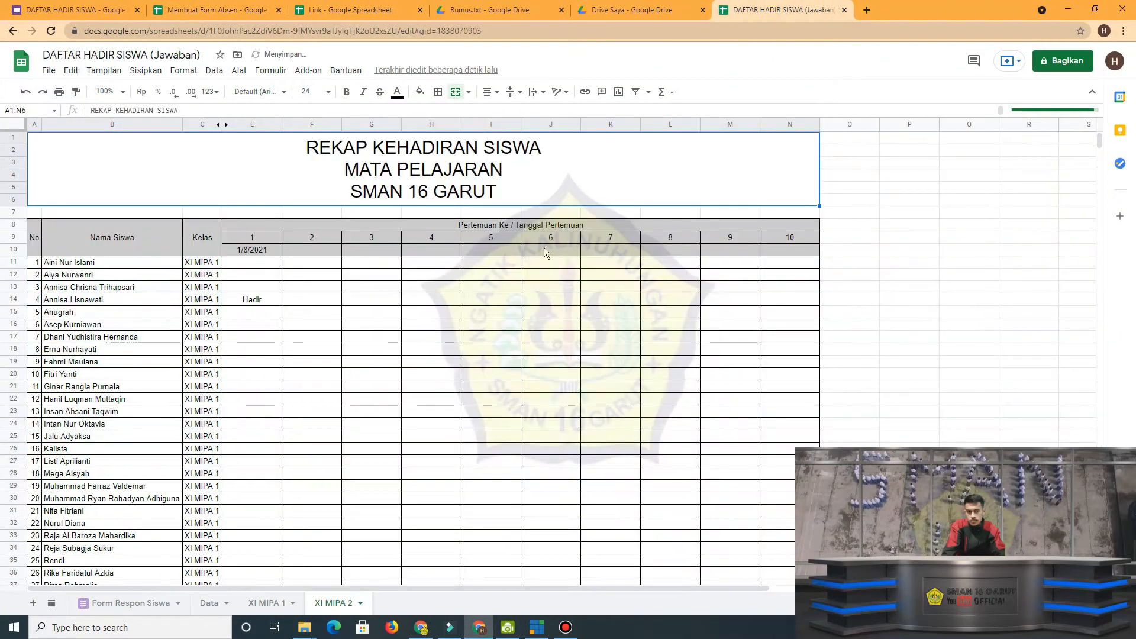
click(33, 265)
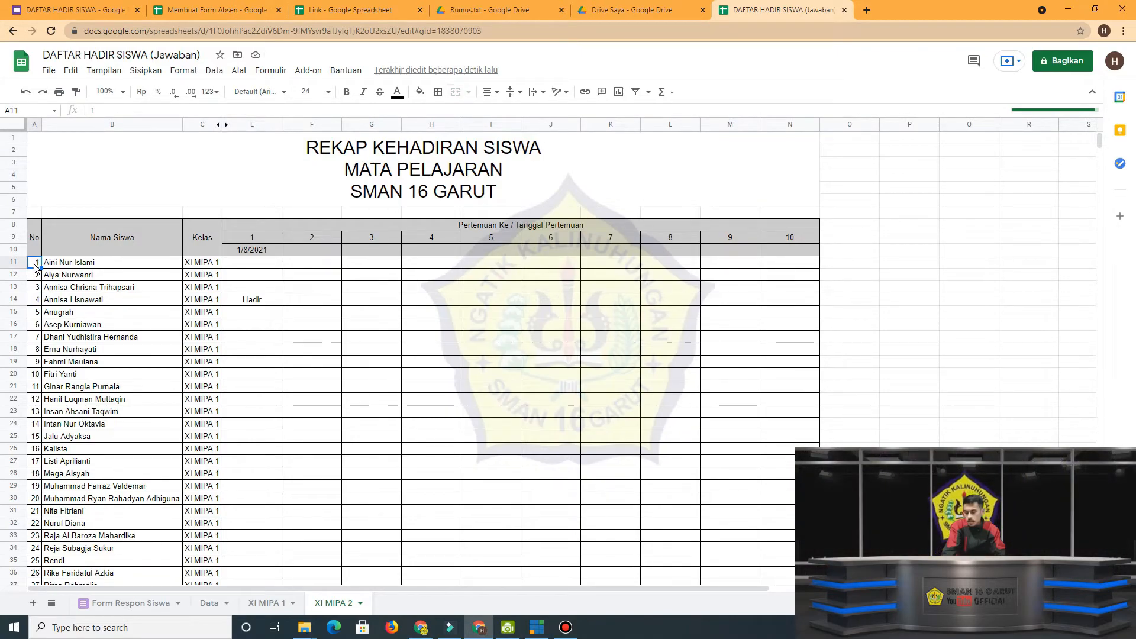
right_click(33, 264)
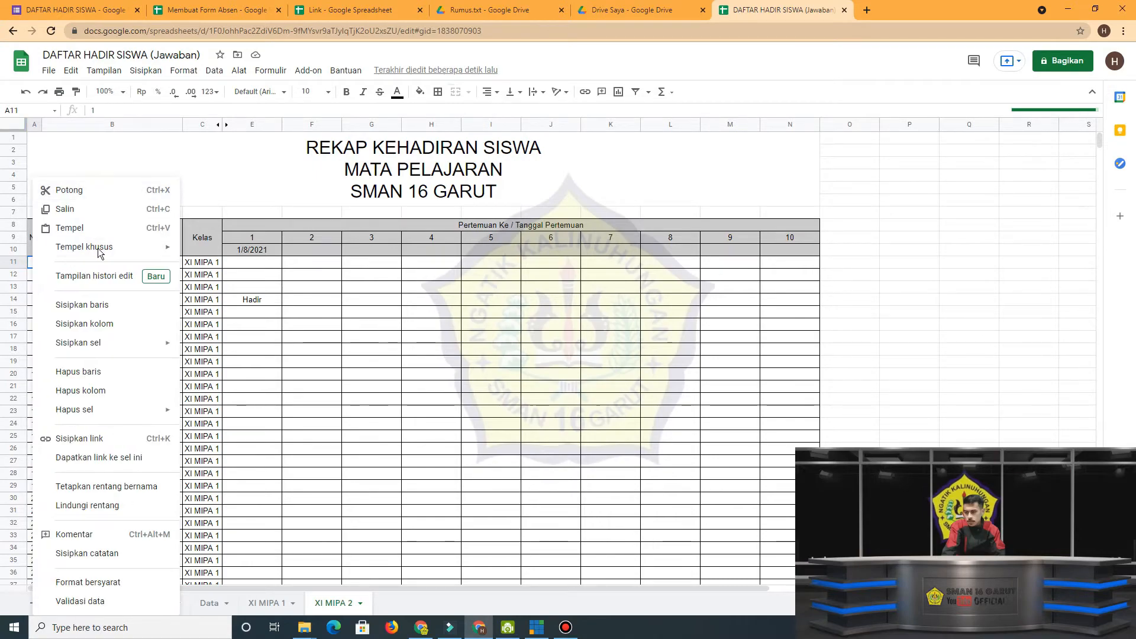
mouse_move(106, 250)
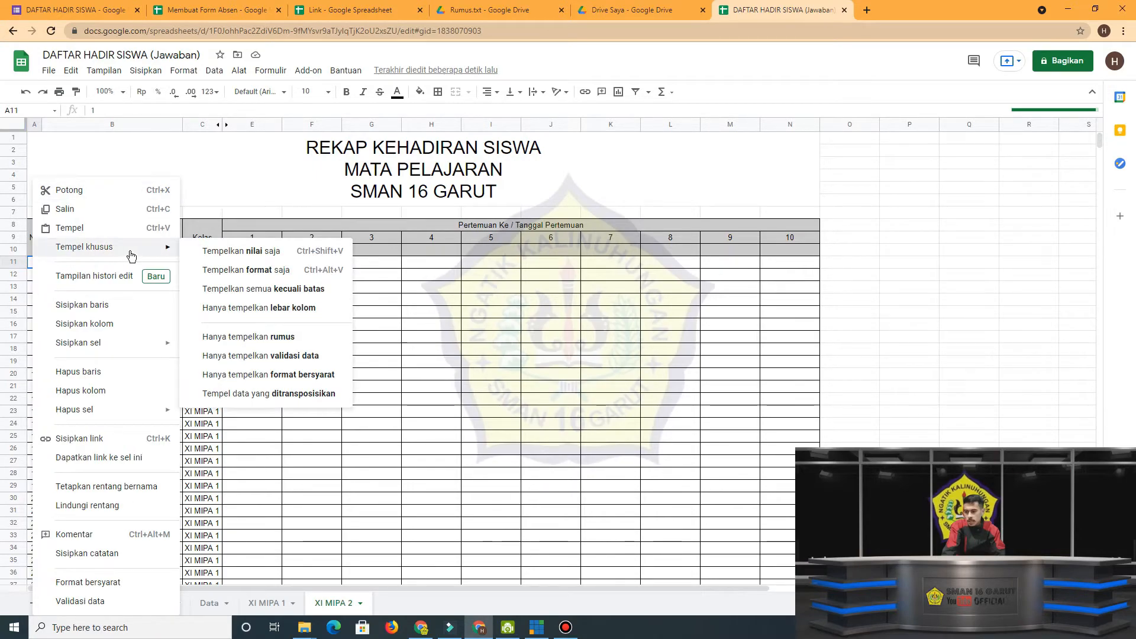
click(228, 261)
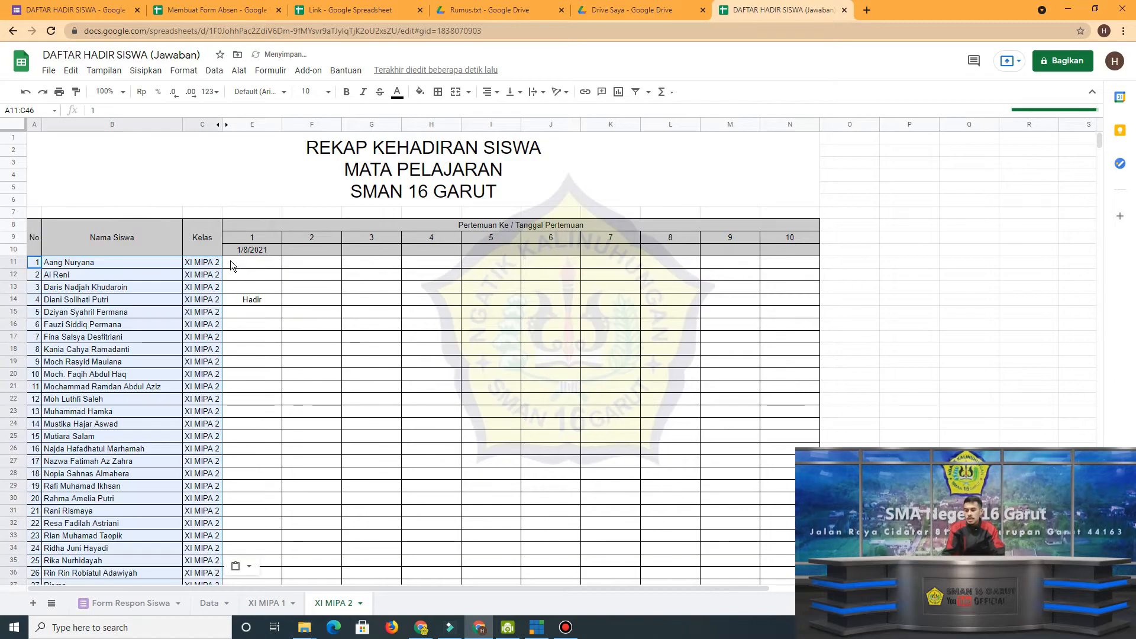
Apply all borders to A43:N46 so the table grid covers the additional student rows of XI MIPA 2.
scroll(191, 411, down, 5)
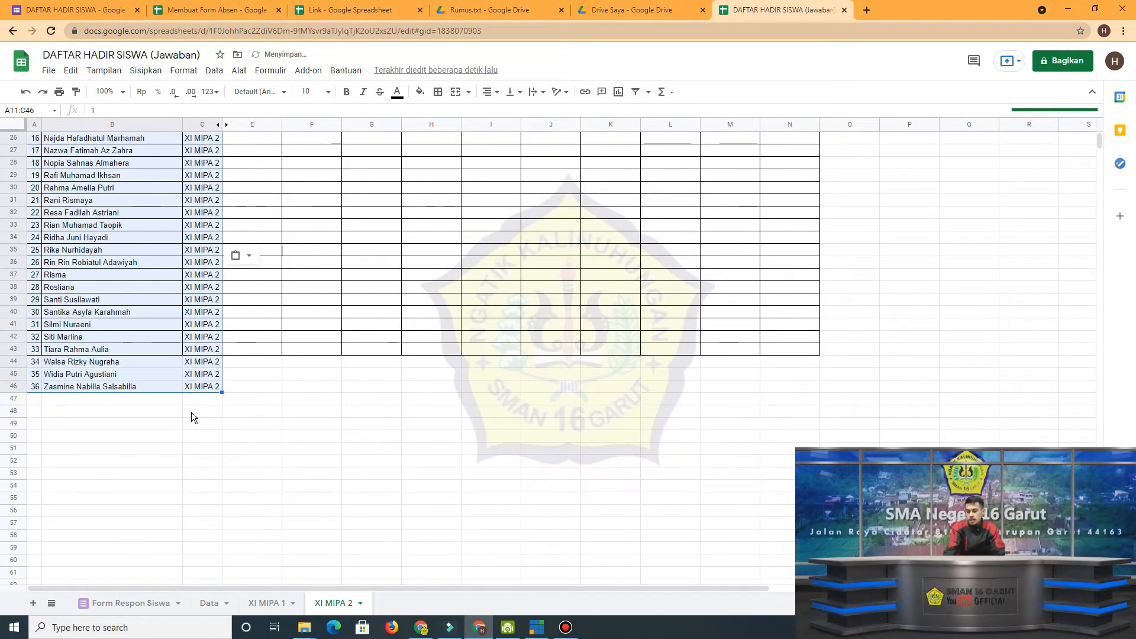
scroll(195, 407, down, 1)
click(35, 324)
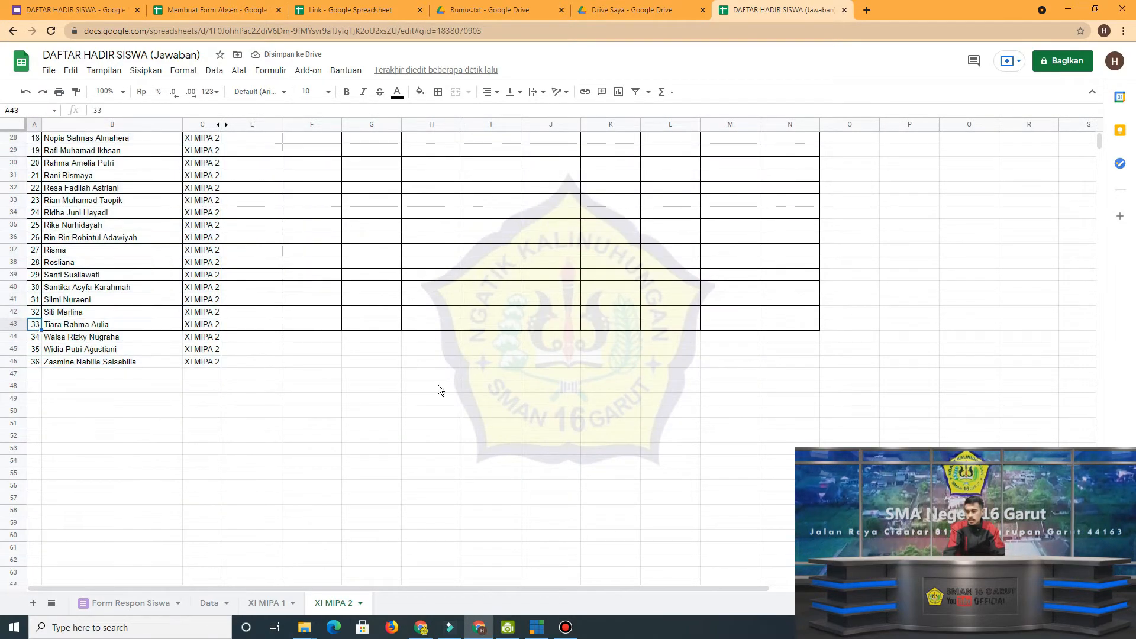
shift+click(780, 360)
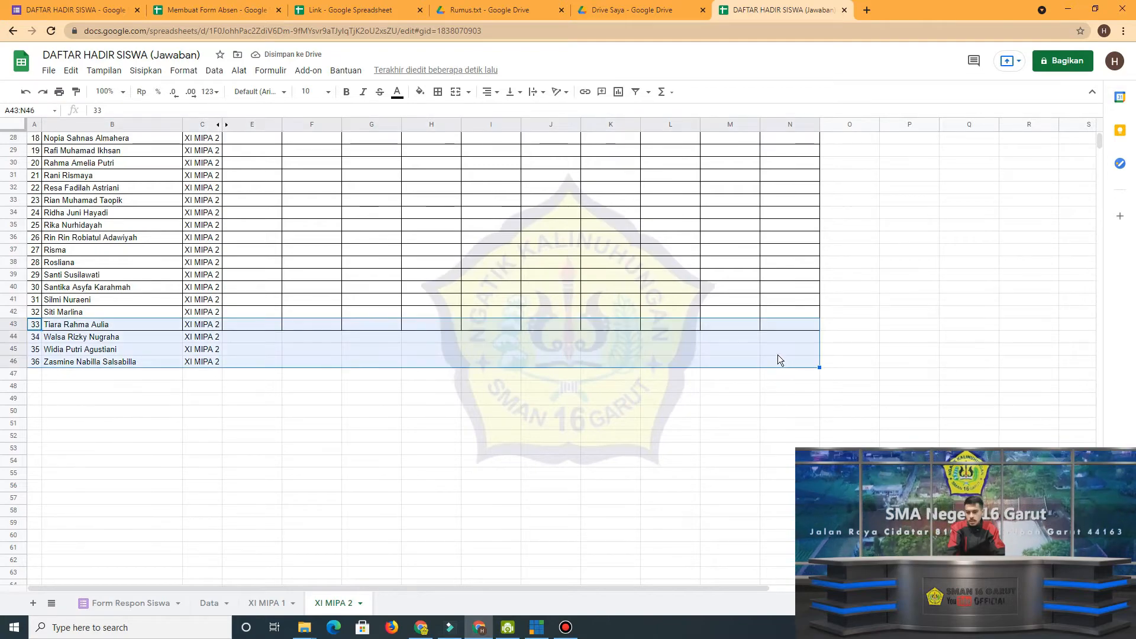
click(438, 92)
click(443, 115)
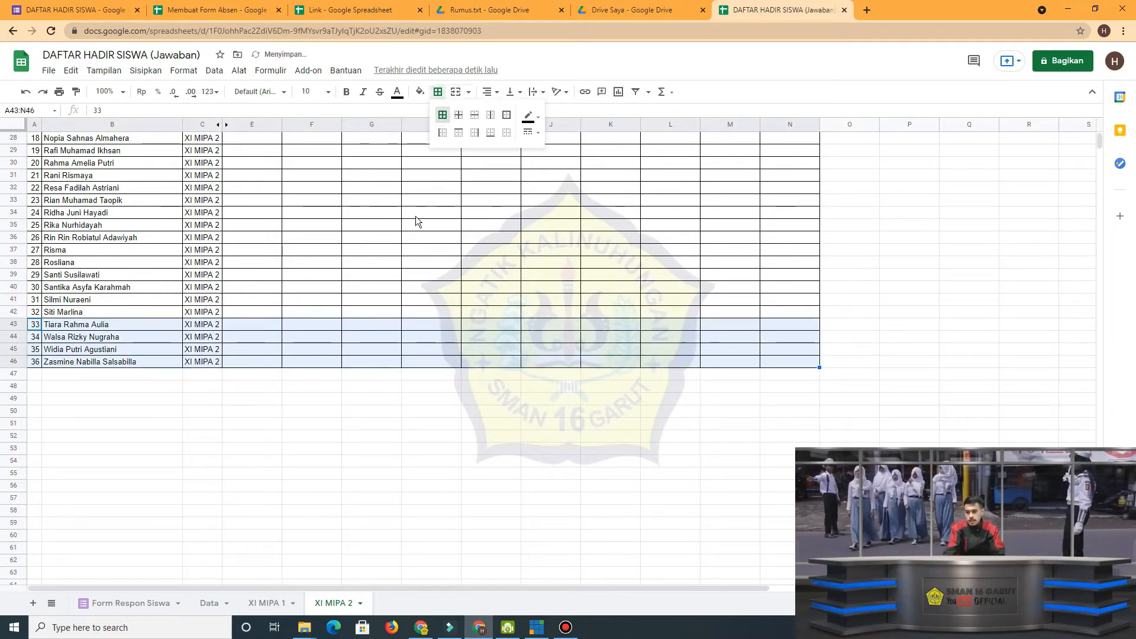
scroll(406, 273, up, 8)
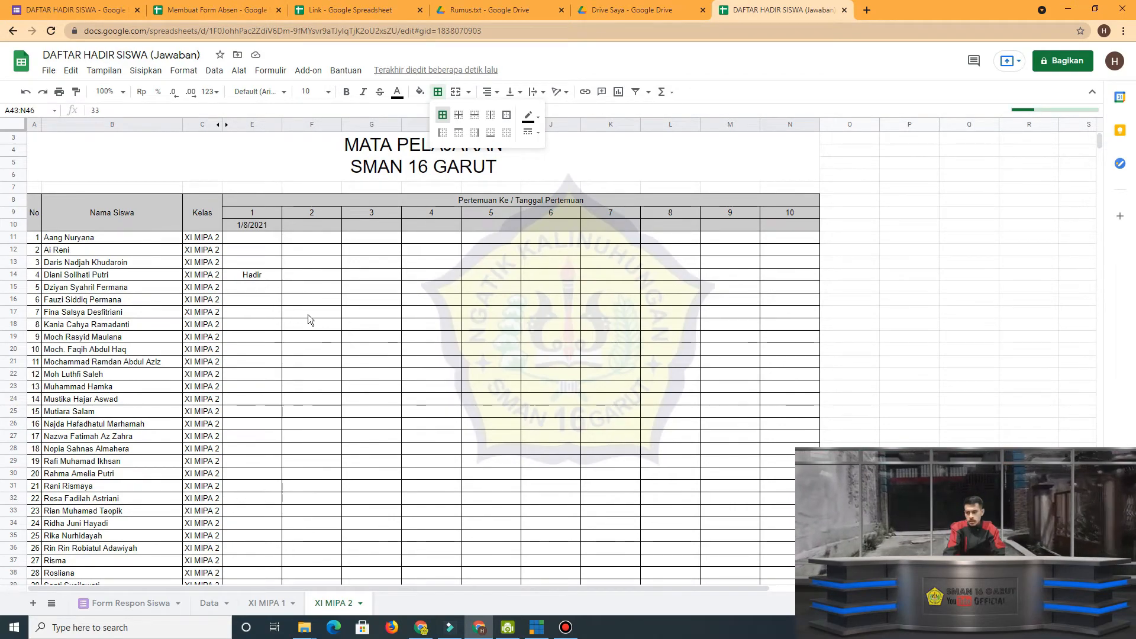
Duplicate the XI MIPA 2 sheet and rename the copy XI MIPA 3.
click(360, 603)
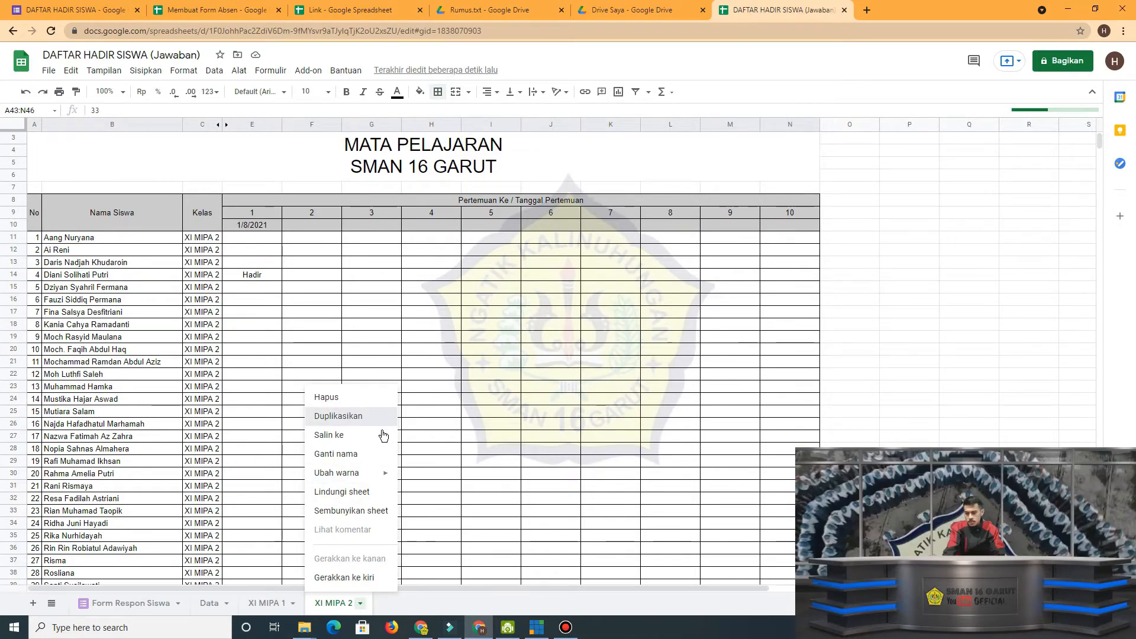
click(355, 416)
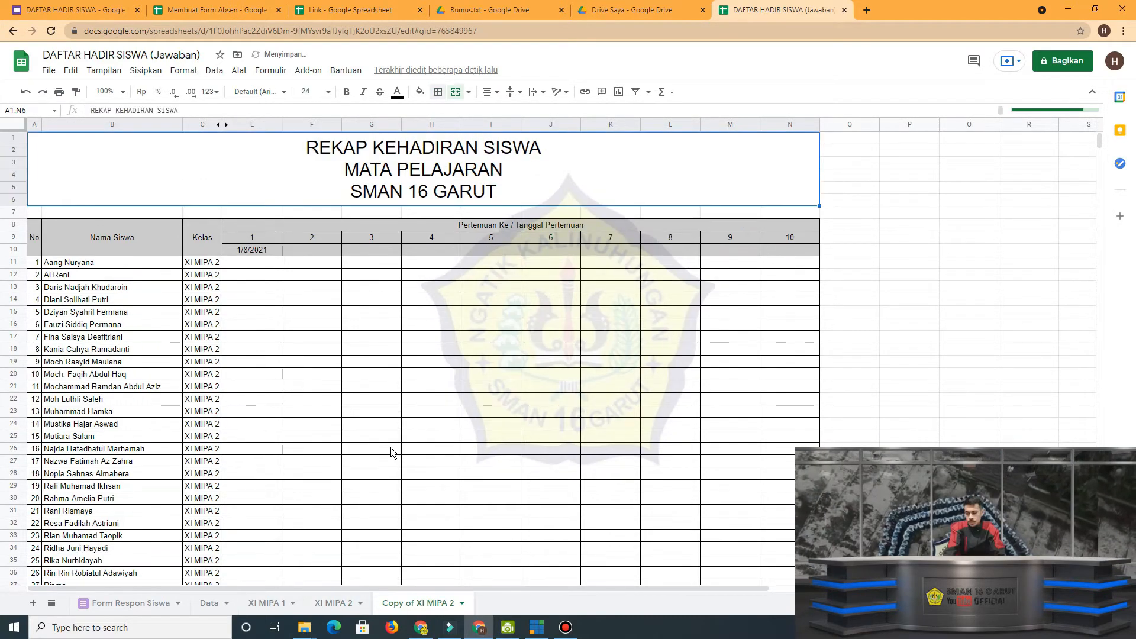
double_click(412, 606)
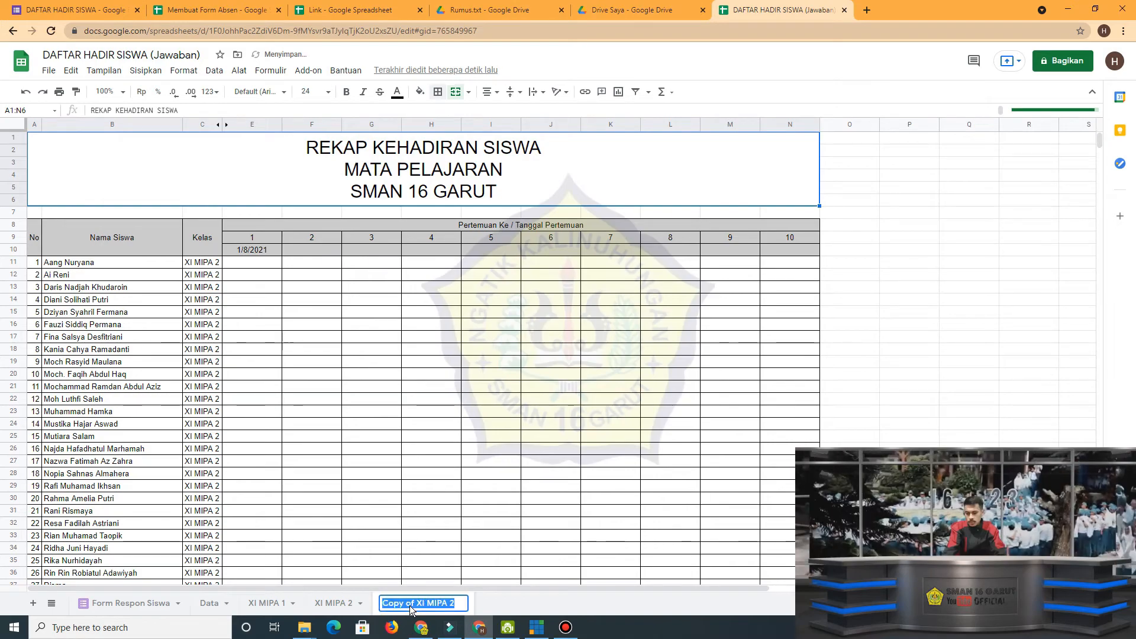
text(XI)
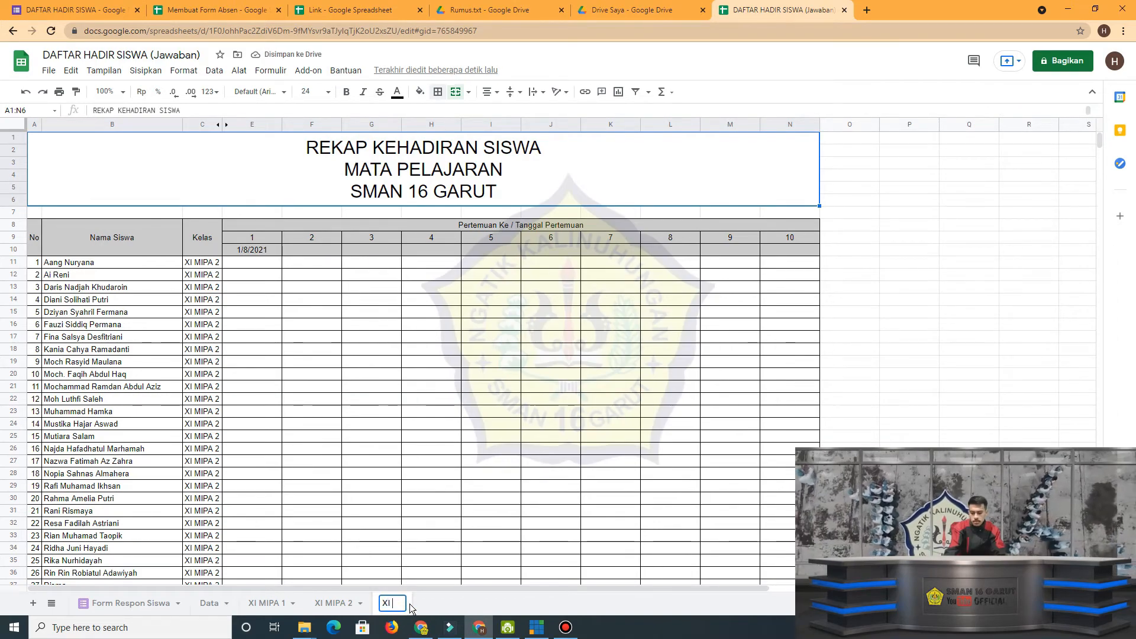
text( MIPA 3)
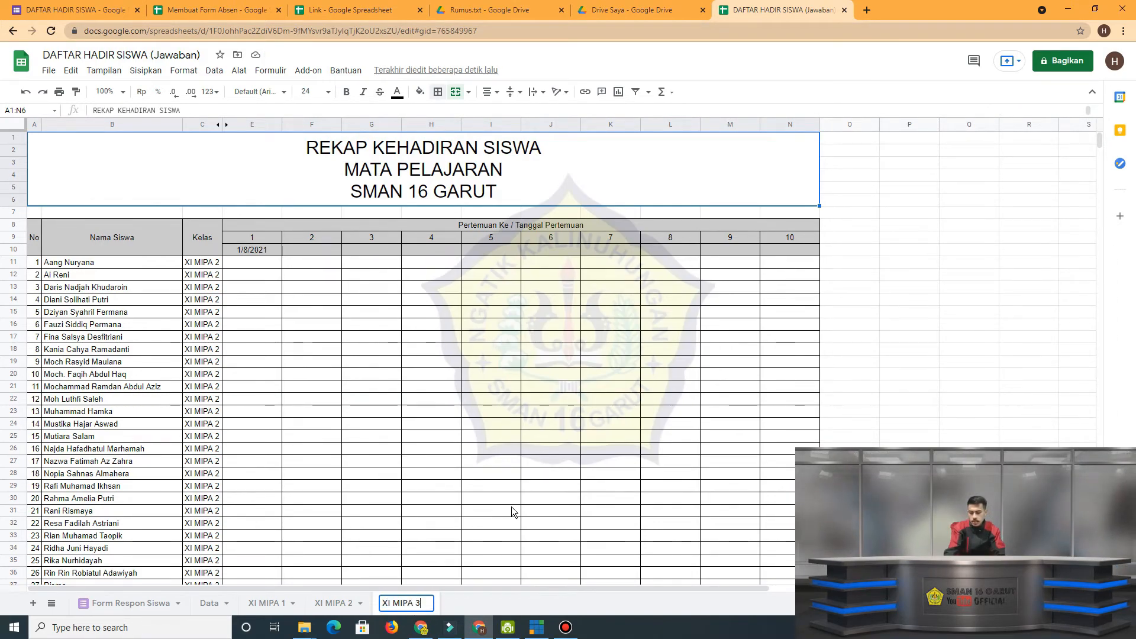
click(549, 449)
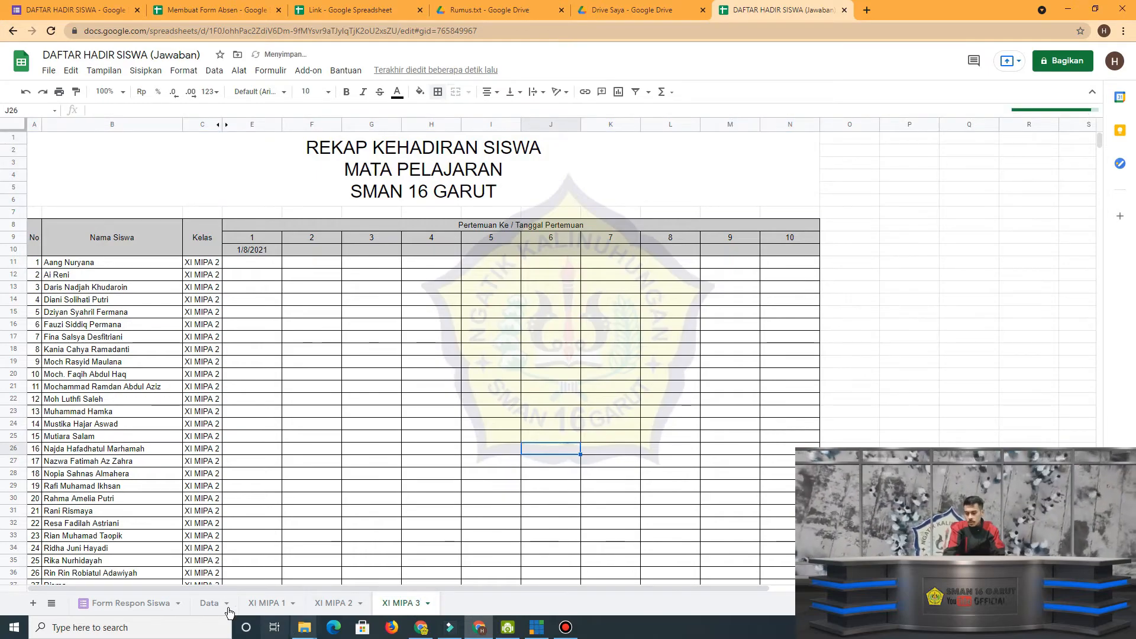
Copy the XI MIPA 3 student rows, A71:C105, from the Membuat Form Absen spreadsheet and return to the new XI MIPA 3 sheet.
click(241, 9)
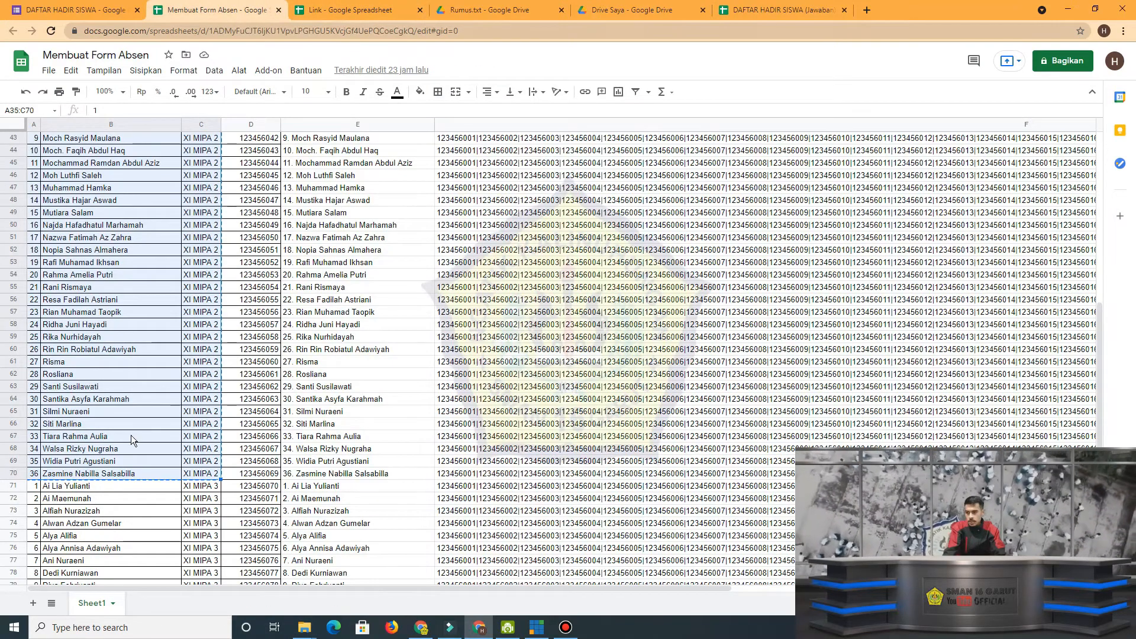
scroll(130, 435, down, 5)
click(39, 363)
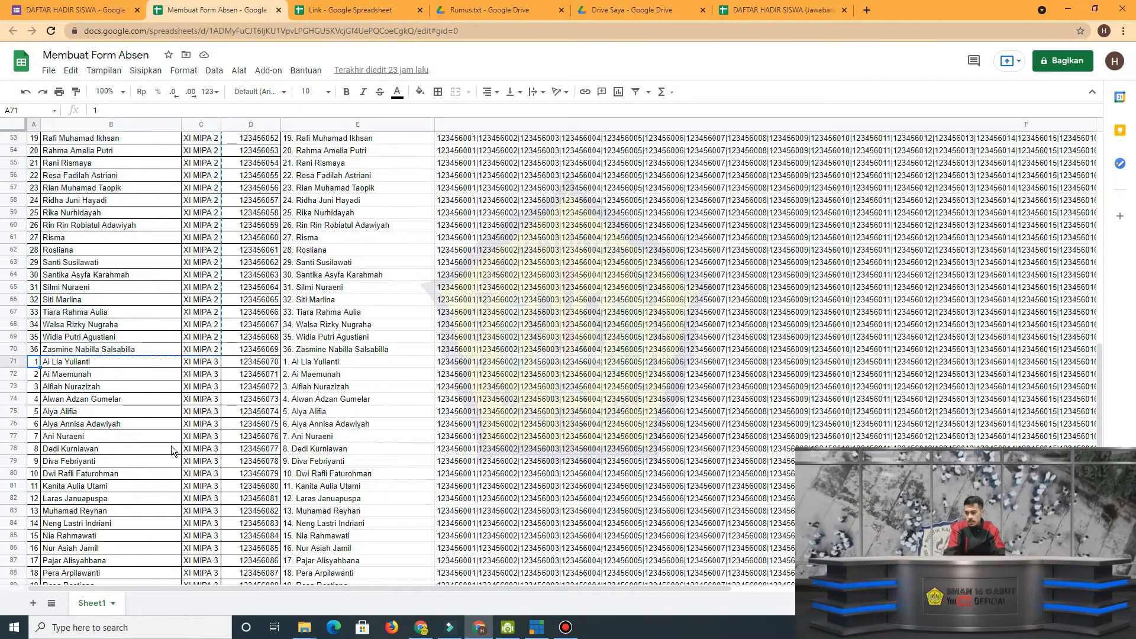
scroll(177, 461, down, 6)
shift+click(201, 551)
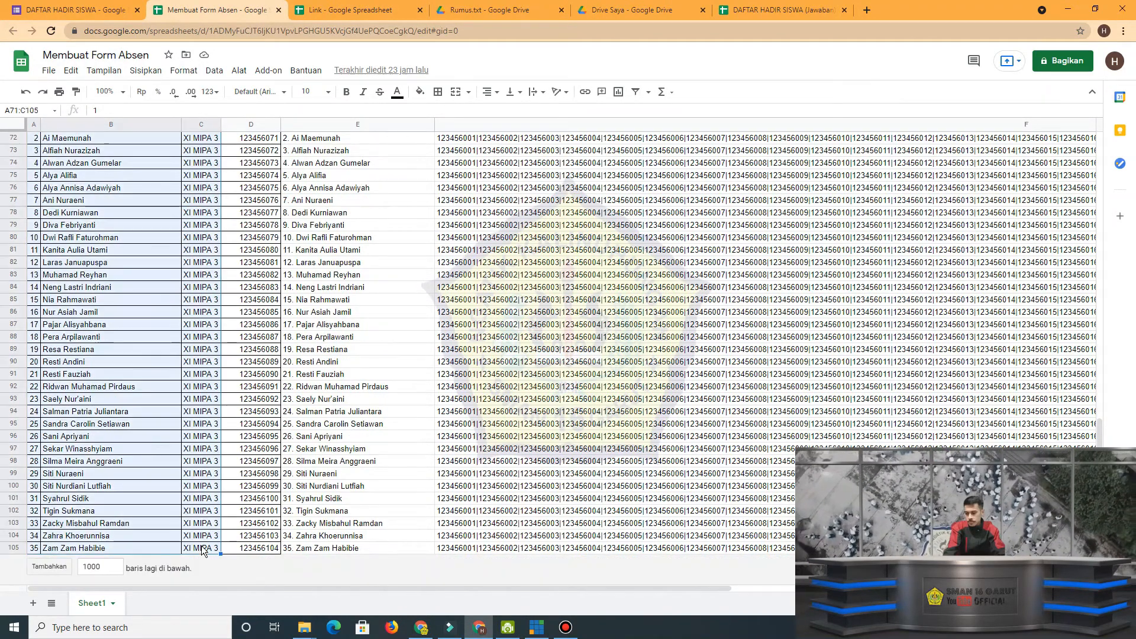
key(ctrl+c)
click(723, 9)
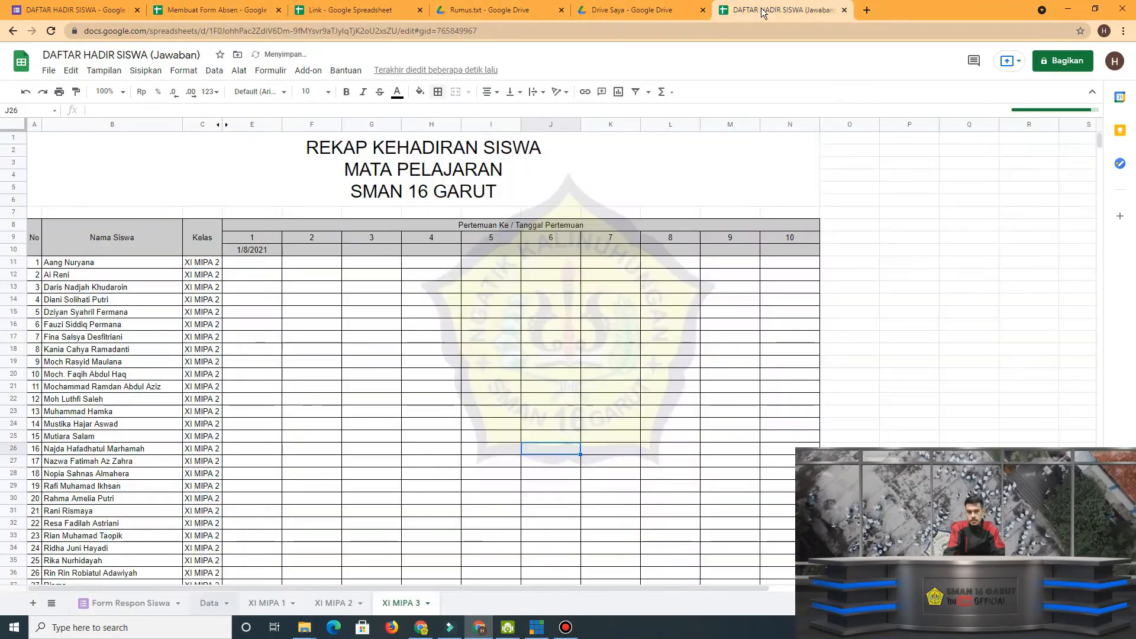
Paste the copied class list as values only from A11 of the XI MIPA 3 sheet.
click(37, 264)
right_click(37, 265)
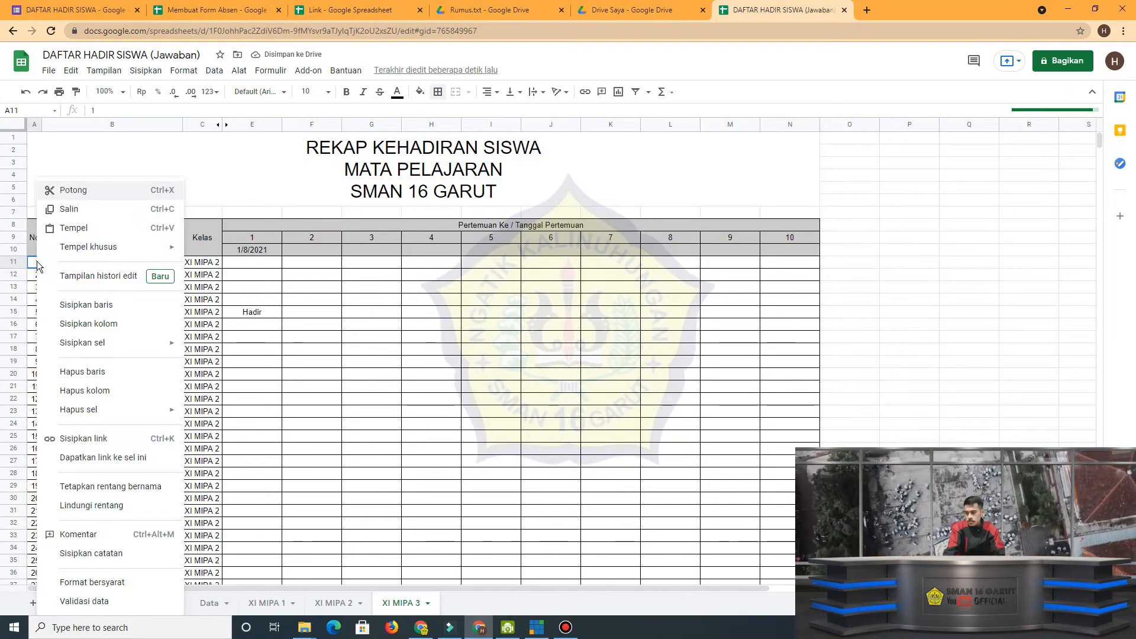
mouse_move(90, 249)
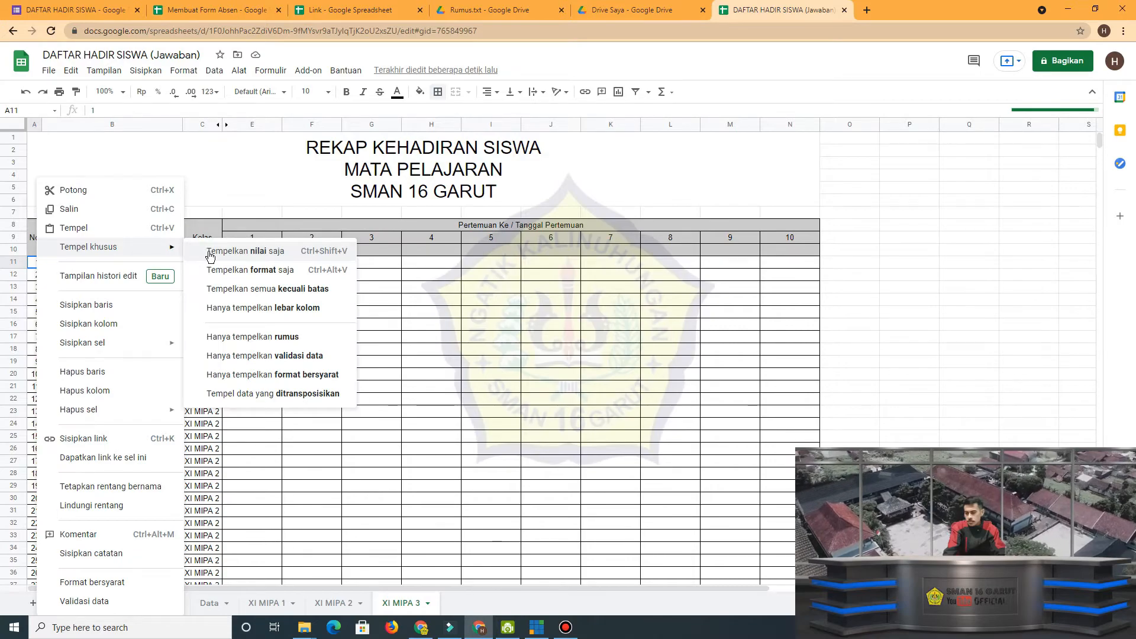
click(237, 250)
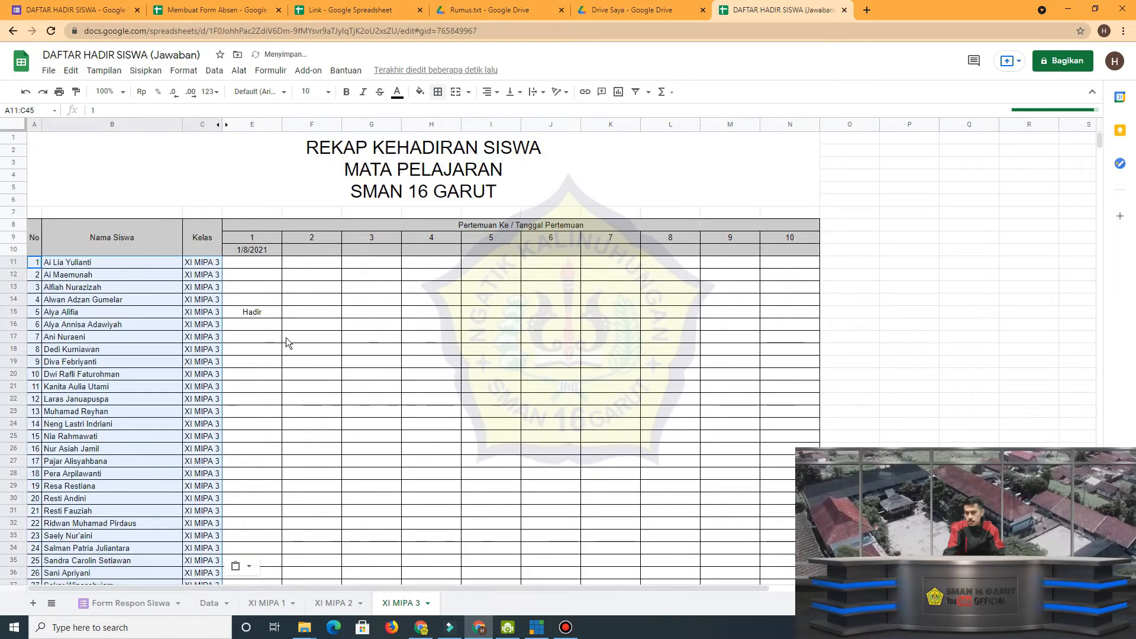
click(286, 337)
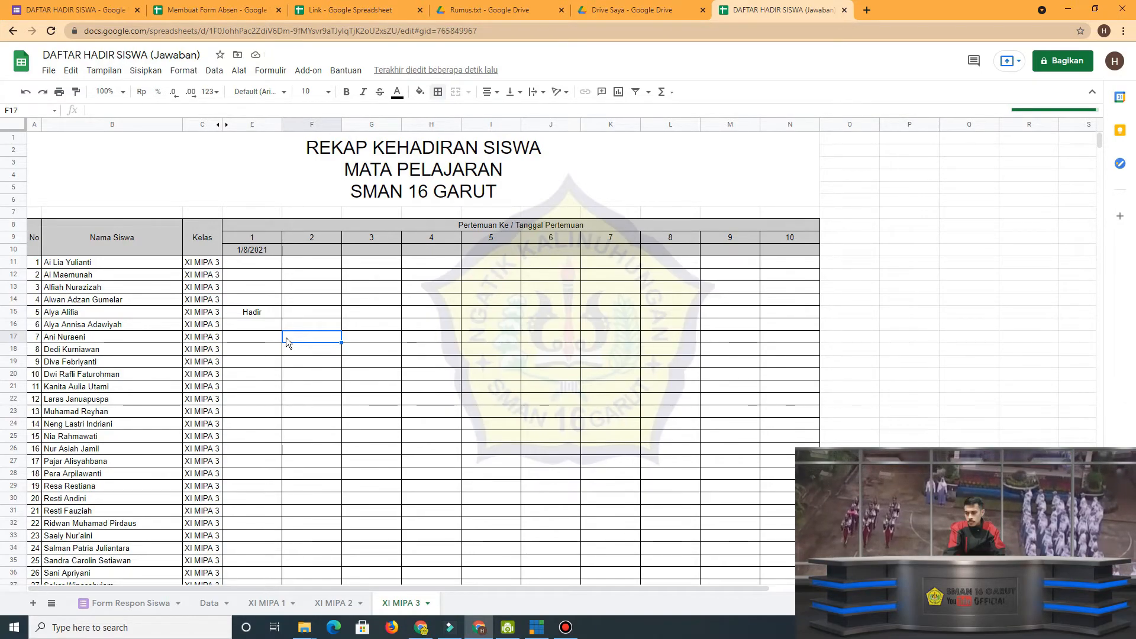
Check the attendance marked for meeting 1 on the XI MIPA 2 and XI MIPA 3 sheets.
click(343, 605)
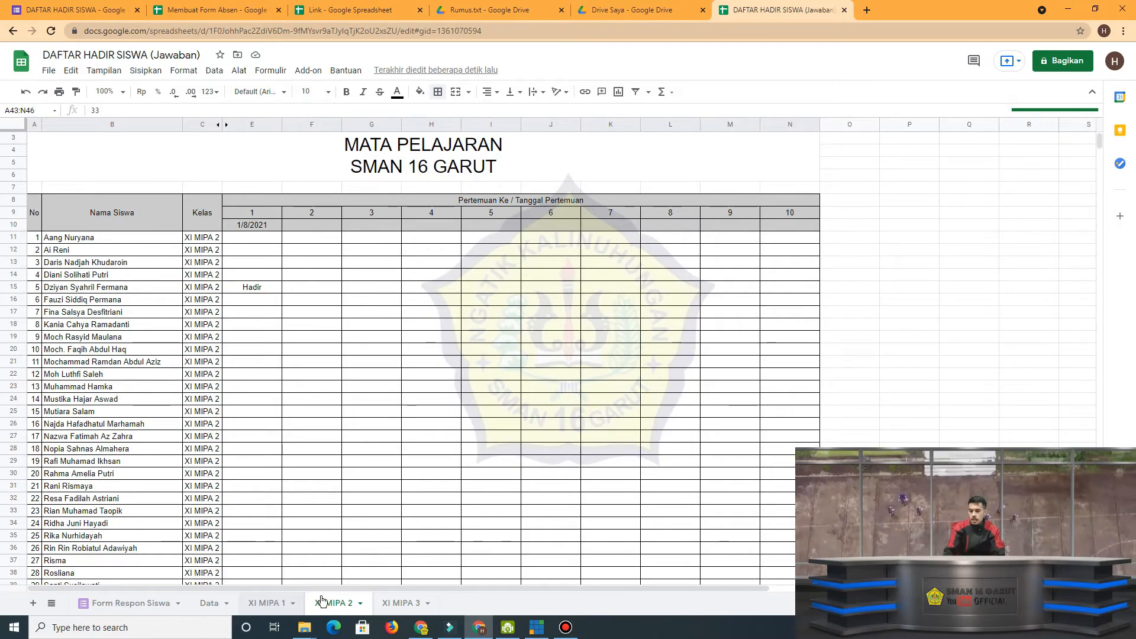
click(348, 601)
click(381, 604)
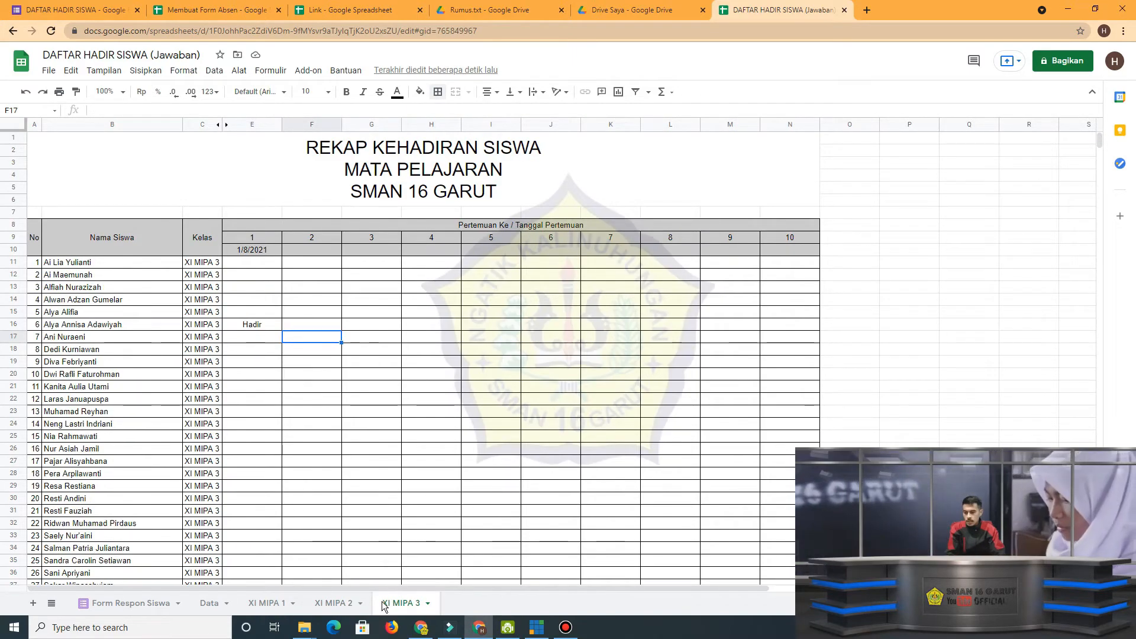
click(345, 603)
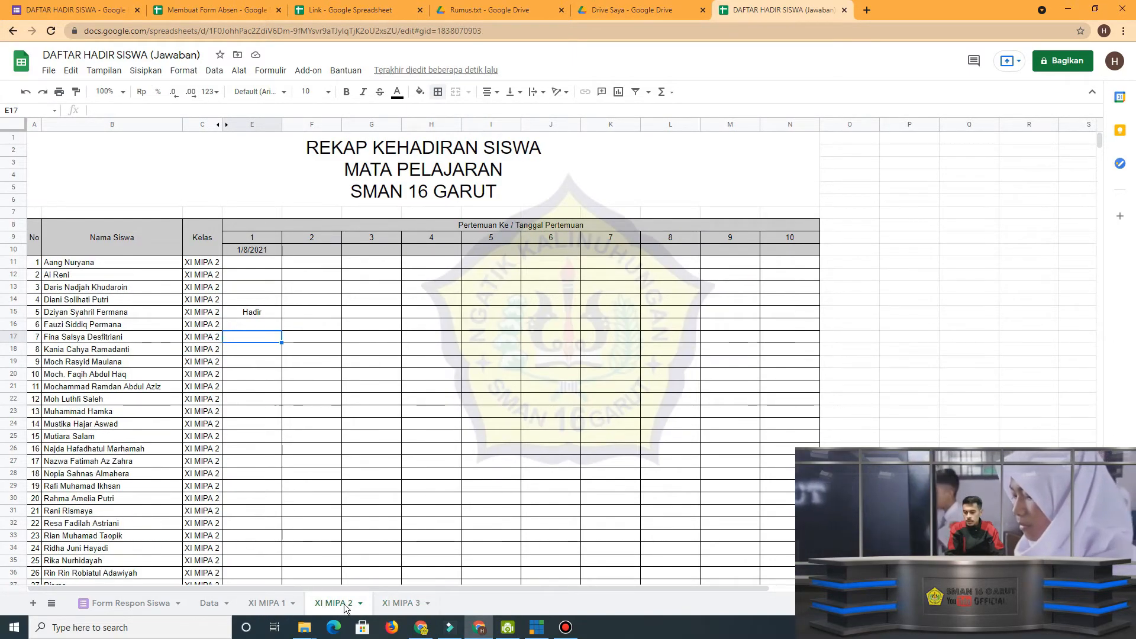
Compare the entries in Form Respon Siswa with the attendance marked on the XI MIPA 1, XI MIPA 2 and XI MIPA 3 sheets.
click(148, 610)
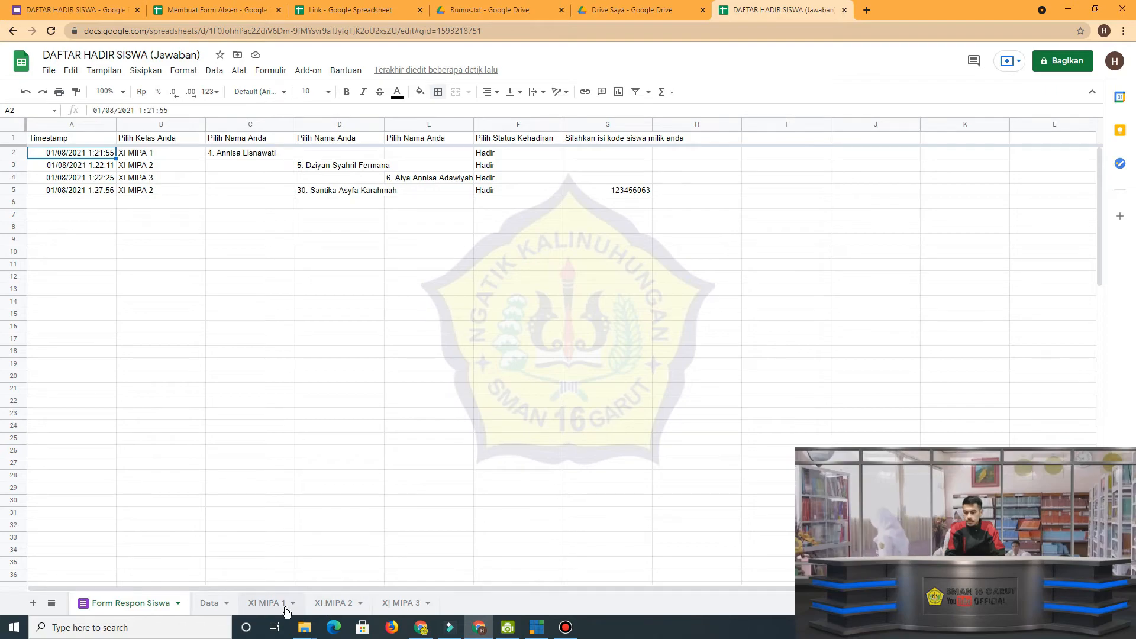
click(332, 604)
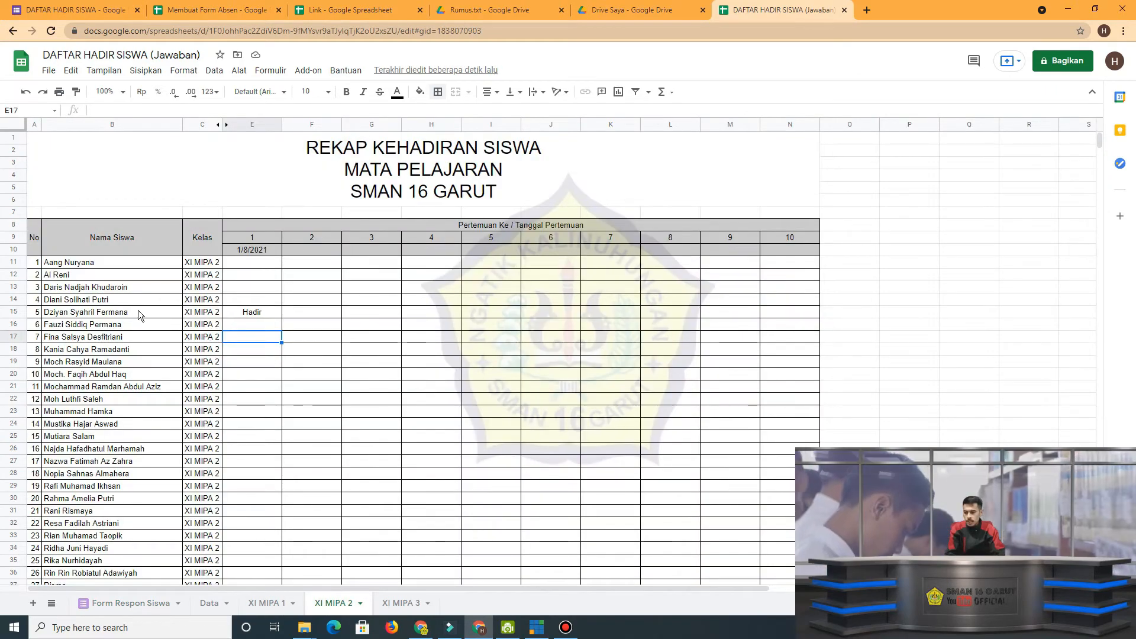
scroll(286, 470, down, 2)
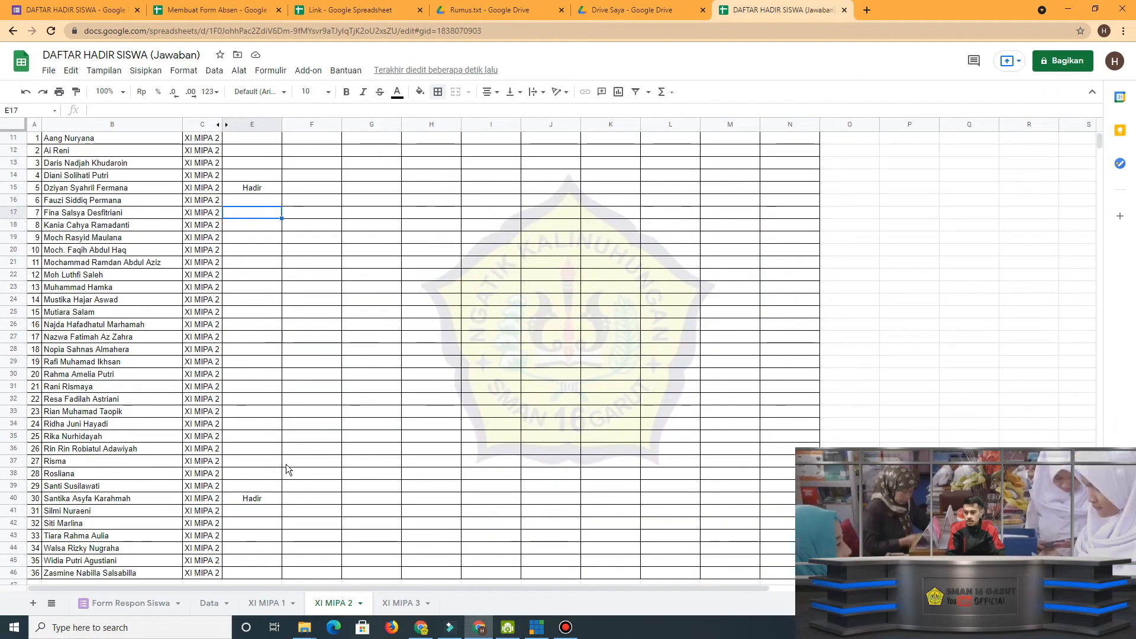
scroll(286, 469, down, 1)
scroll(248, 450, up, 1)
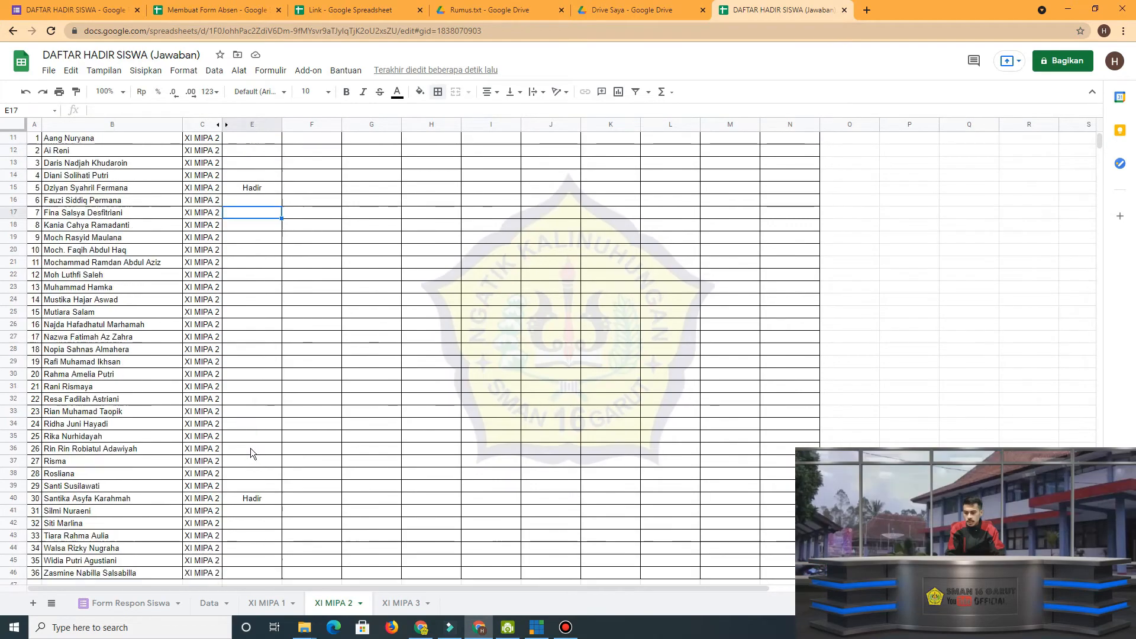
scroll(250, 448, up, 1)
click(402, 604)
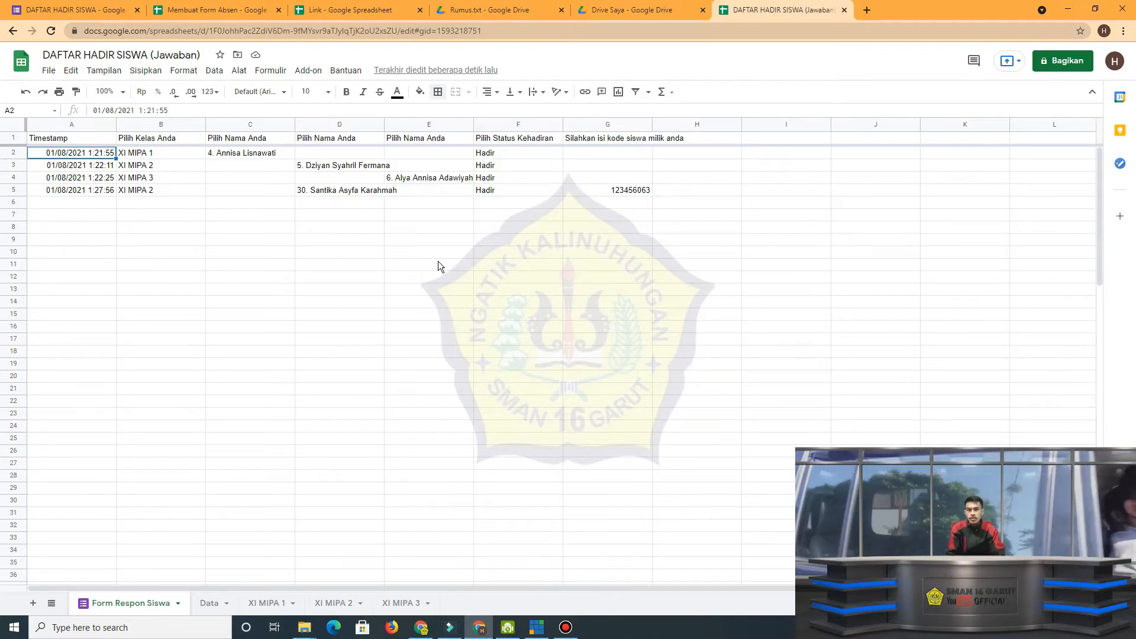
click(278, 602)
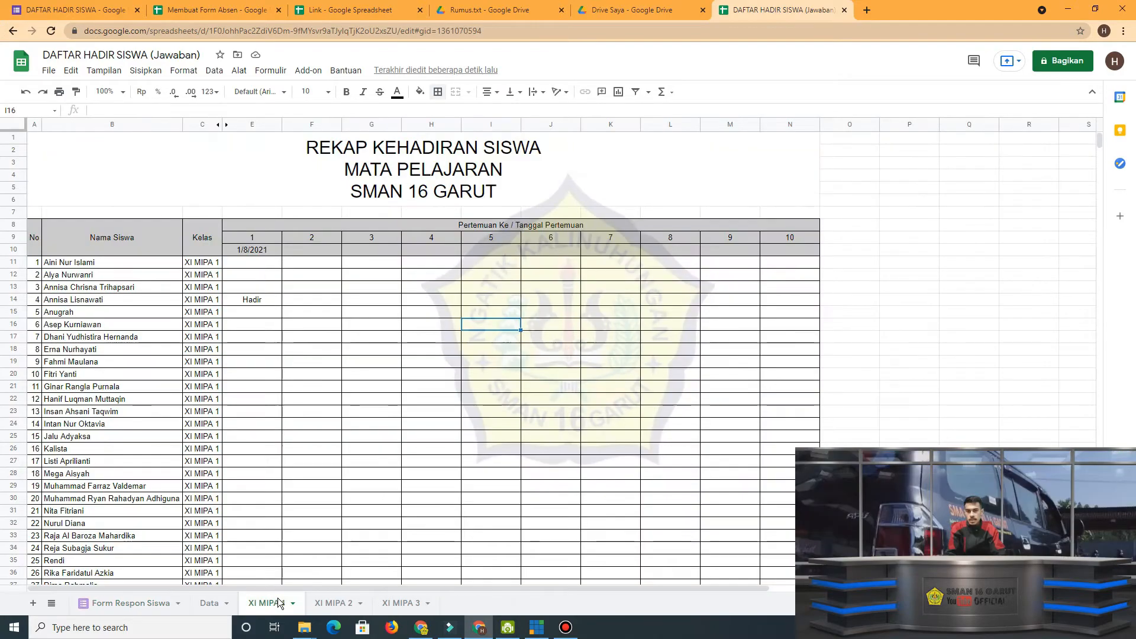
click(369, 602)
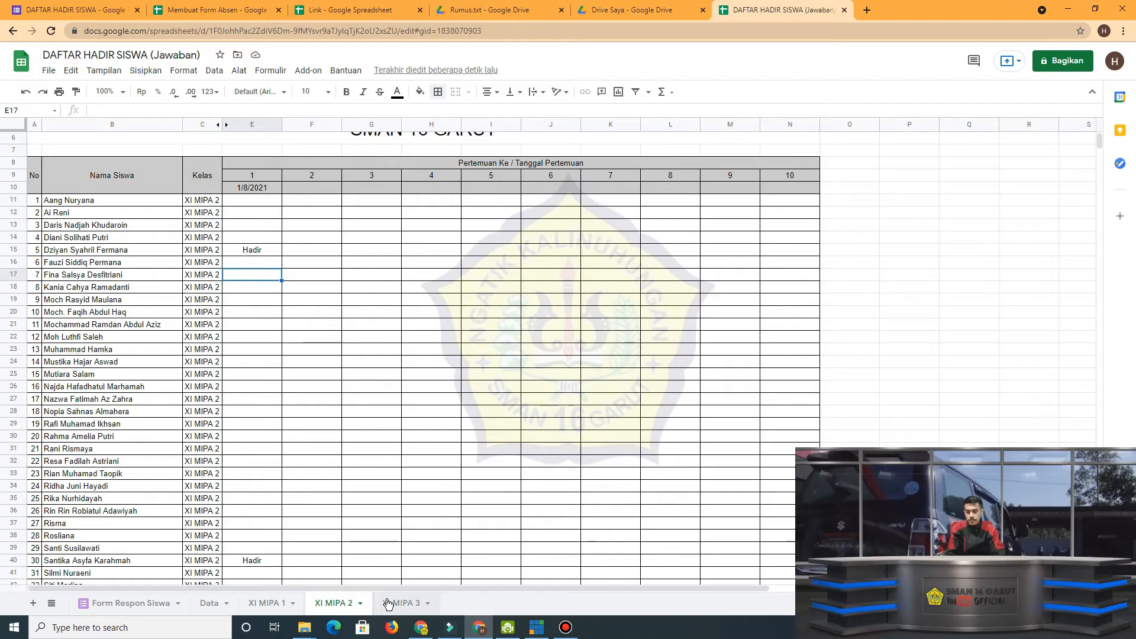
click(390, 603)
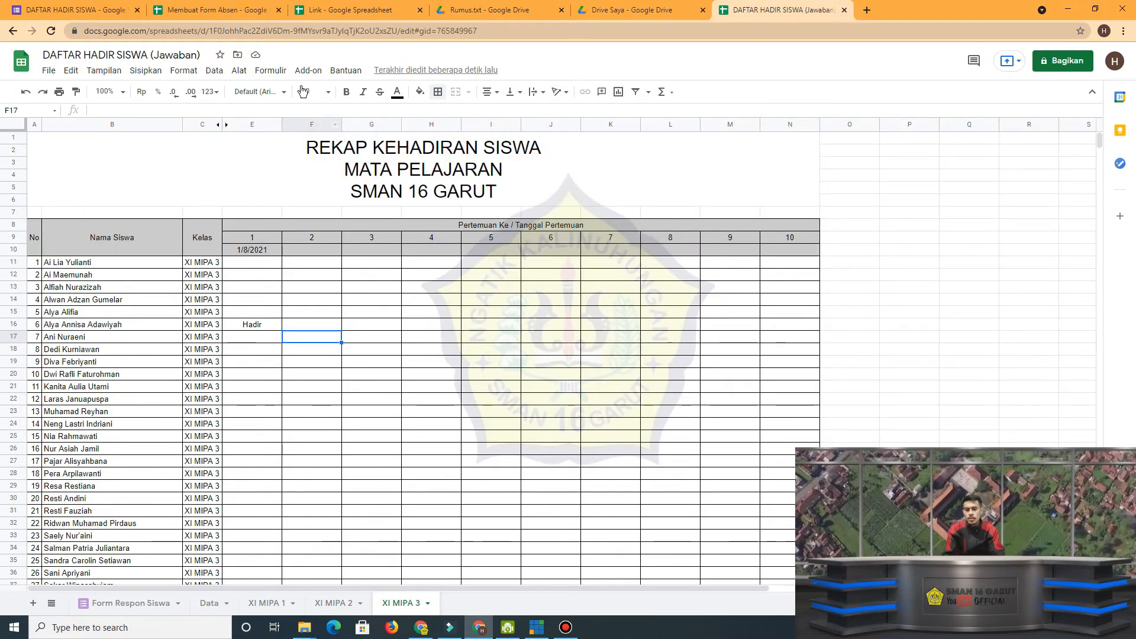
Switch to the DAFTAR HADIR SISWA form, open its preview, and proceed with XI MIPA 3 as the class.
click(111, 7)
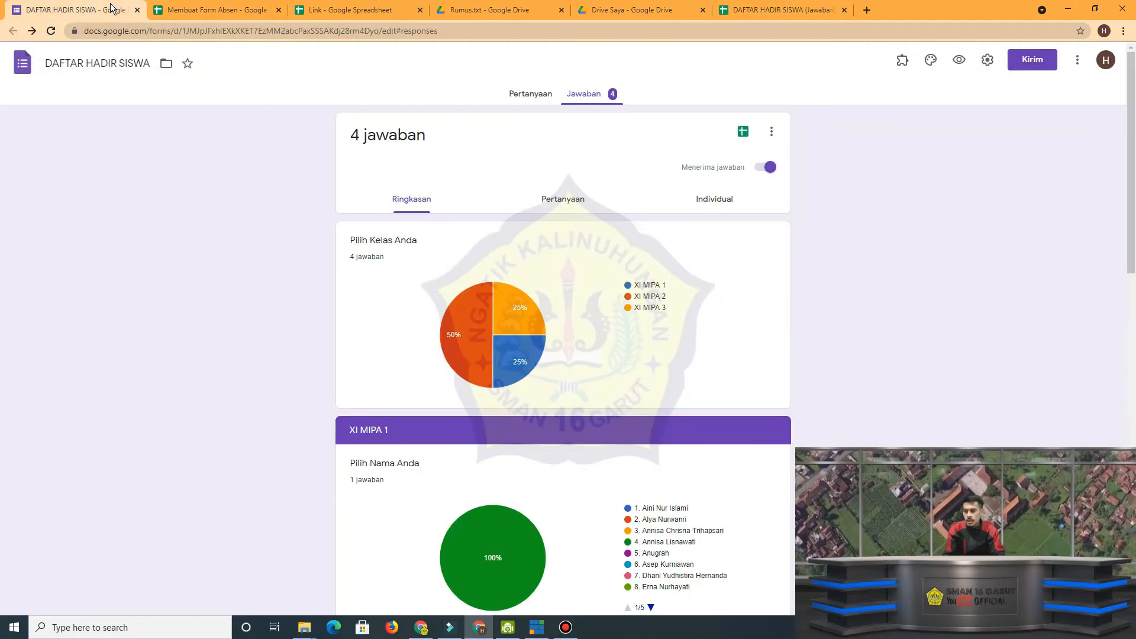
click(959, 60)
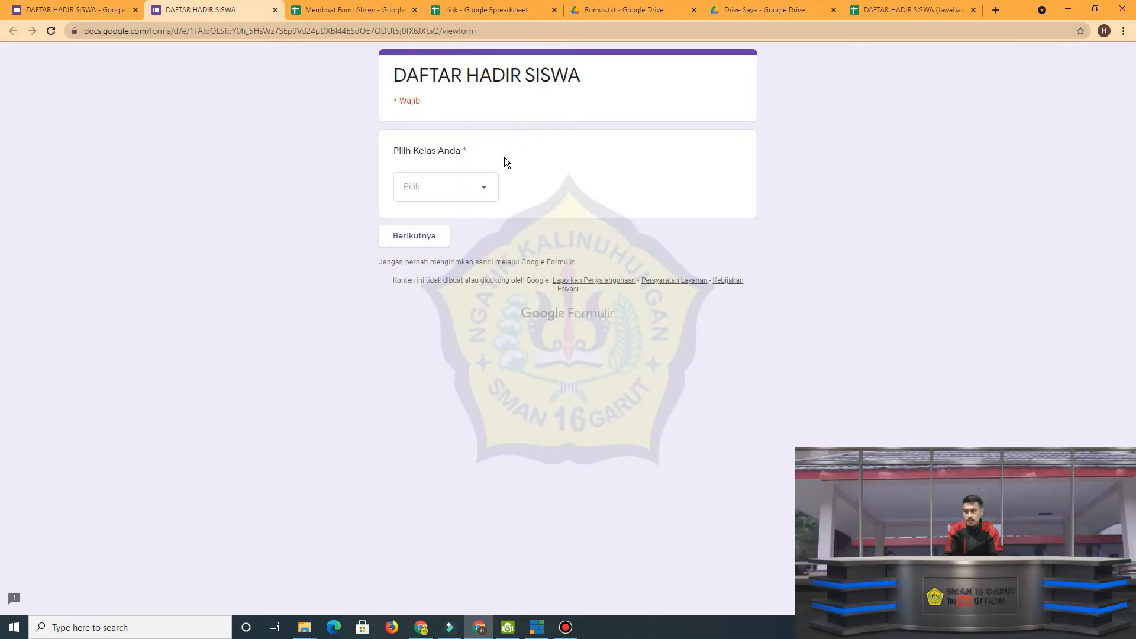
click(475, 188)
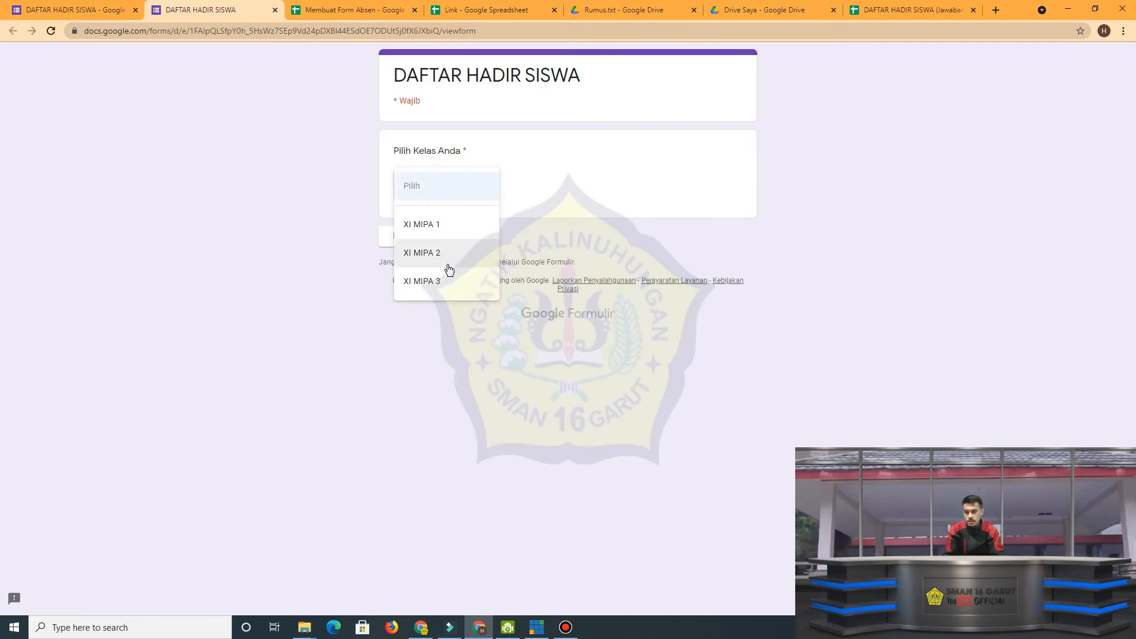
click(448, 283)
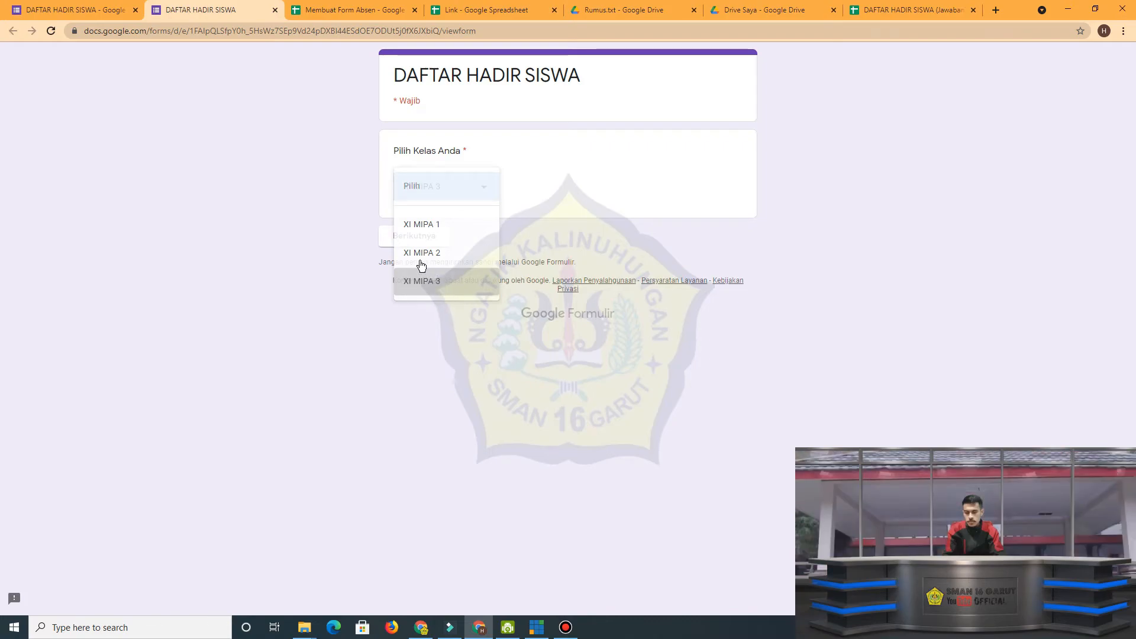
click(435, 239)
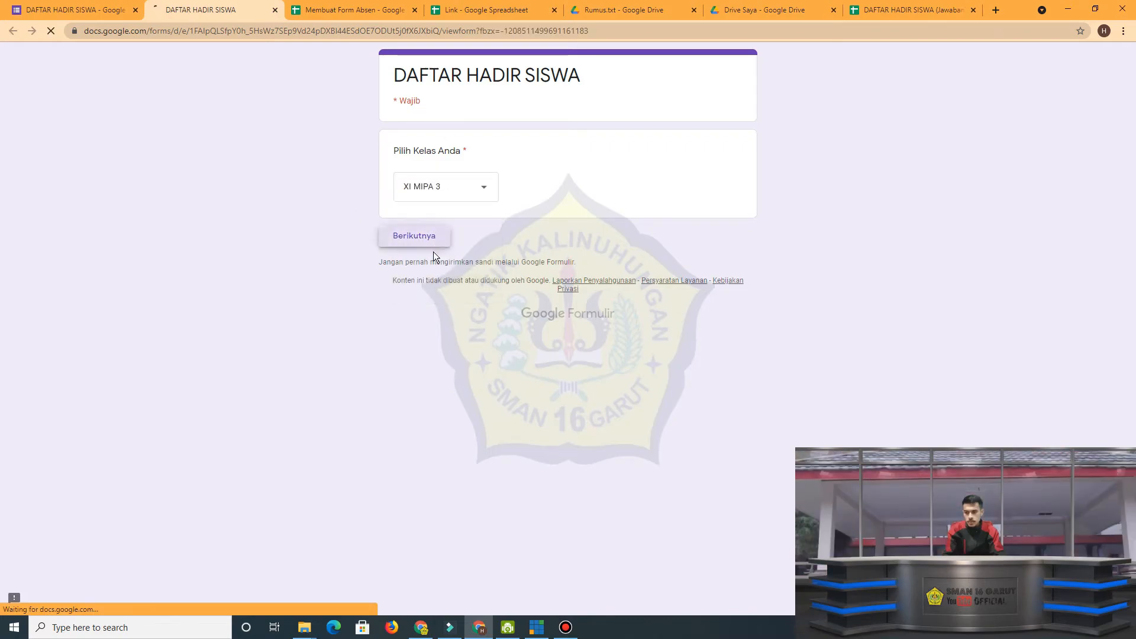
Choose student number 13 in the name question, set the attendance status to Hadir, and continue to the student code section.
click(444, 216)
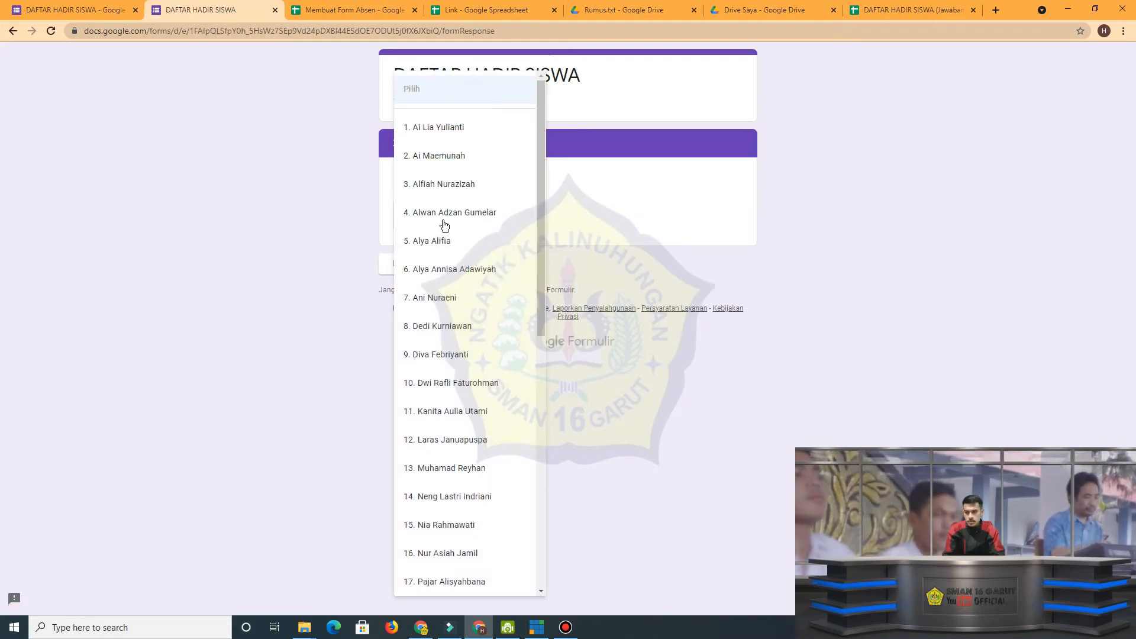
click(461, 469)
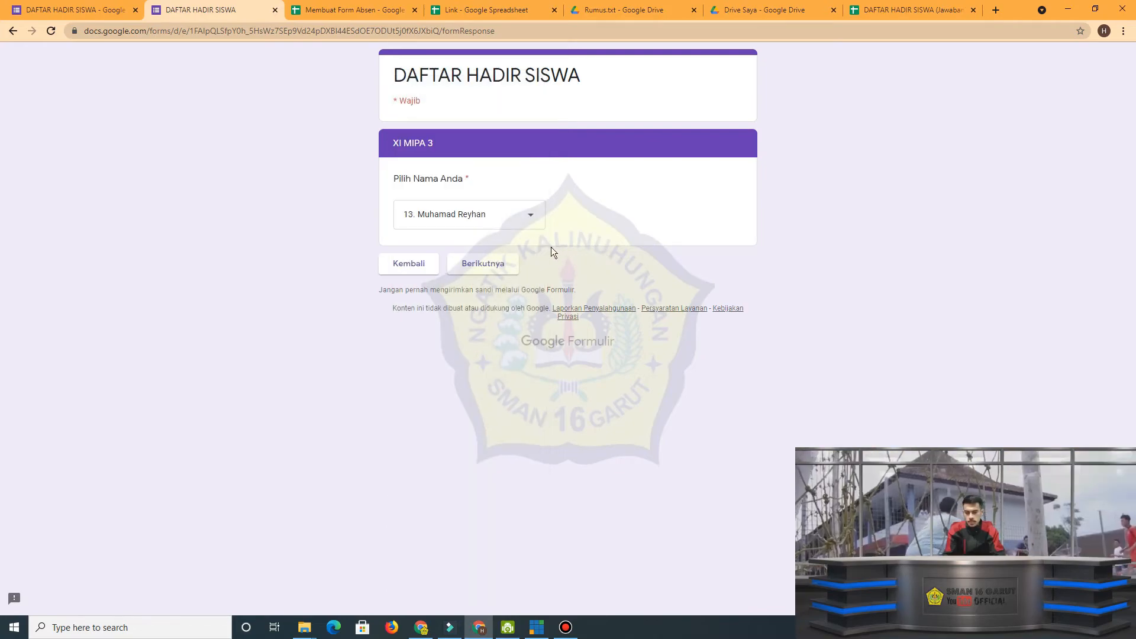
click(476, 265)
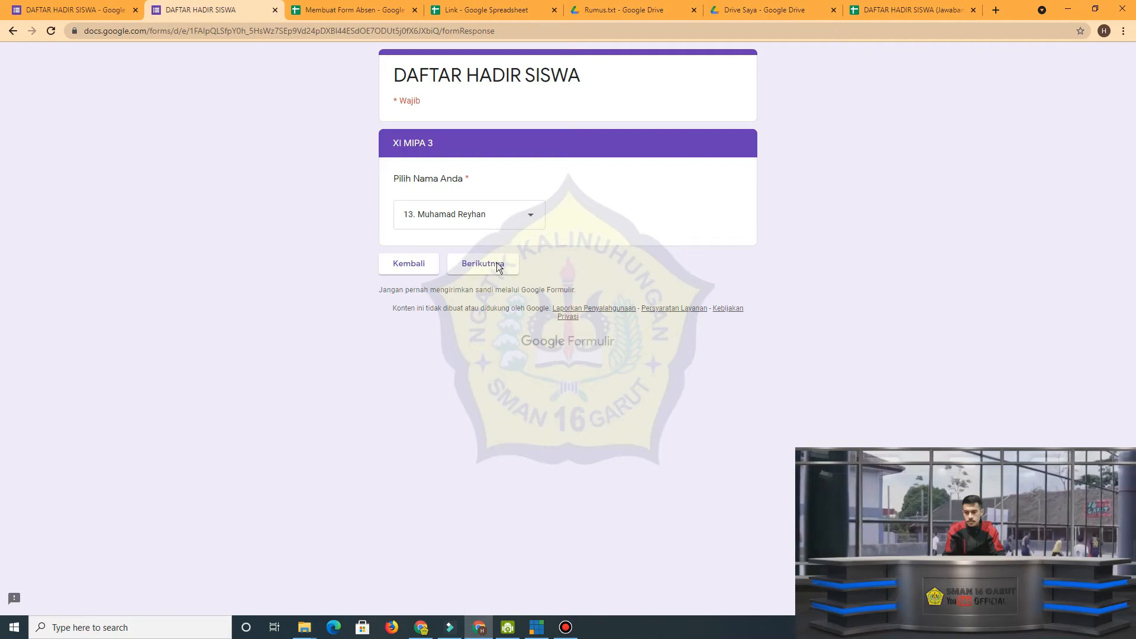
click(497, 265)
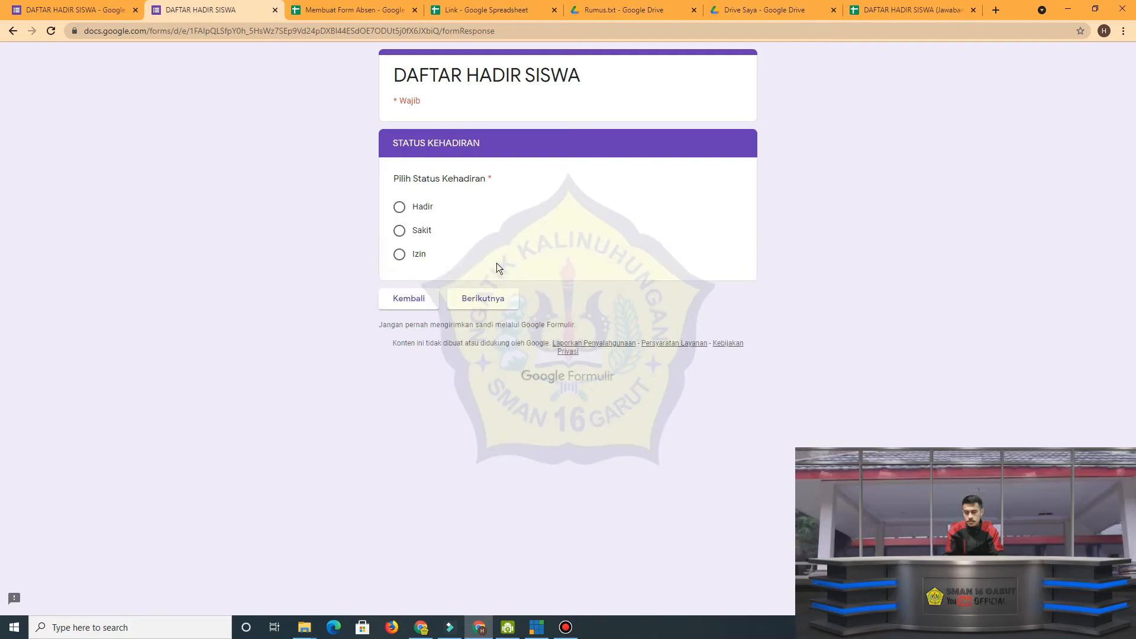
click(413, 207)
click(484, 302)
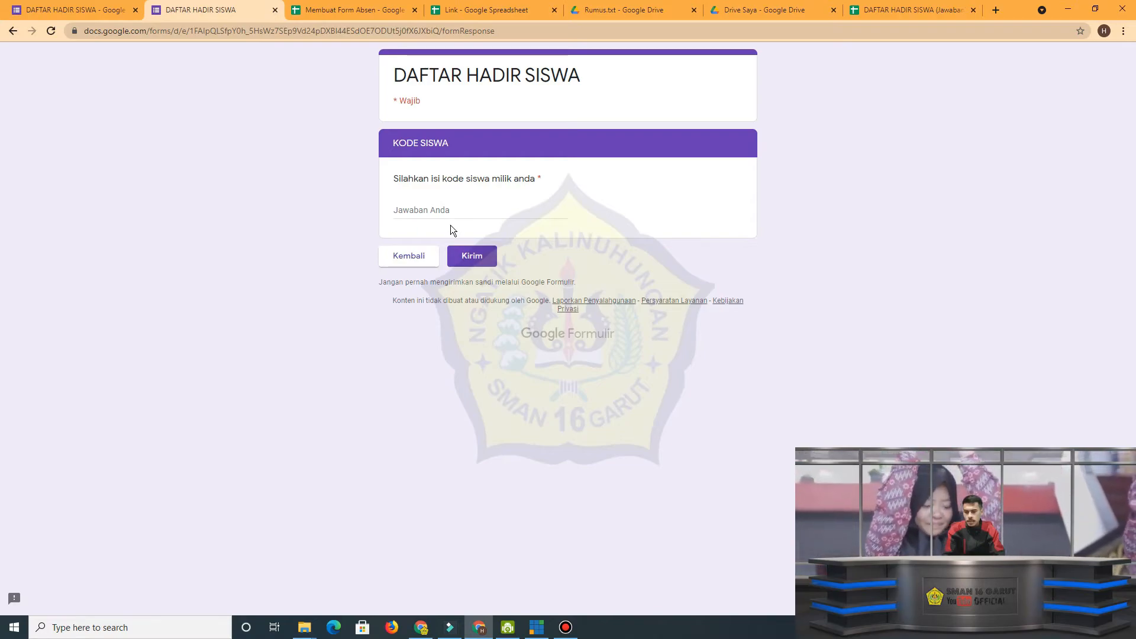
Copy the code of XI MIPA 3 student number 13 from D83 of the Membuat Form Absen spreadsheet.
click(444, 211)
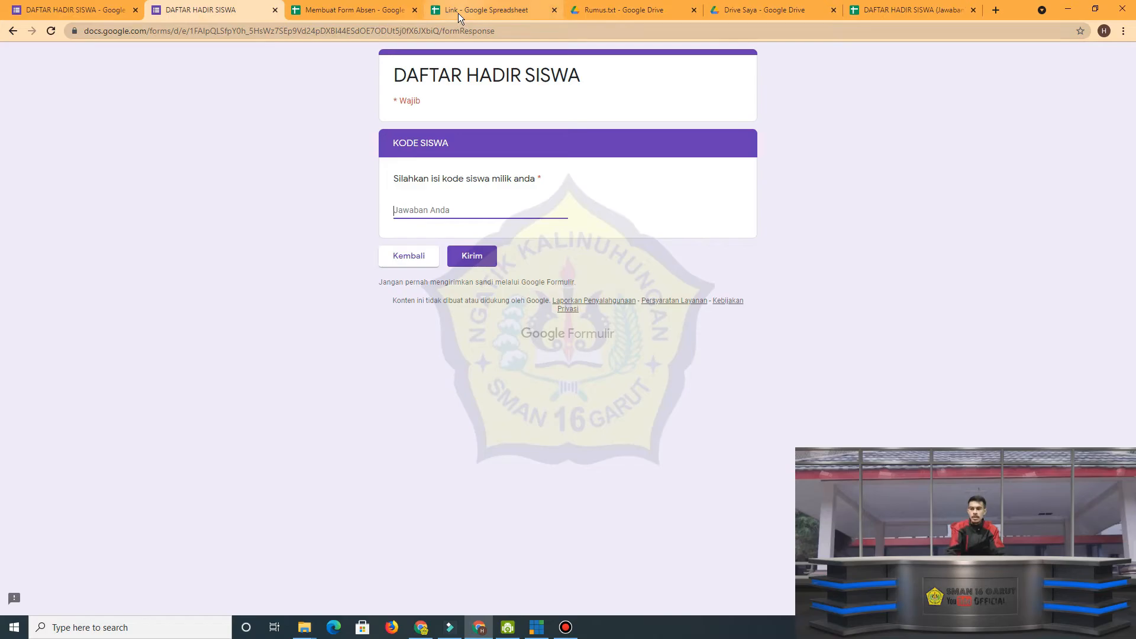
click(369, 11)
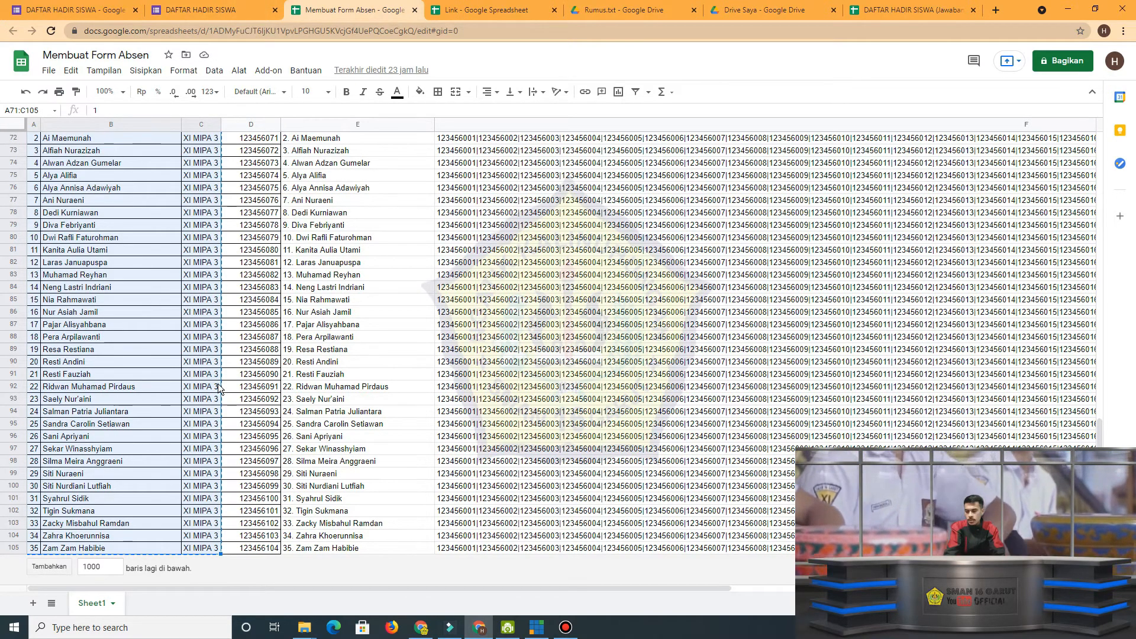
scroll(232, 384, up, 6)
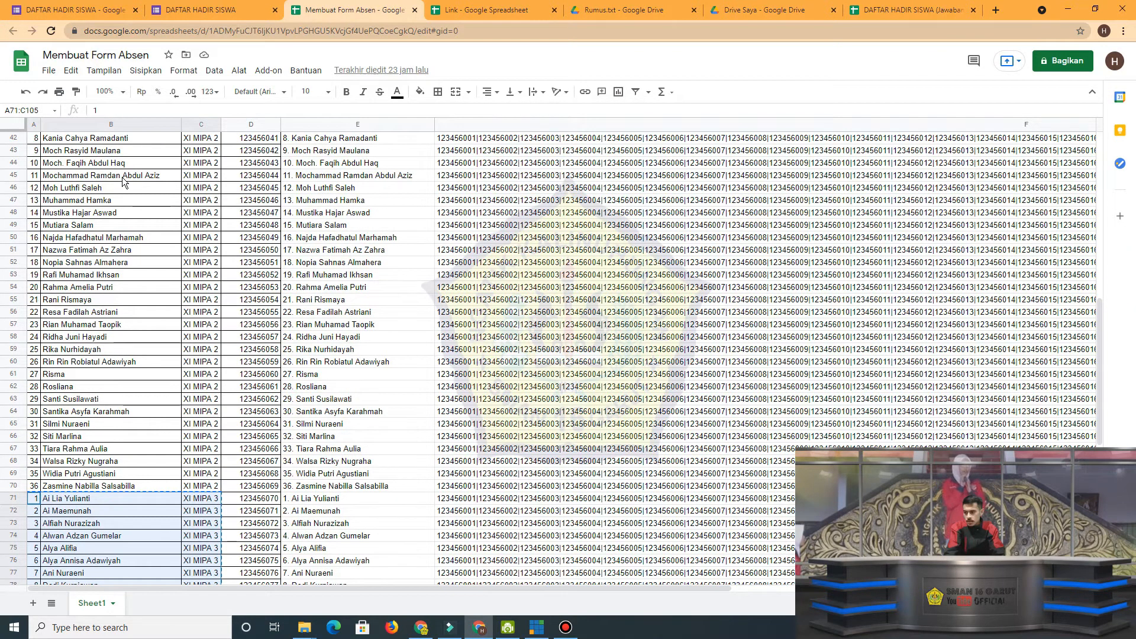
scroll(126, 186, up, 1)
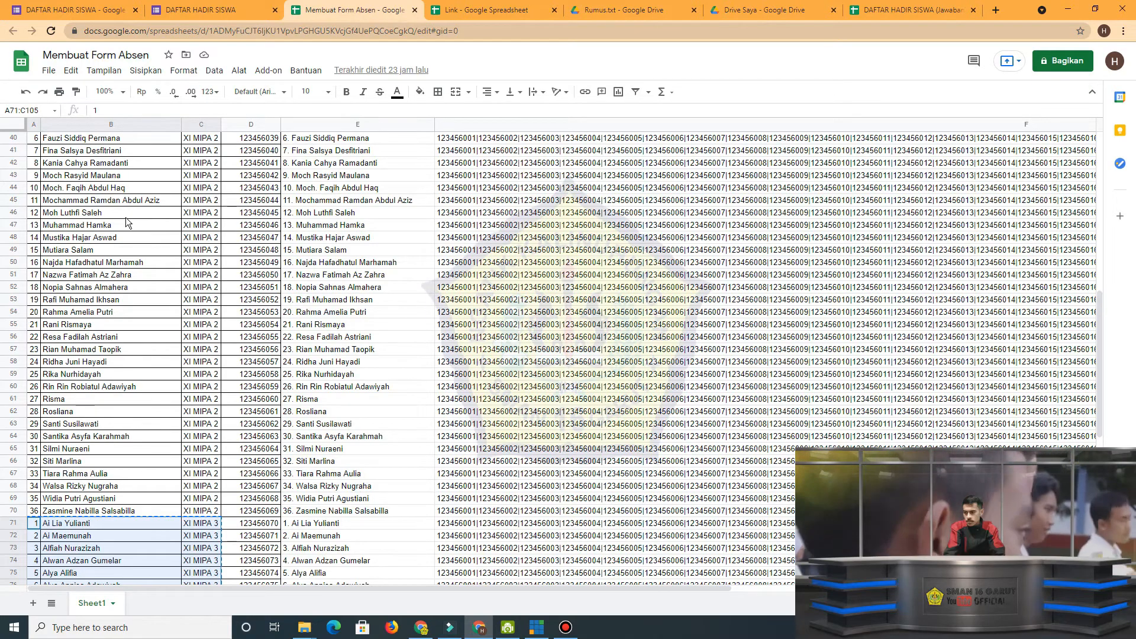
scroll(124, 231, down, 9)
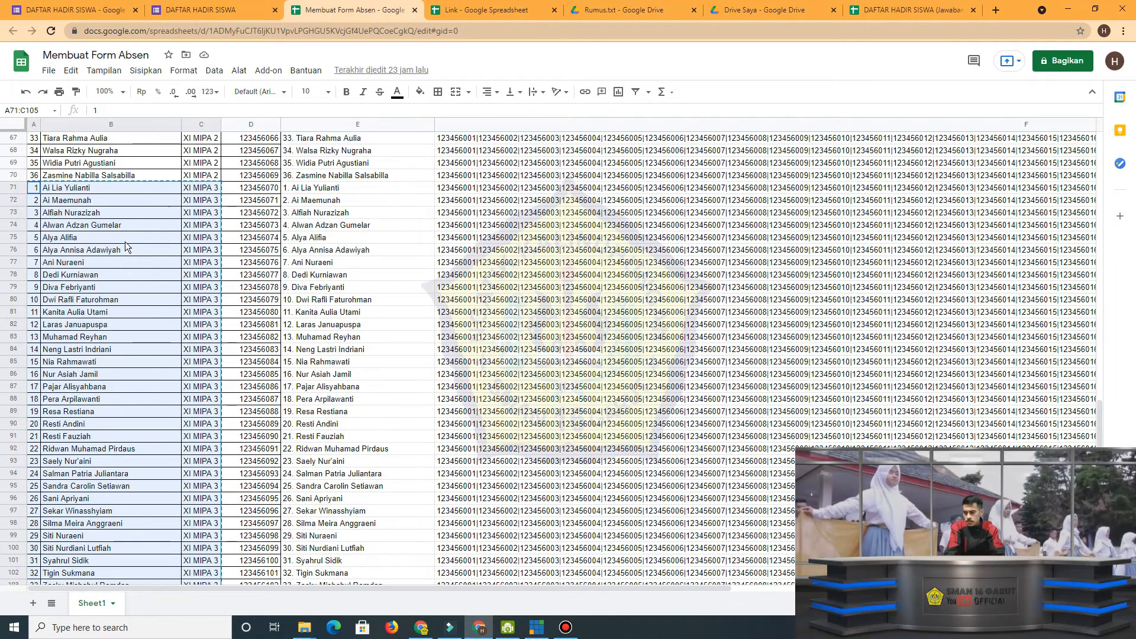
click(263, 338)
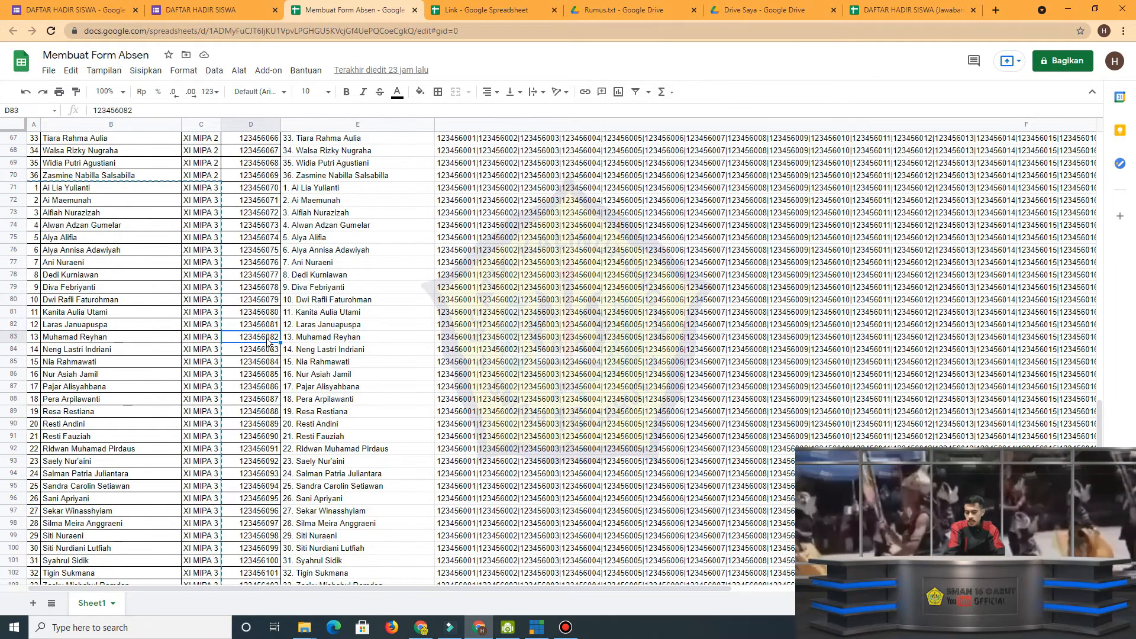
Paste the copied student code into the form's KODE SISWA question and submit the response.
click(169, 12)
click(464, 211)
text(123456082)
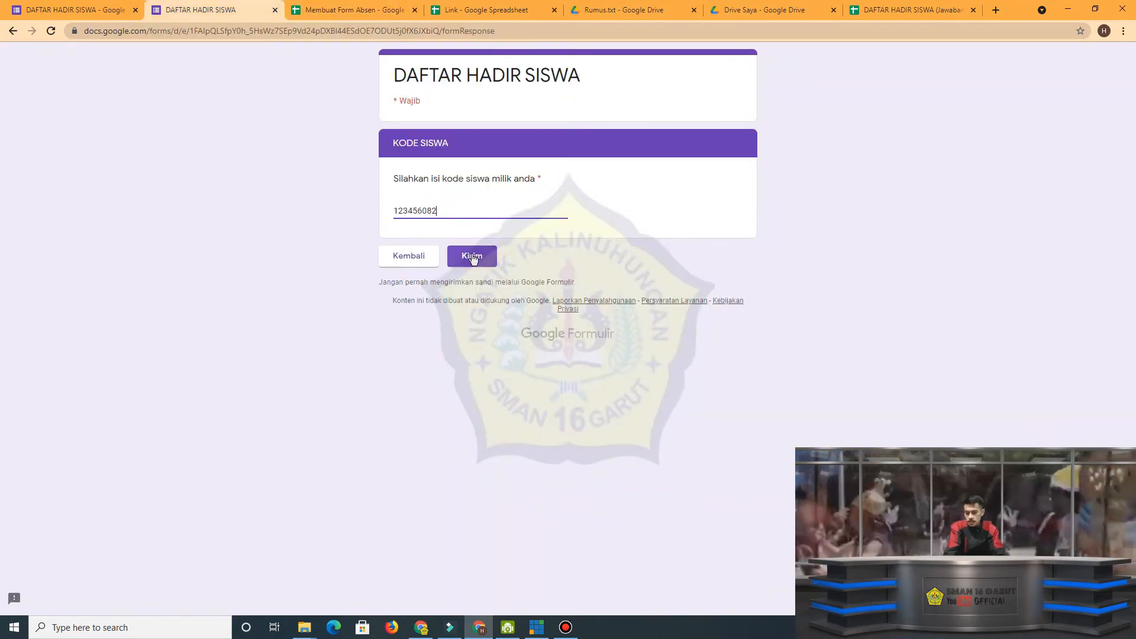
click(471, 256)
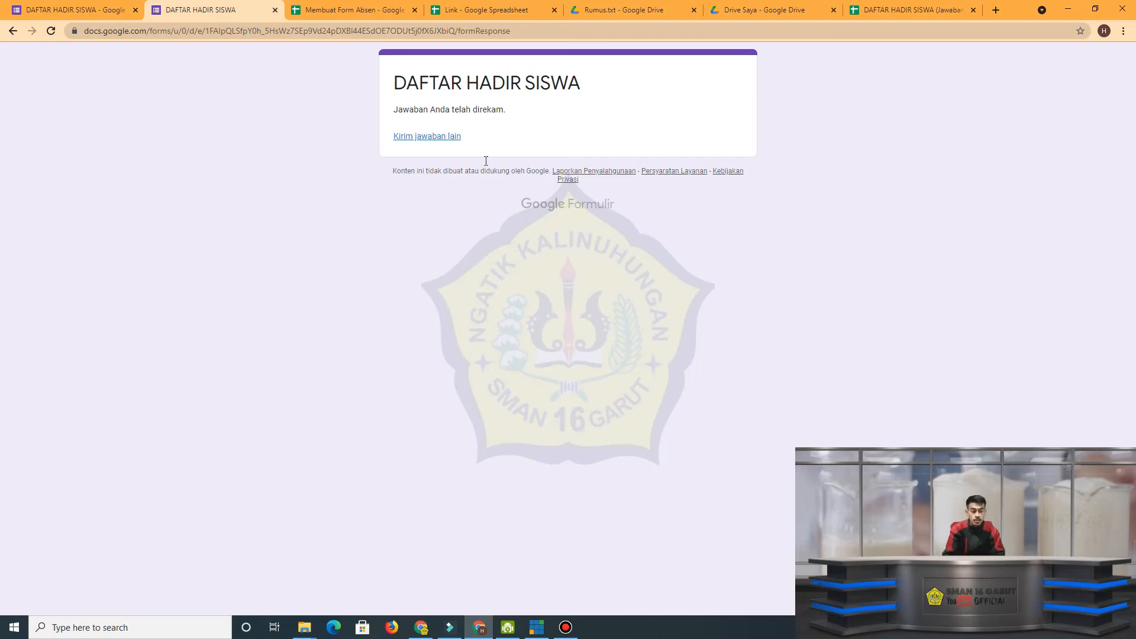
Switch to the DAFTAR HADIR SISWA (Jawaban) spreadsheet and enter 2/8/2021 as the date of meeting 2 in F10 of the XI MIPA 3 sheet.
click(894, 9)
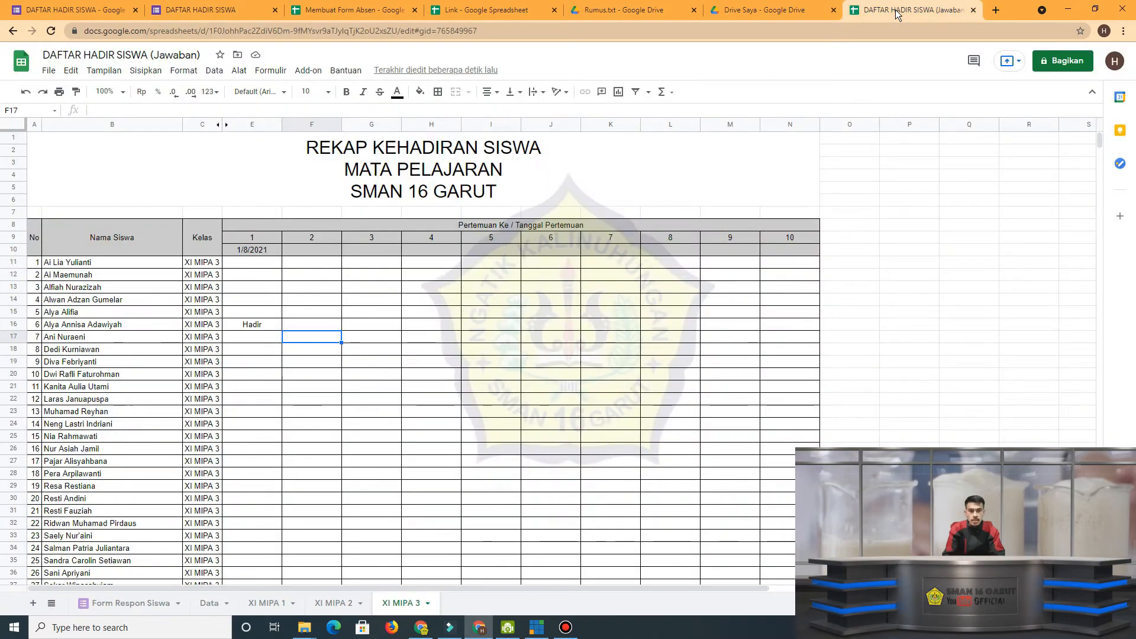
scroll(307, 529, down, 5)
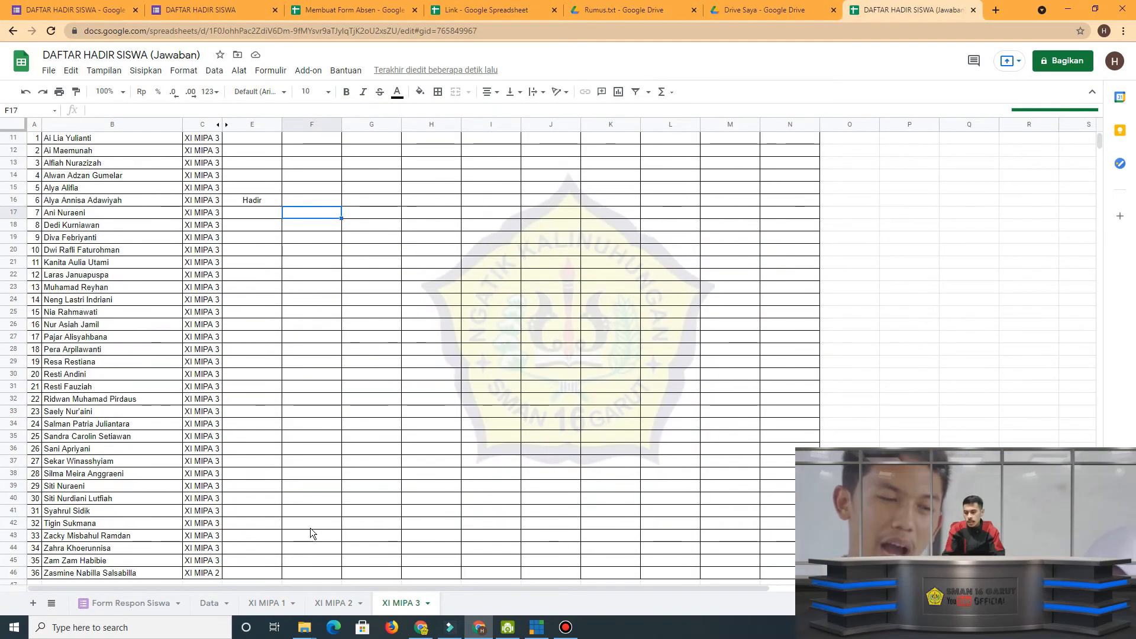
scroll(313, 539, up, 4)
scroll(324, 550, up, 2)
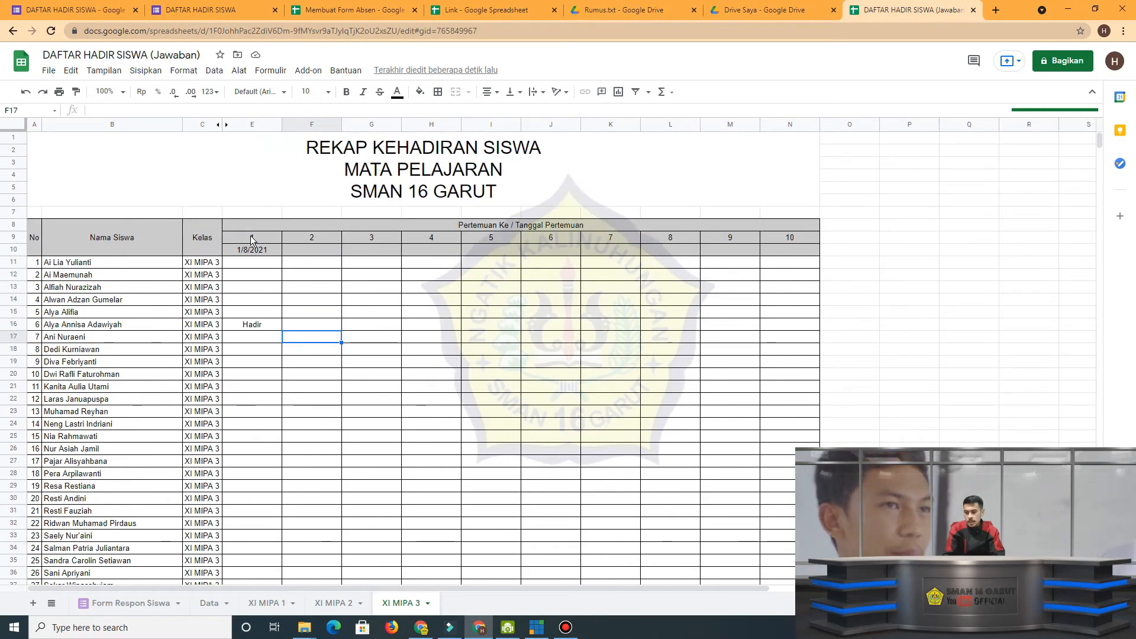
scroll(251, 257, down, 2)
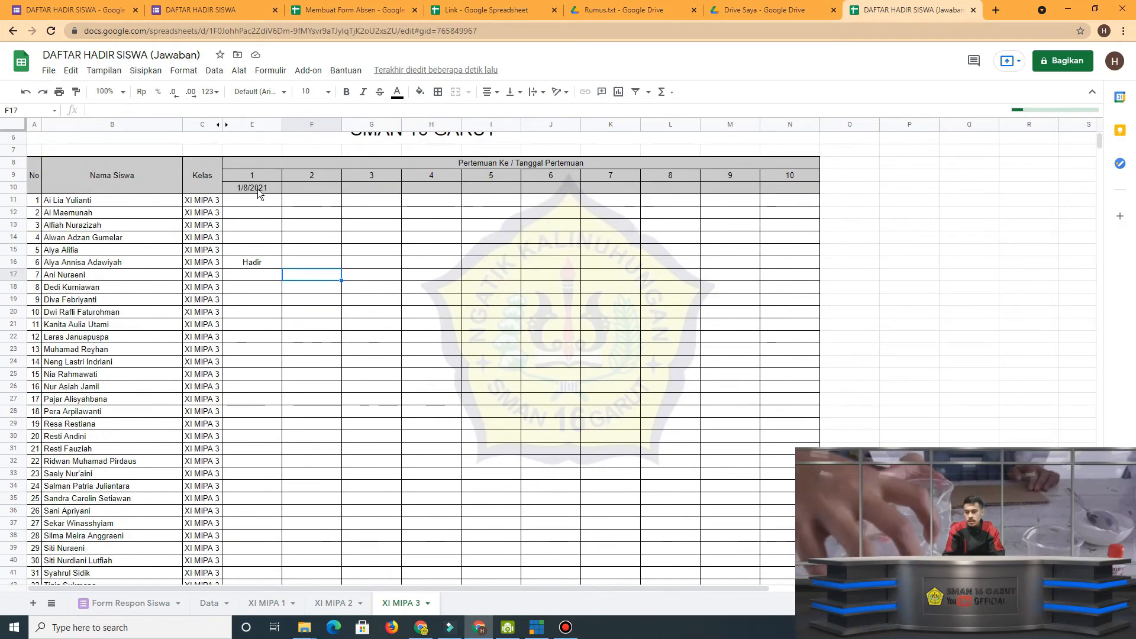
click(307, 187)
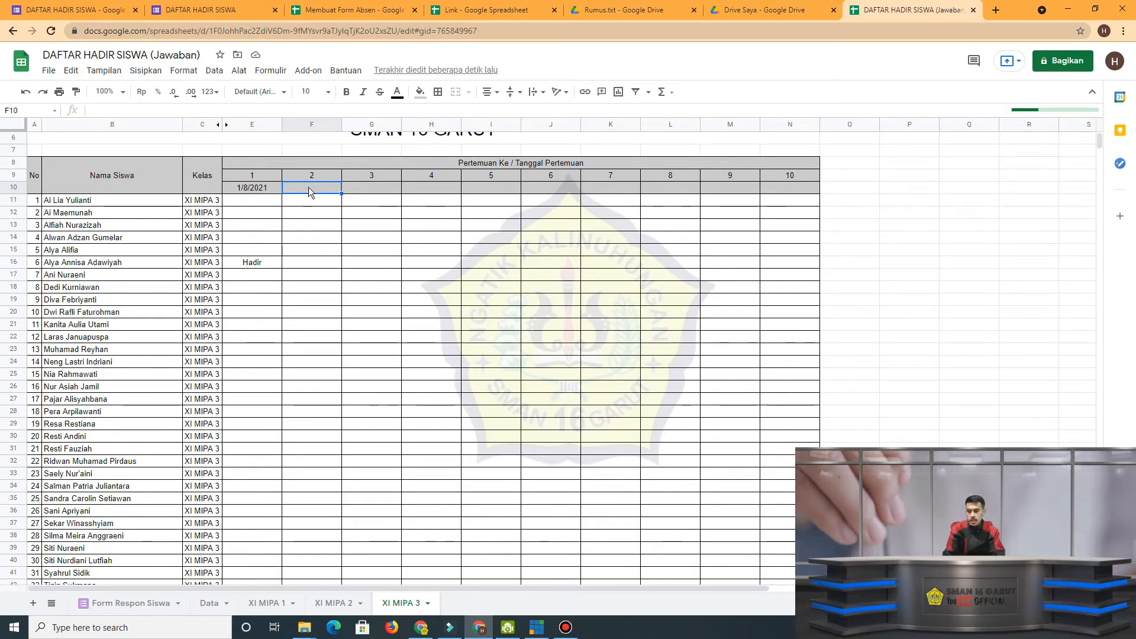
text(2)
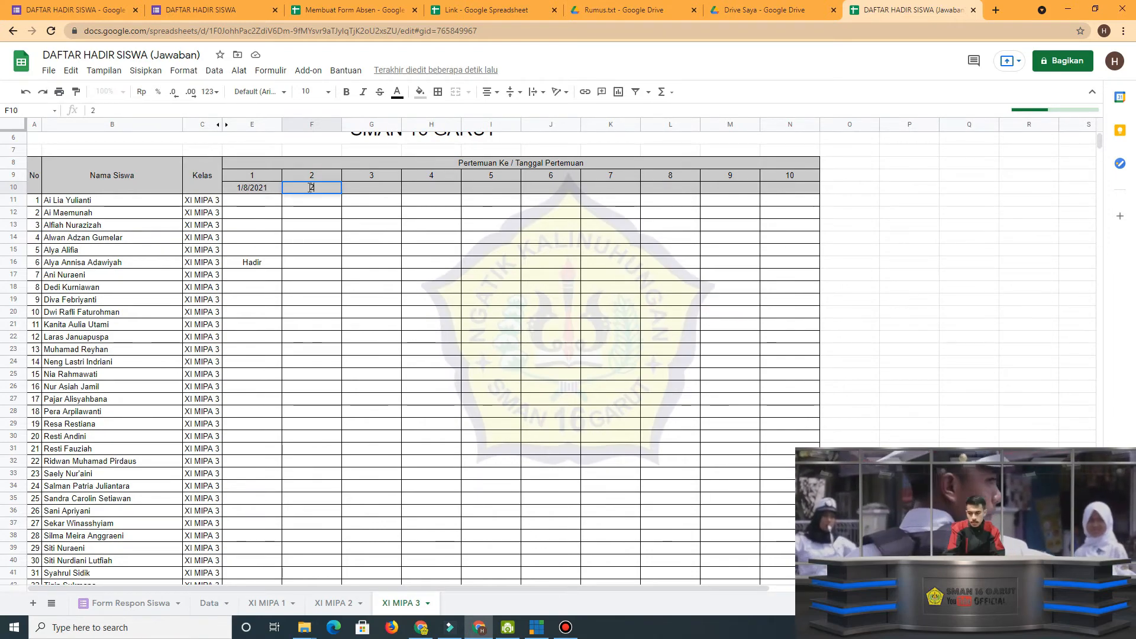
text(/)
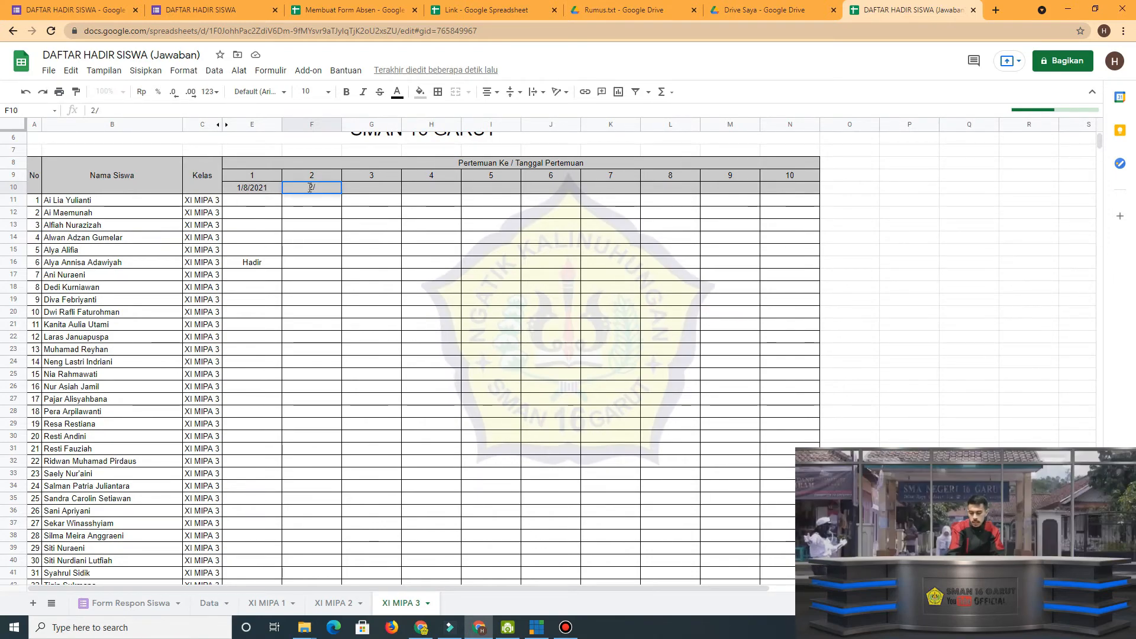
text(8)
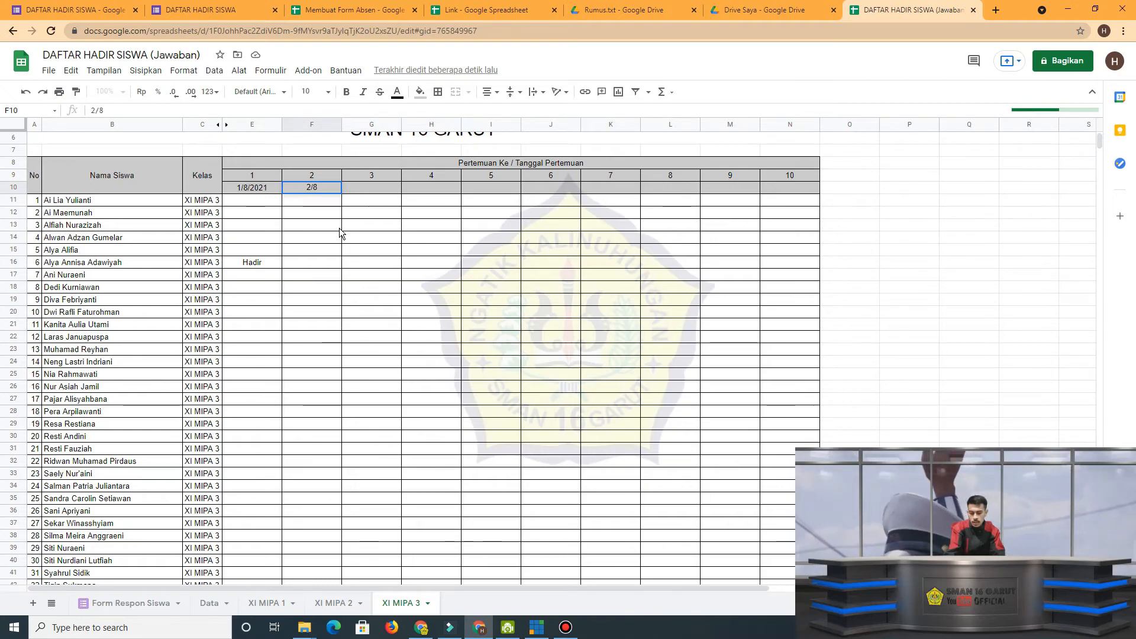
text(/20)
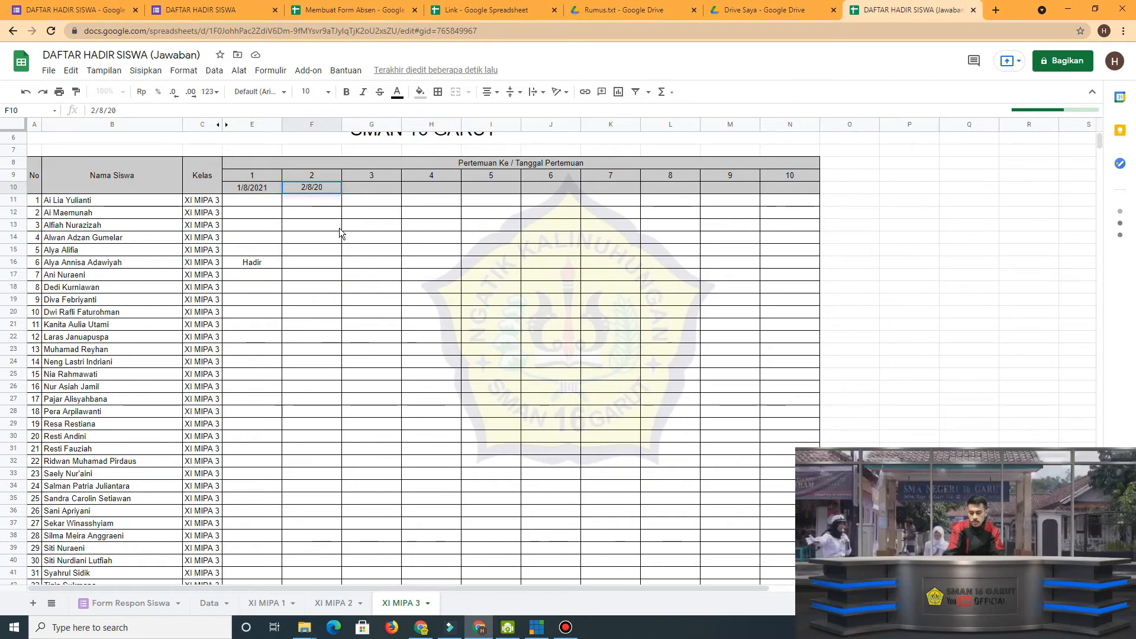
text(21)
key(Return)
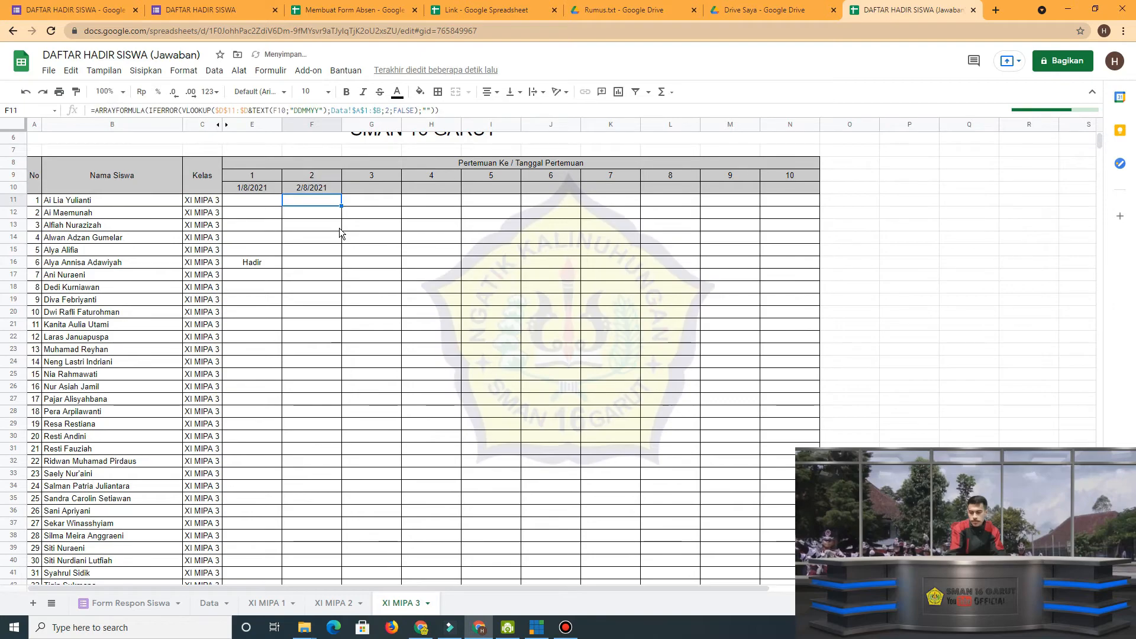
Check the meeting 2 column of the XI MIPA 3 recap and reload the spreadsheet to refresh its attendance data.
scroll(343, 322, down, 1)
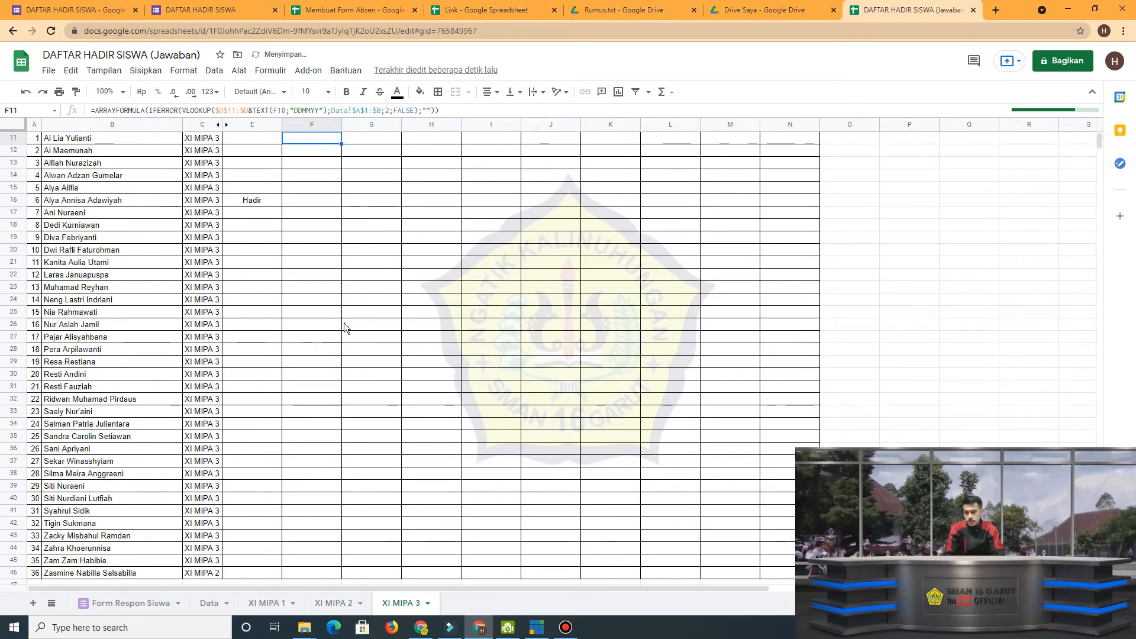
scroll(344, 325, up, 1)
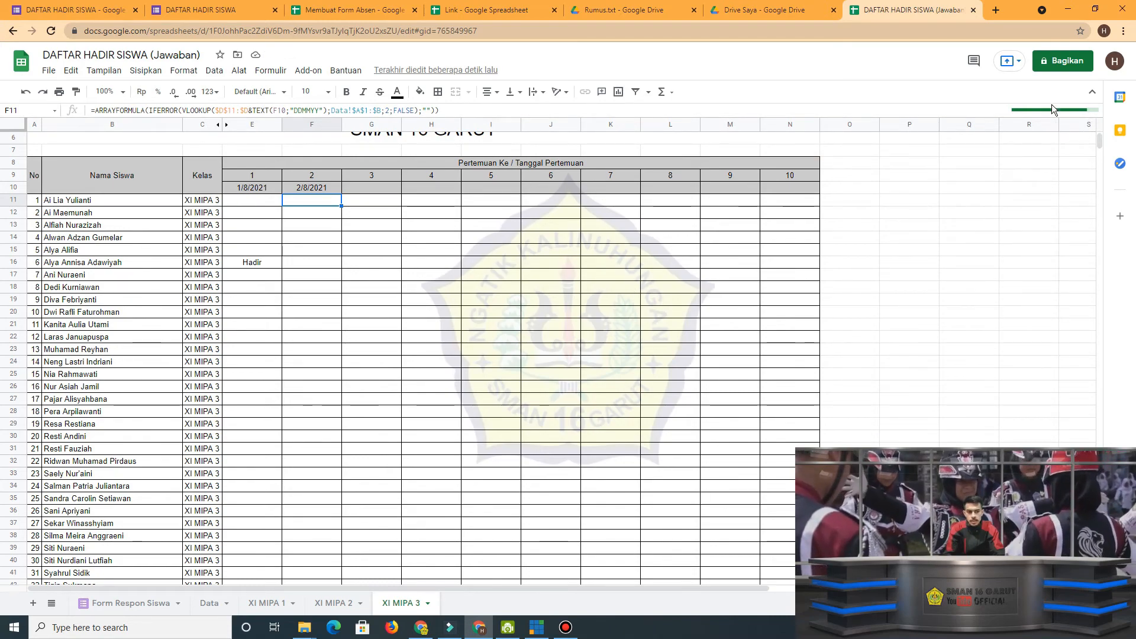
key(F5)
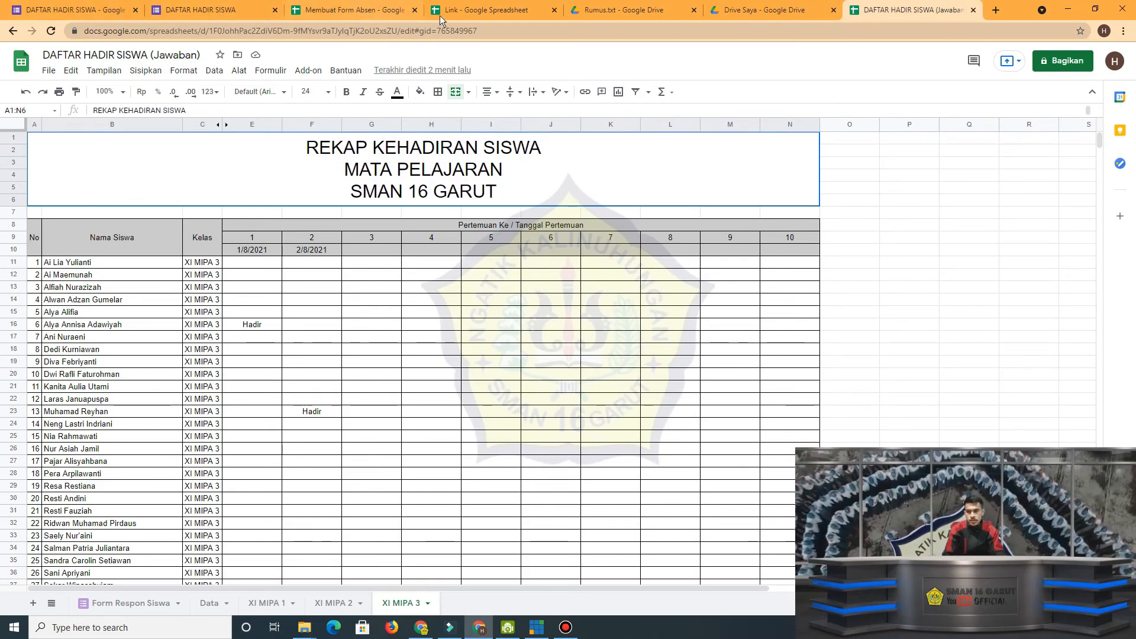
Open the Contoh Aplikasi Daftar Hadir Dan Pengolahan Nilai link from the Link spreadsheet and examine its meeting, grading and attendance recap links.
click(456, 9)
mouse_move(166, 153)
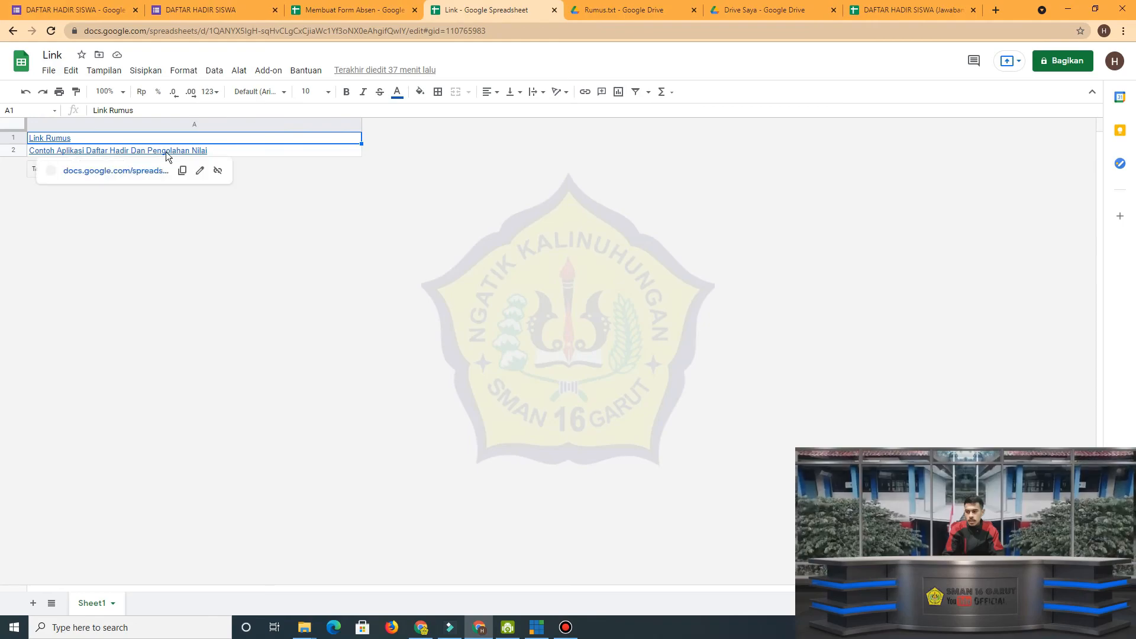
click(152, 225)
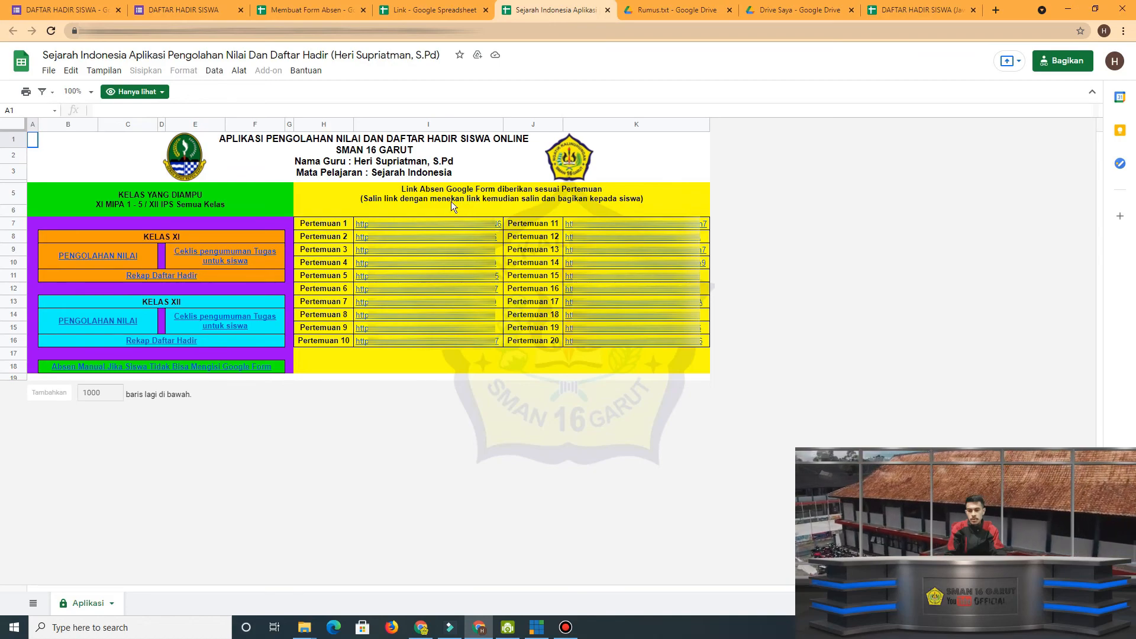
mouse_move(423, 224)
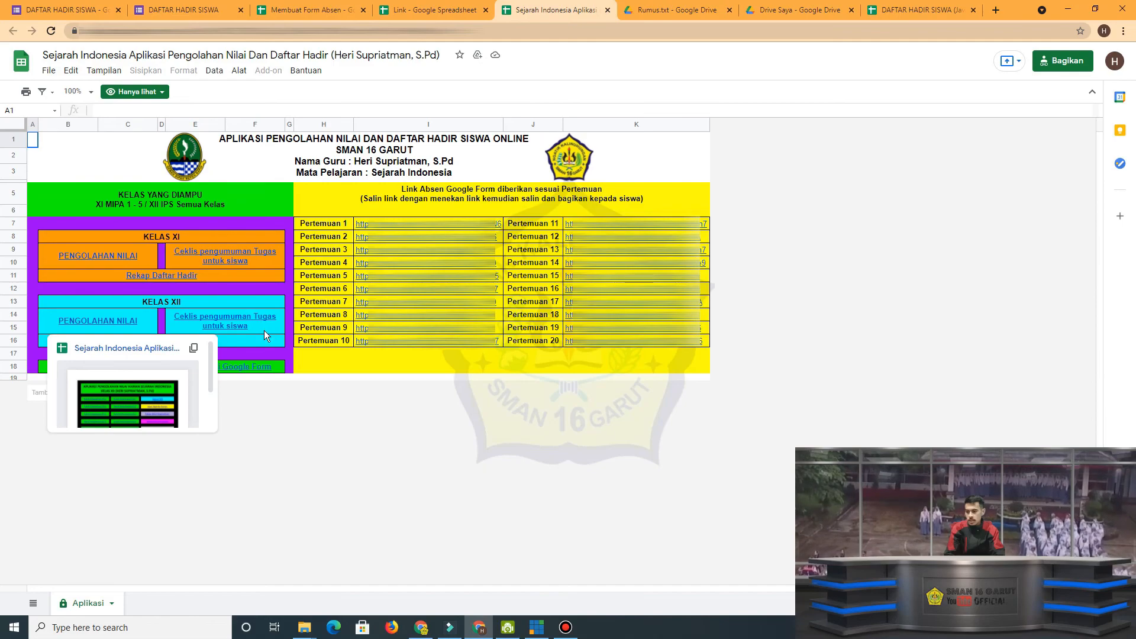
mouse_move(266, 319)
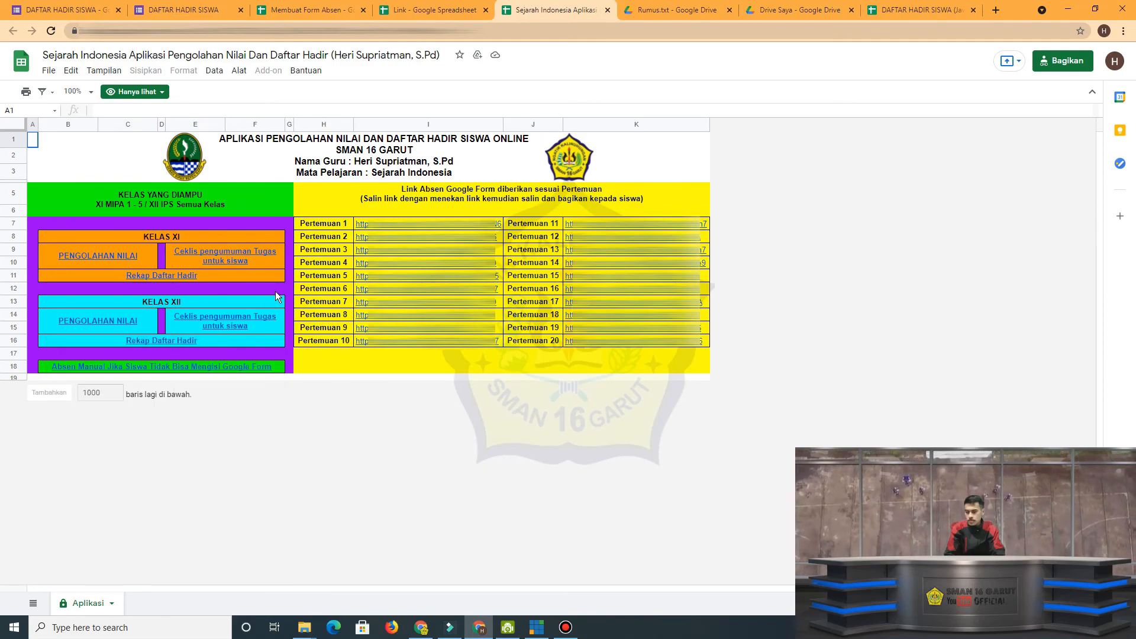
mouse_move(181, 276)
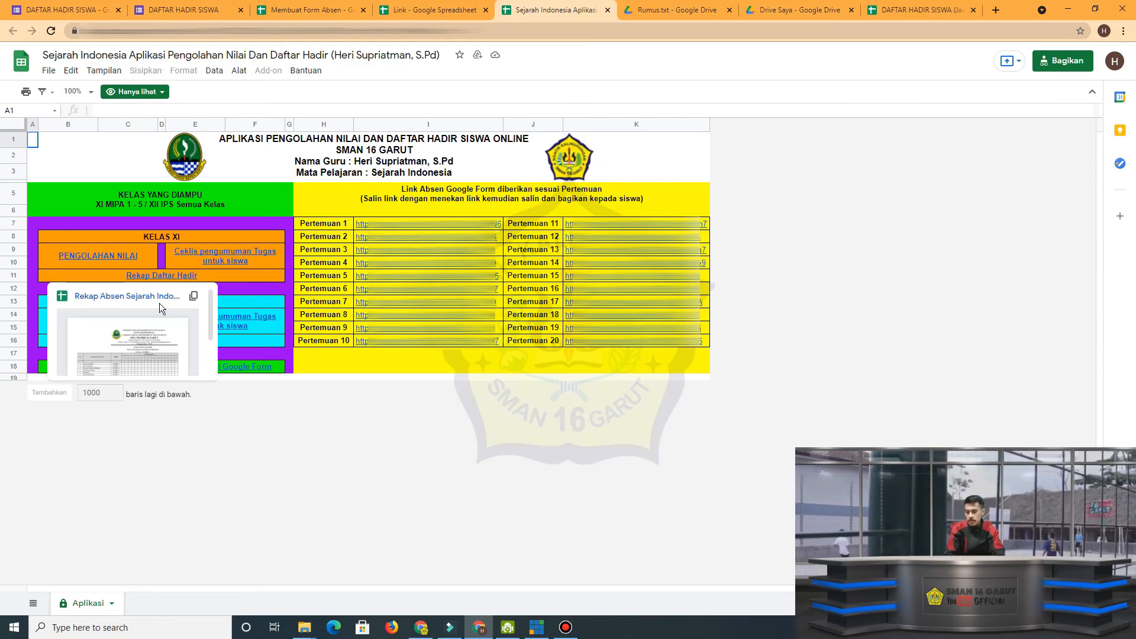
click(255, 289)
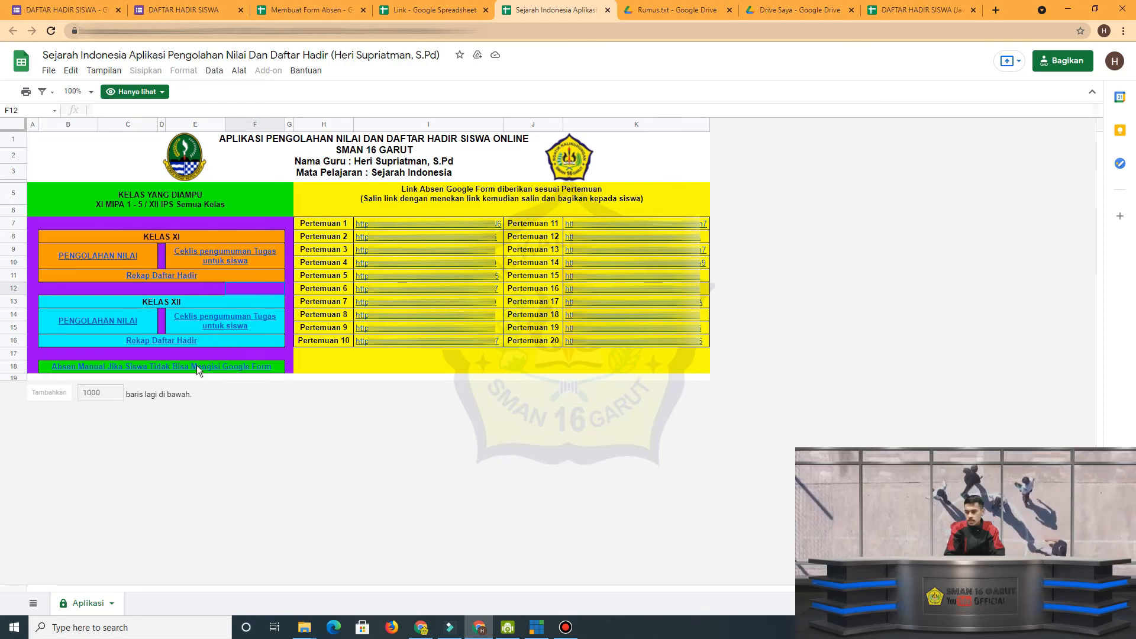
Open the linked manual attendance spreadsheet for students who cannot fill in the Google Form, and close it again.
mouse_move(197, 367)
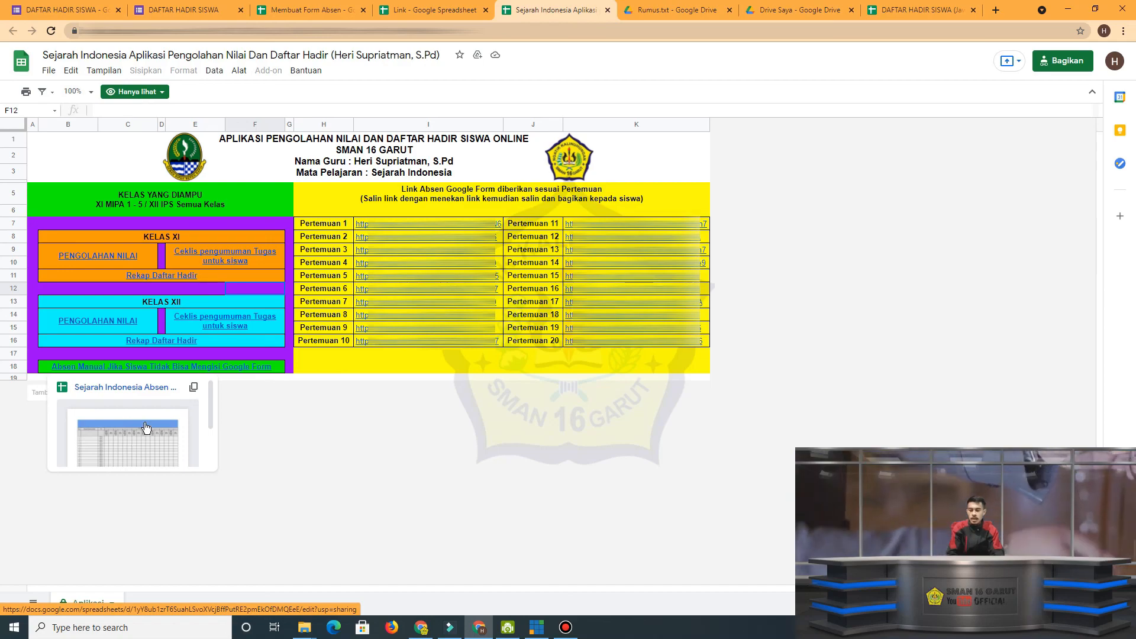
click(167, 428)
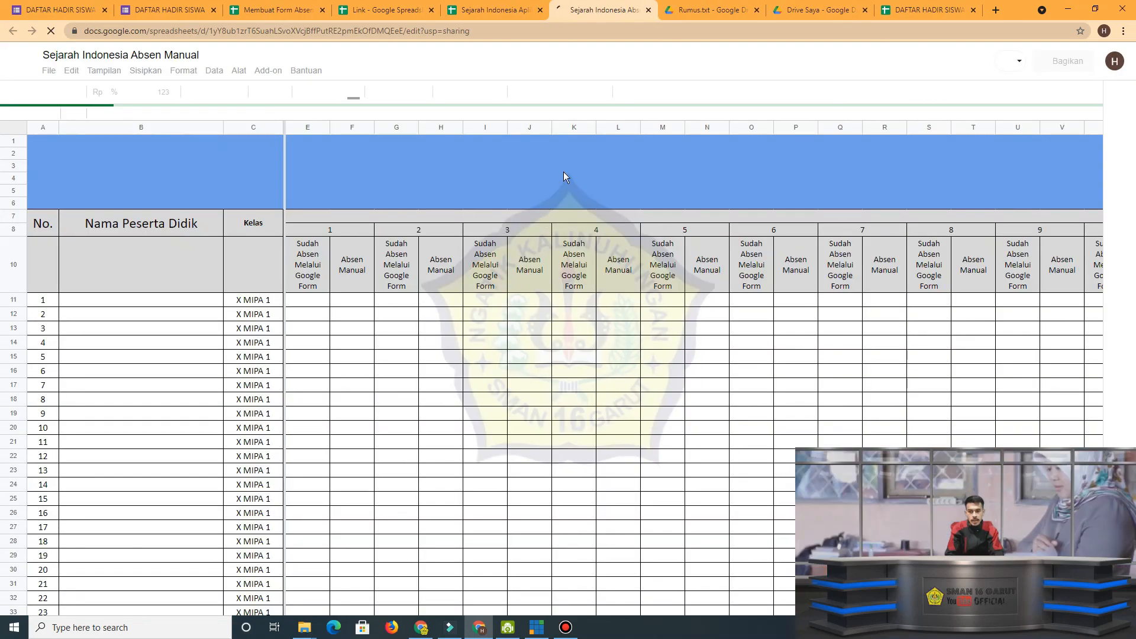
click(649, 10)
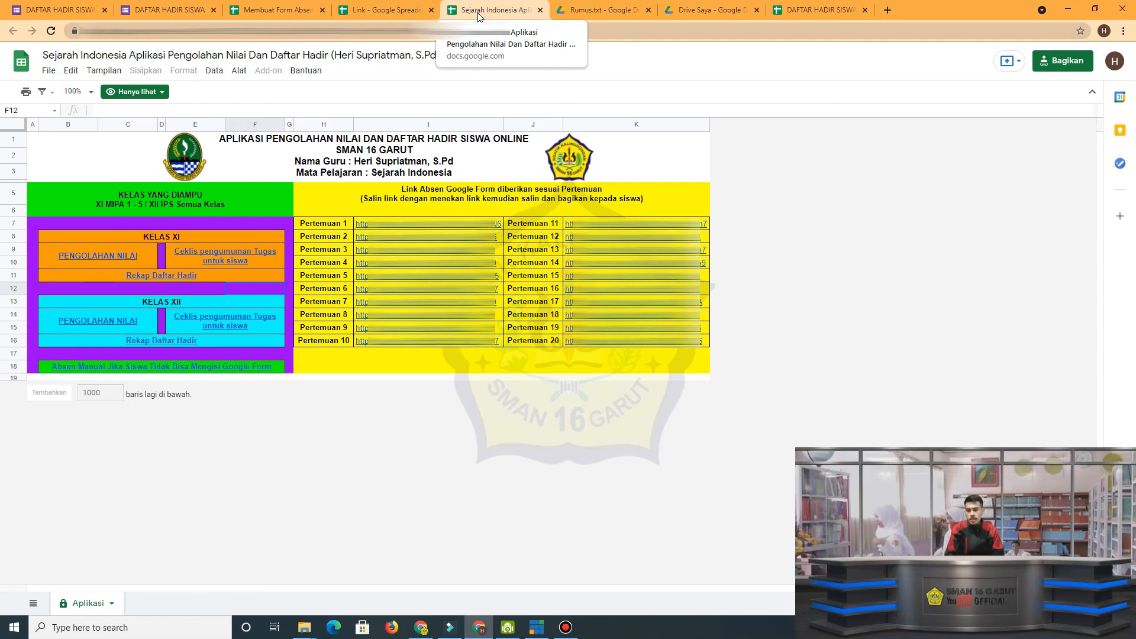
Return to the DAFTAR HADIR SISWA (Jawaban) spreadsheet and review the XI MIPA 3 attendance recap.
click(816, 10)
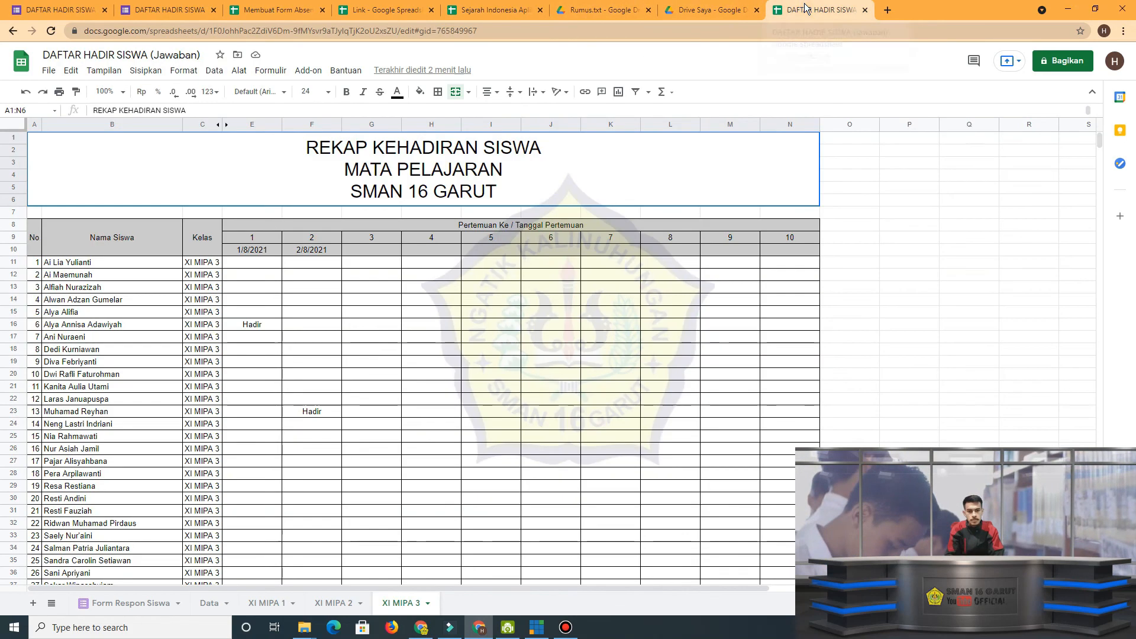
scroll(378, 385, down, 2)
scroll(378, 386, up, 2)
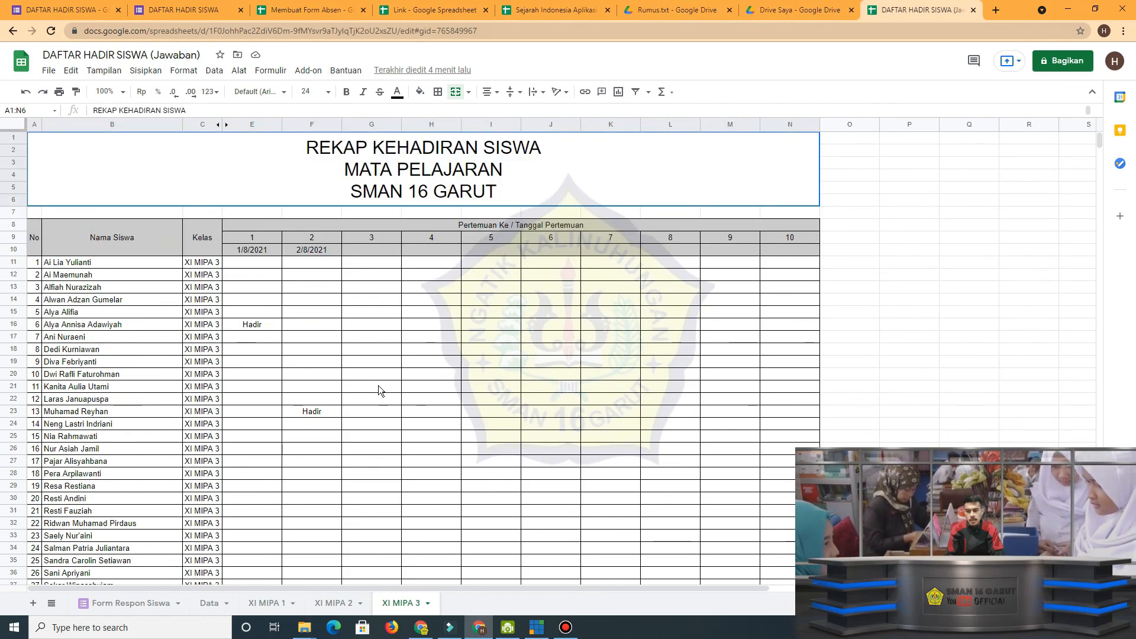